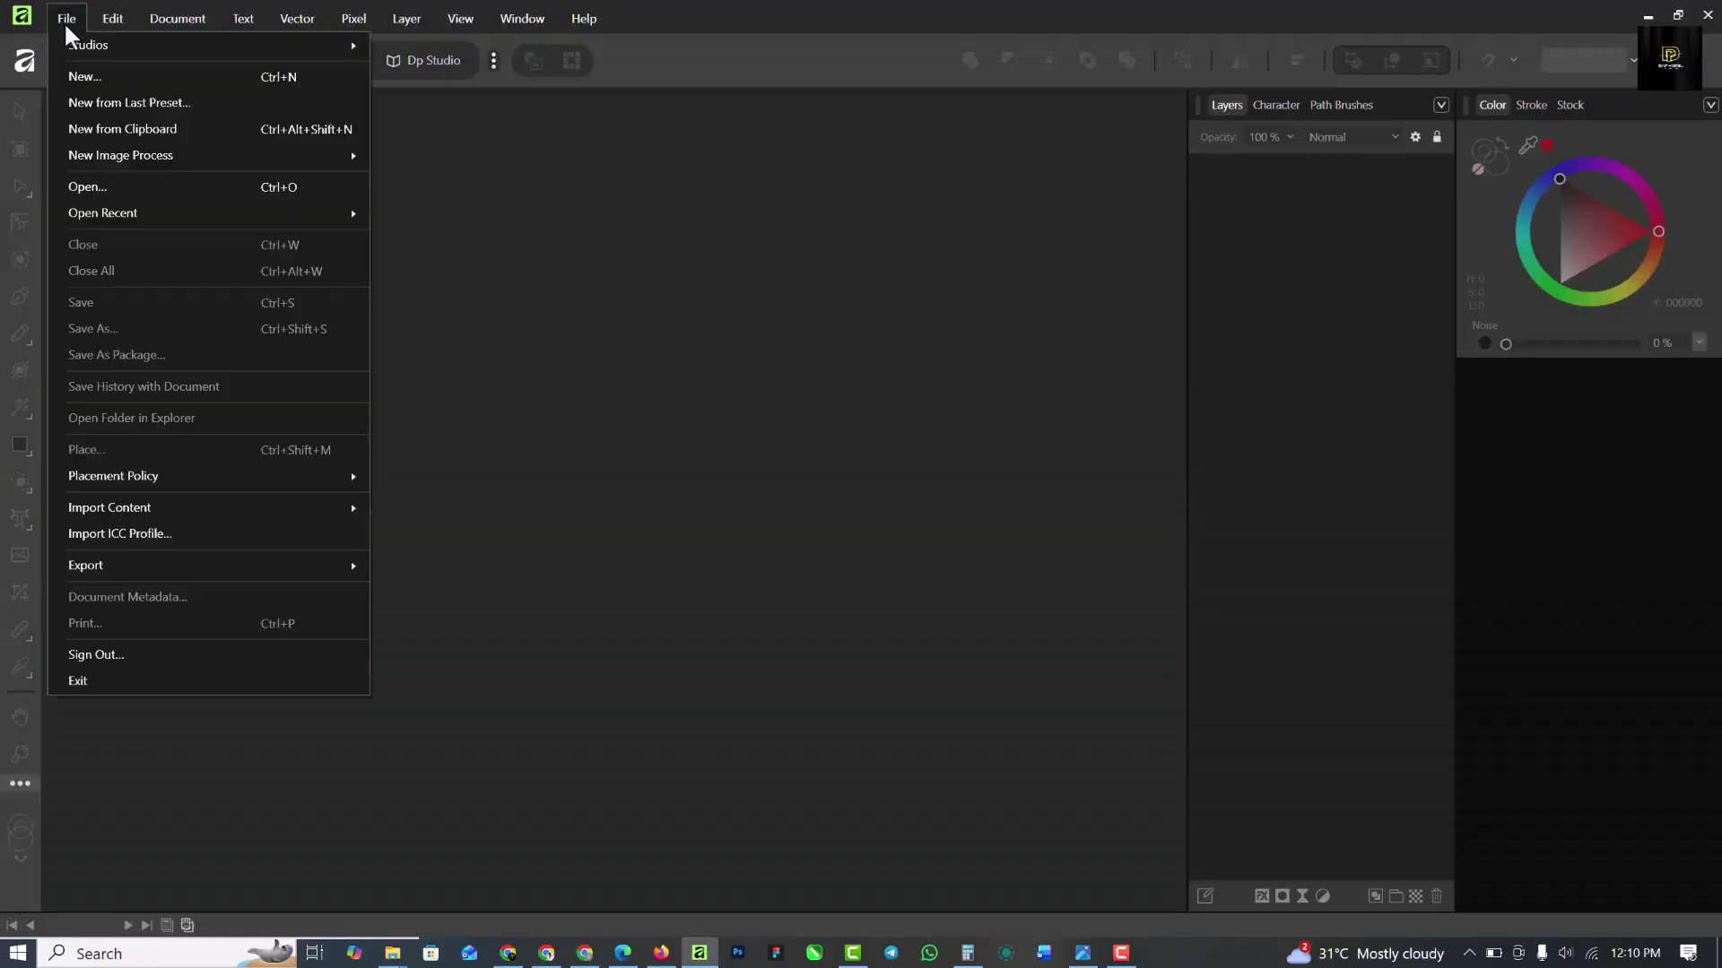
# Set up a new portrait document in inches, 4 × 5.5 in at 300 DPI.
pyautogui.click(86, 73)
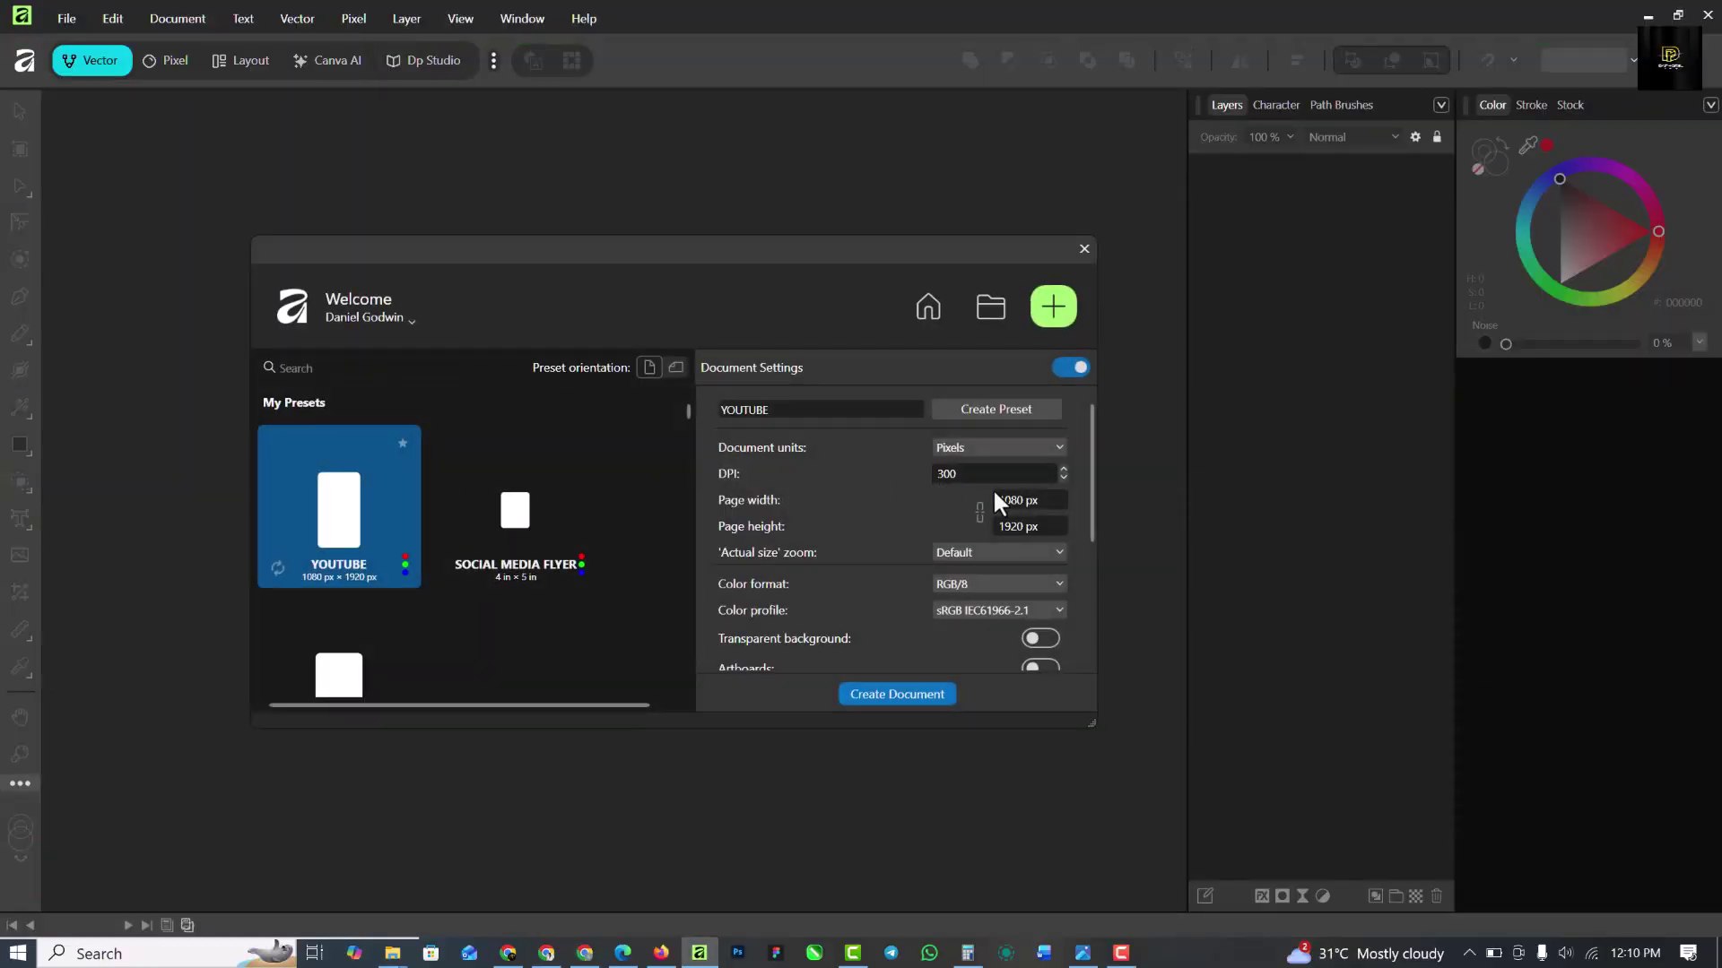
pyautogui.click(1014, 450)
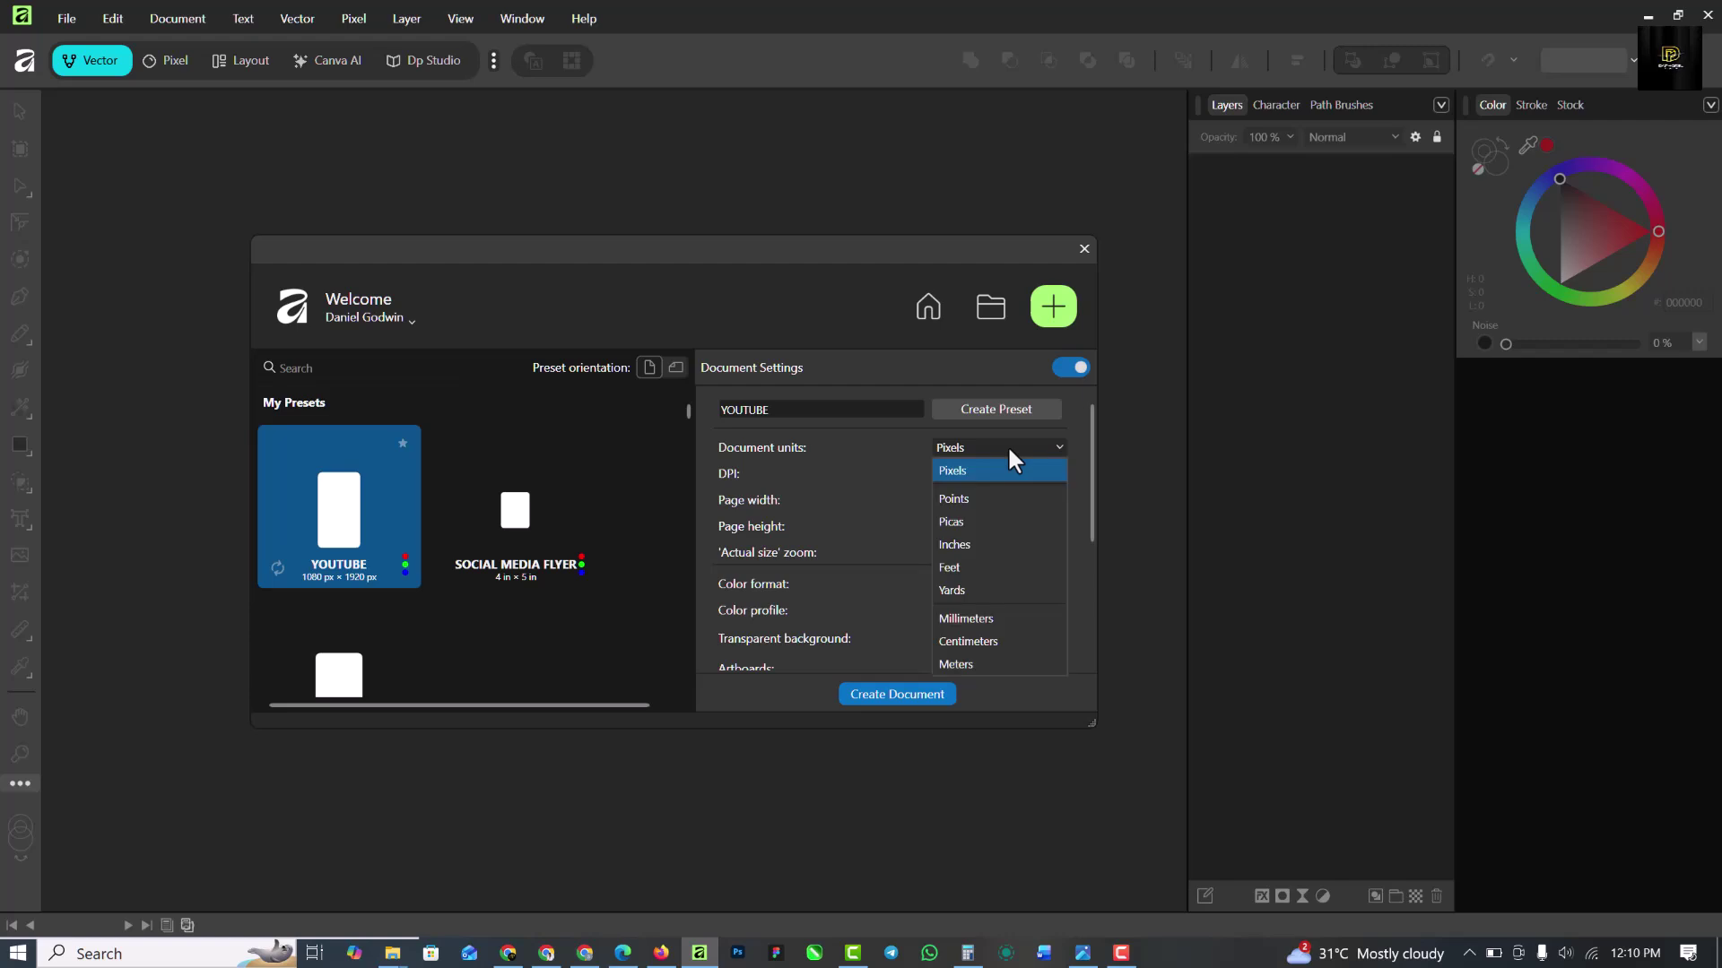
pyautogui.click(956, 545)
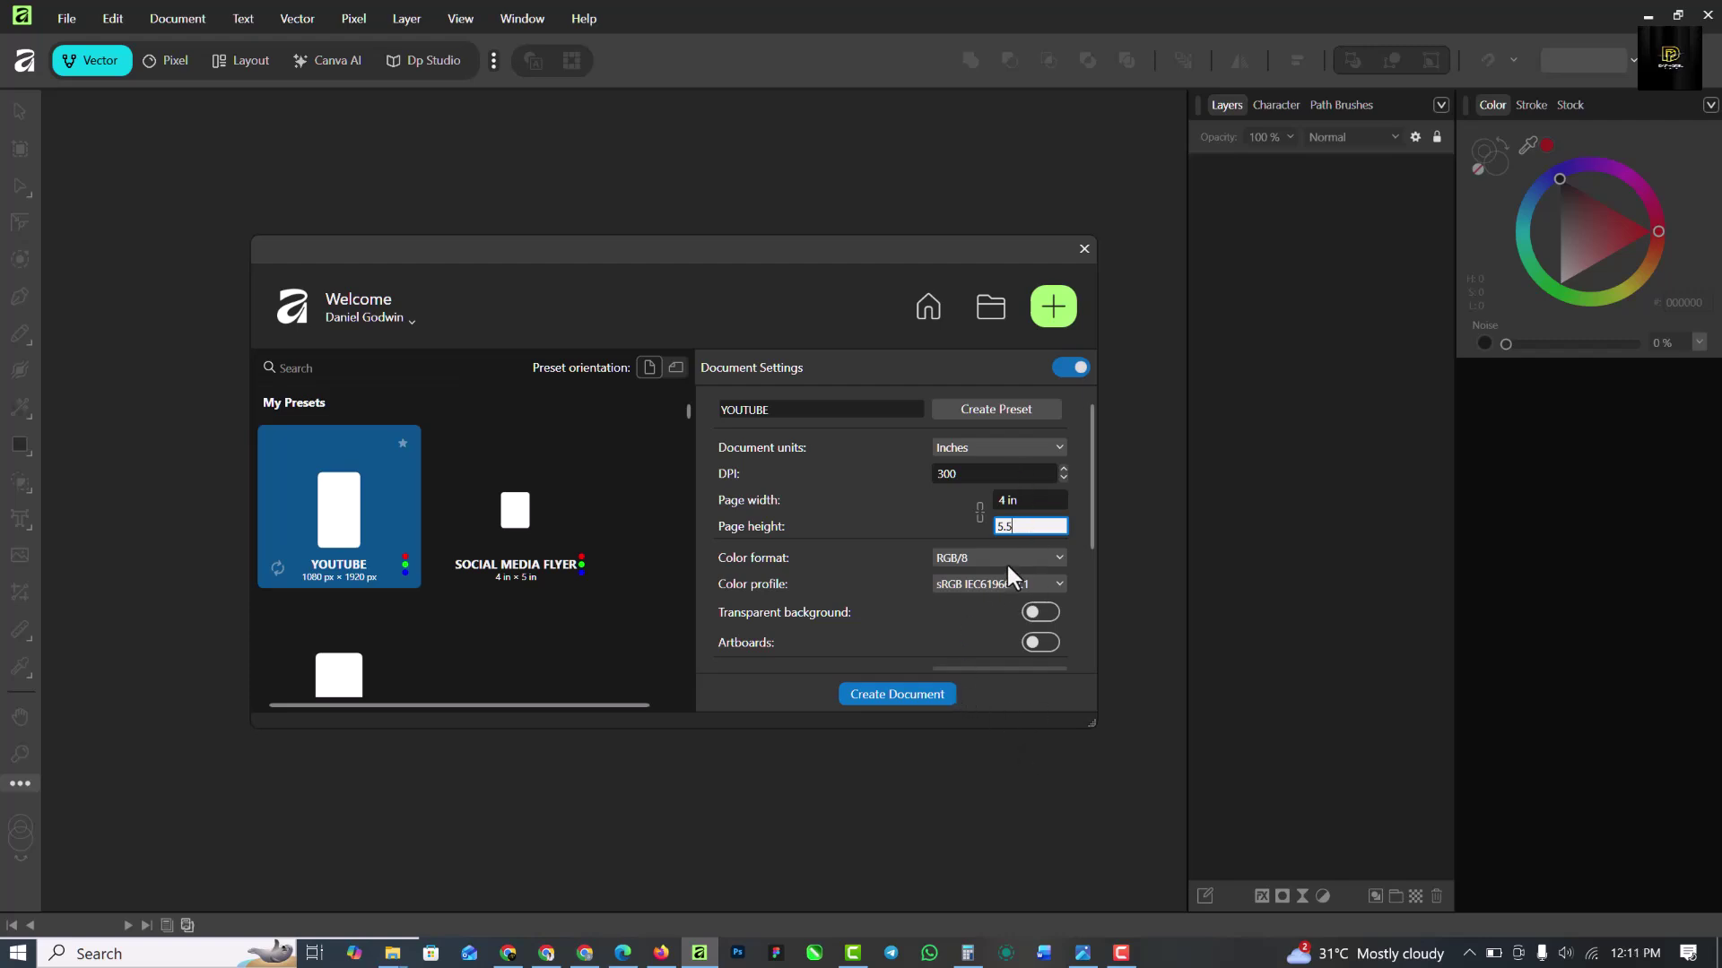
pyautogui.scroll(-4, 964, 648)
pyautogui.scroll(3, 960, 649)
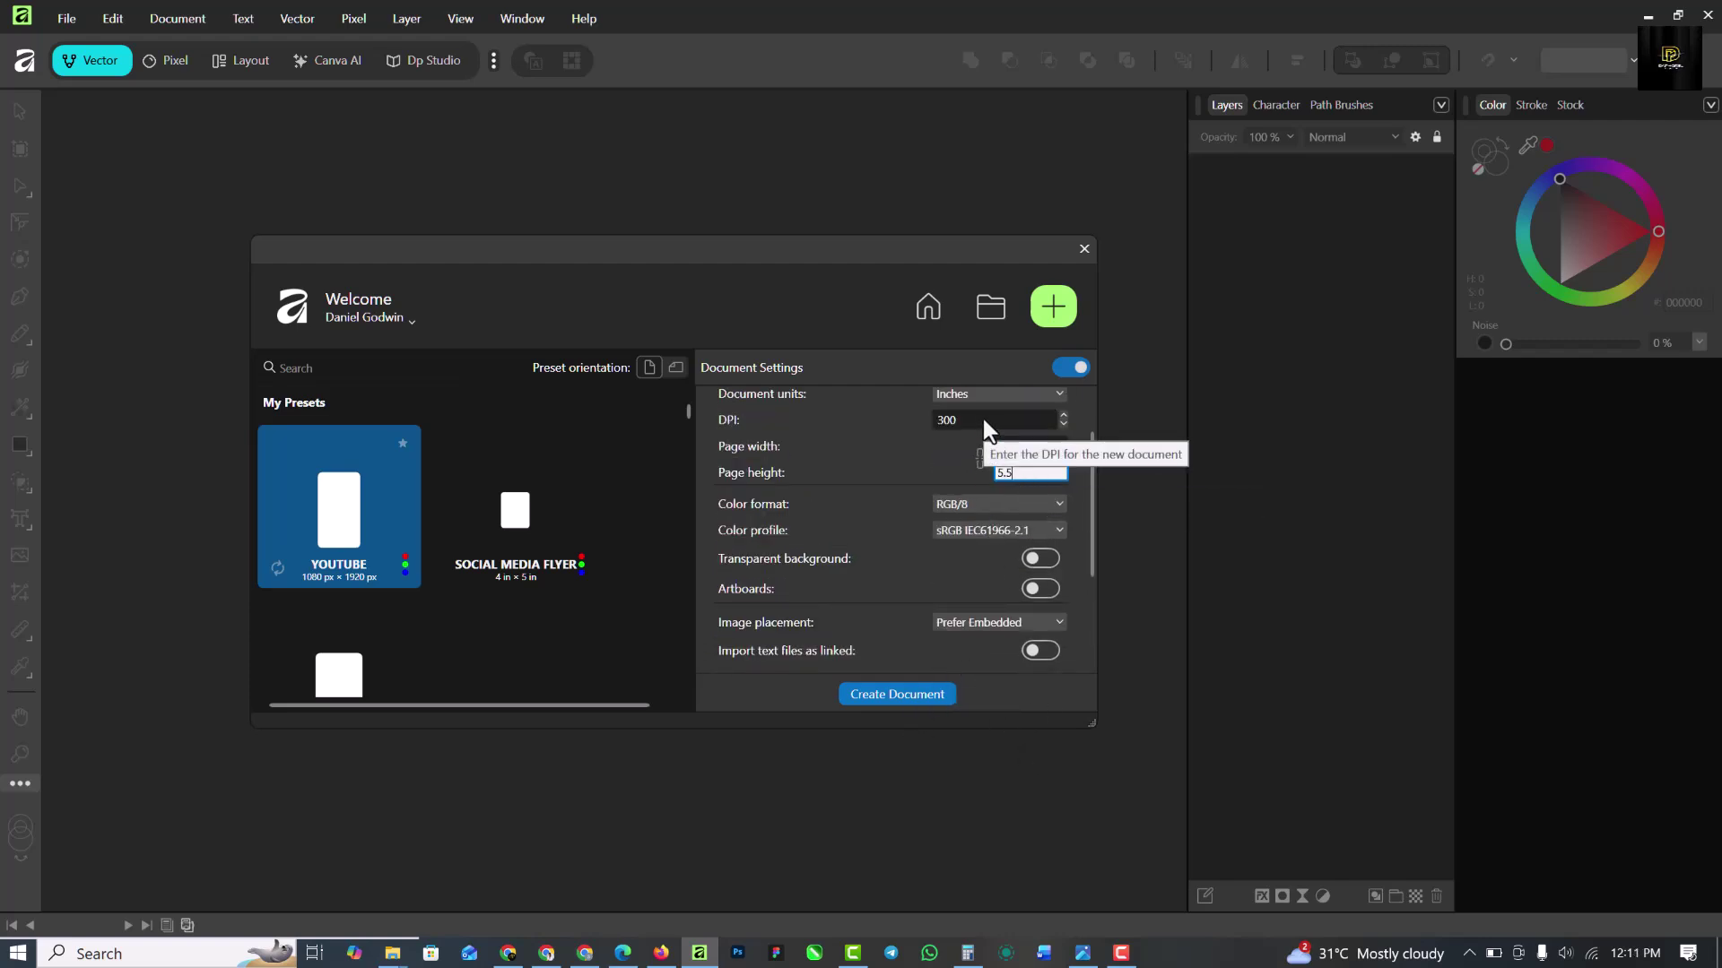
pyautogui.click(889, 700)
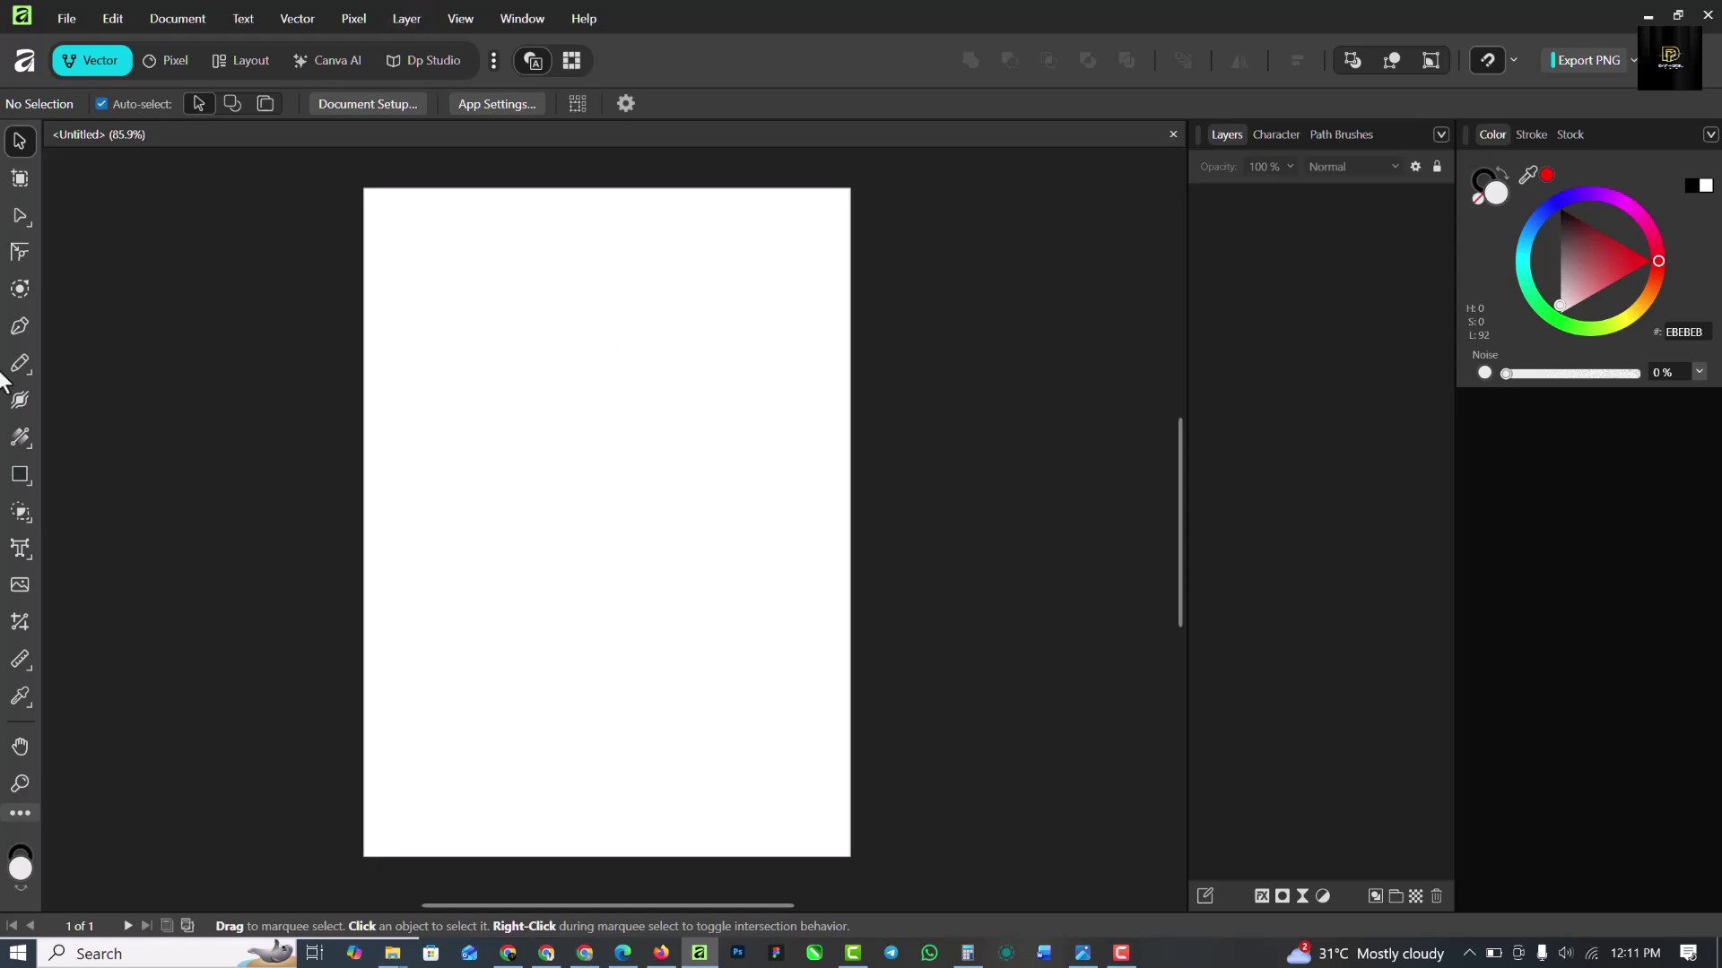
# Draw a rectangle with the Rectangle Tool spanning the entire page.
pyautogui.click(18, 471)
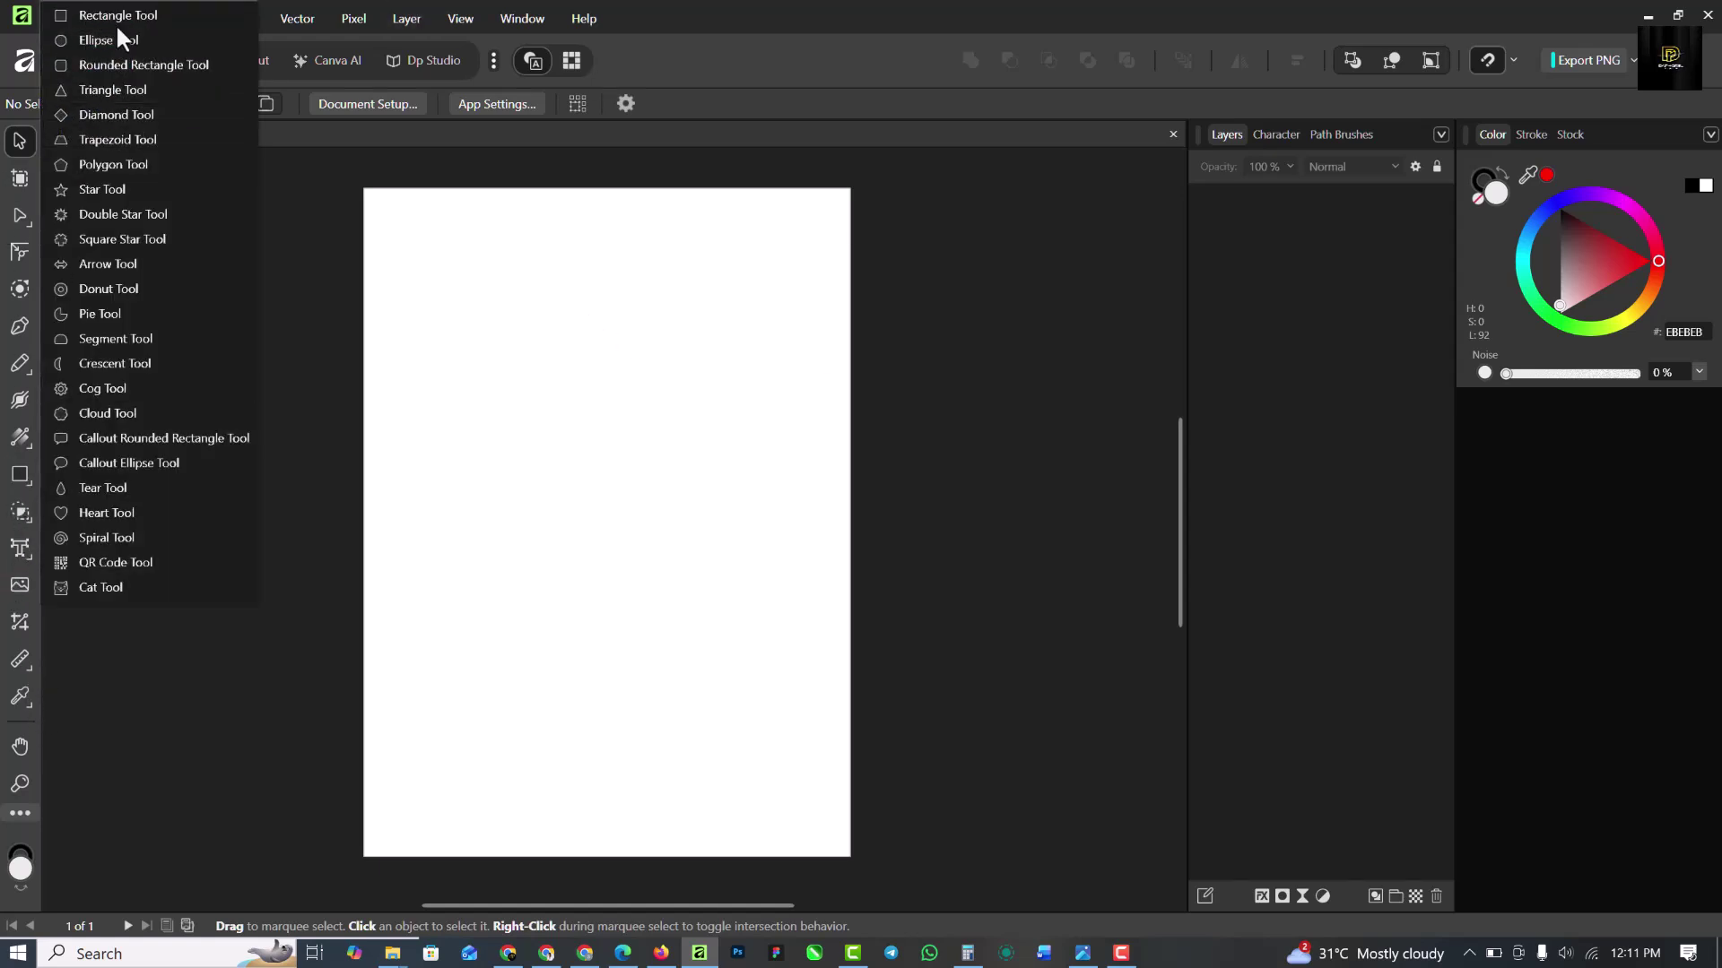
pyautogui.click(121, 14)
pyautogui.moveTo(345, 177); pyautogui.dragTo(749, 951)
pyautogui.scroll(2, 662, 654)
pyautogui.scroll(-4, 657, 678)
pyautogui.scroll(2, 646, 504)
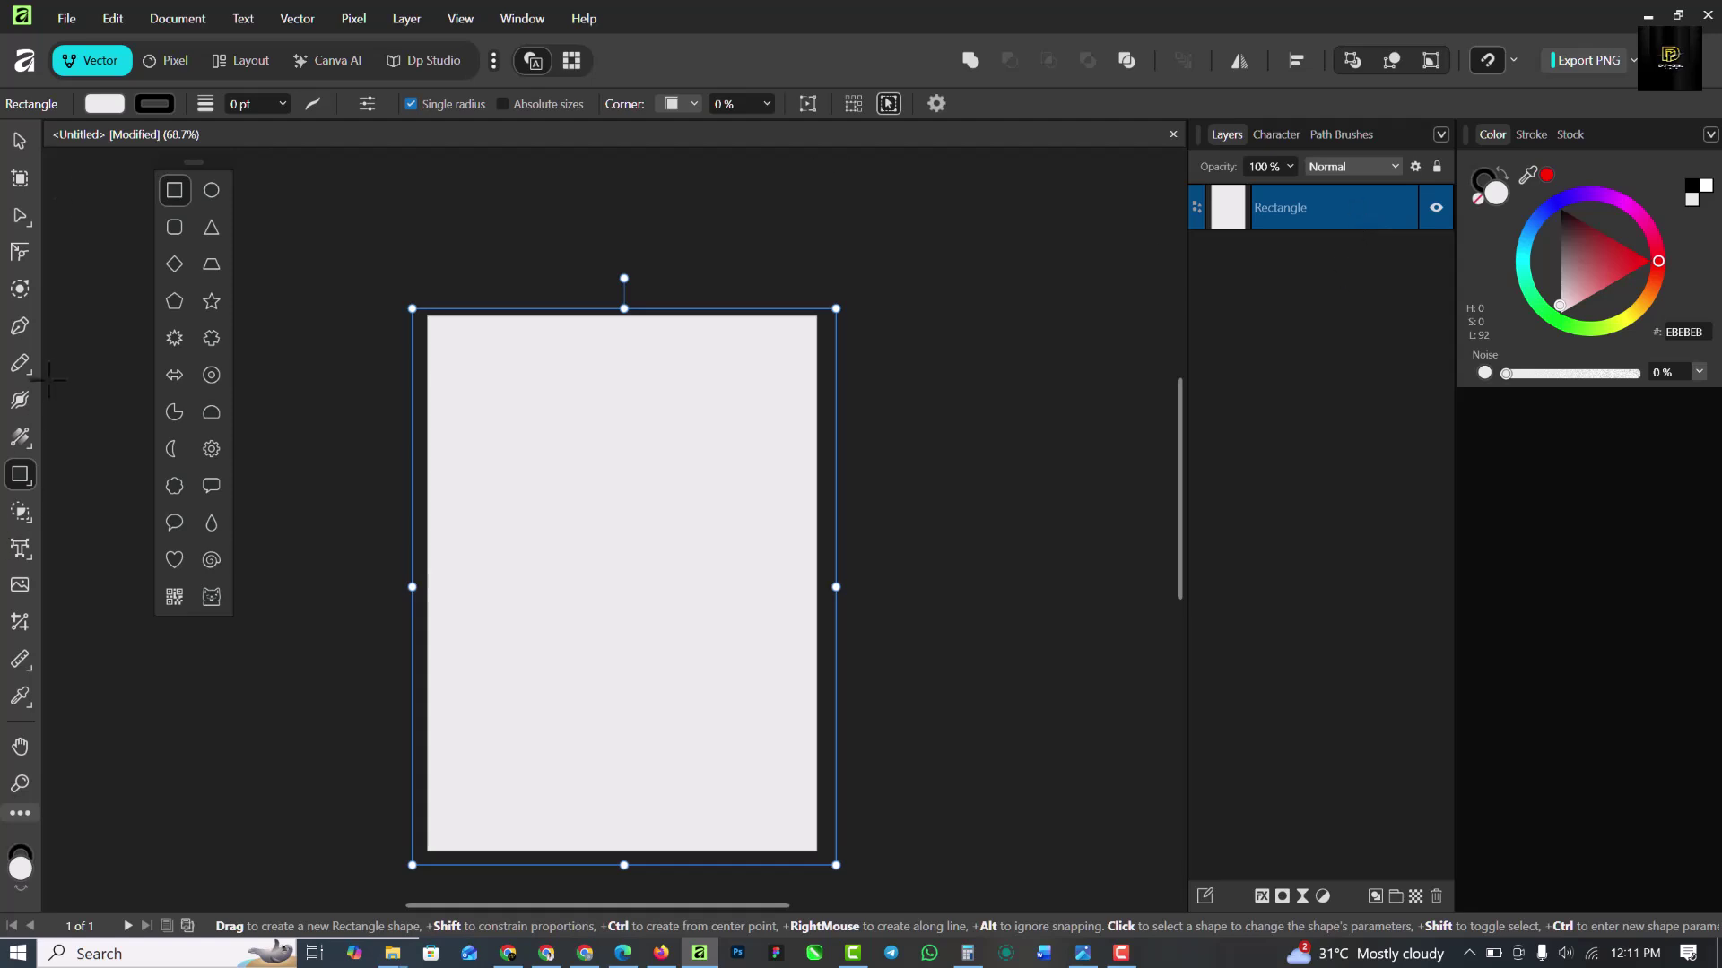
# Type a '3' with the Artistic Text tool and set it in Cera Pro Black.
pyautogui.click(20, 548)
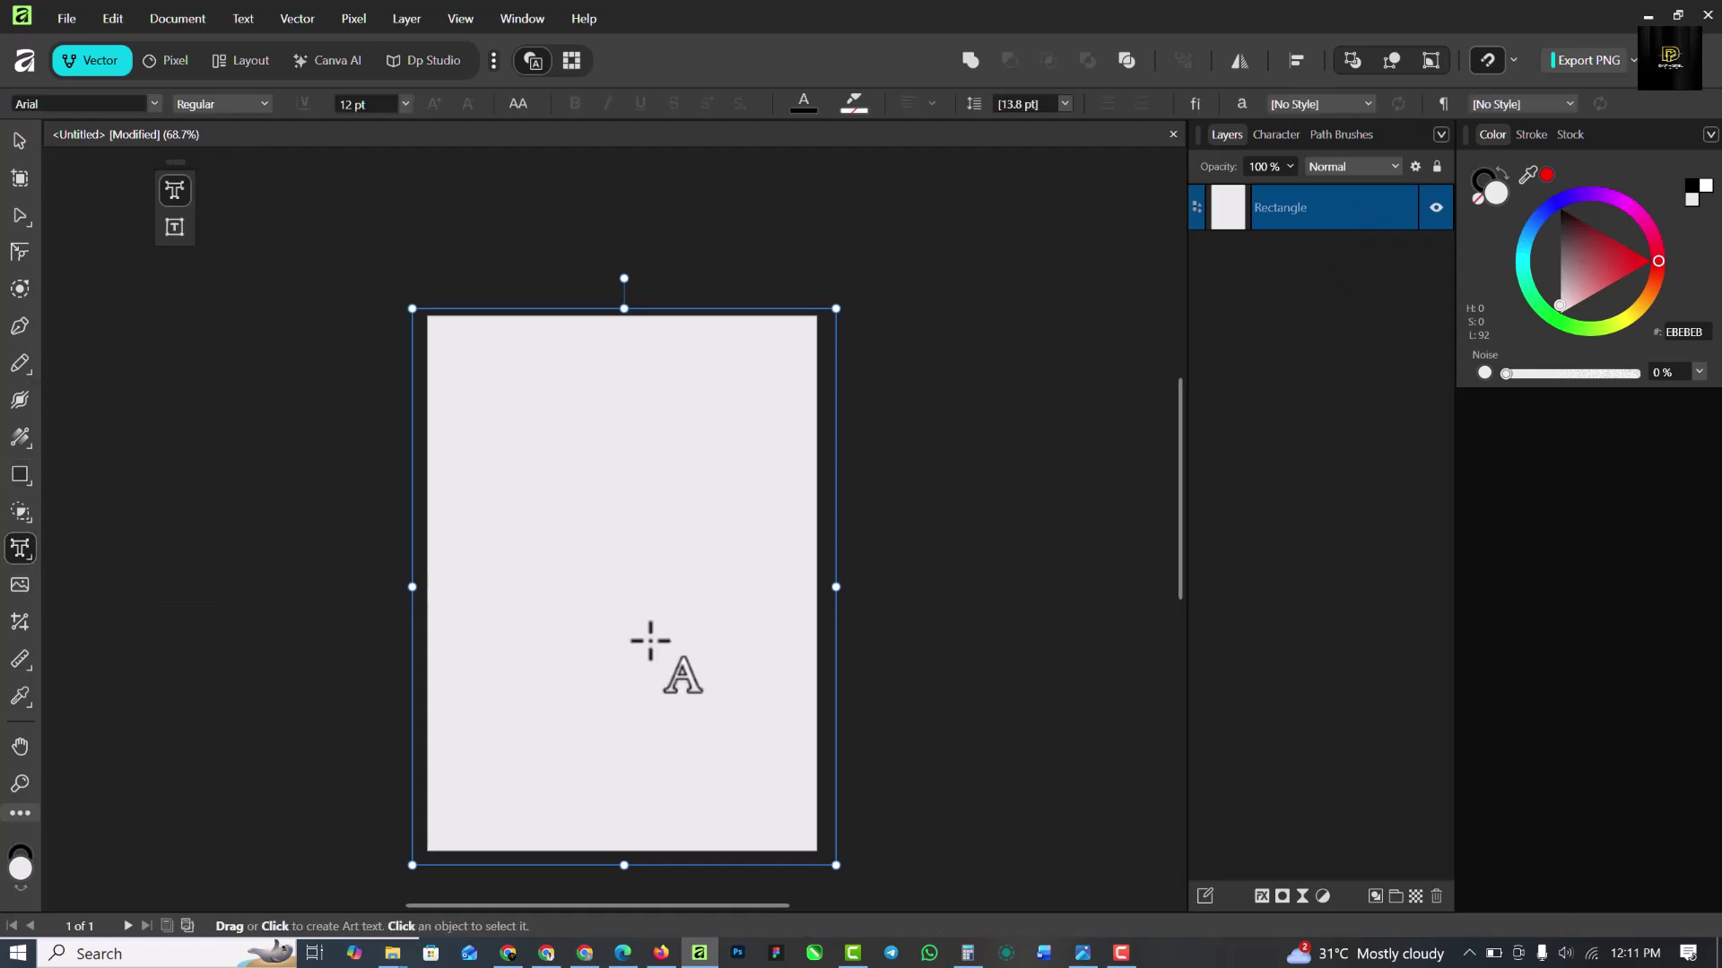
pyautogui.click(576, 553)
pyautogui.write('3')
pyautogui.click(18, 139)
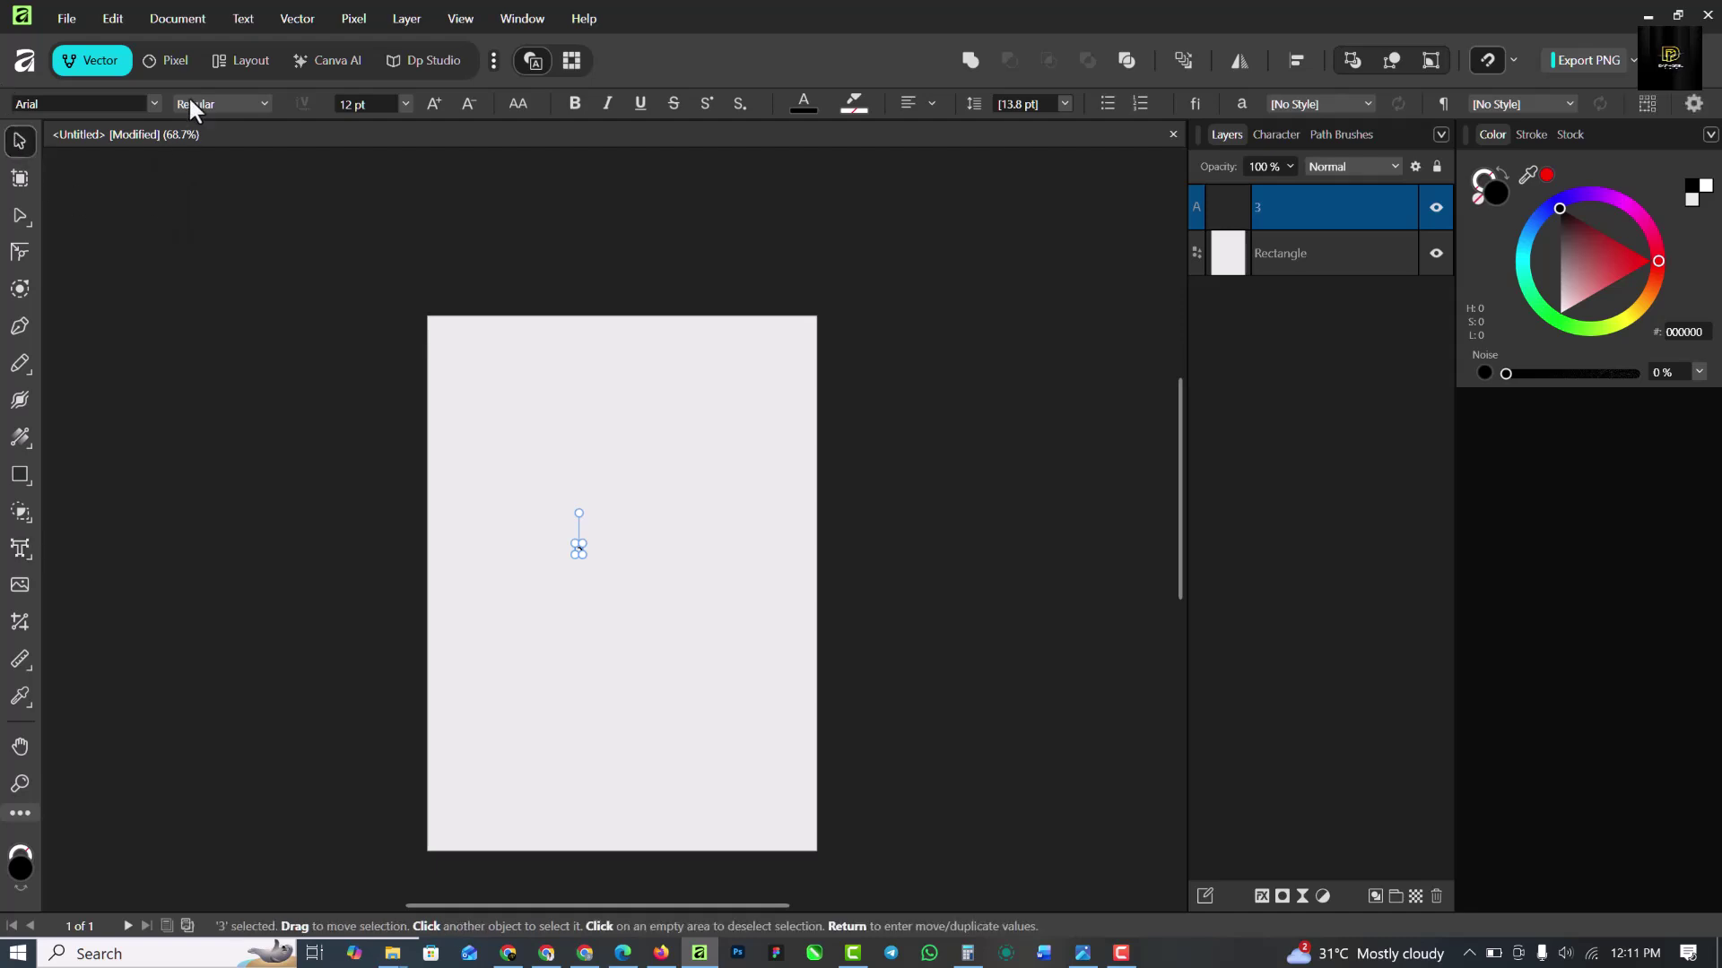
pyautogui.click(153, 105)
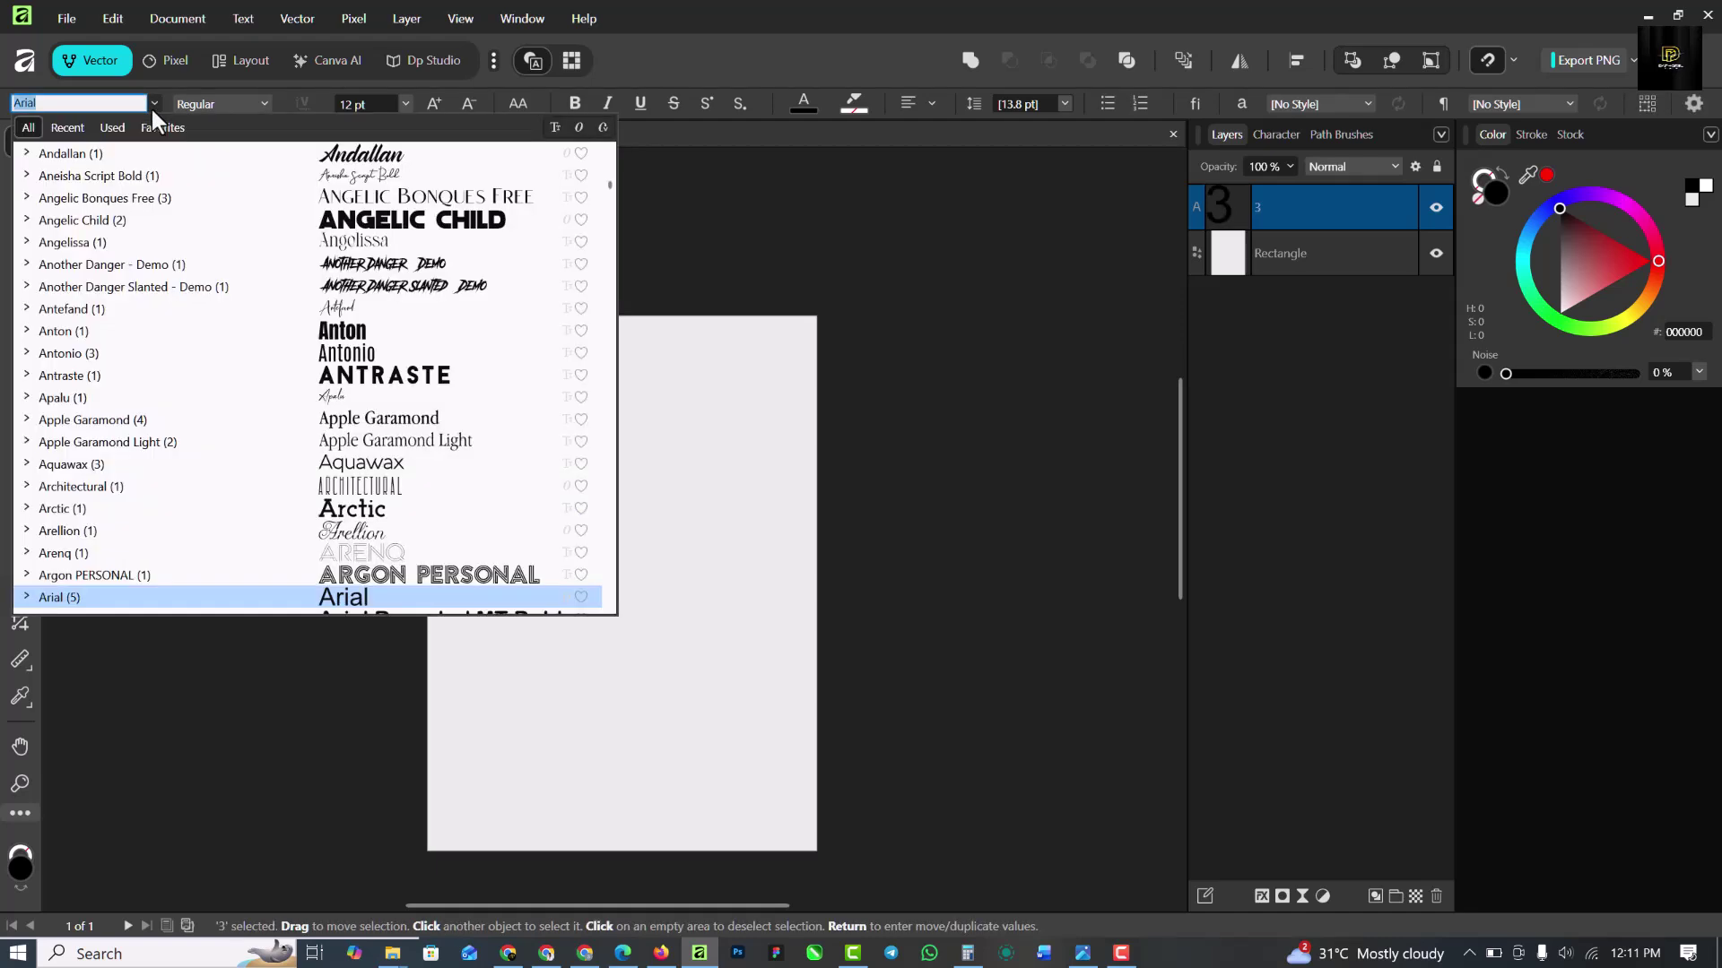
pyautogui.click(58, 129)
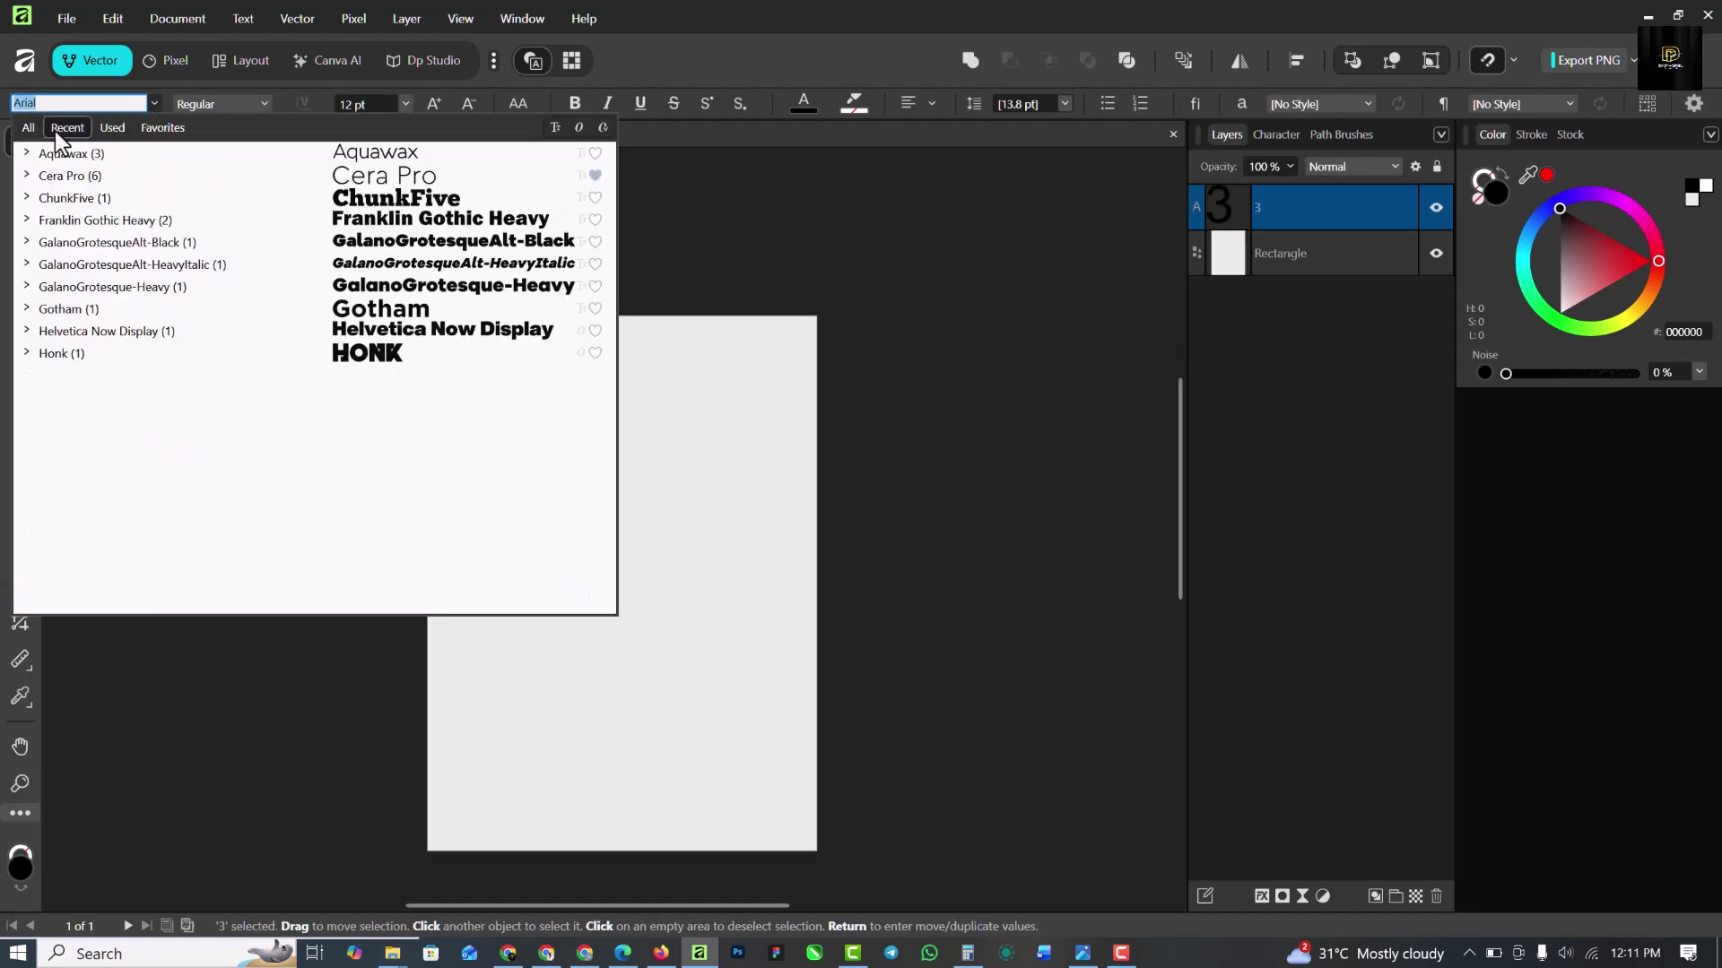
pyautogui.click(27, 175)
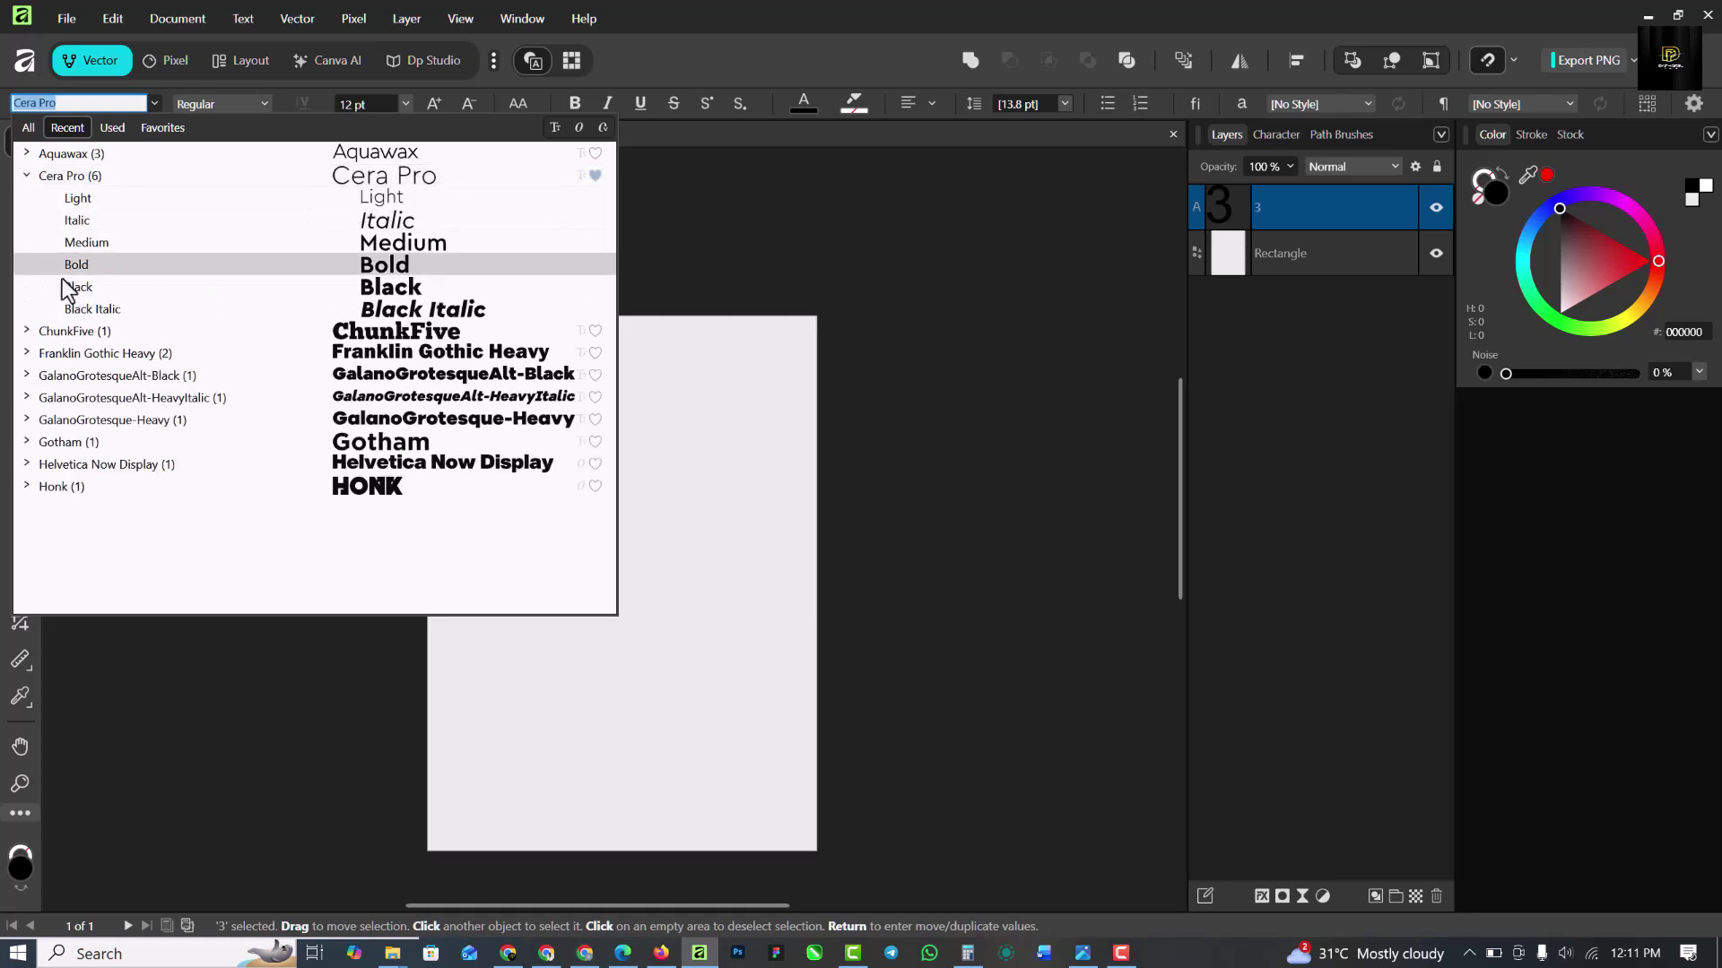
pyautogui.click(404, 289)
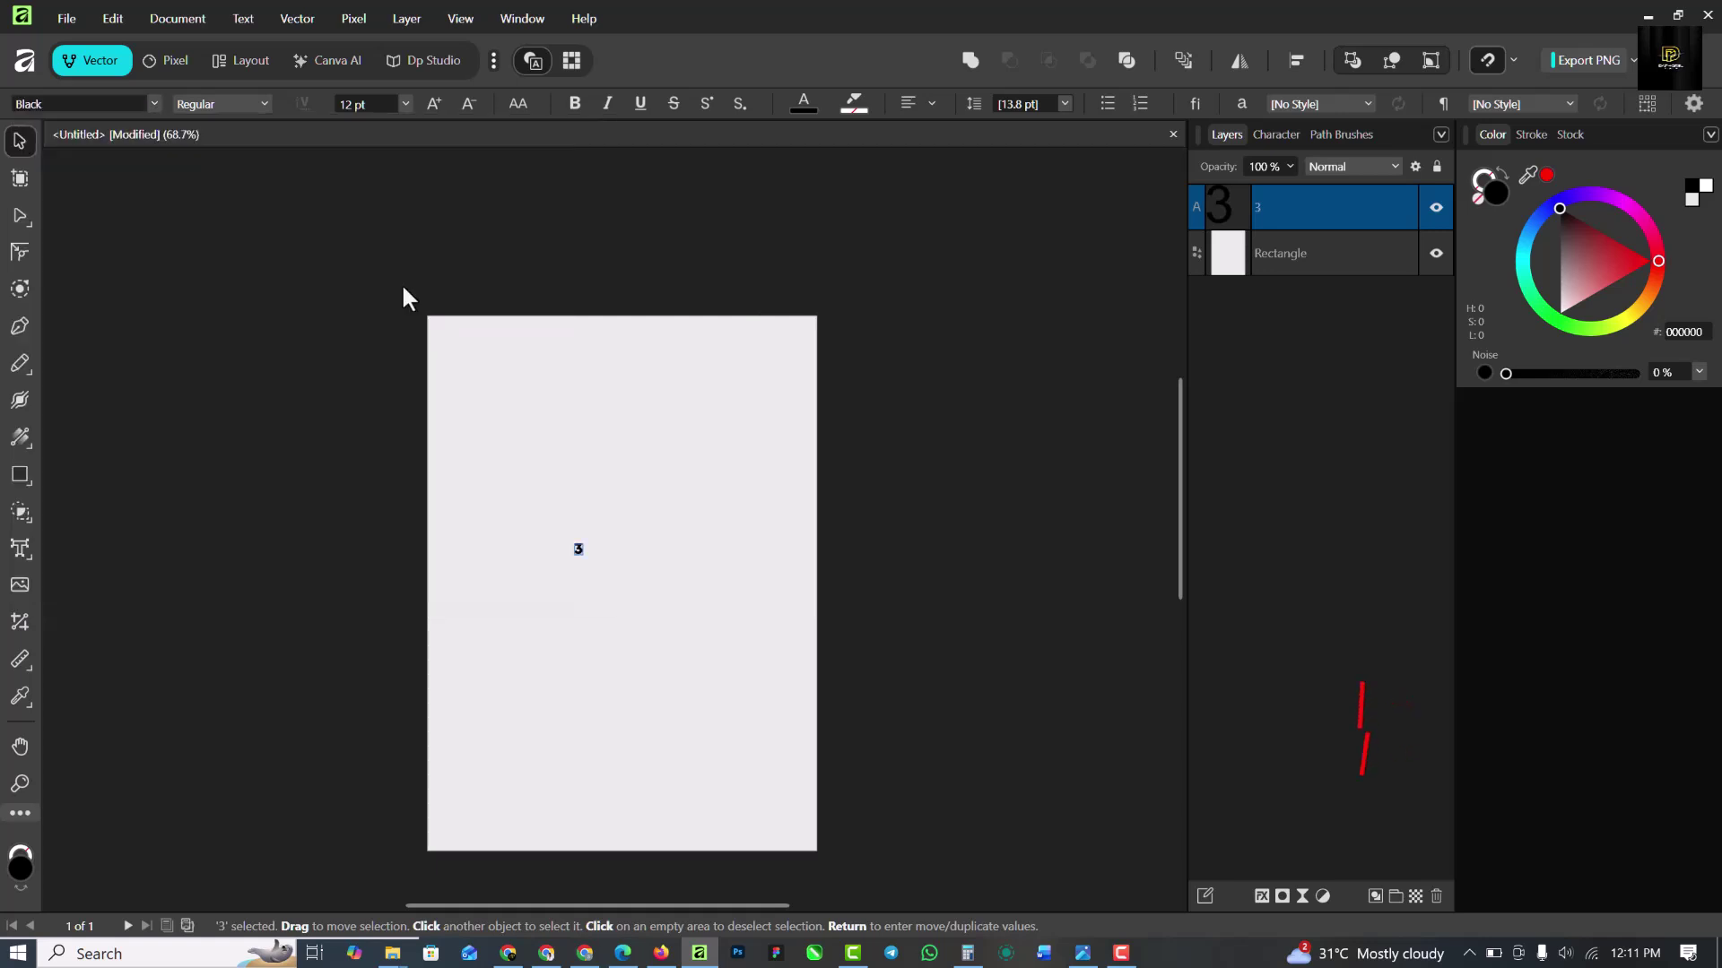
# Enlarge the 3 to about 389 pt and centre it on the page.
pyautogui.moveTo(581, 557); pyautogui.dragTo(811, 764)
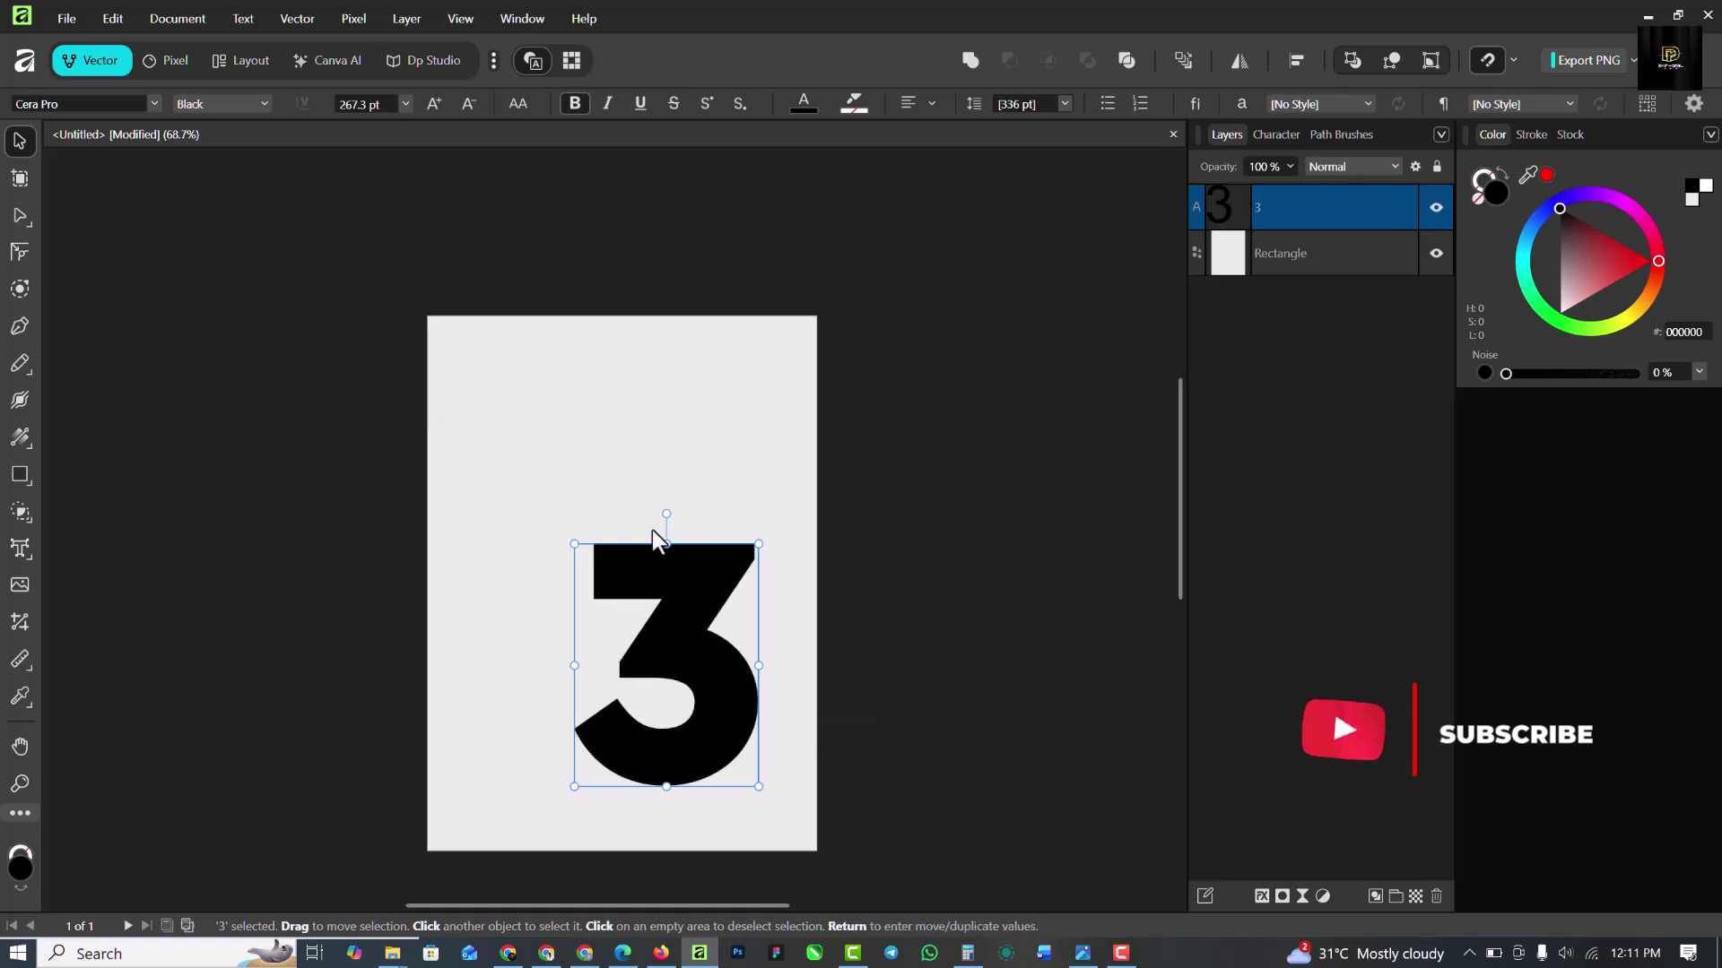
pyautogui.moveTo(574, 543); pyautogui.dragTo(507, 454)
pyautogui.moveTo(672, 633); pyautogui.dragTo(661, 608)
pyautogui.moveTo(747, 758); pyautogui.dragTo(762, 769)
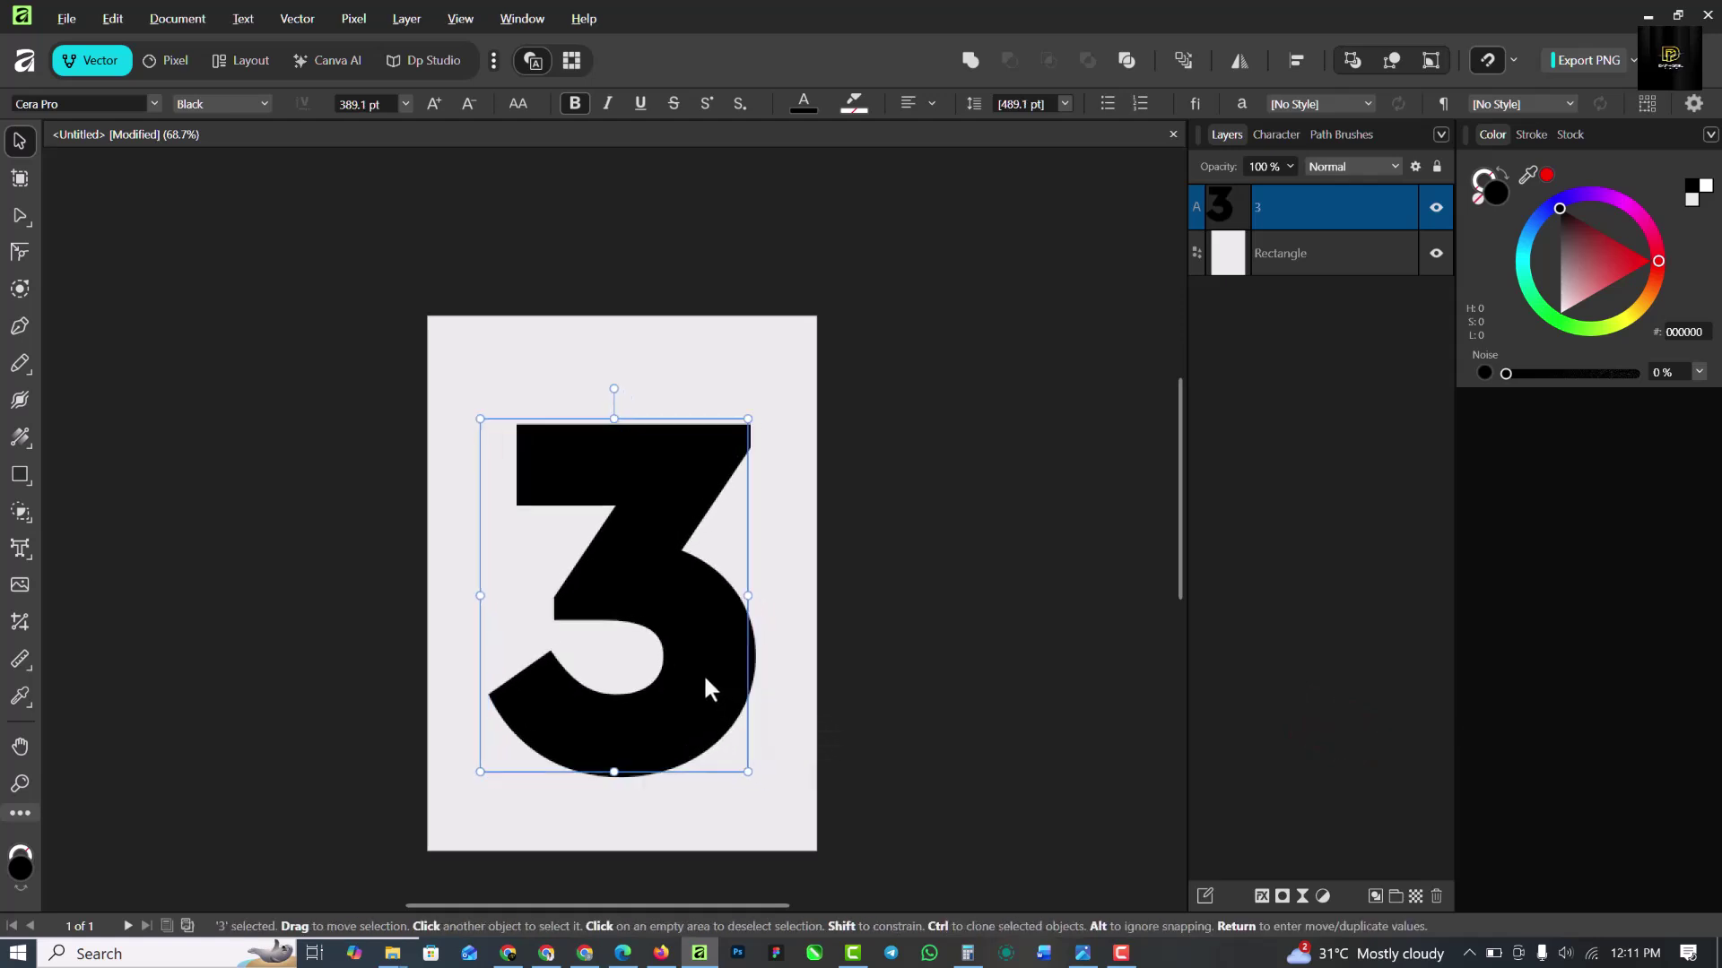
pyautogui.moveTo(705, 679); pyautogui.dragTo(708, 690)
pyautogui.scroll(1, 655, 602)
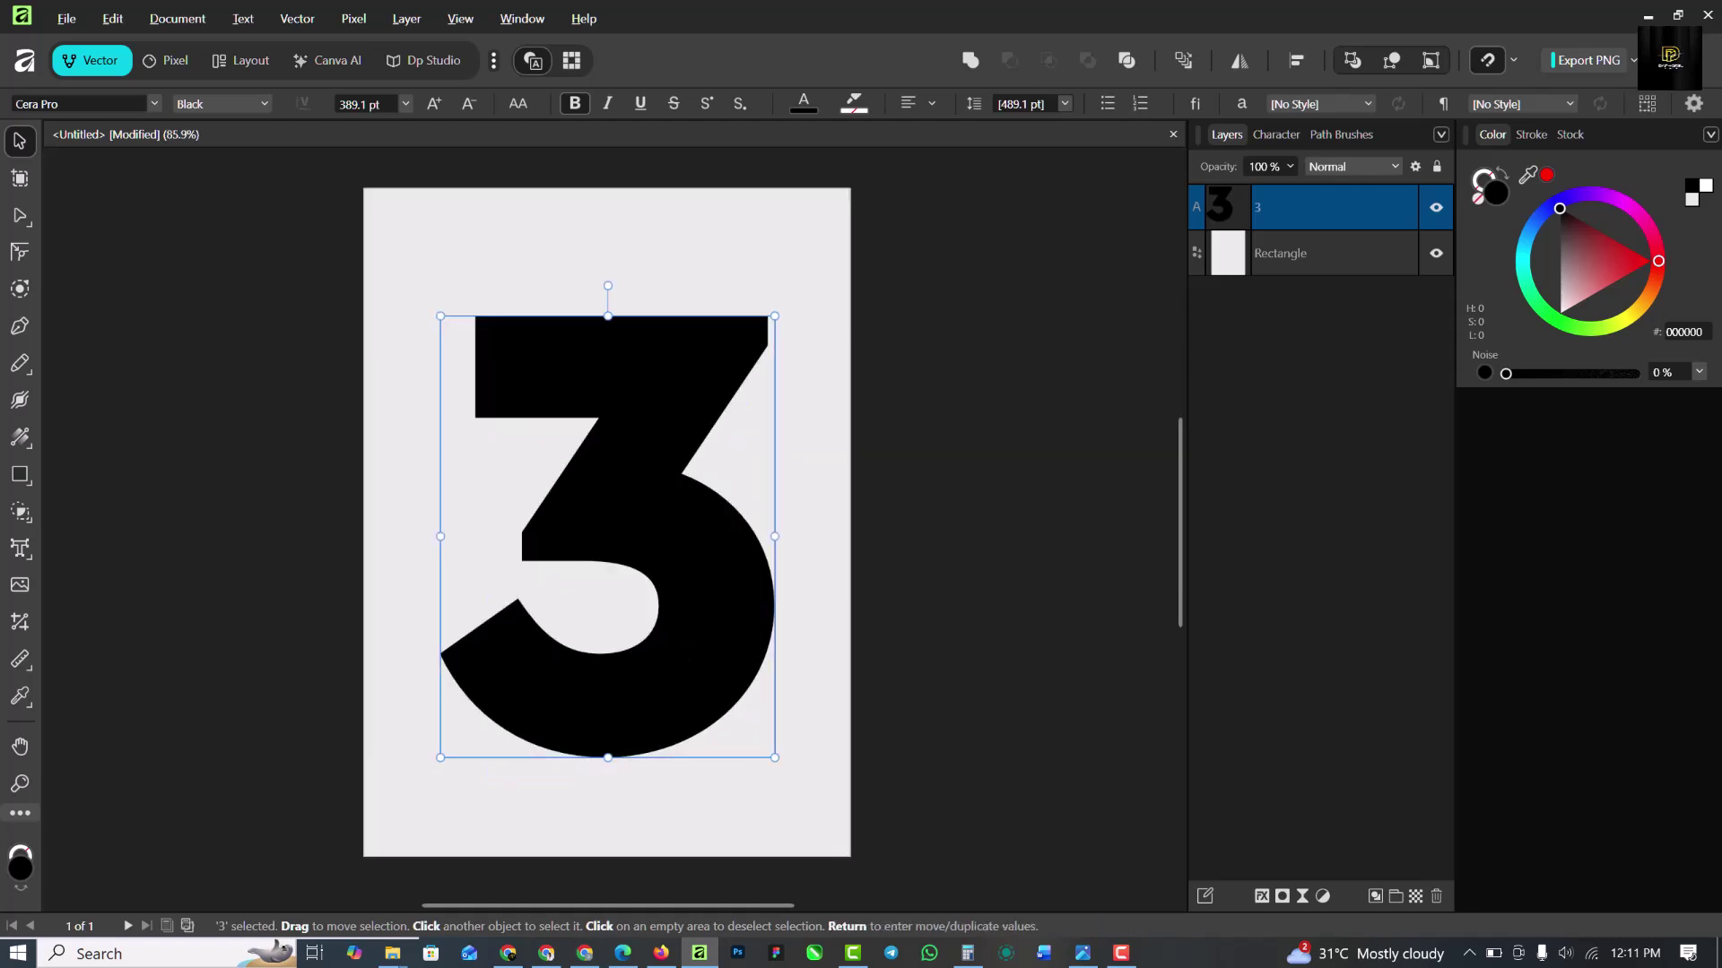
# Give the 3 a white fill.
pyautogui.click(559, 198)
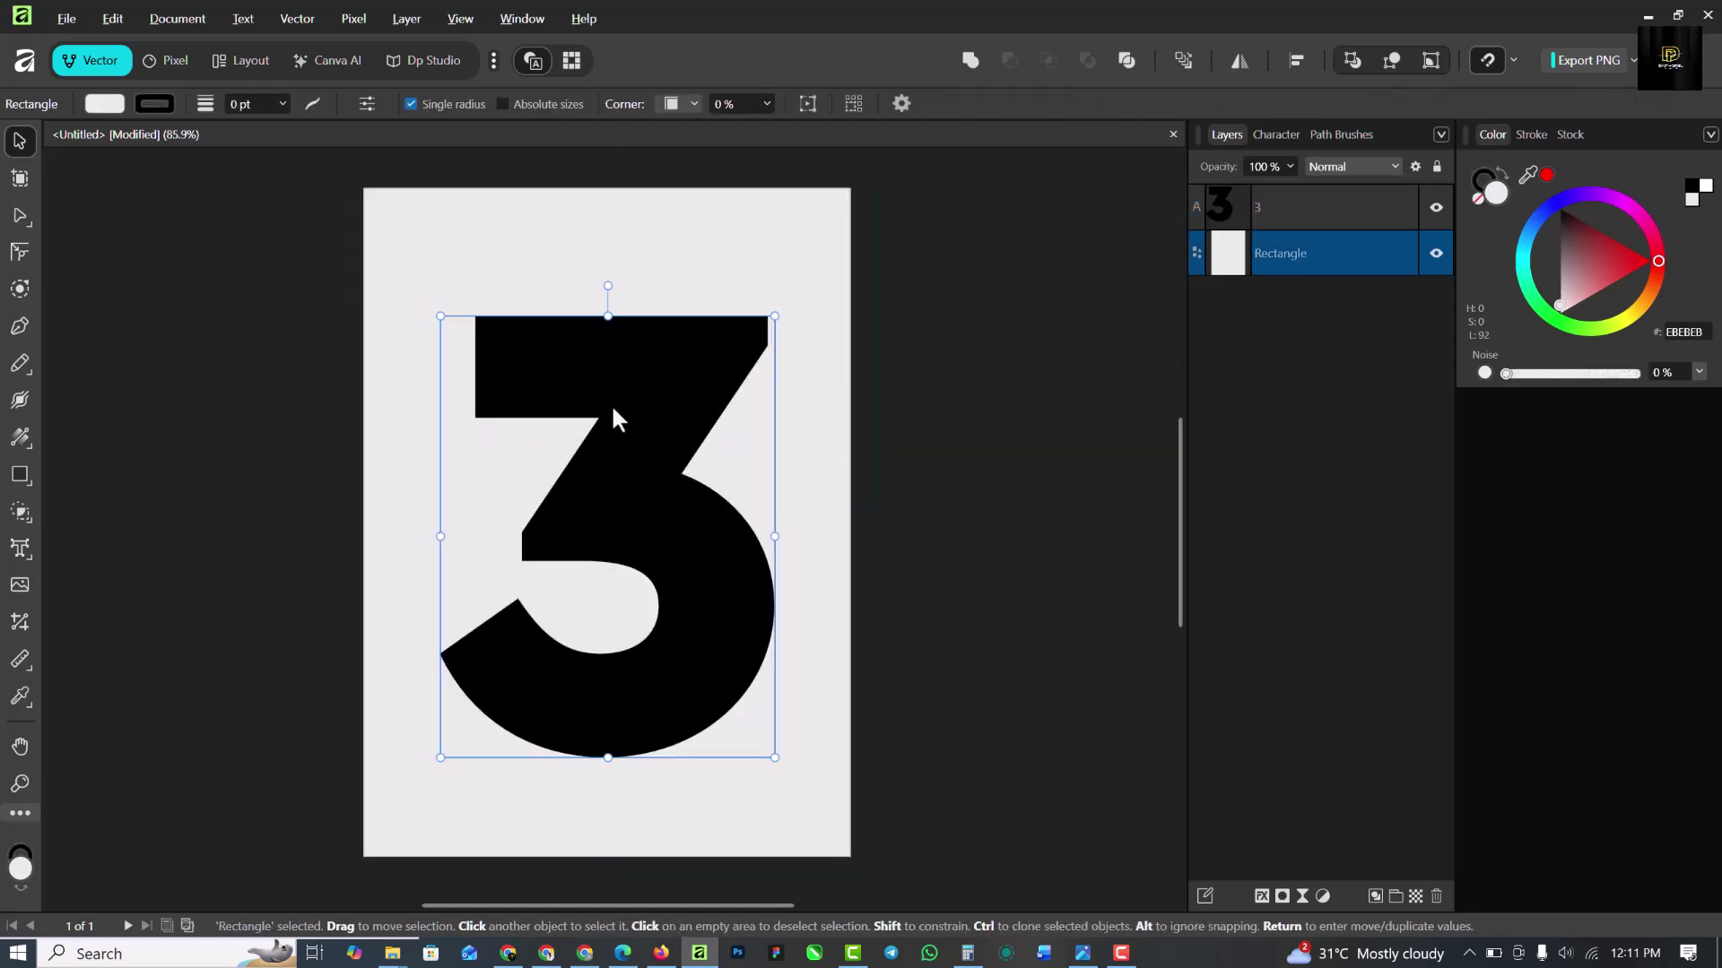
pyautogui.click(627, 411)
pyautogui.click(1706, 193)
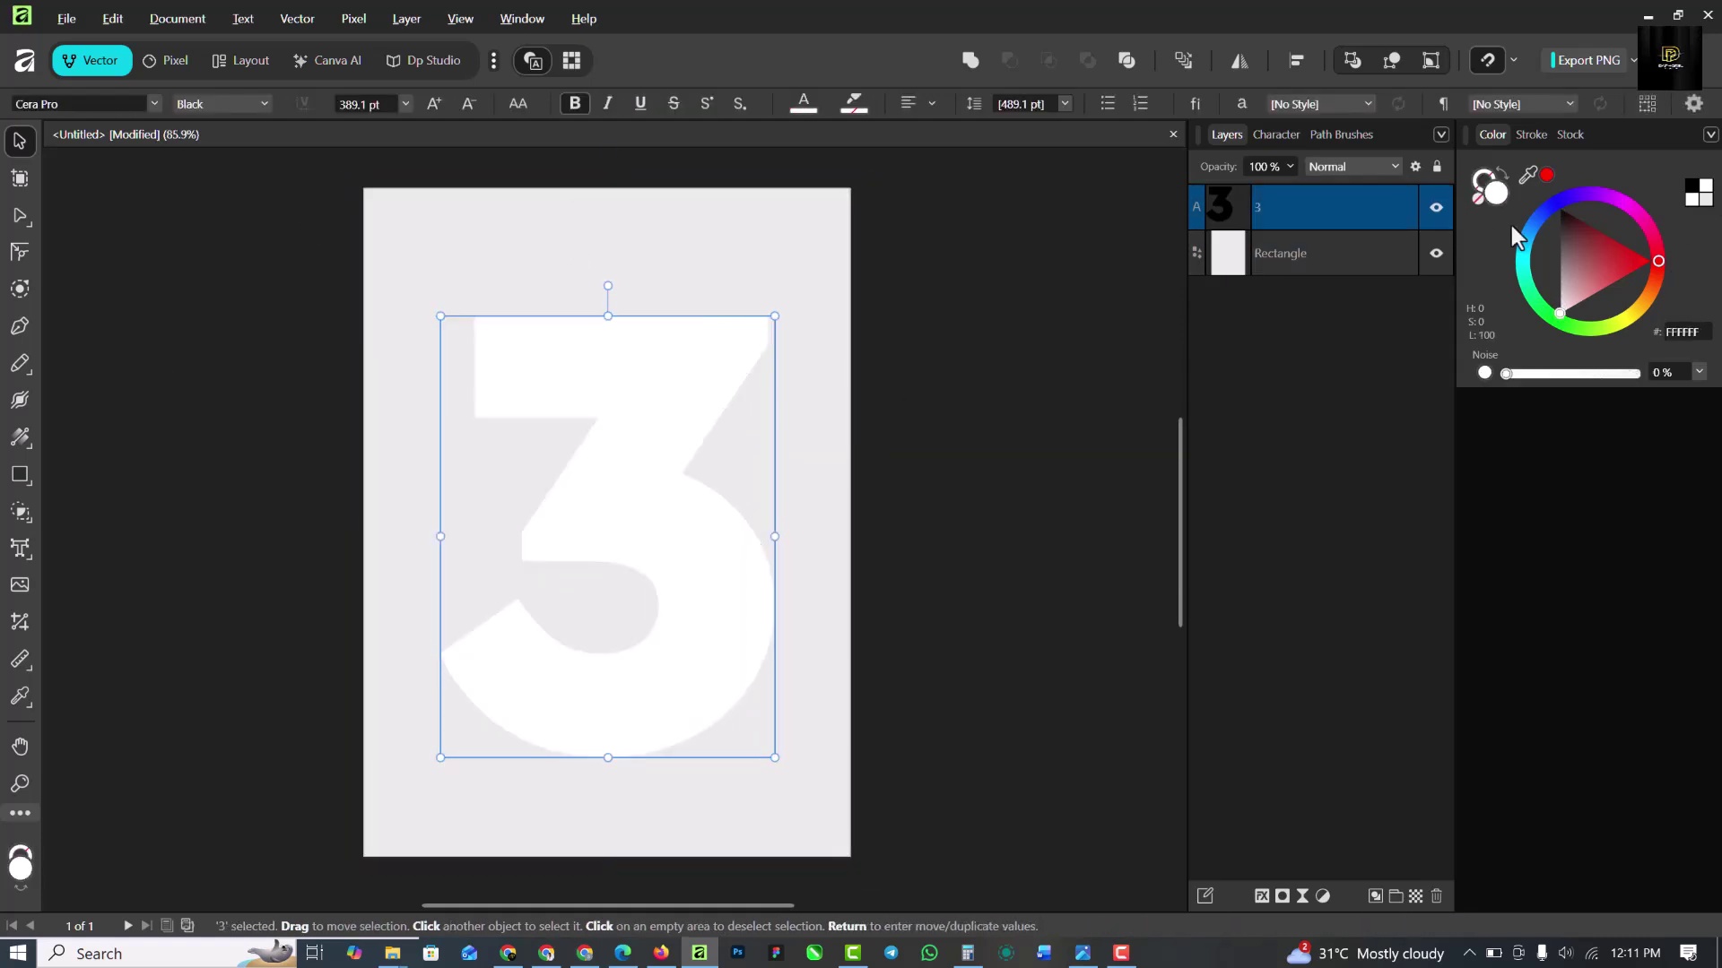
# Fill the background rectangle with black and review its stroke colour.
pyautogui.click(712, 248)
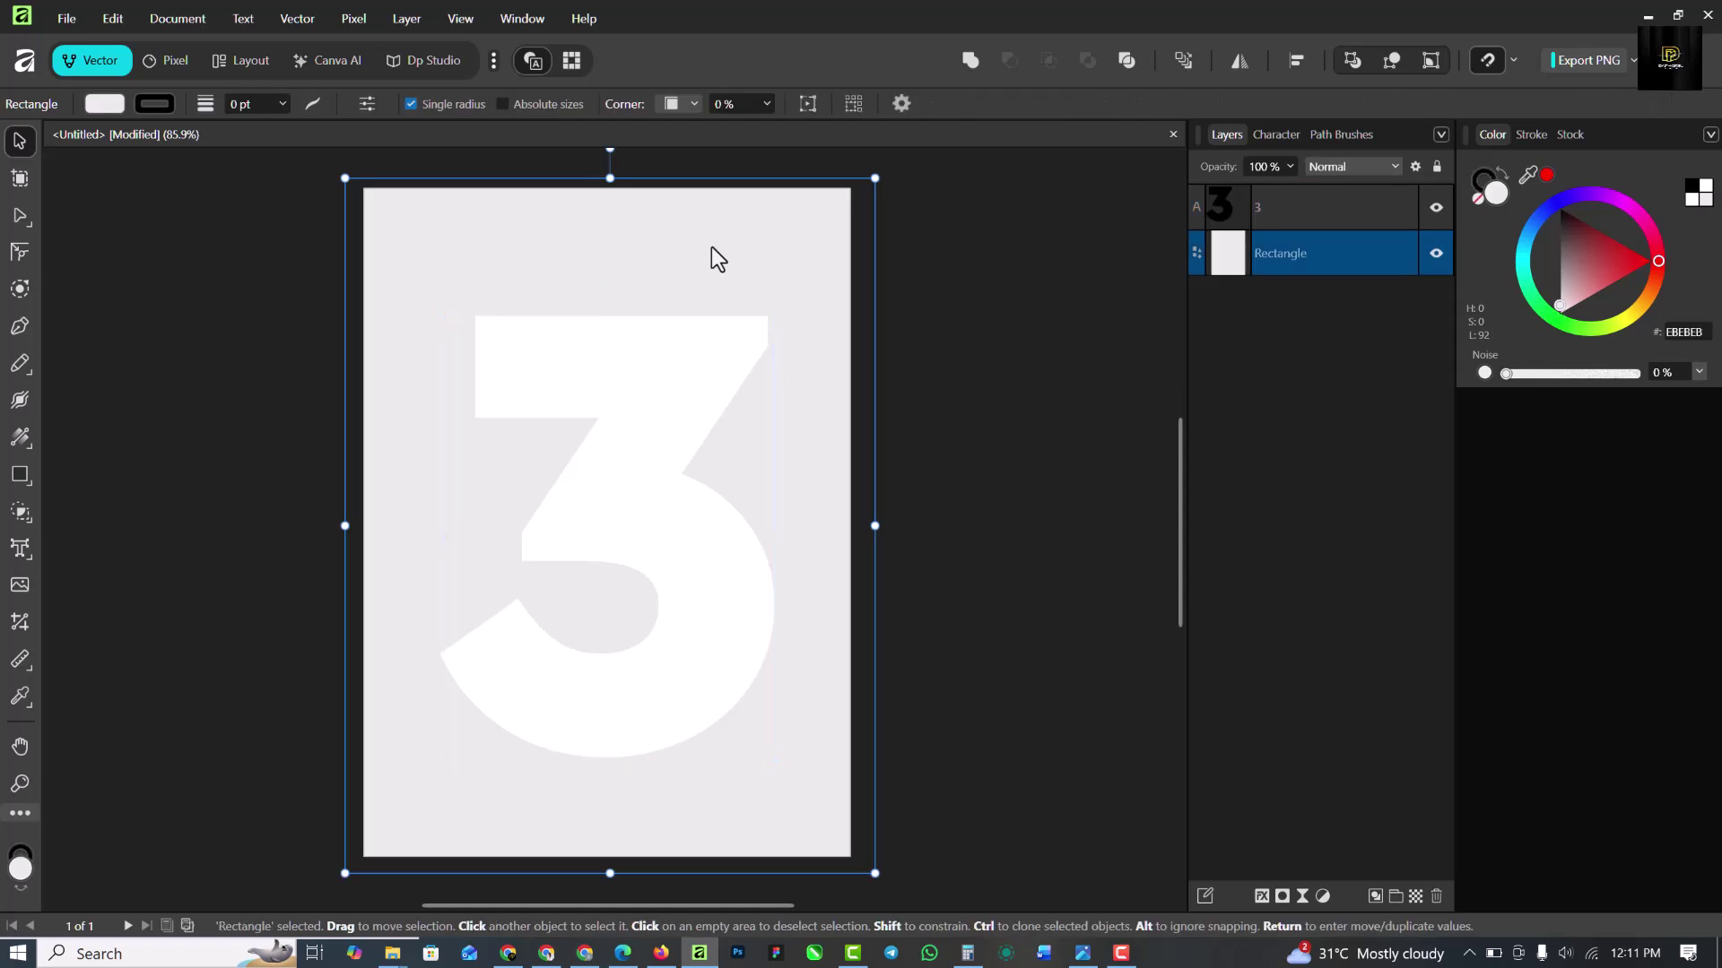
pyautogui.click(1691, 194)
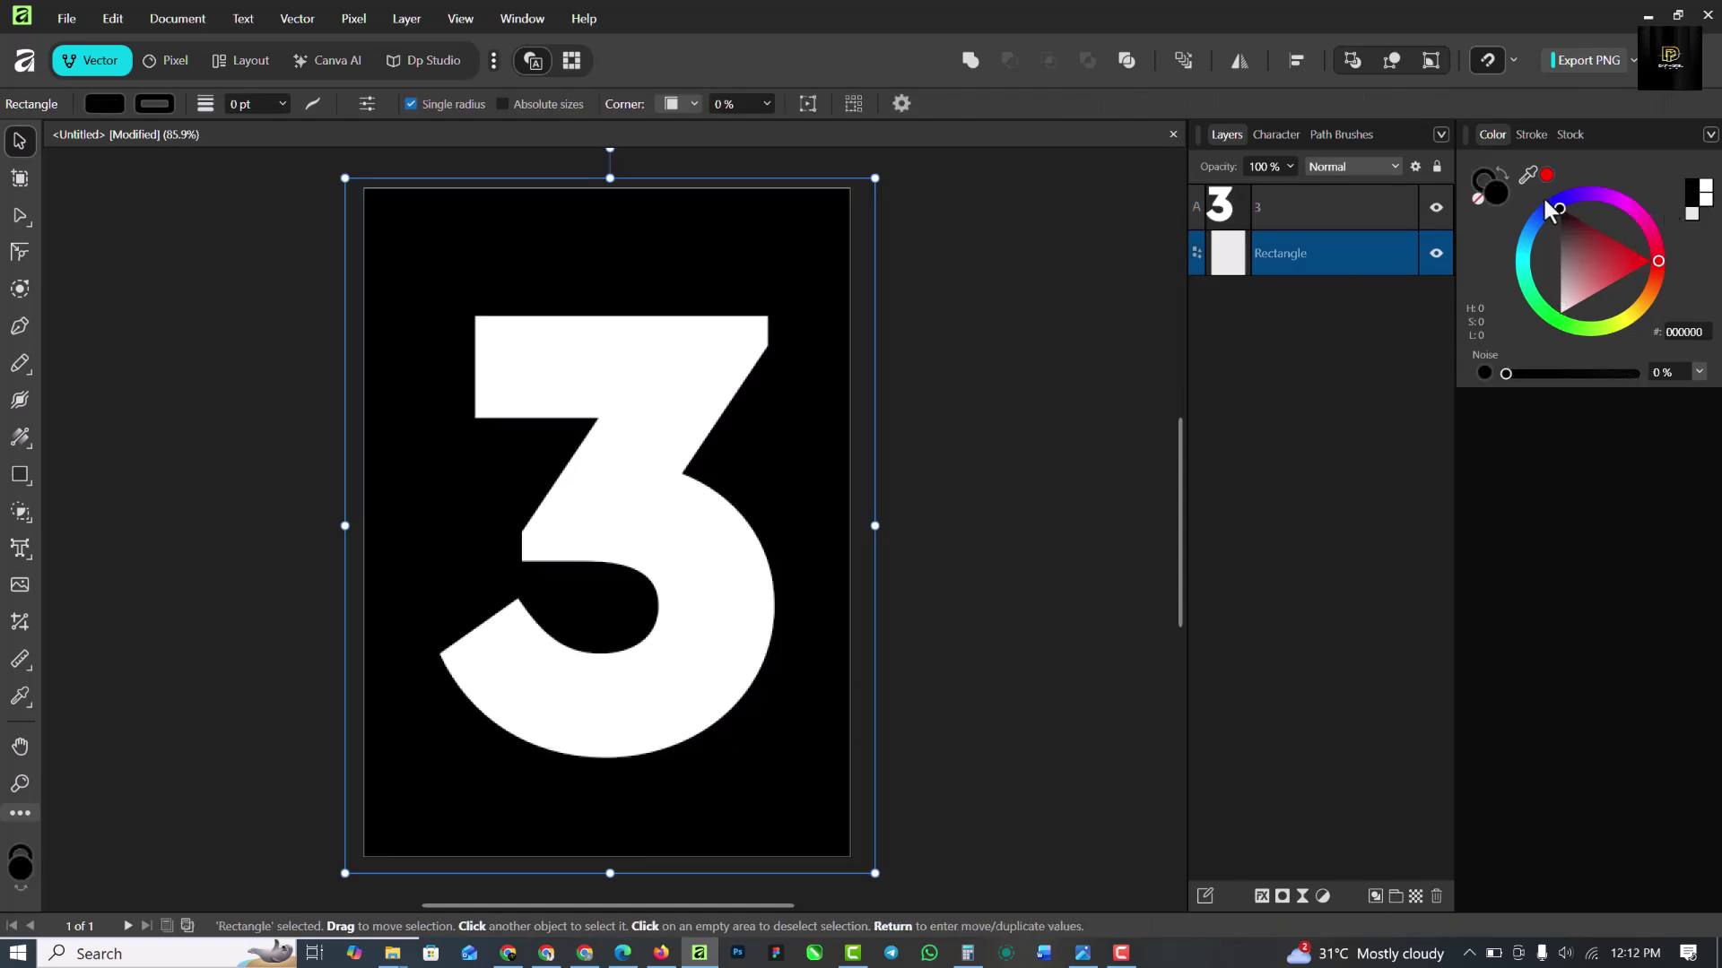
pyautogui.click(1478, 192)
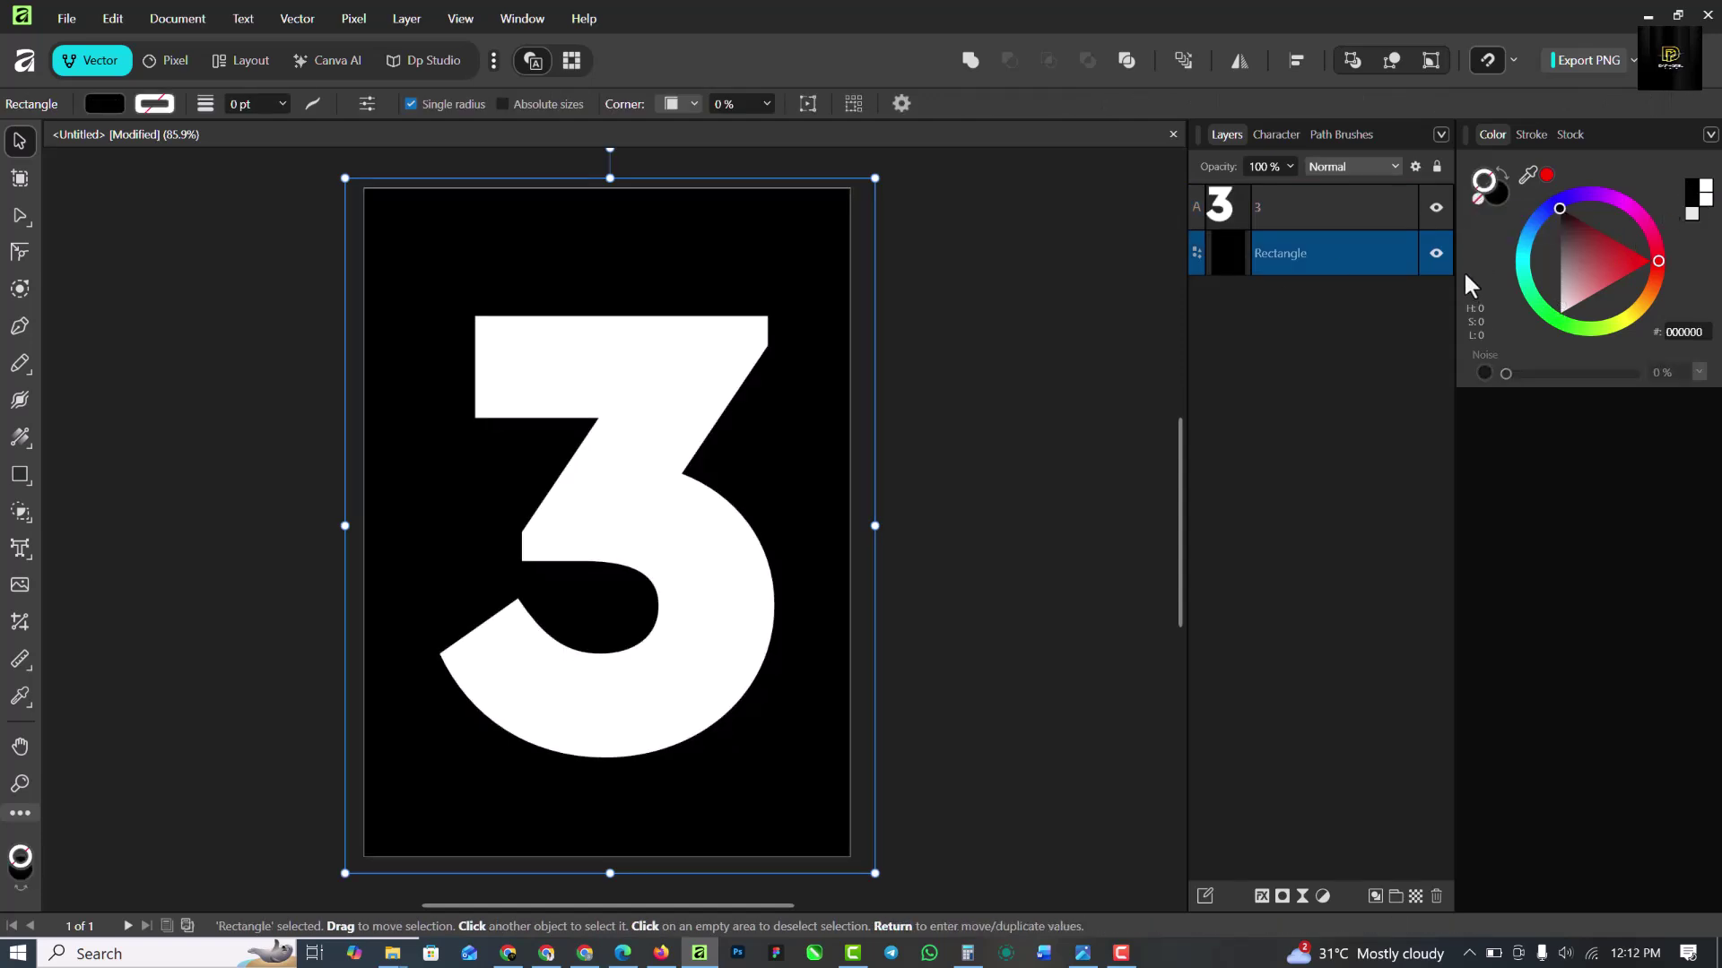
pyautogui.click(167, 104)
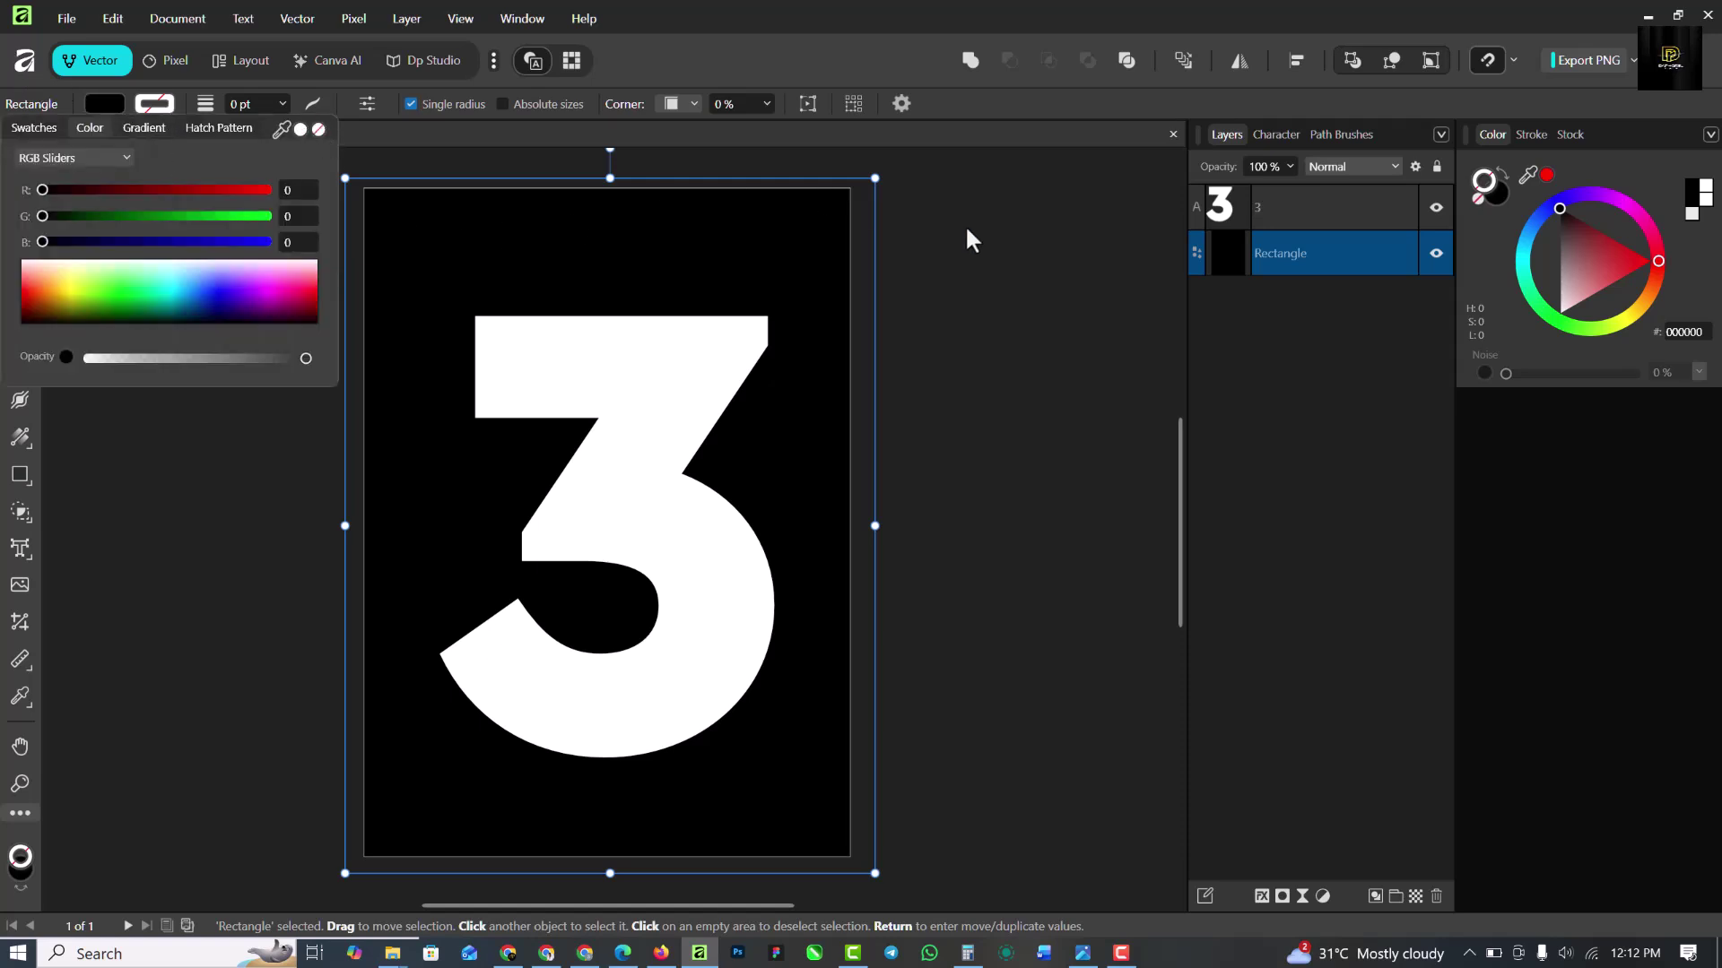
pyautogui.click(1029, 278)
pyautogui.click(724, 372)
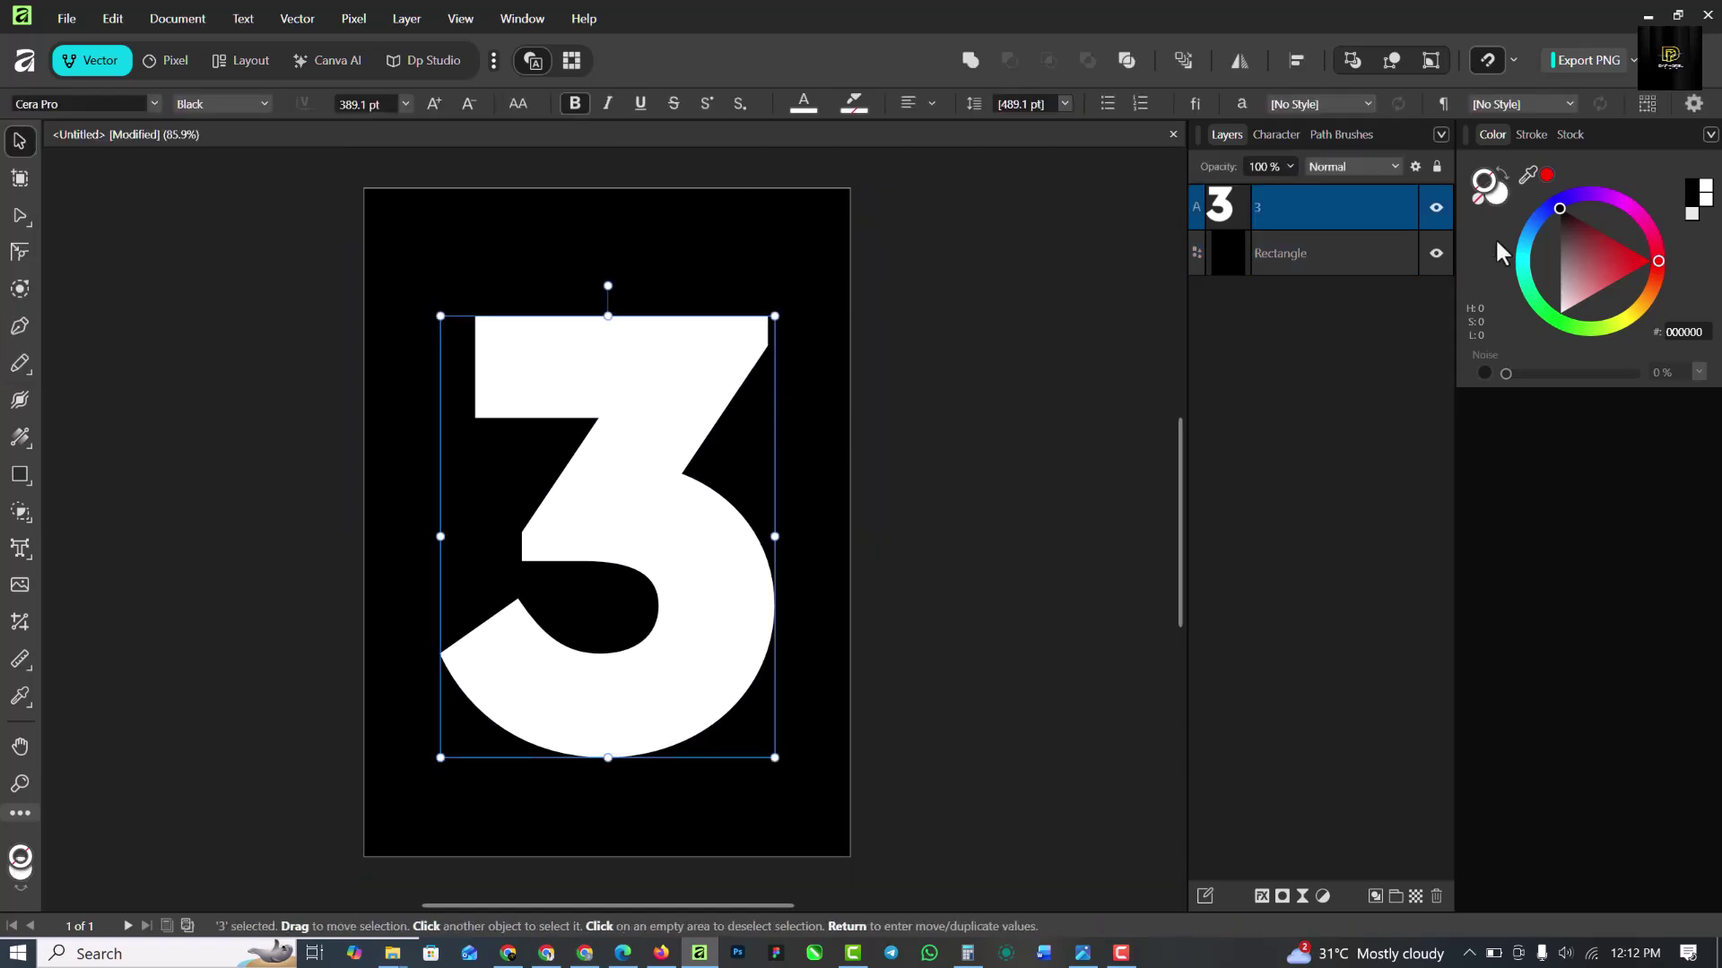
pyautogui.click(1501, 199)
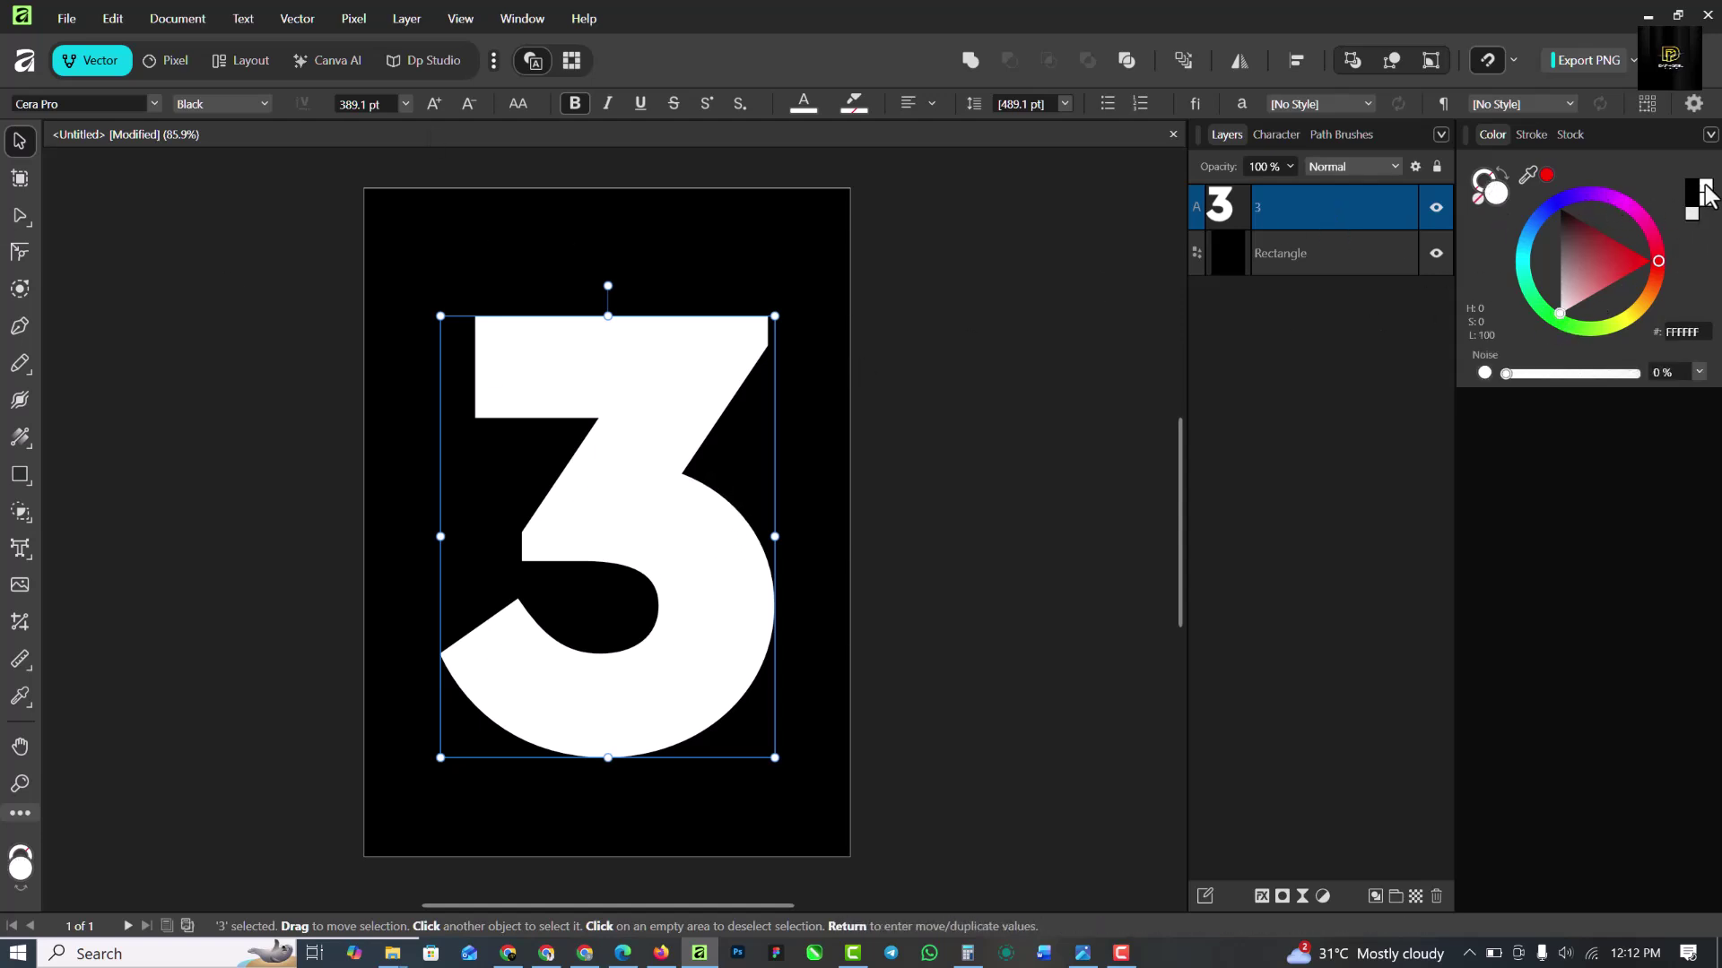
# Cut the 3 with the Knife tool below its top bar and across its middle.
pyautogui.press('t')
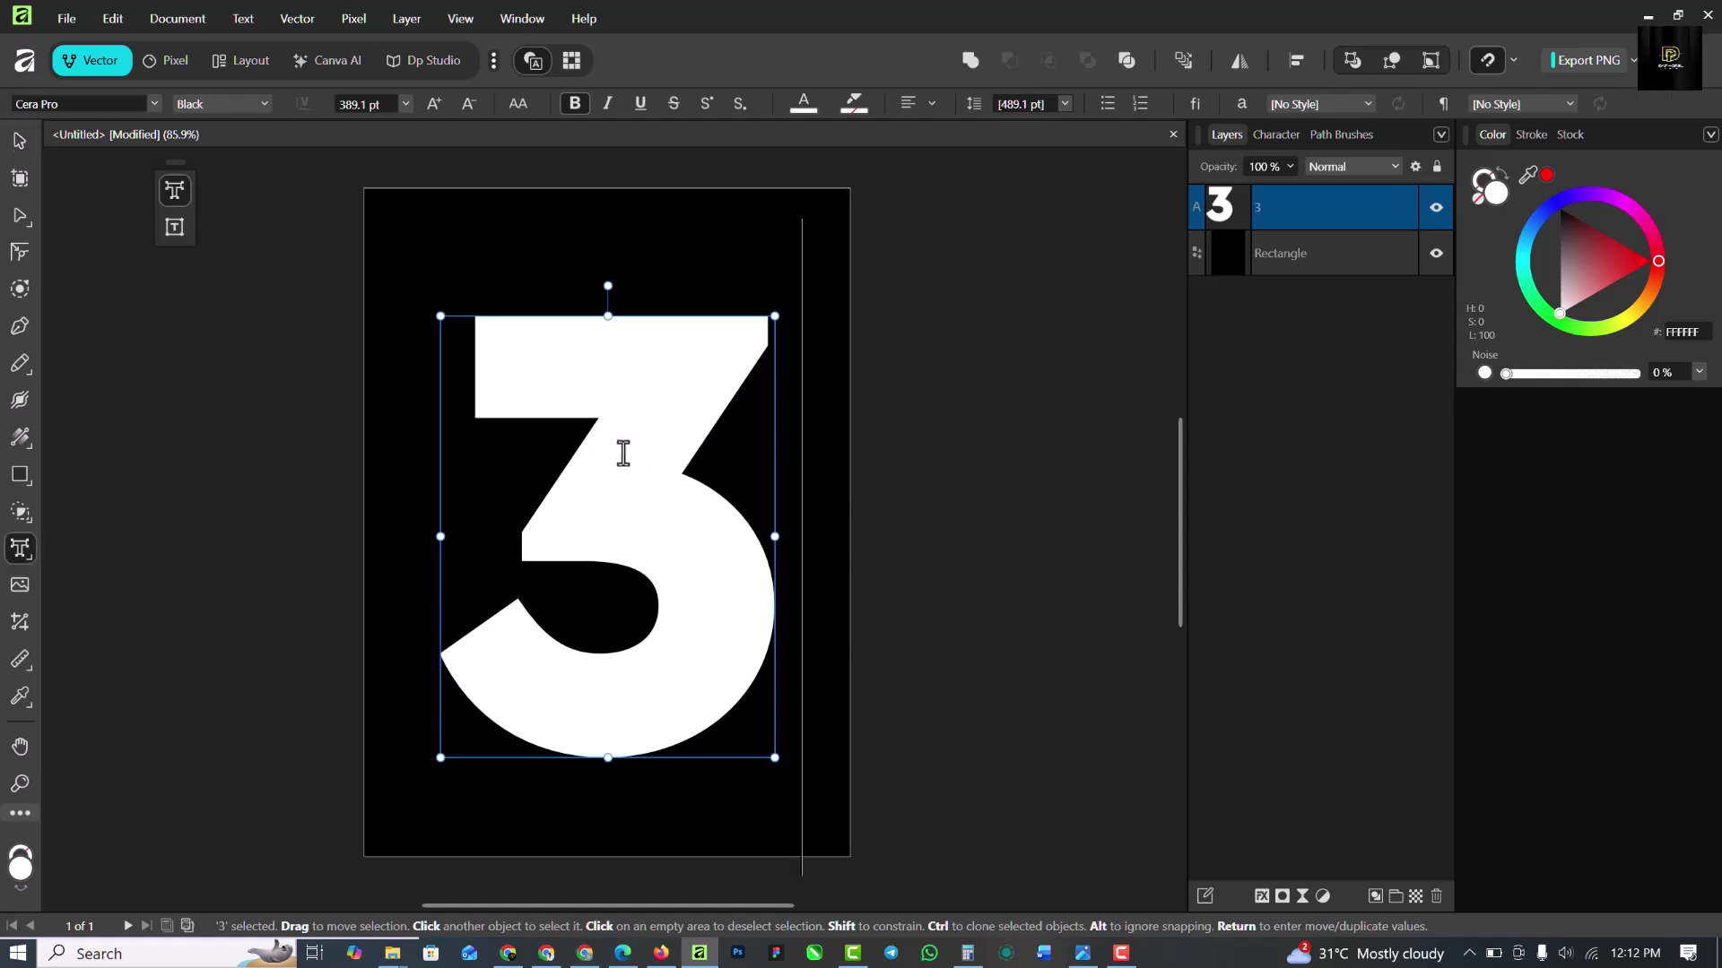
pyautogui.click(20, 143)
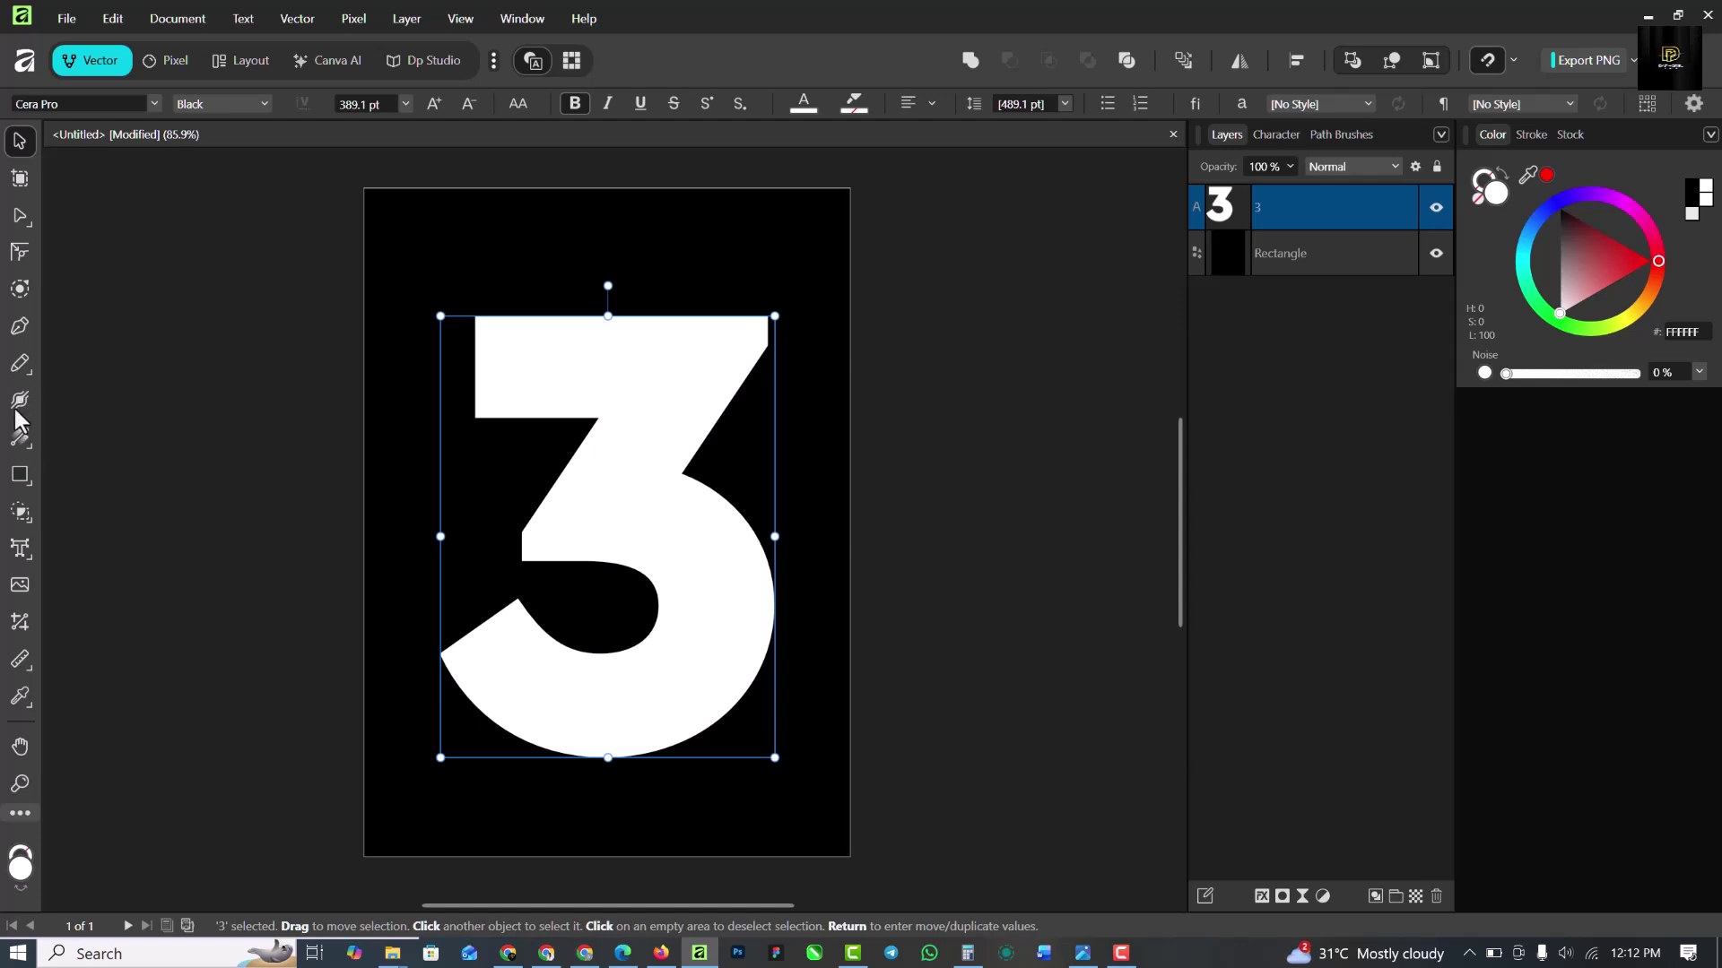
pyautogui.rightClick(19, 363)
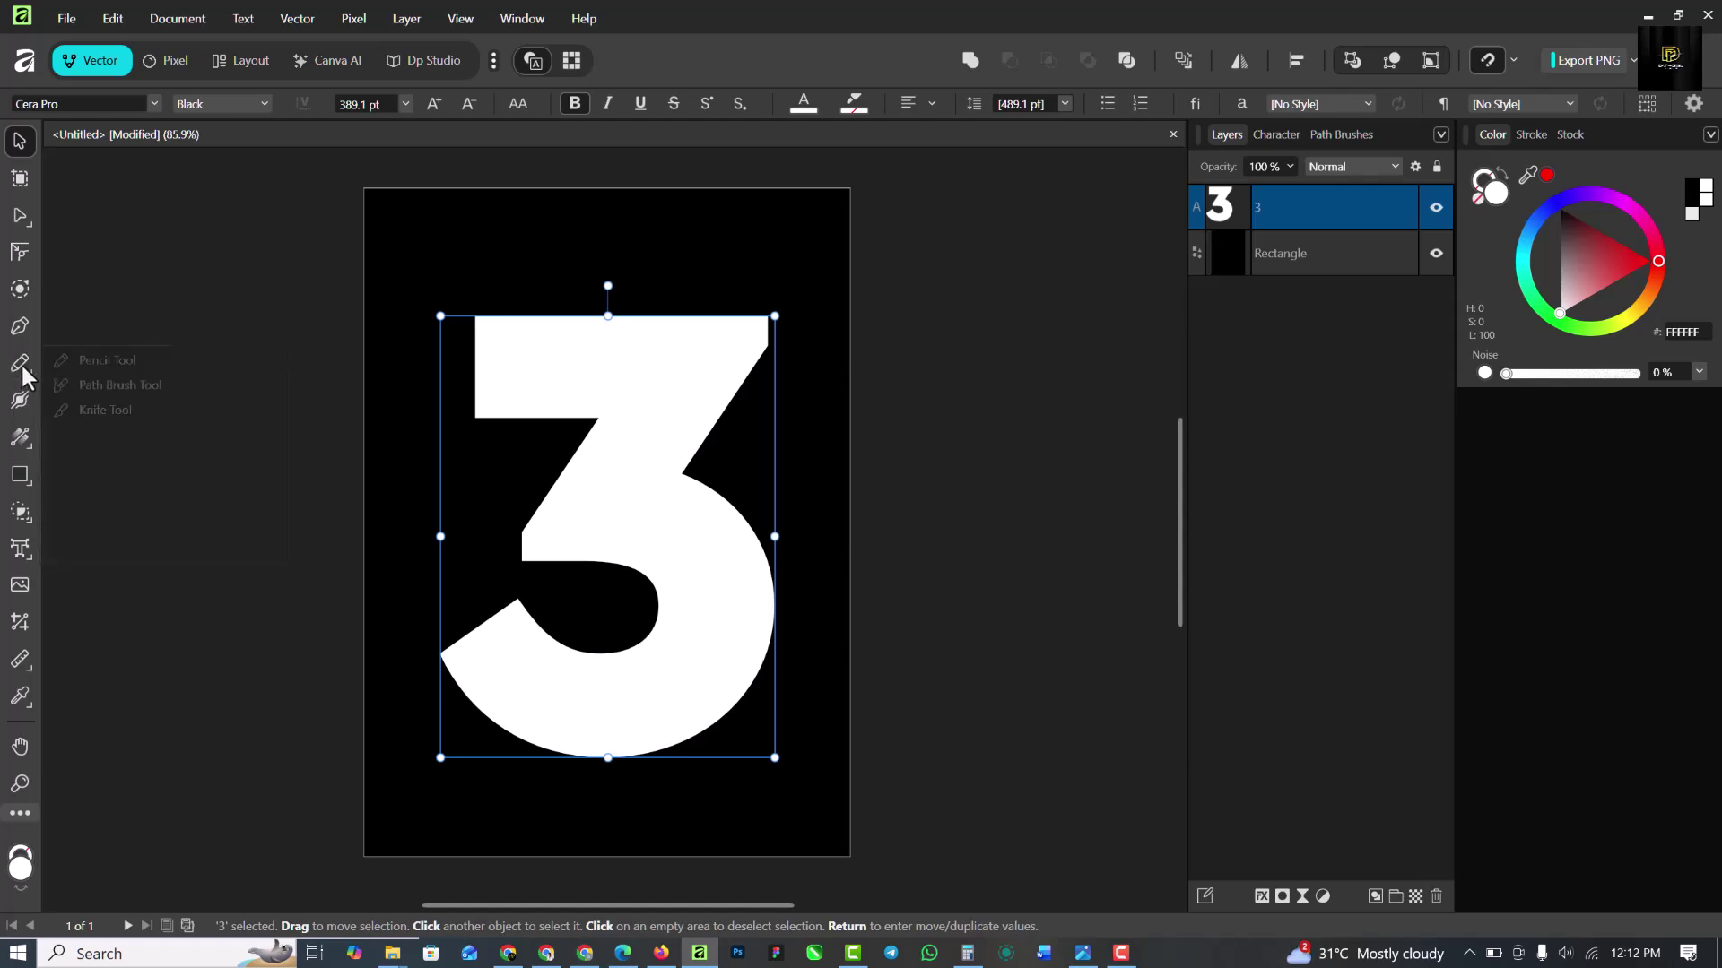
pyautogui.click(89, 410)
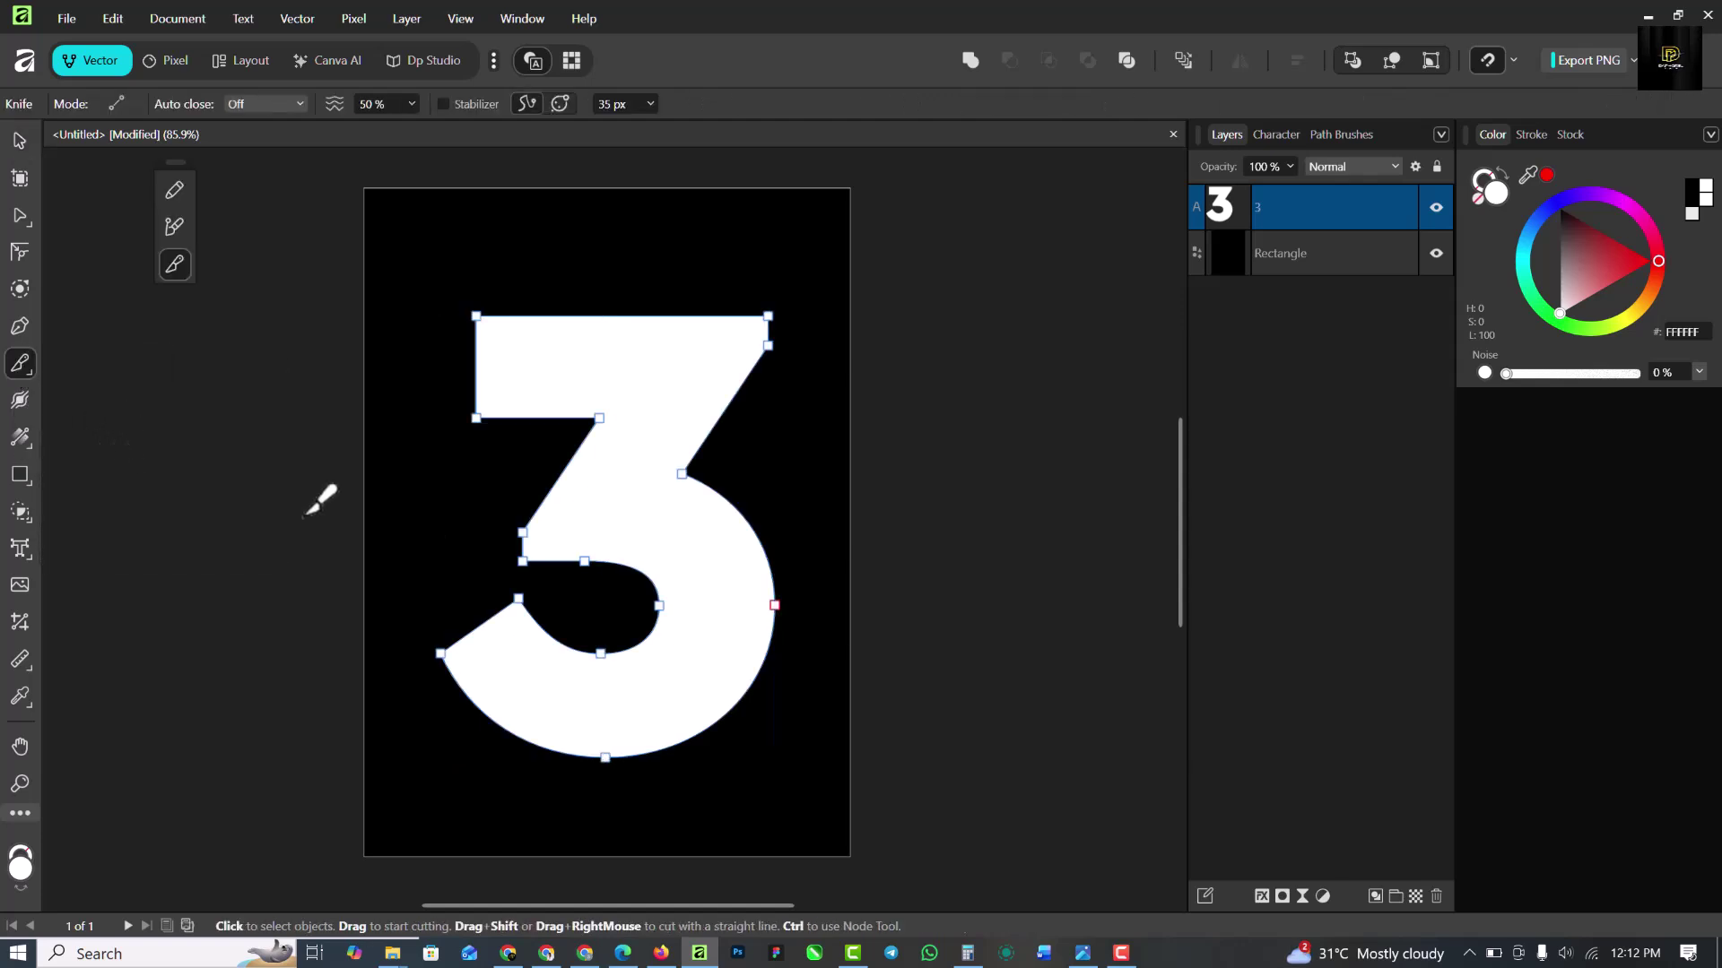
pyautogui.moveTo(436, 424)
pyautogui.mouseDown()
pyautogui.moveTo(813, 423)
pyautogui.moveTo(842, 408)
pyautogui.moveTo(805, 446)
pyautogui.mouseUp()
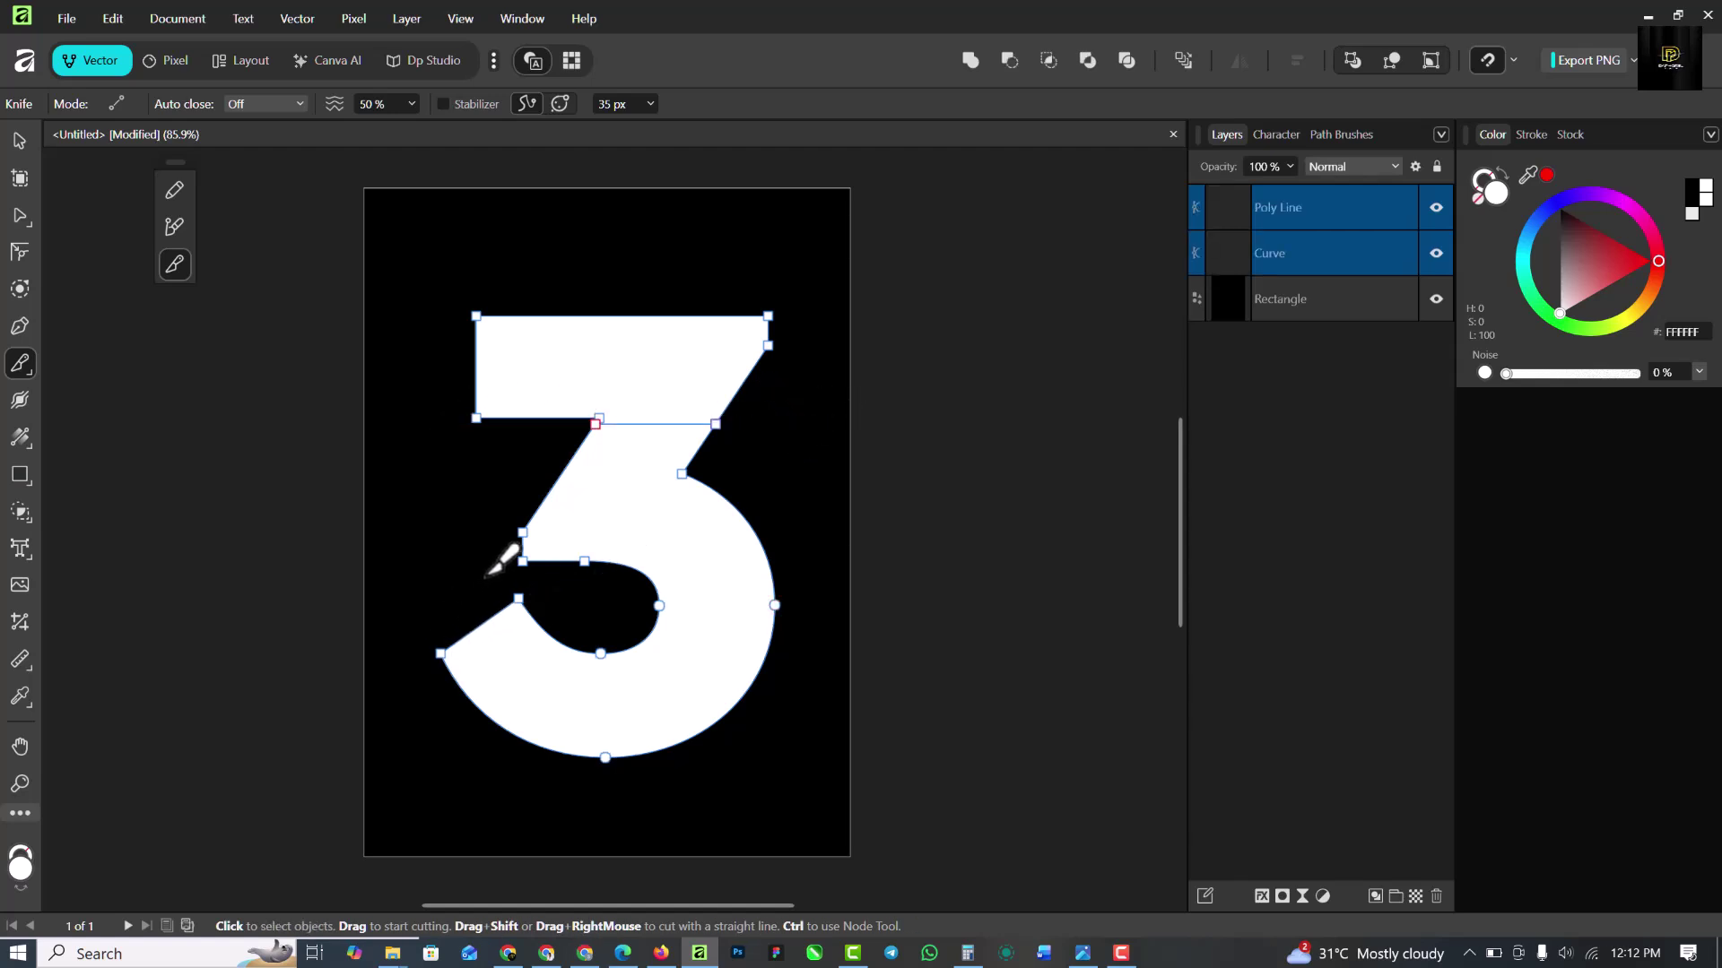
pyautogui.moveTo(464, 583); pyautogui.dragTo(842, 574)
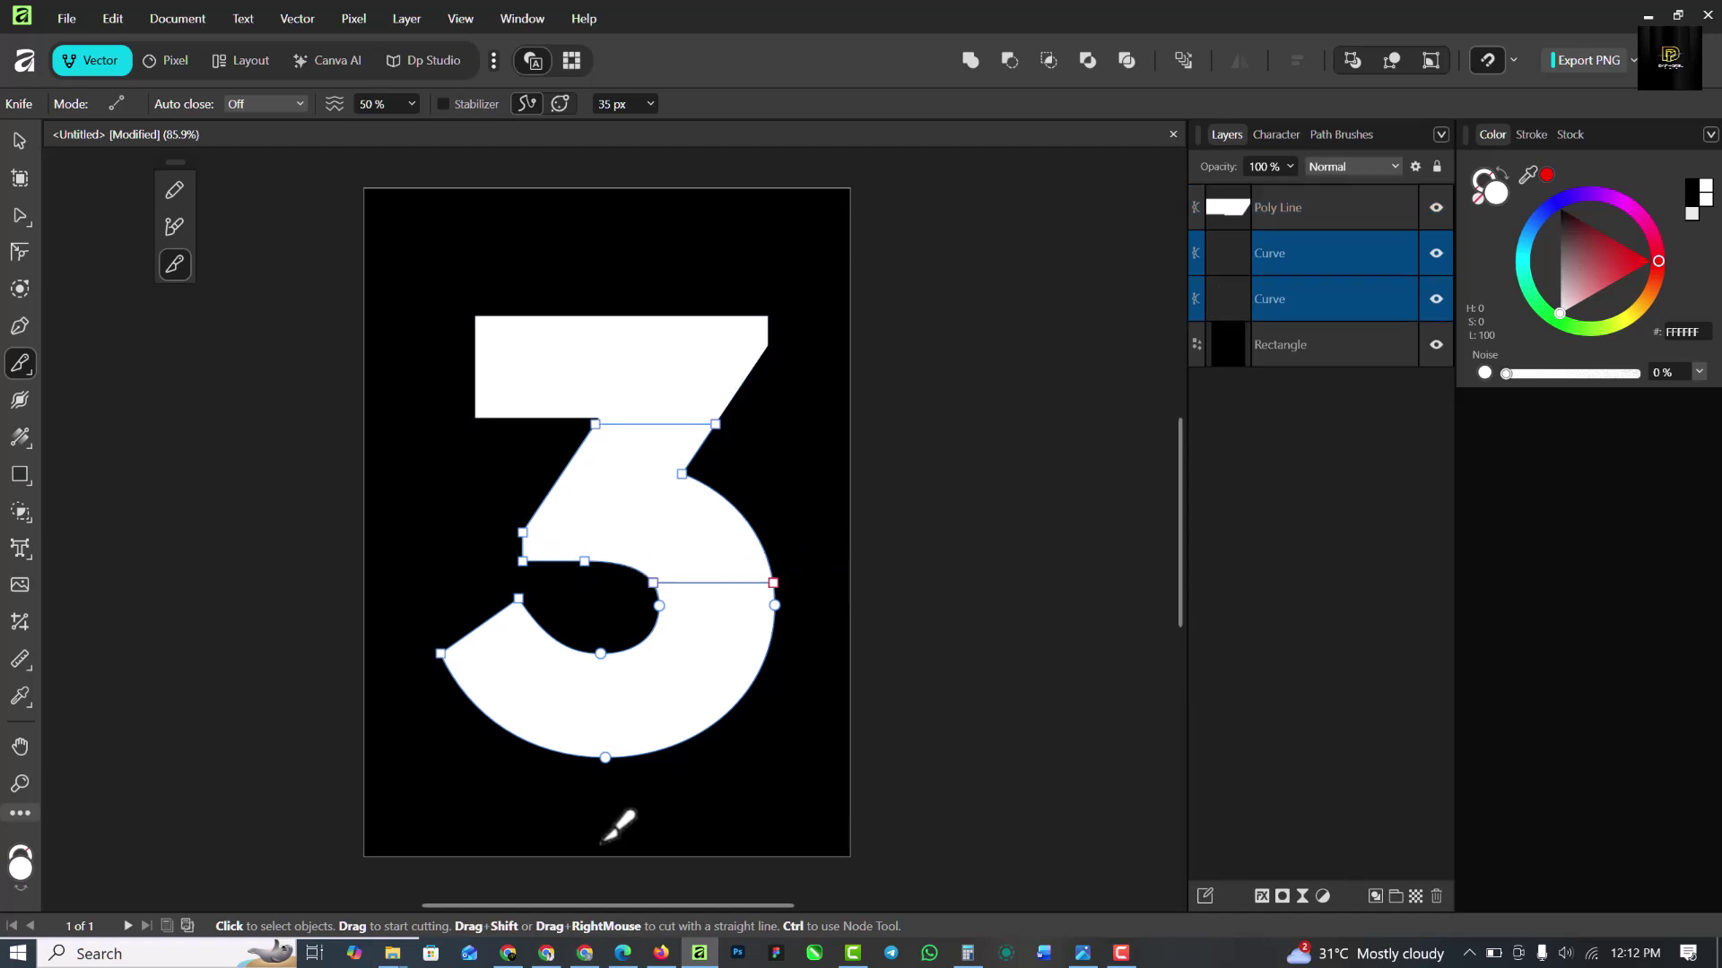
# Check the three resulting pieces in Layers and select the top bar.
pyautogui.click(16, 138)
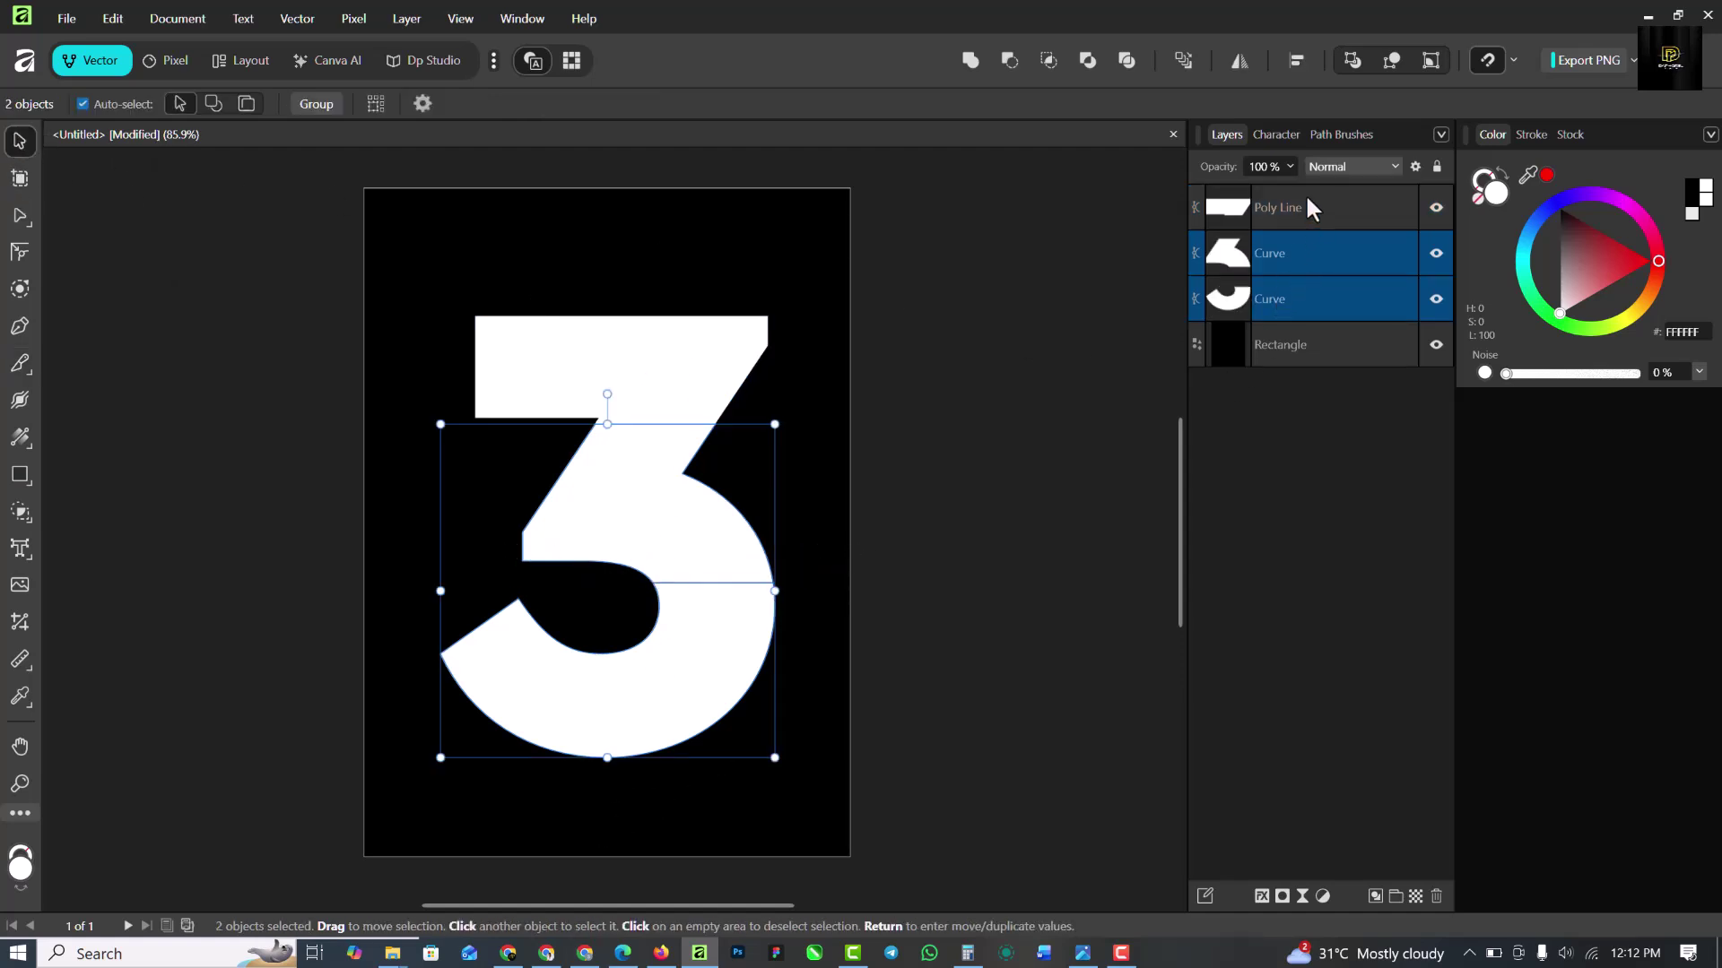
pyautogui.click(1289, 228)
pyautogui.click(1299, 251)
pyautogui.click(1302, 301)
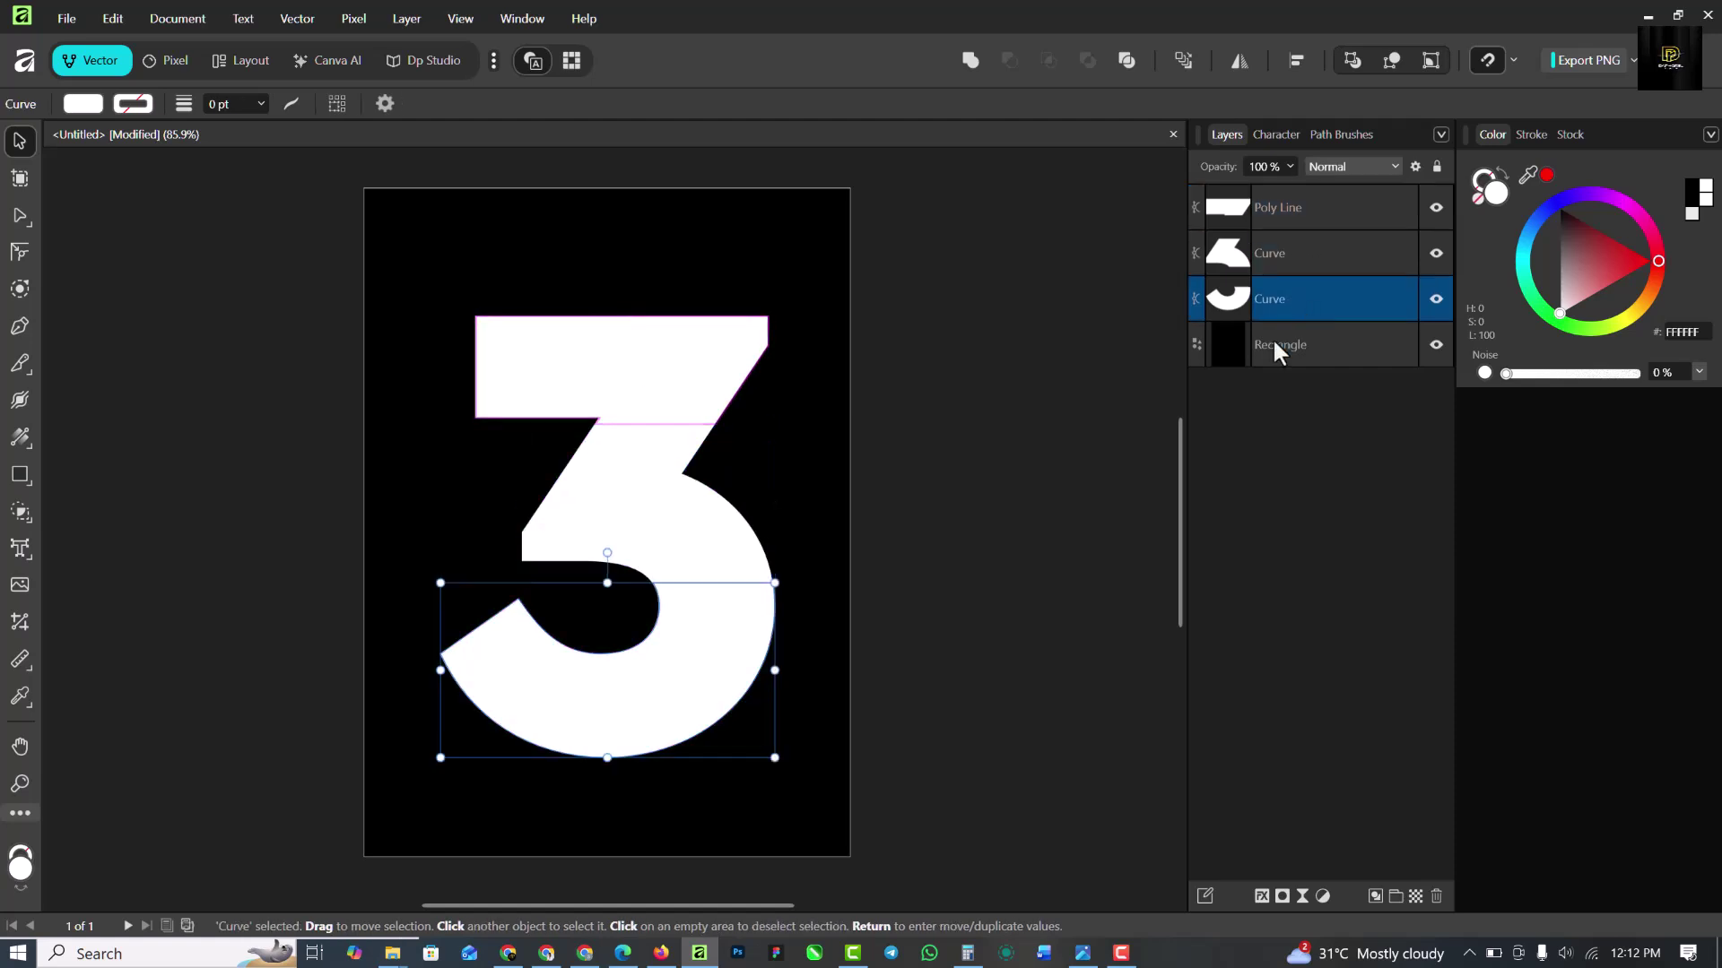
pyautogui.click(622, 347)
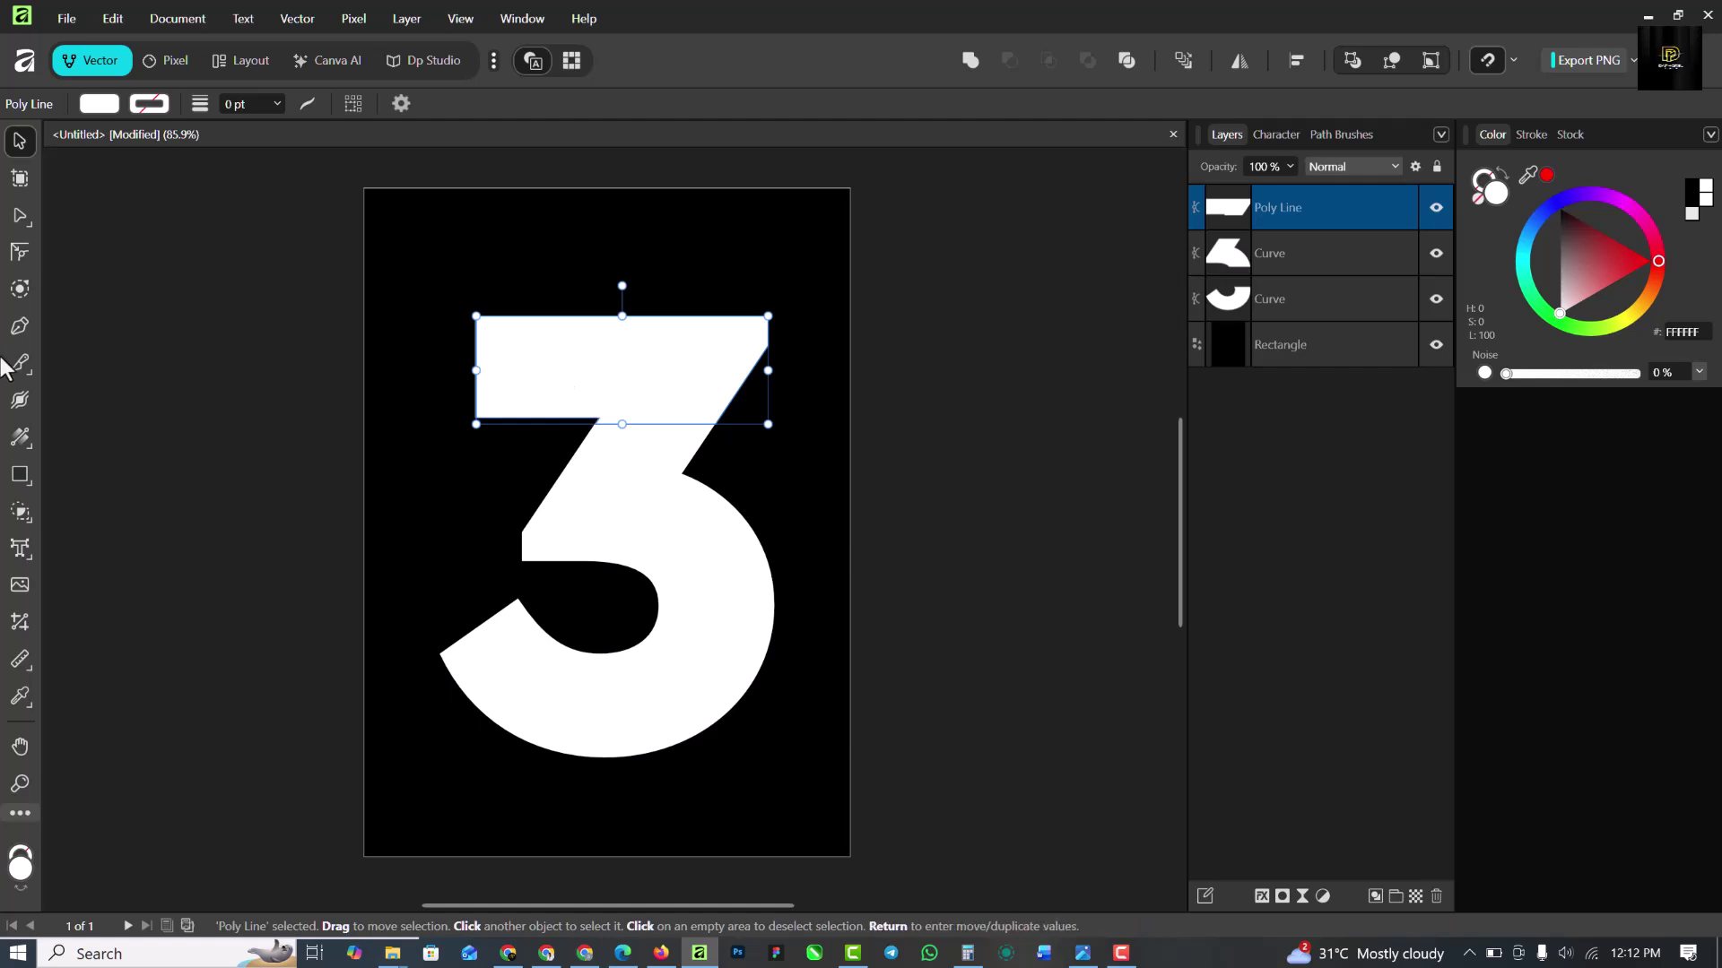
# Lay a linear gradient across the top bar, stretched to its right edge.
pyautogui.click(20, 439)
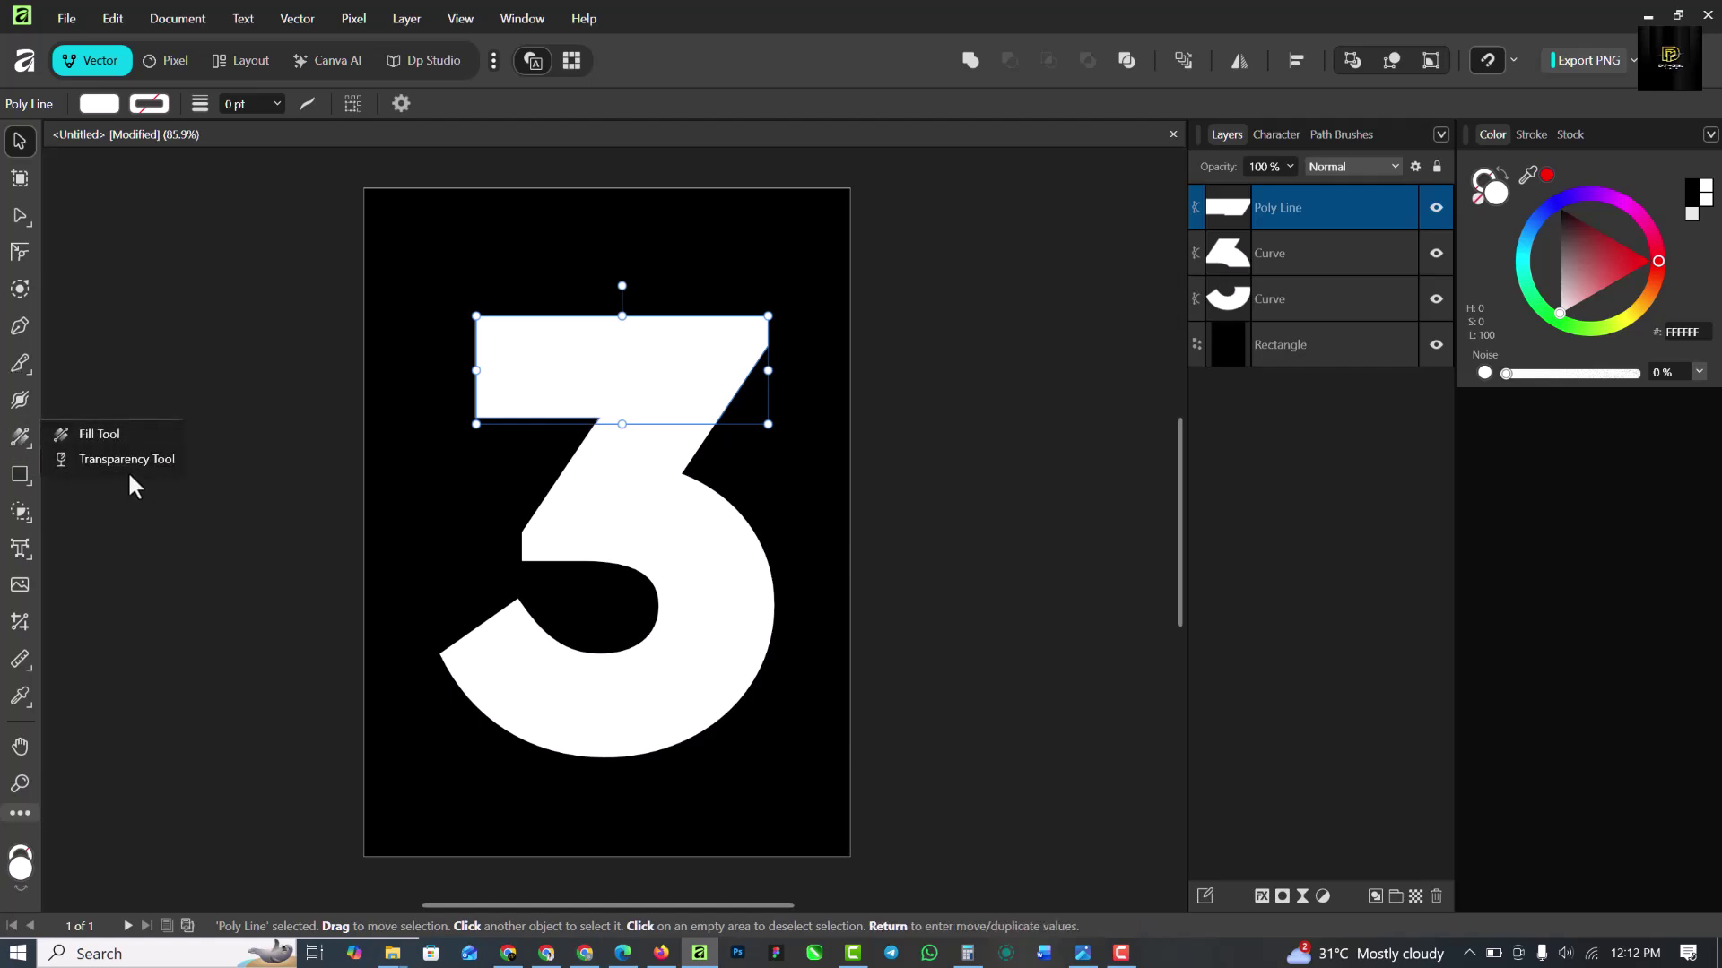
pyautogui.click(102, 434)
pyautogui.moveTo(494, 392); pyautogui.dragTo(731, 354)
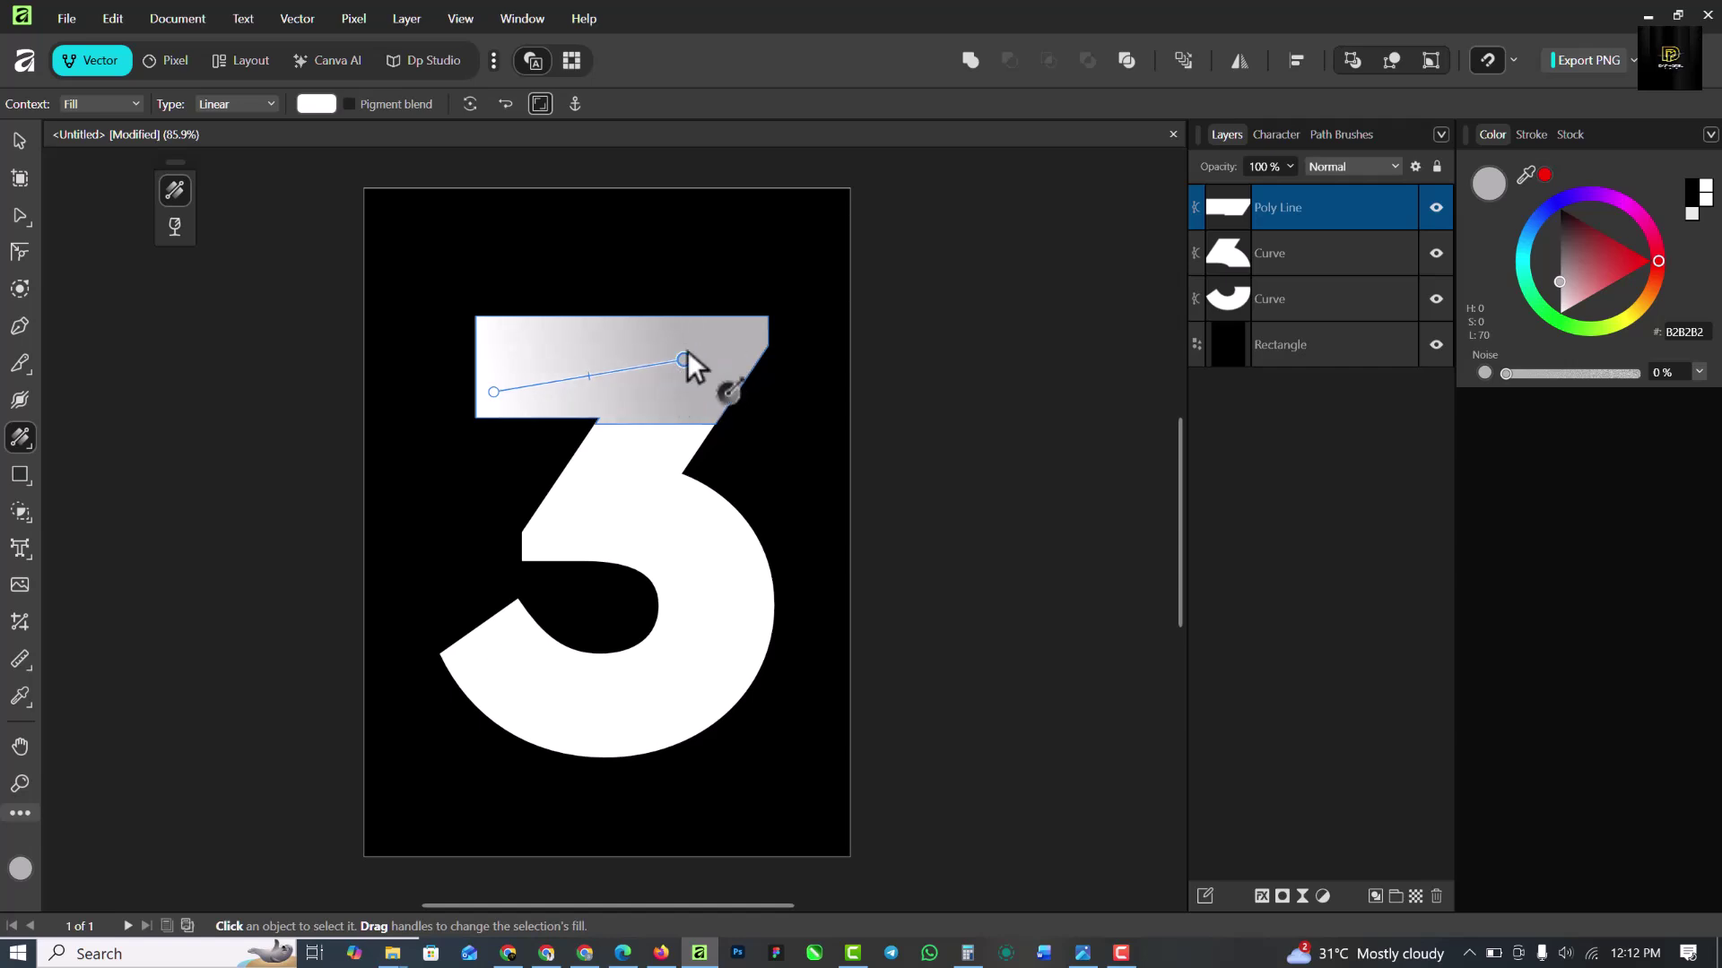
pyautogui.scroll(3, 645, 367)
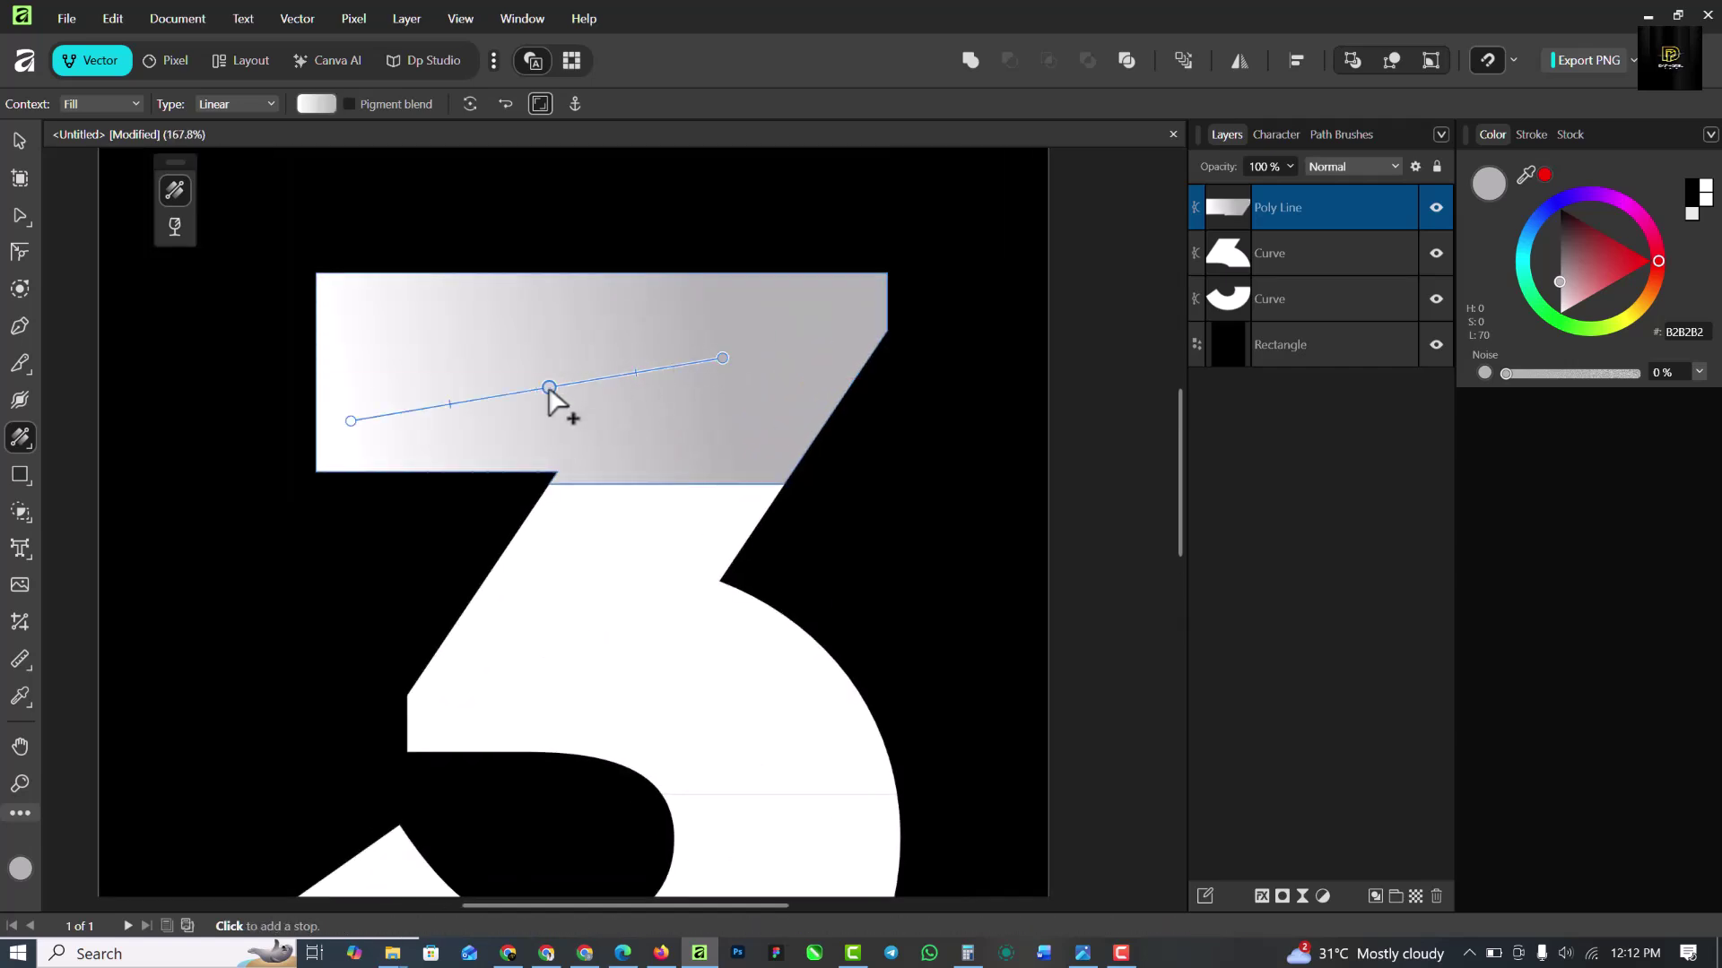
pyautogui.moveTo(723, 358); pyautogui.dragTo(887, 316)
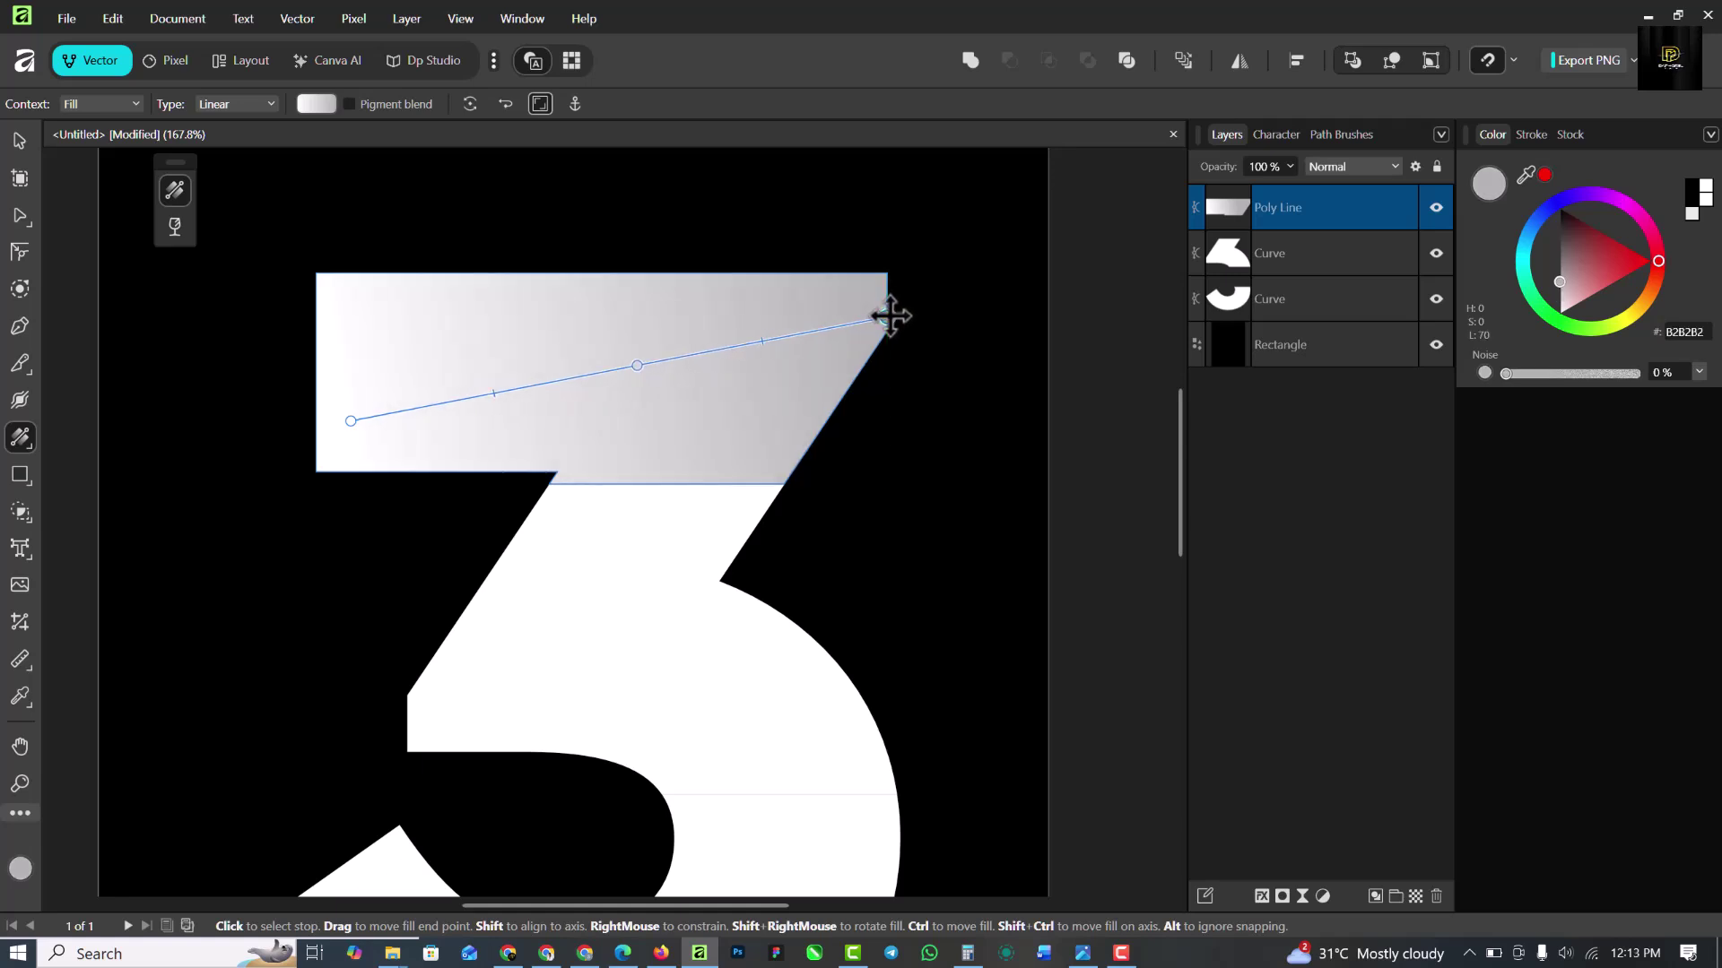
# Make the gradient's end stop black and tune its stops and midpoint.
pyautogui.click(1691, 192)
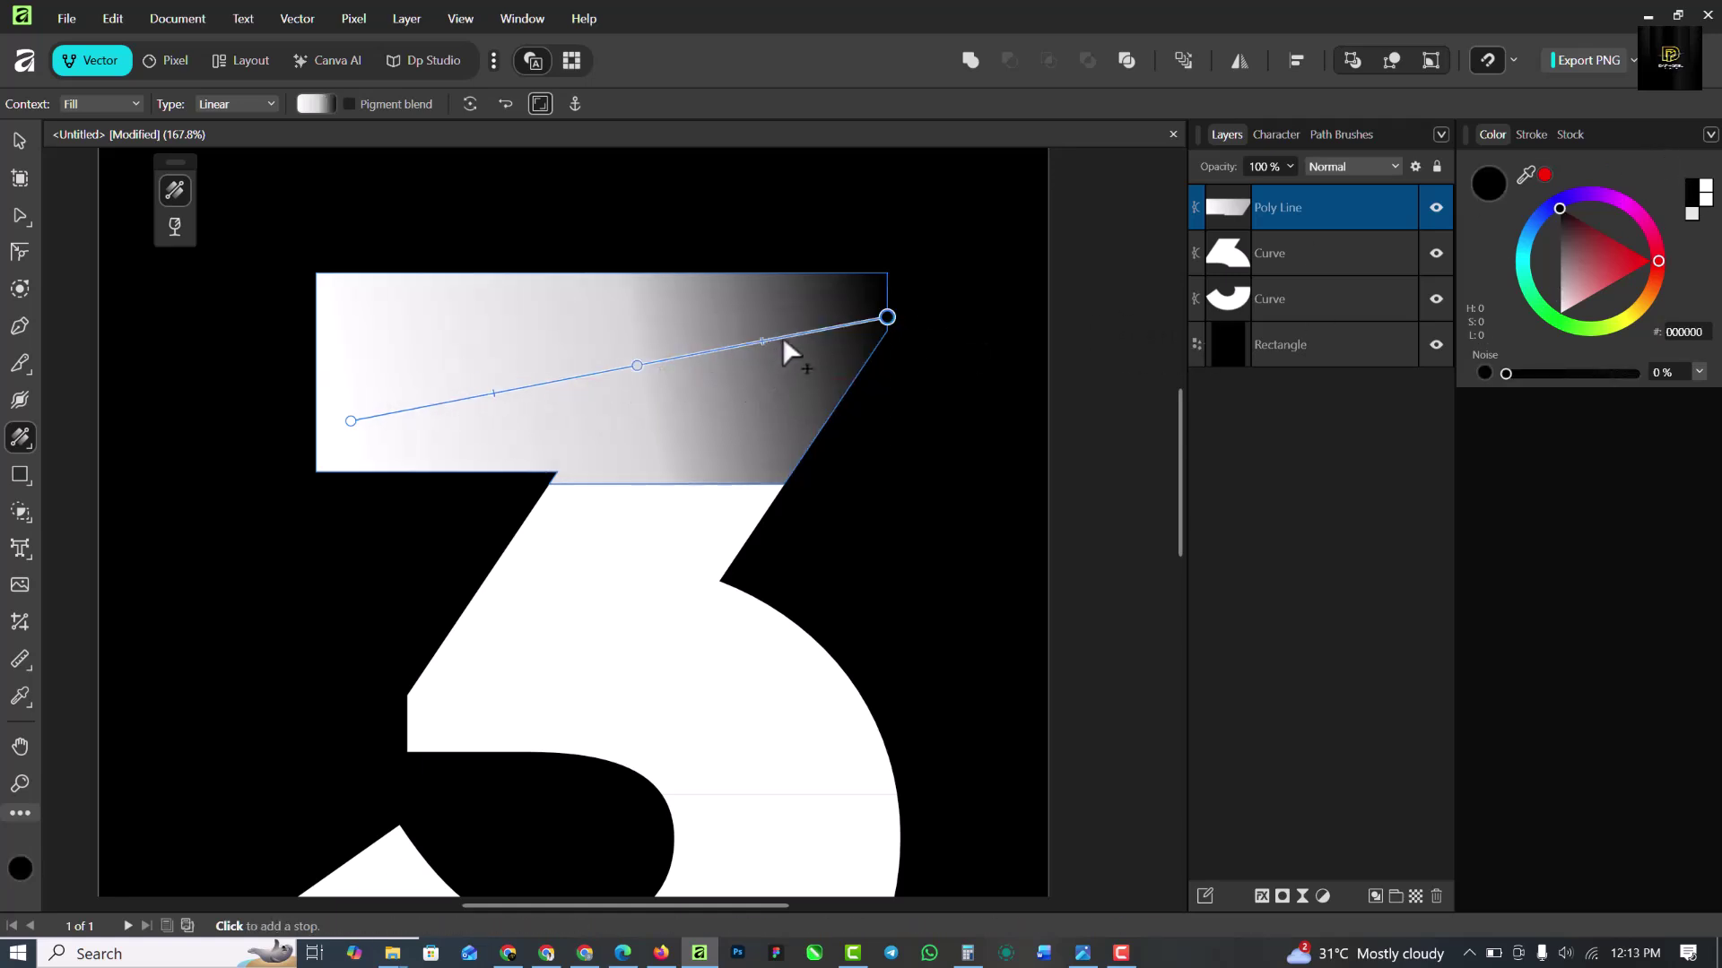
pyautogui.moveTo(762, 341)
pyautogui.mouseDown()
pyautogui.moveTo(647, 360)
pyautogui.moveTo(735, 343)
pyautogui.mouseUp()
pyautogui.moveTo(634, 365); pyautogui.dragTo(524, 387)
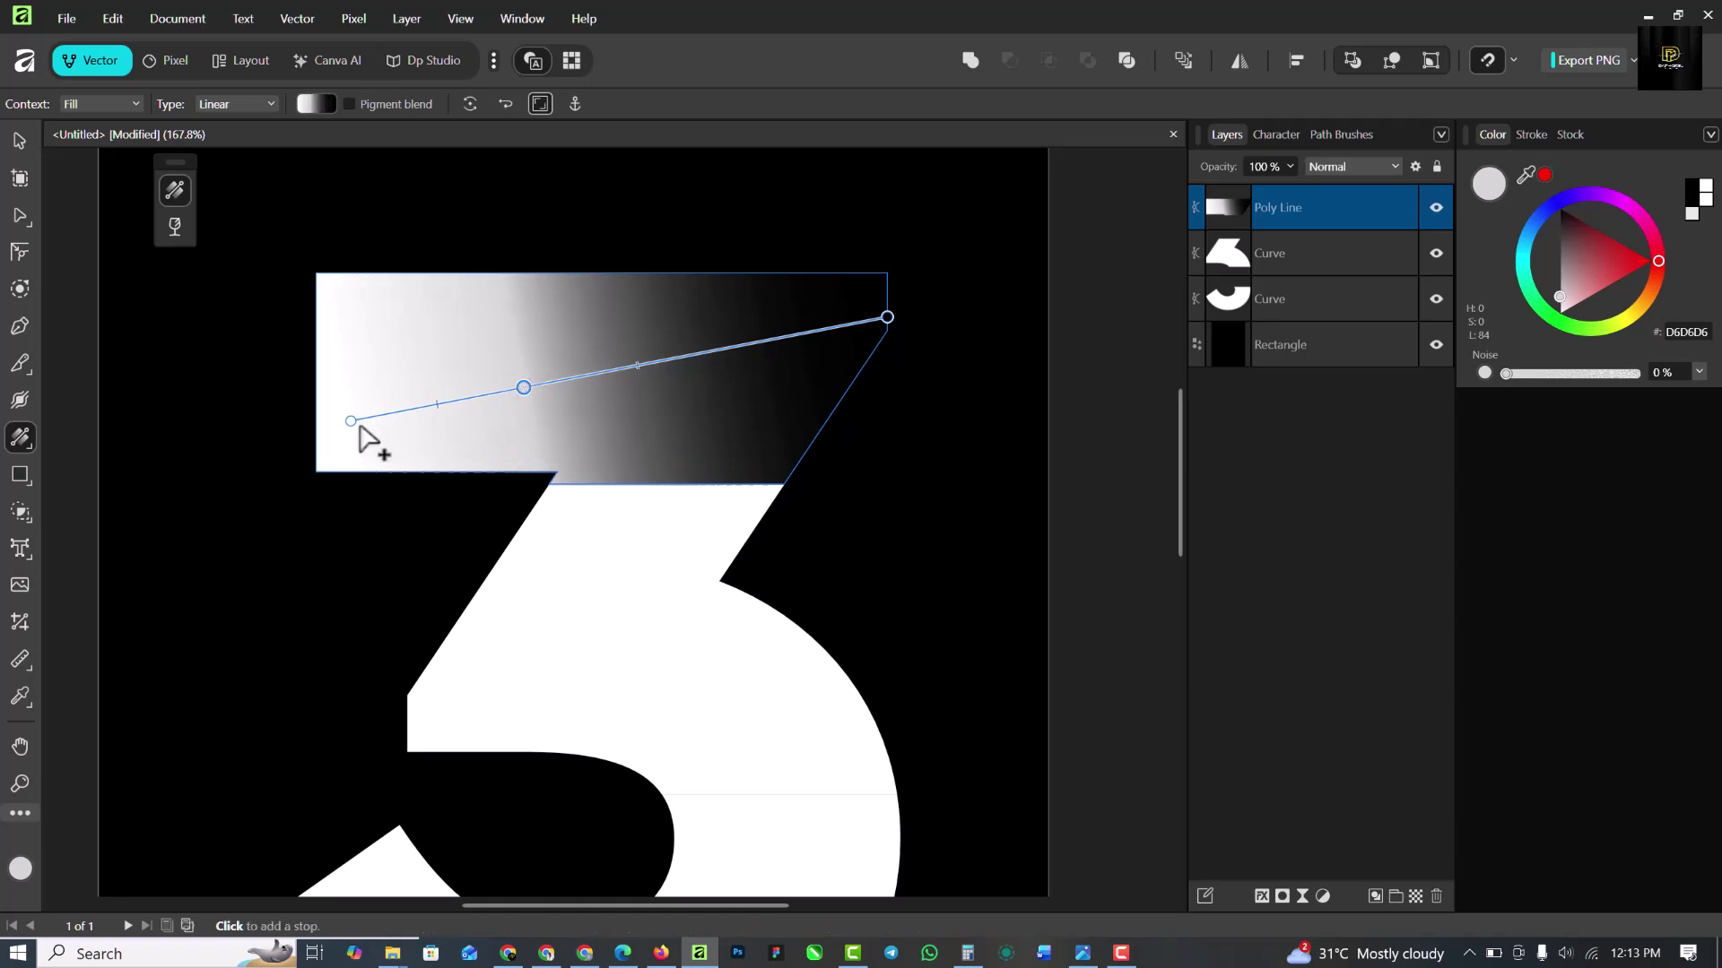
pyautogui.moveTo(337, 431); pyautogui.dragTo(279, 445)
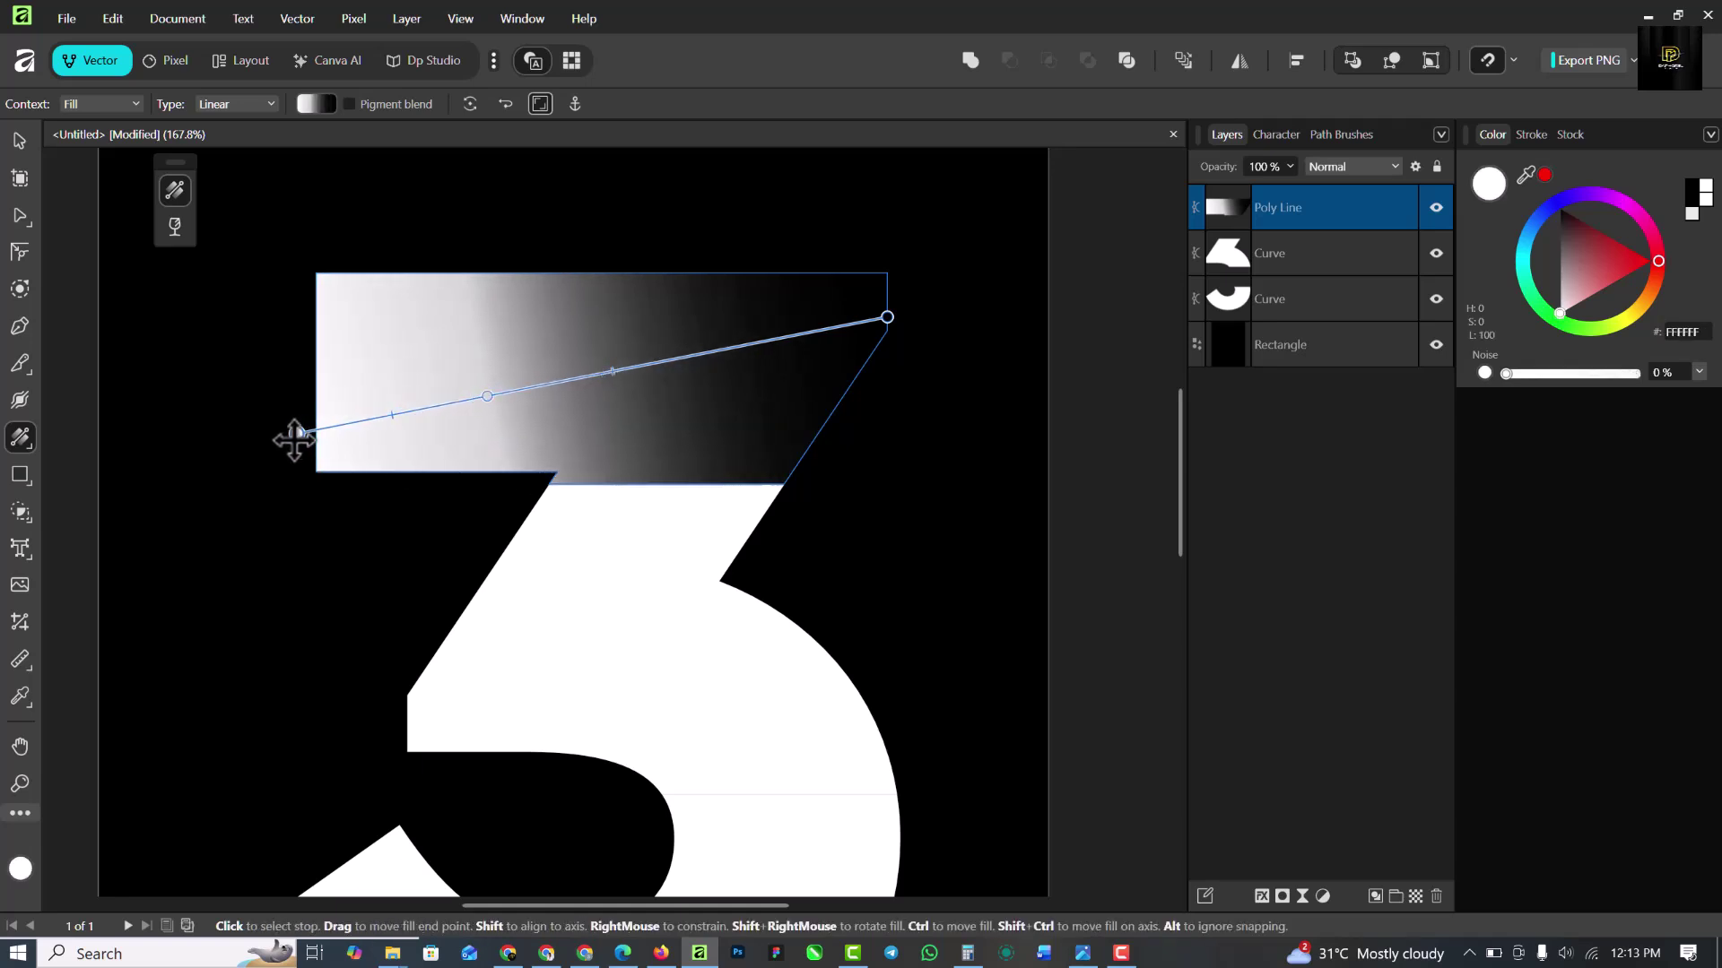
pyautogui.moveTo(883, 319); pyautogui.dragTo(870, 322)
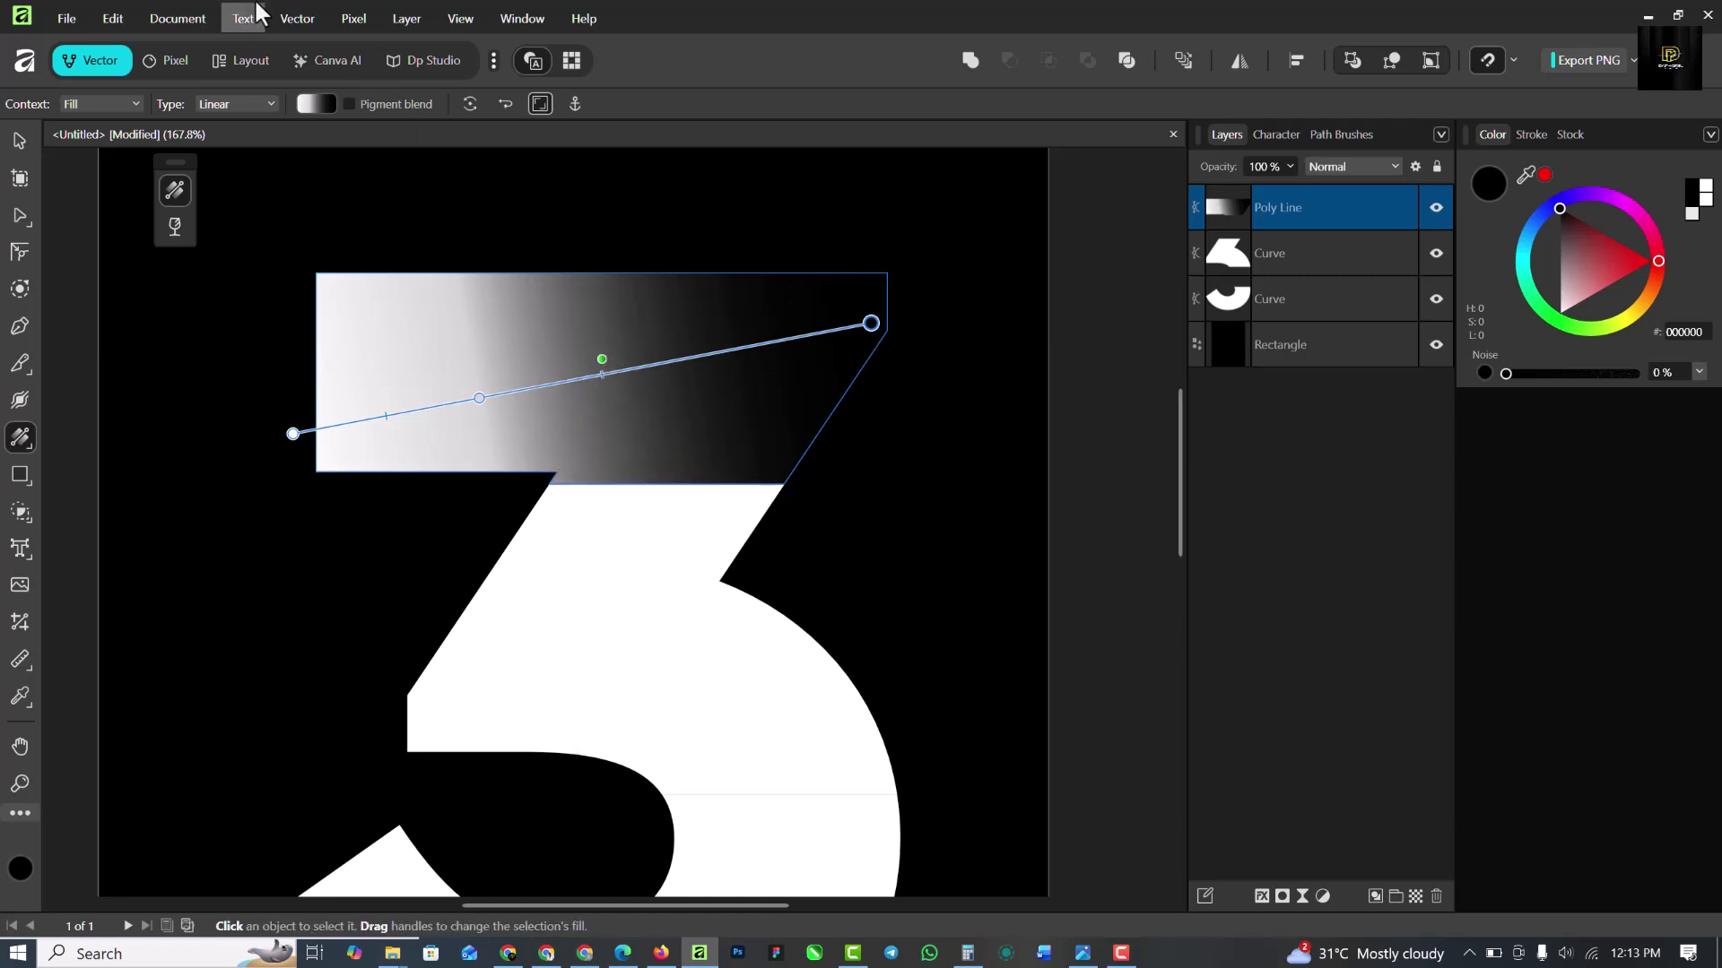
pyautogui.click(530, 22)
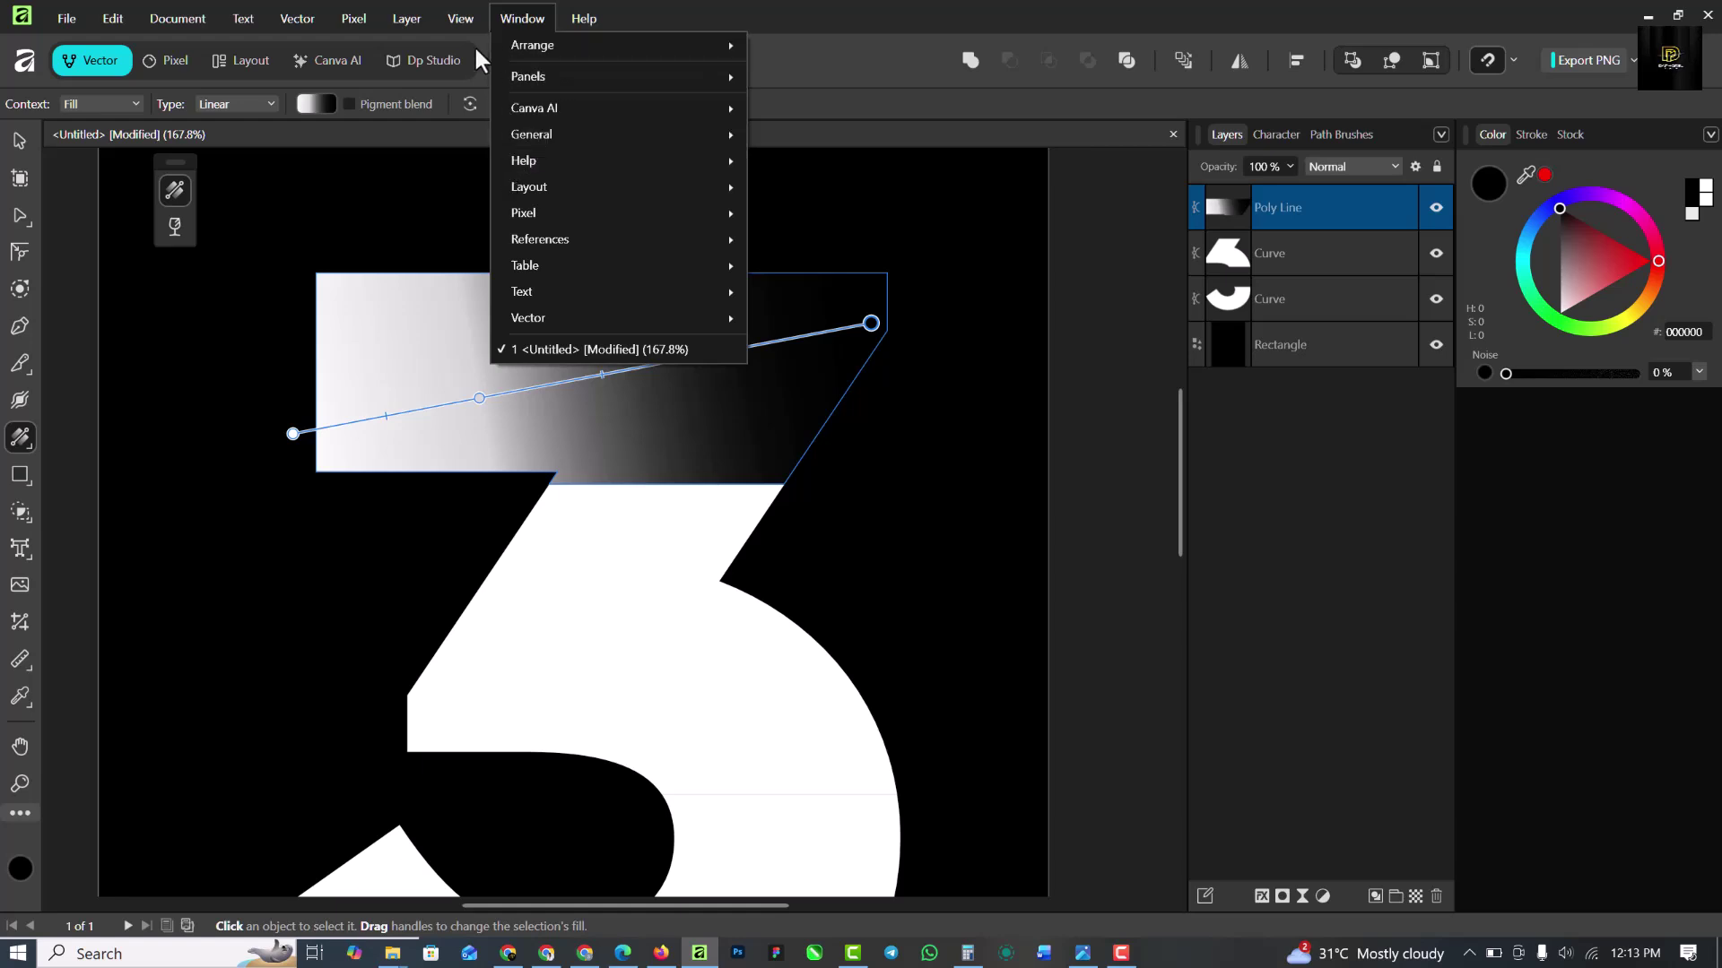
# Dock the Swatches panel beside the Color panels and remove the gradient's stray grey stop.
pyautogui.moveTo(460, 27)
pyautogui.moveTo(509, 15)
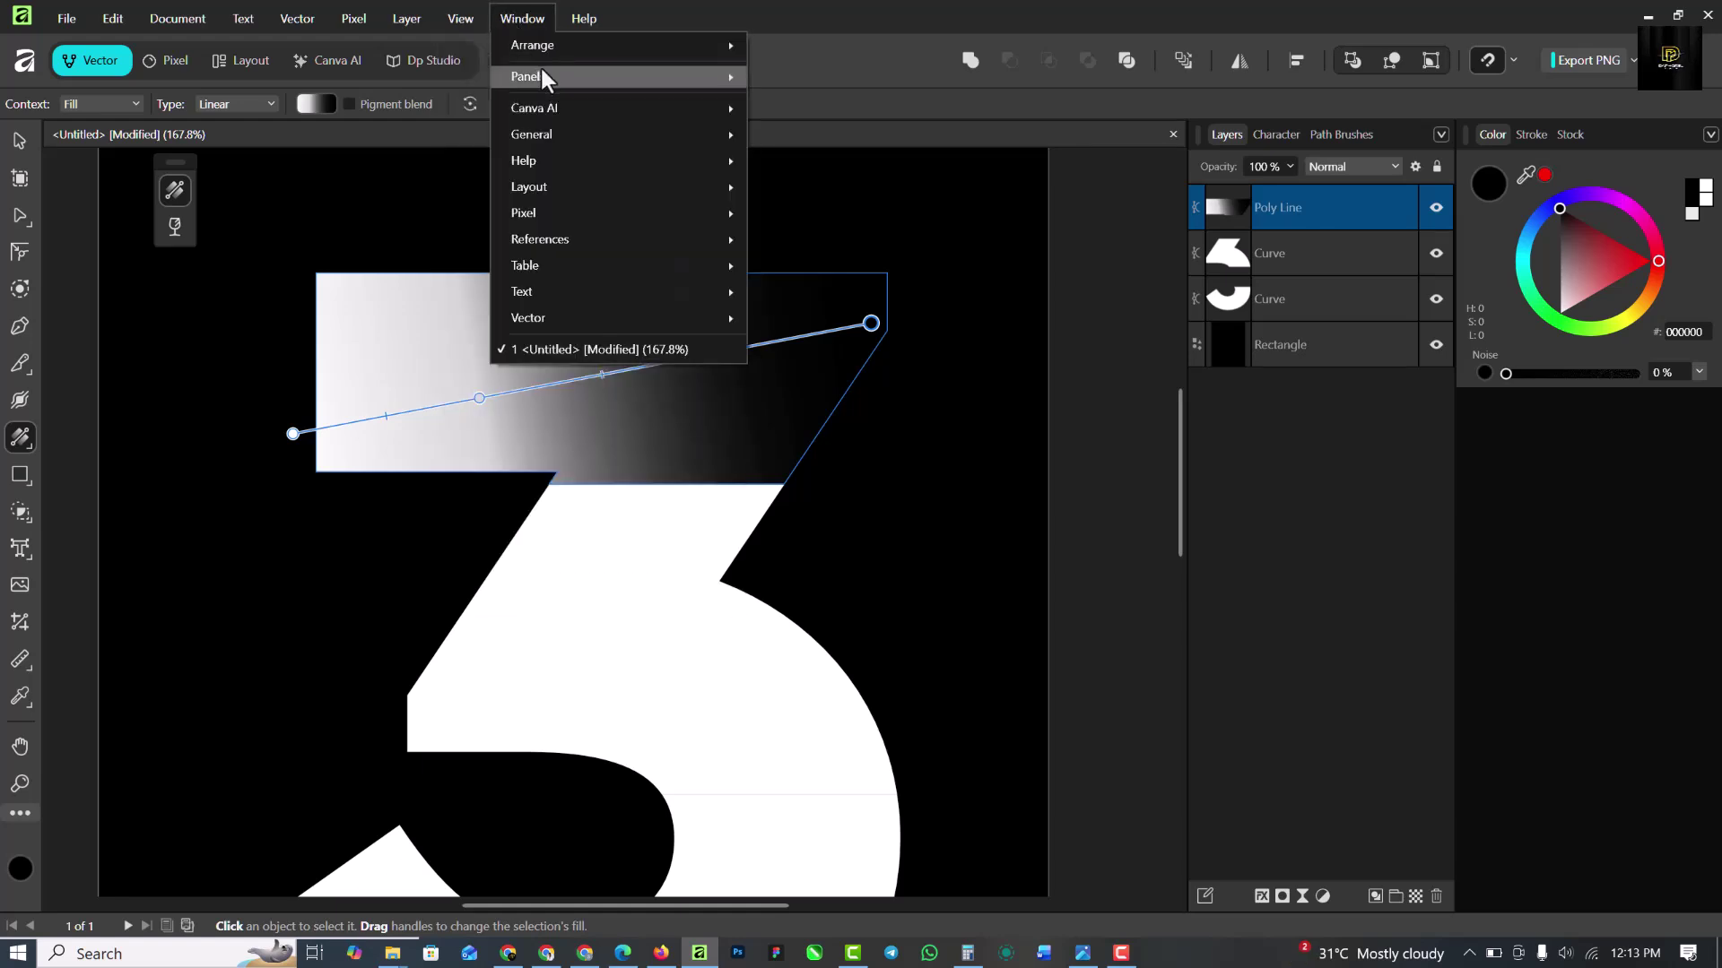
pyautogui.moveTo(542, 72)
pyautogui.moveTo(561, 140)
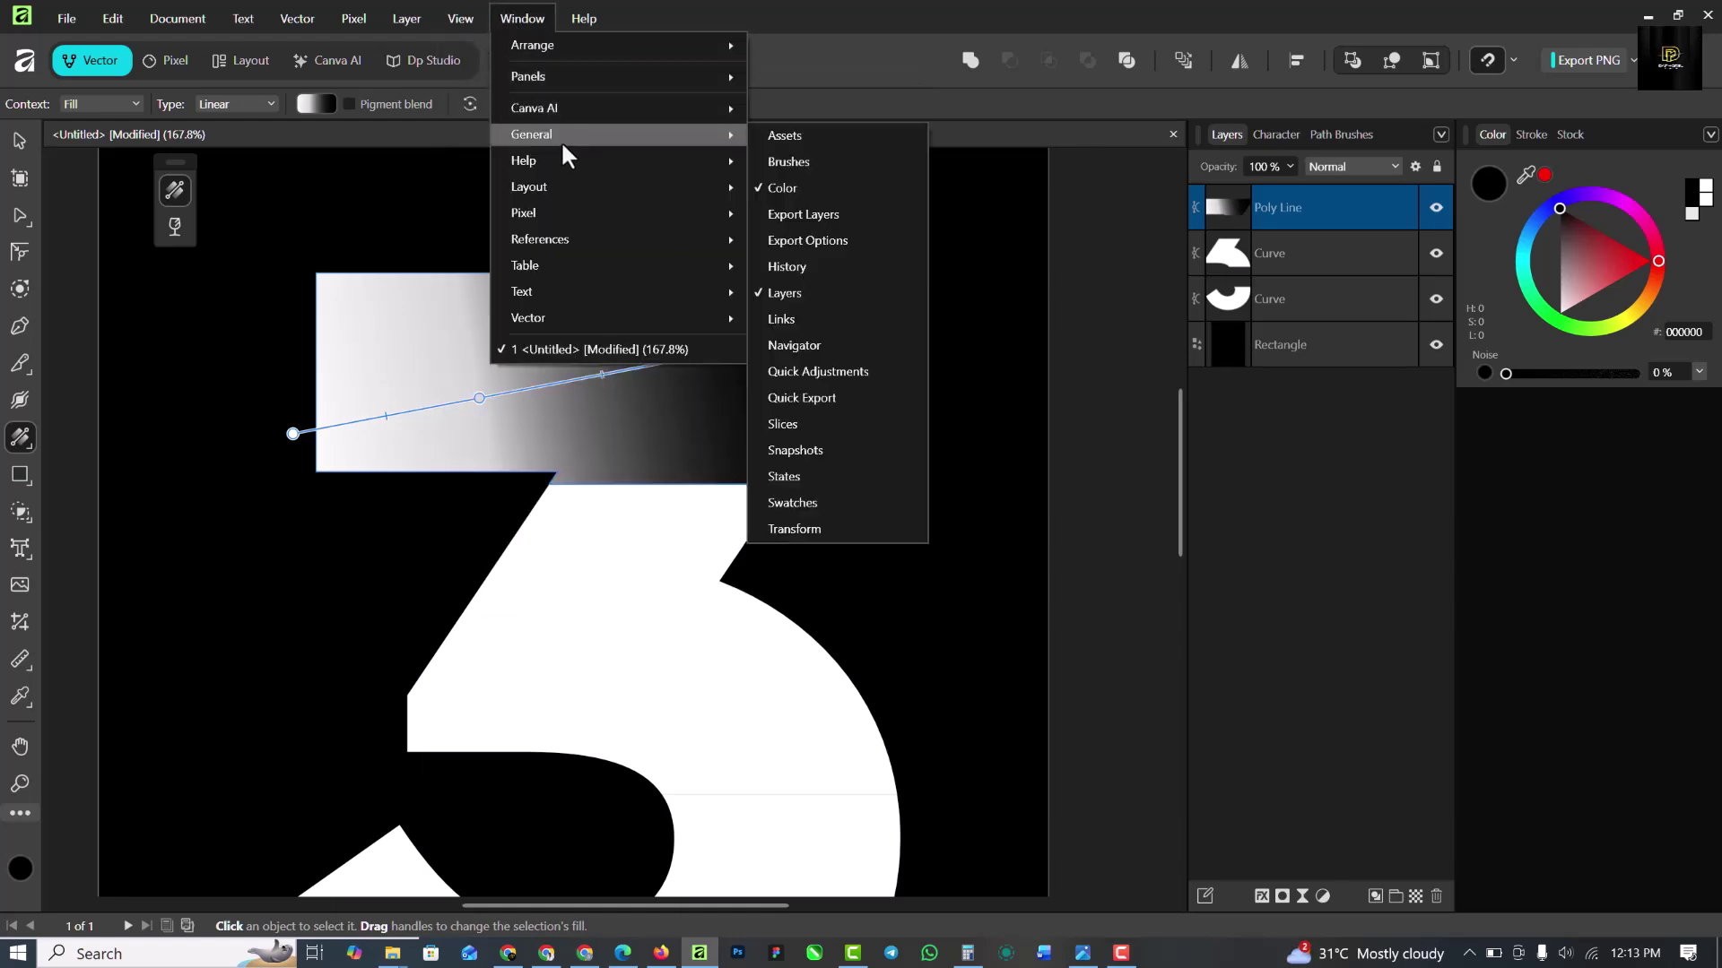
pyautogui.click(815, 498)
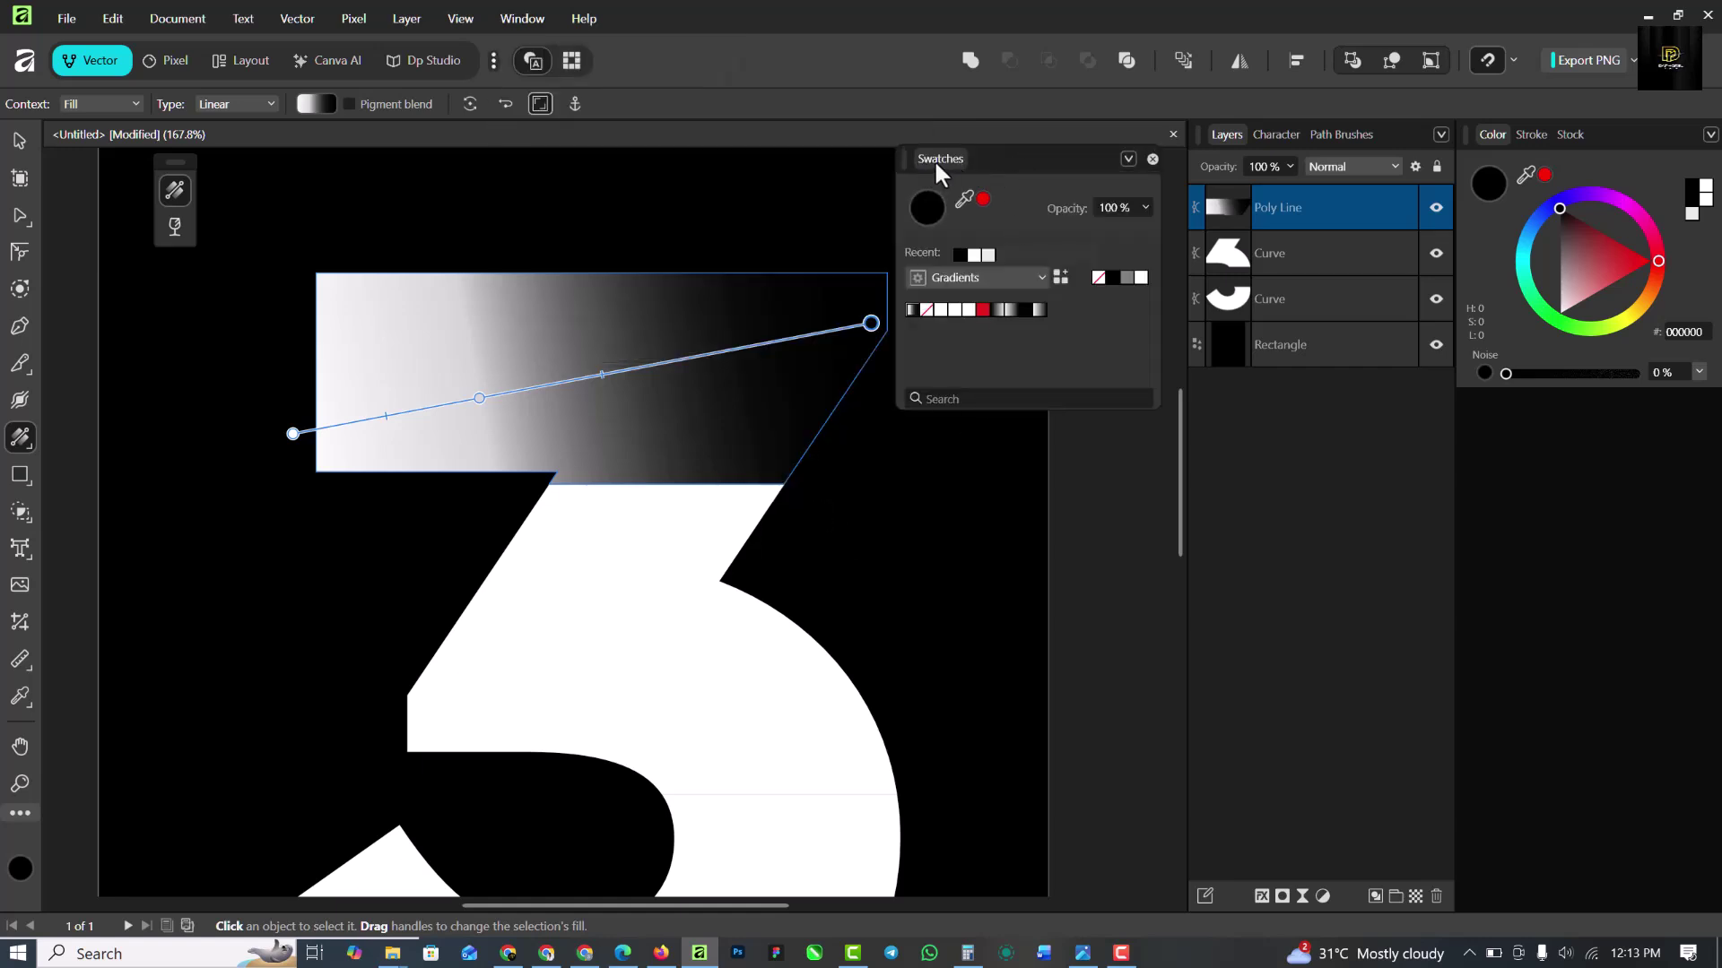
pyautogui.moveTo(1011, 159)
pyautogui.mouseDown()
pyautogui.moveTo(1056, 213)
pyautogui.moveTo(1433, 245)
pyautogui.moveTo(1652, 136)
pyautogui.moveTo(1628, 138)
pyautogui.mouseUp()
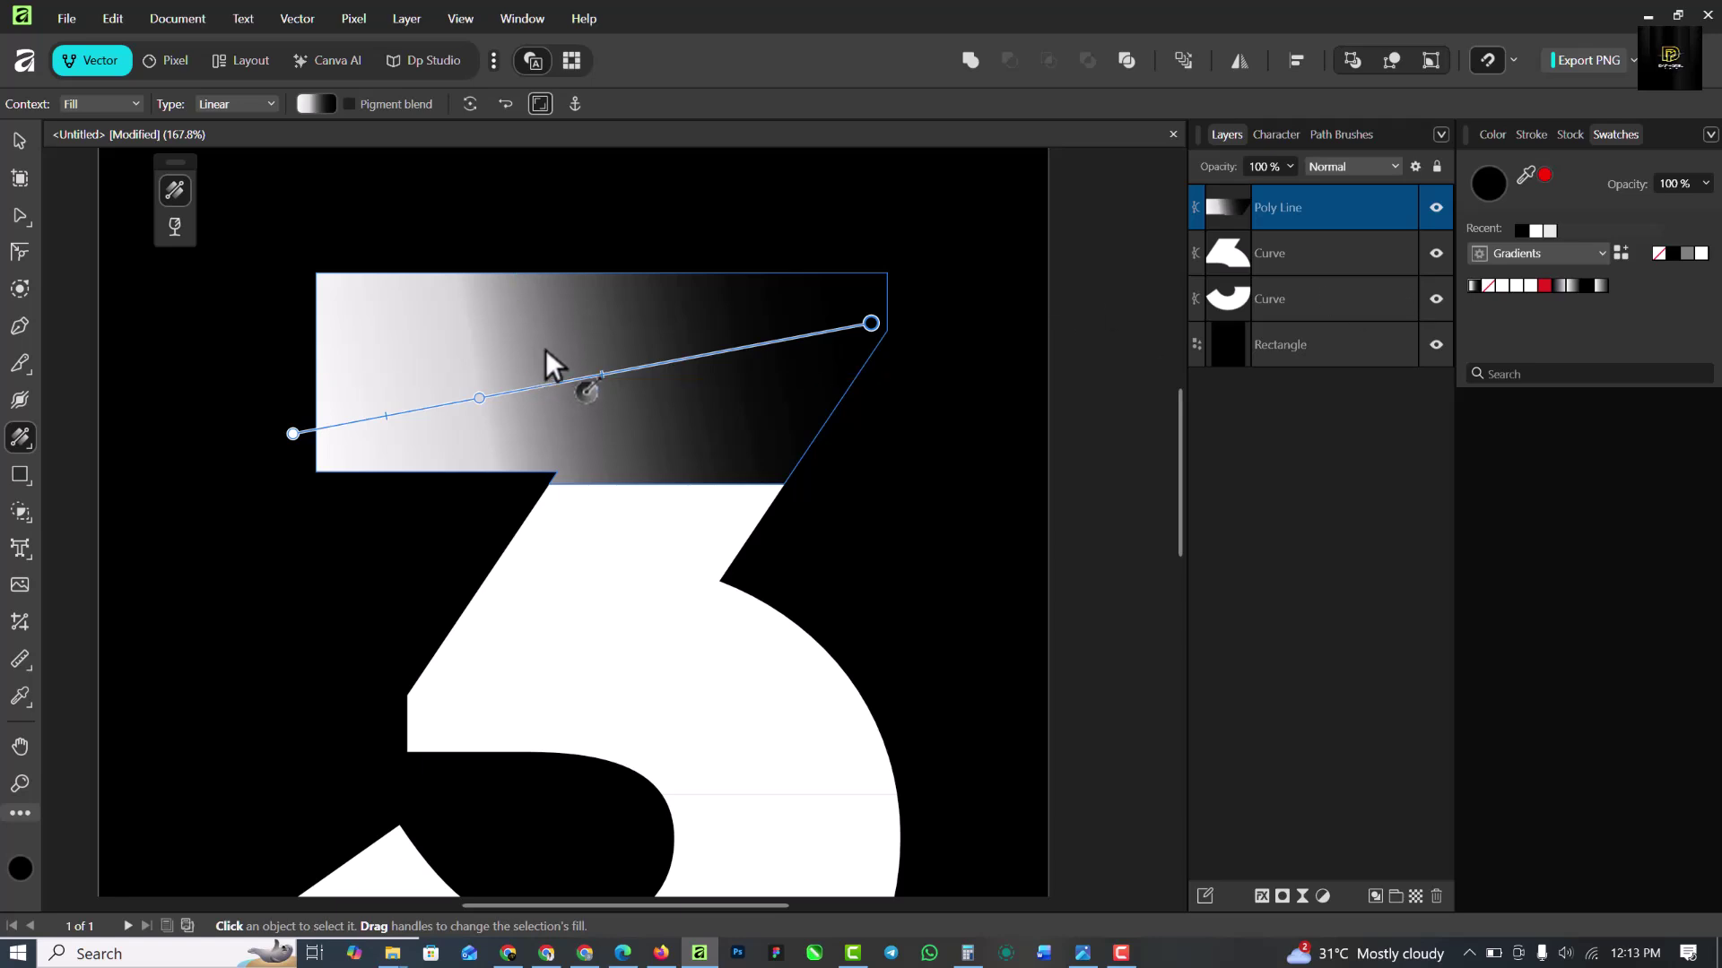
pyautogui.moveTo(581, 332); pyautogui.dragTo(597, 348)
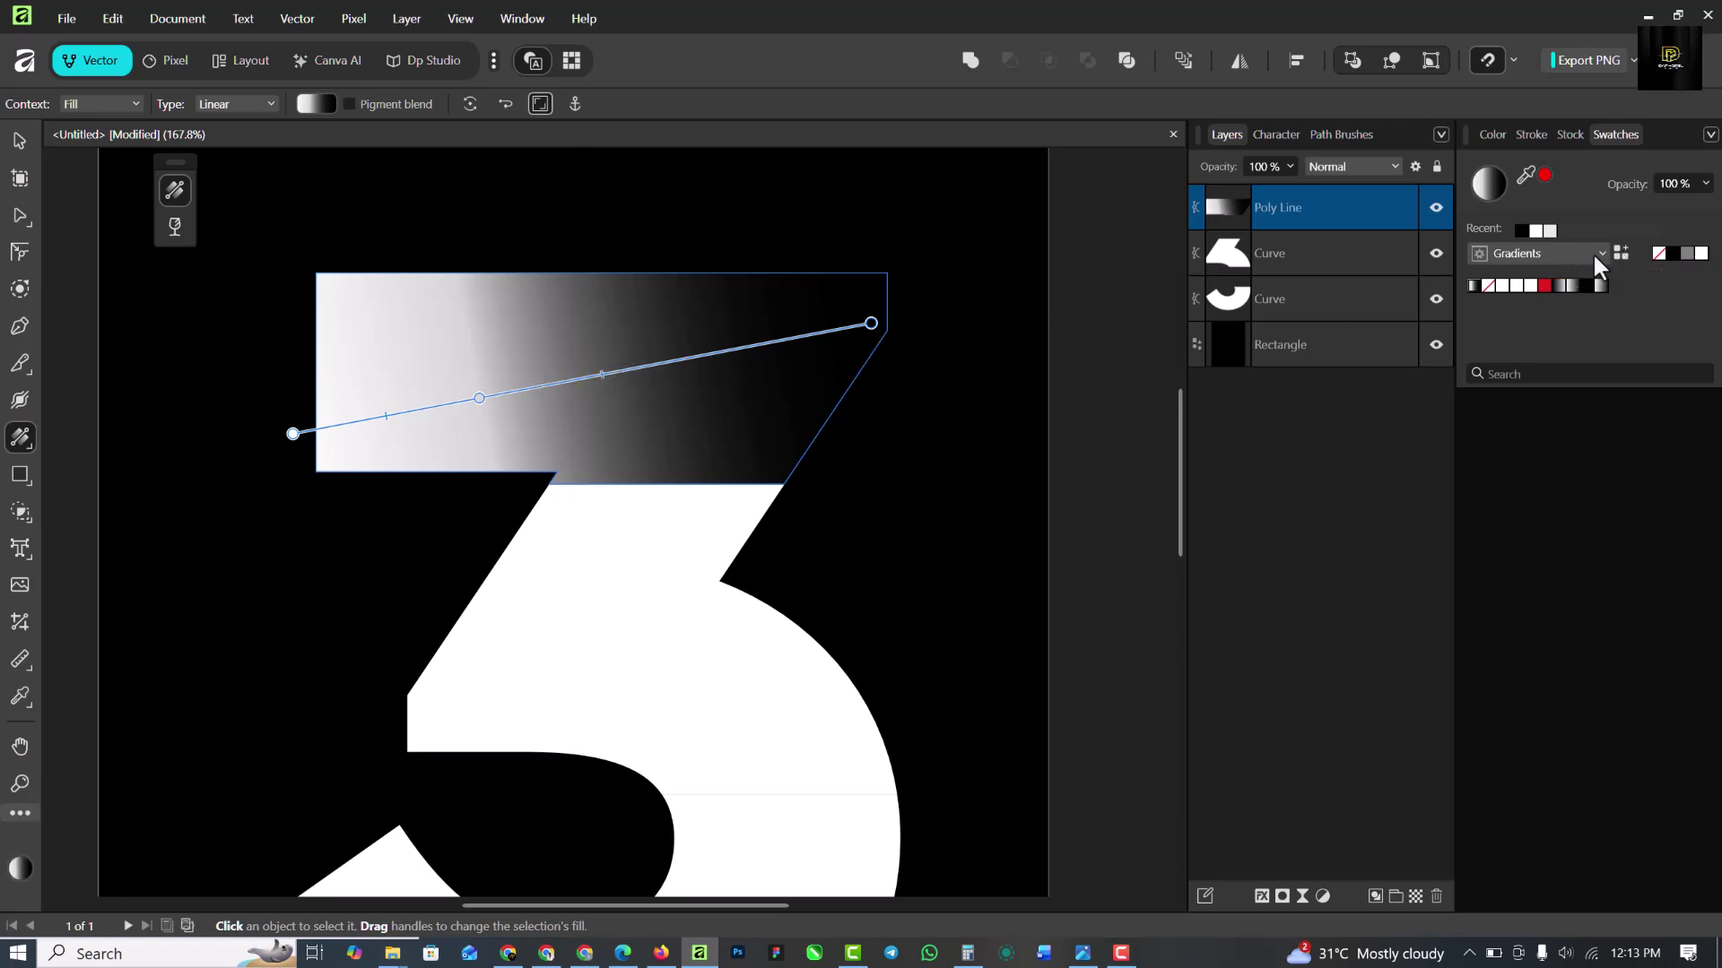
# Save the top bar's white-to-black gradient as a swatch in the Gradients palette.
pyautogui.click(1587, 254)
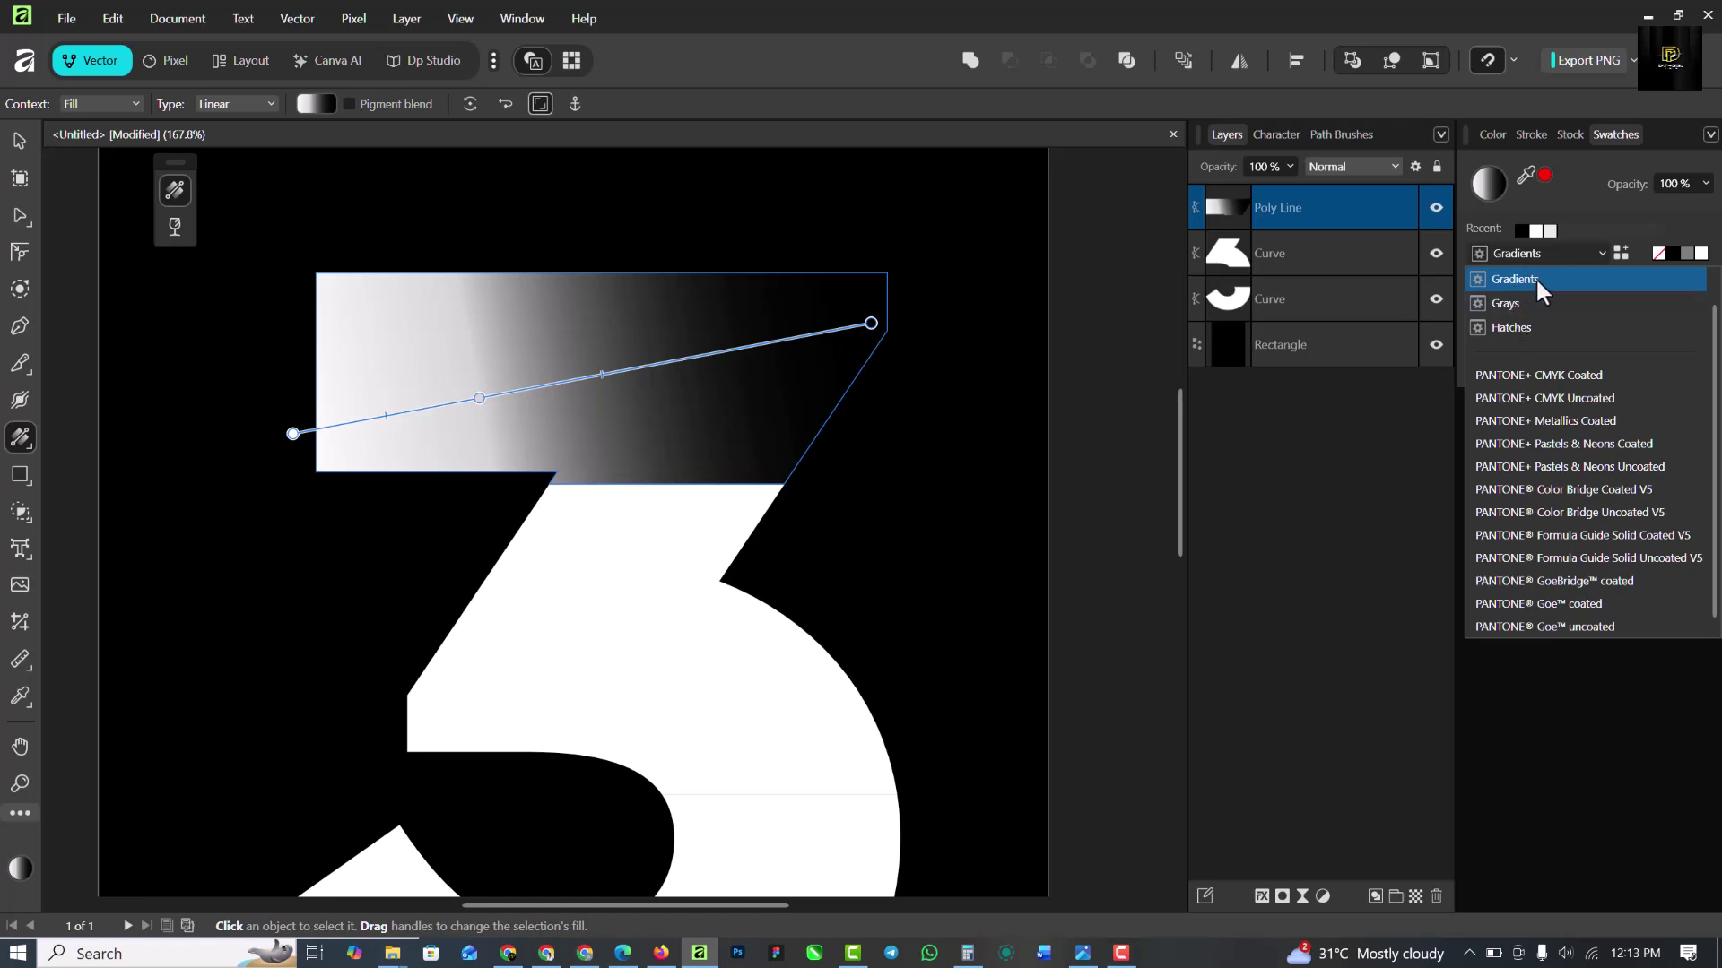
pyautogui.scroll(1, 1526, 271)
pyautogui.click(1515, 284)
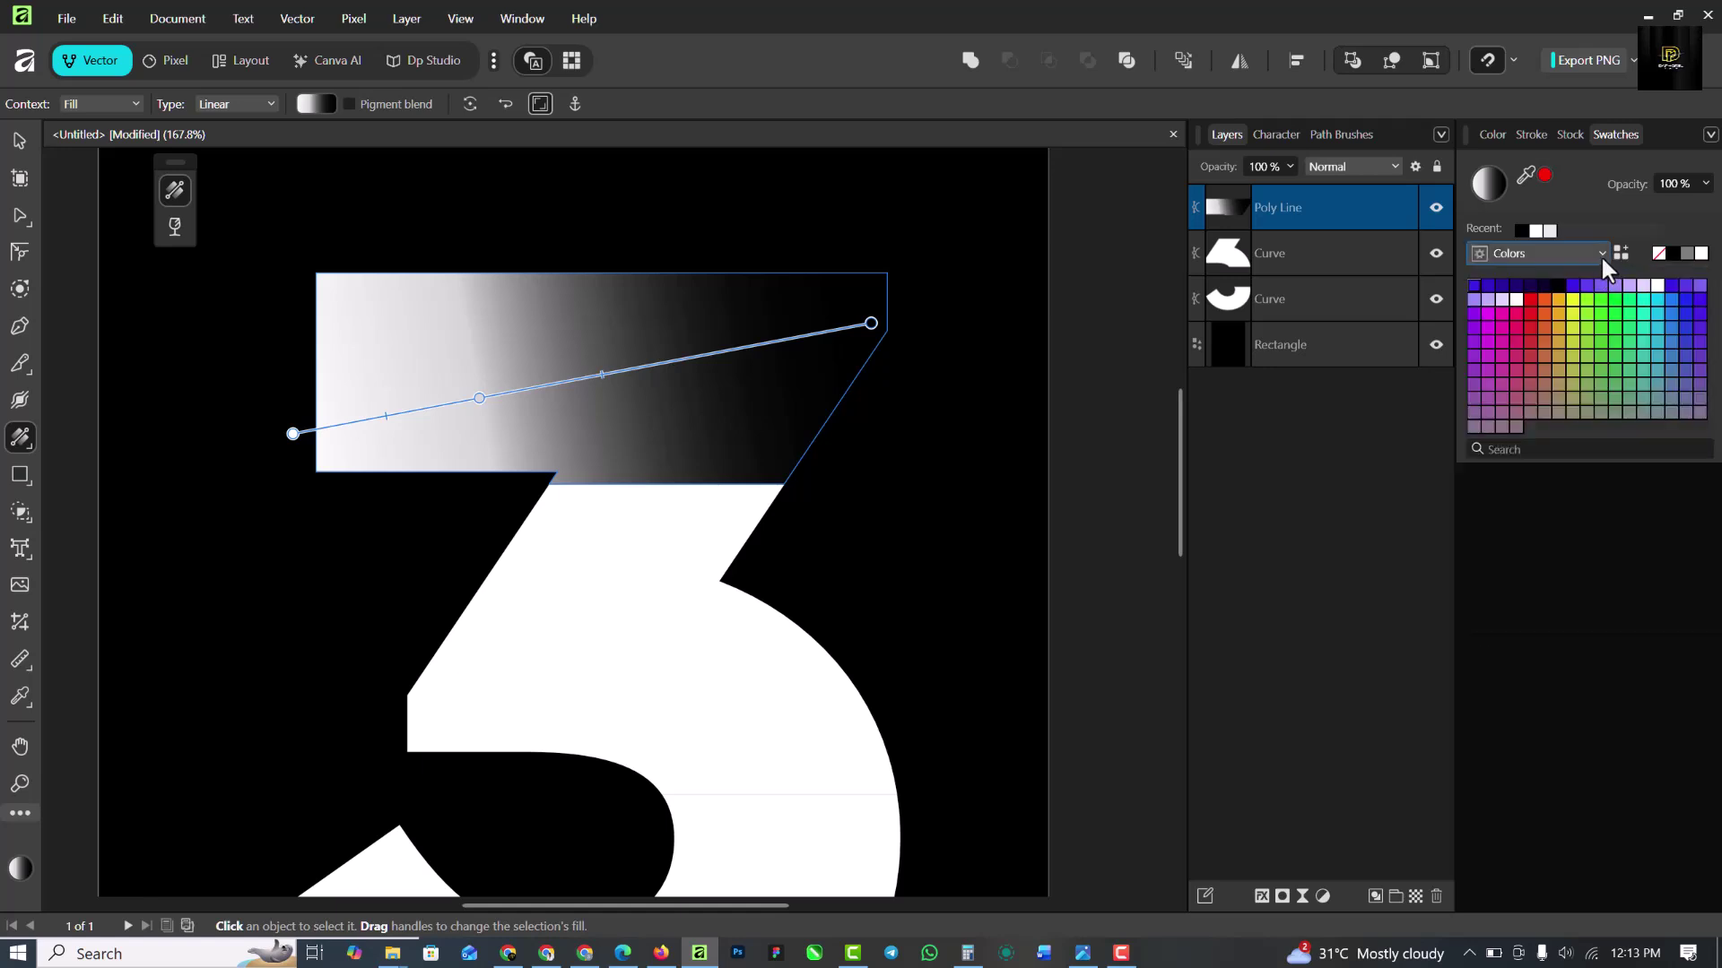
pyautogui.click(1600, 255)
pyautogui.click(1531, 299)
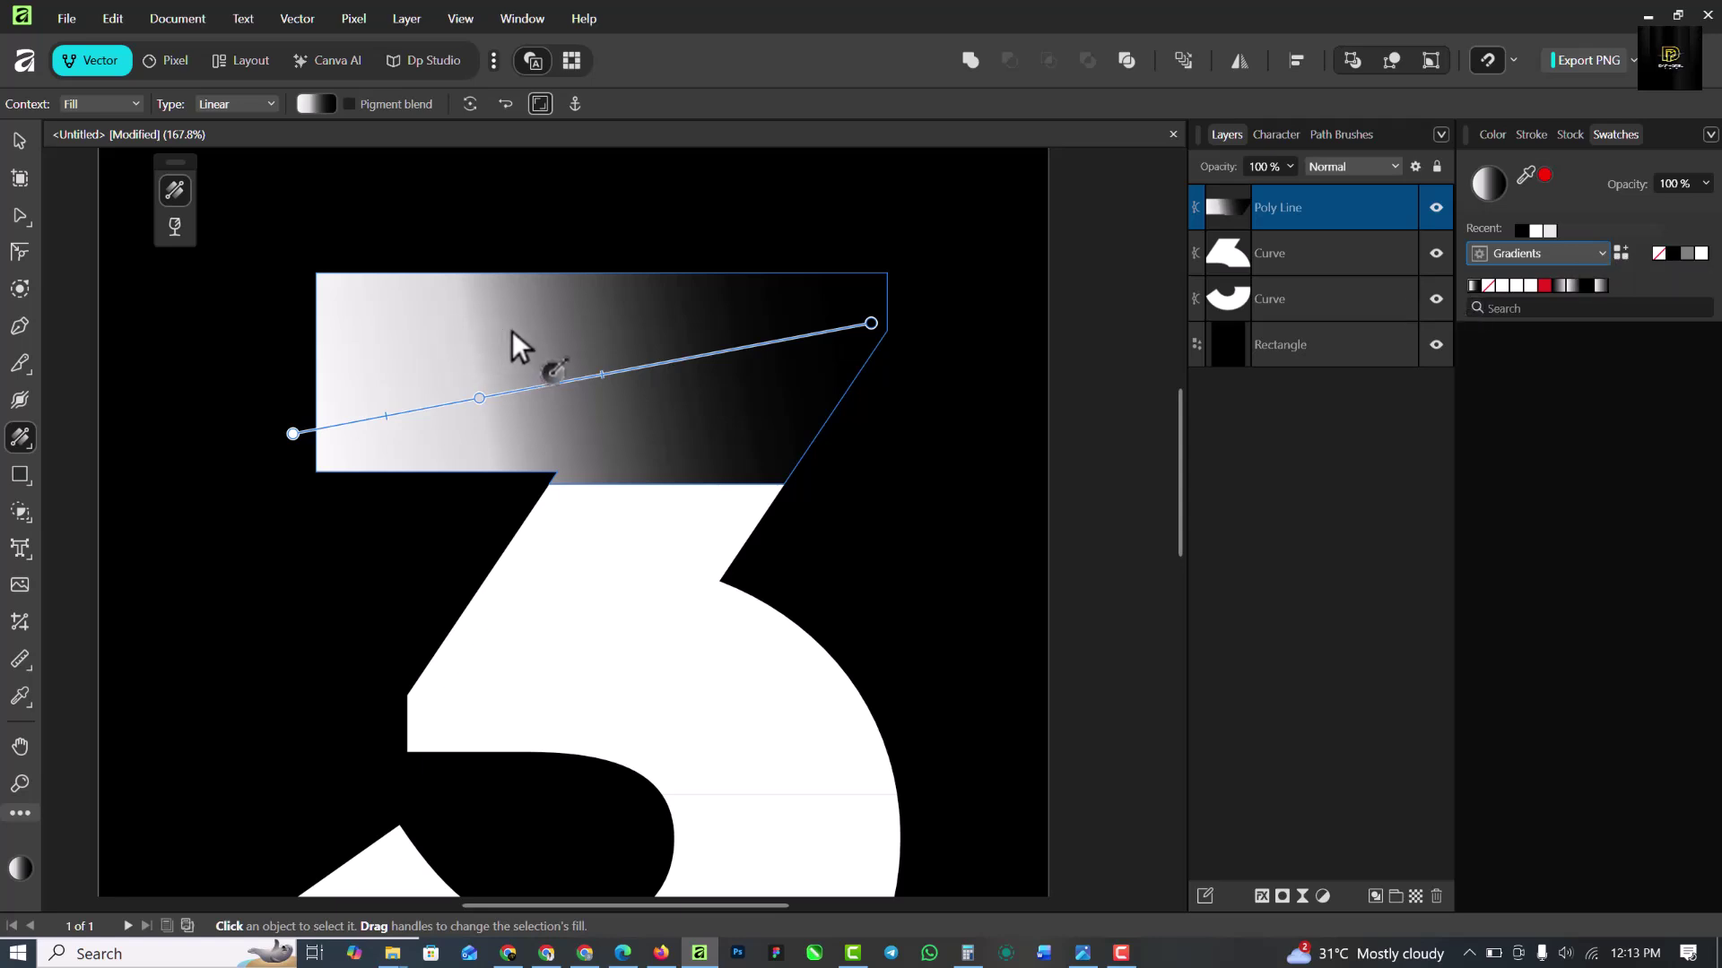
pyautogui.click(1623, 251)
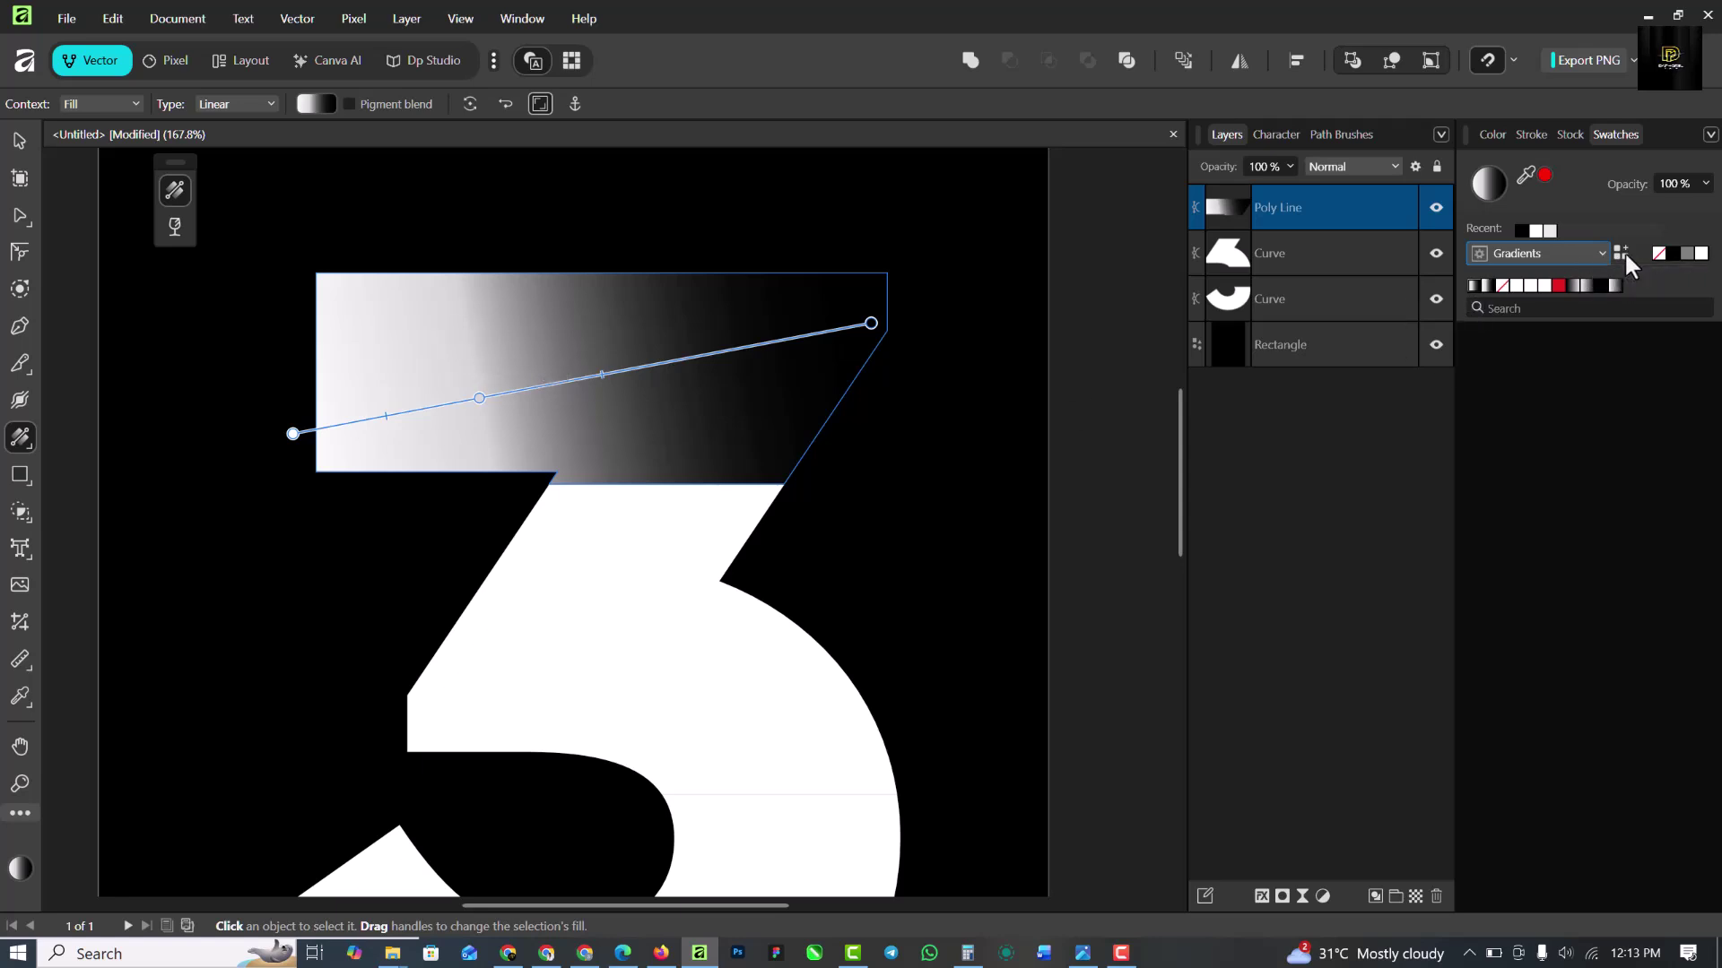
pyautogui.click(662, 583)
# Apply the saved gradient to the upper curve and angle its start up-left.
pyautogui.scroll(-1, 661, 491)
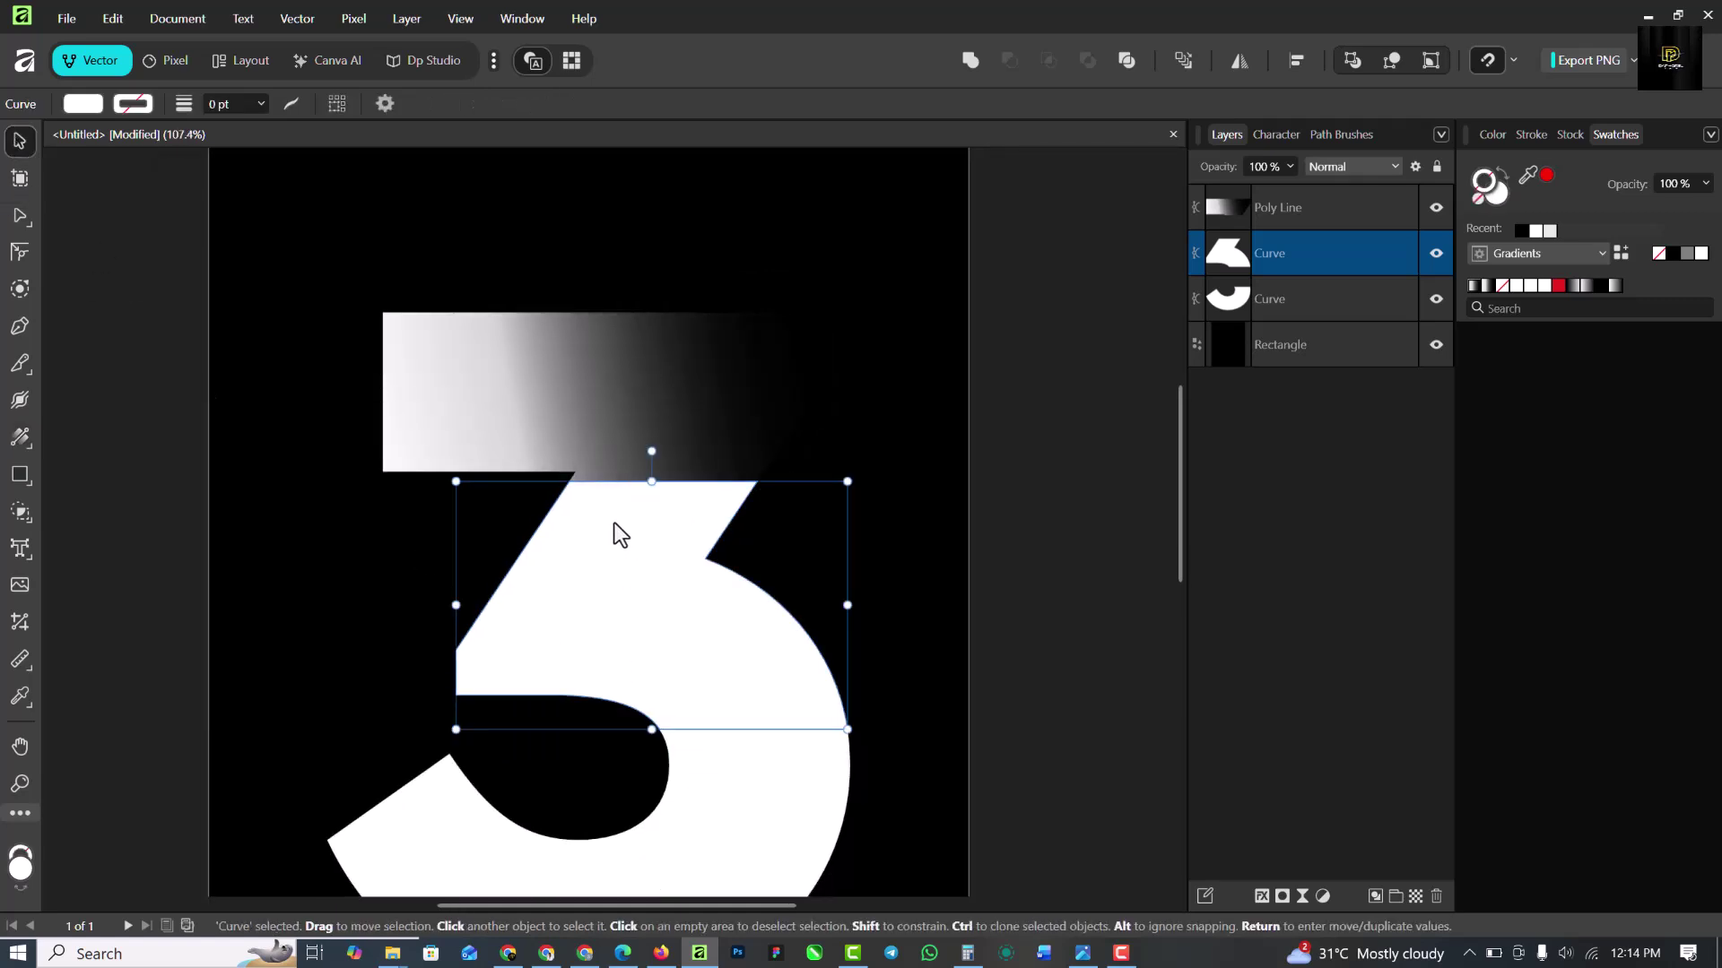
pyautogui.scroll(-1, 638, 577)
pyautogui.scroll(1, 637, 577)
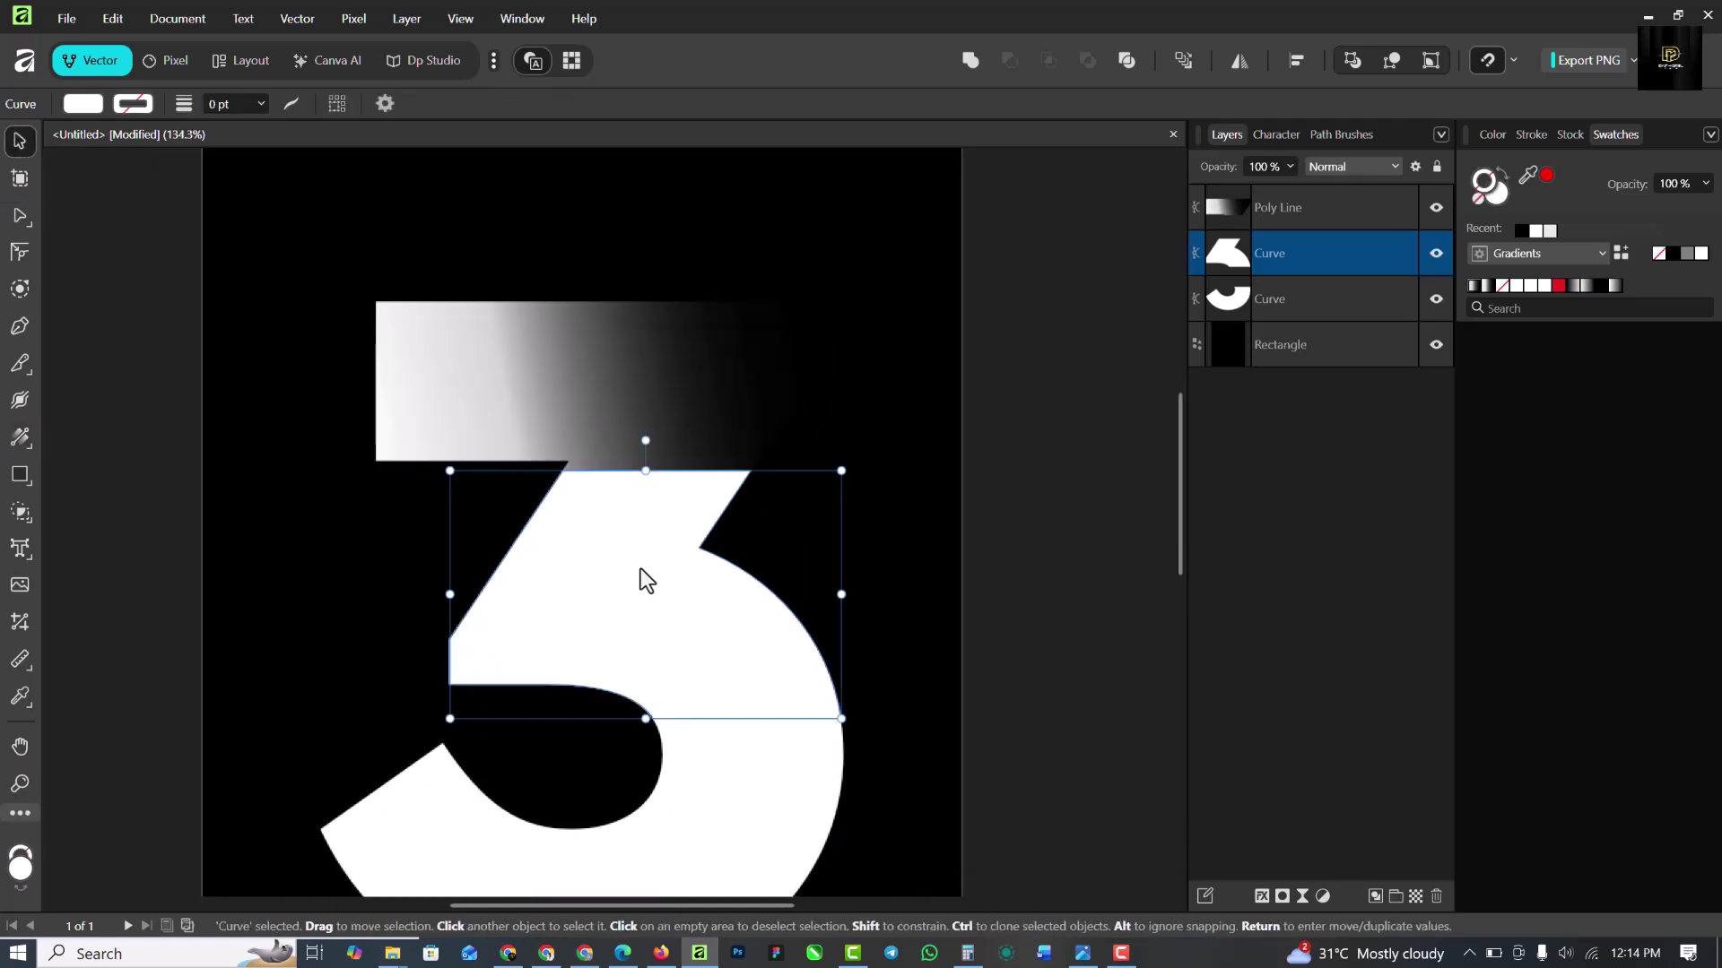
pyautogui.click(1471, 285)
pyautogui.scroll(-1, 670, 459)
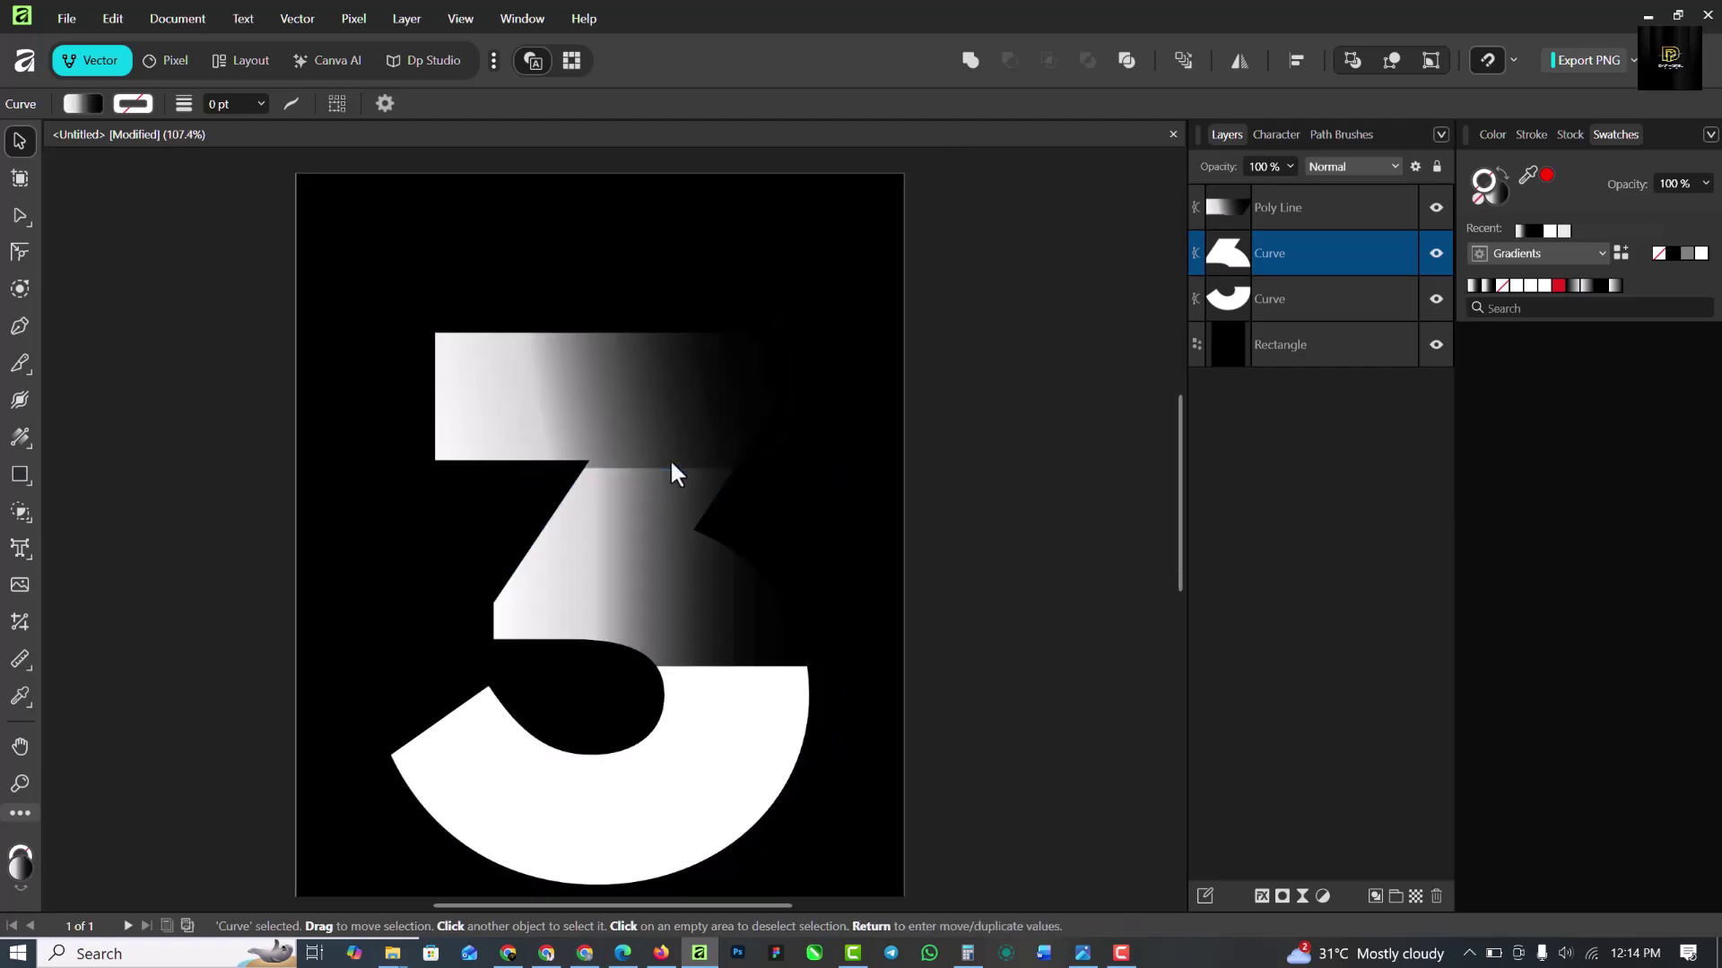
pyautogui.press('g')
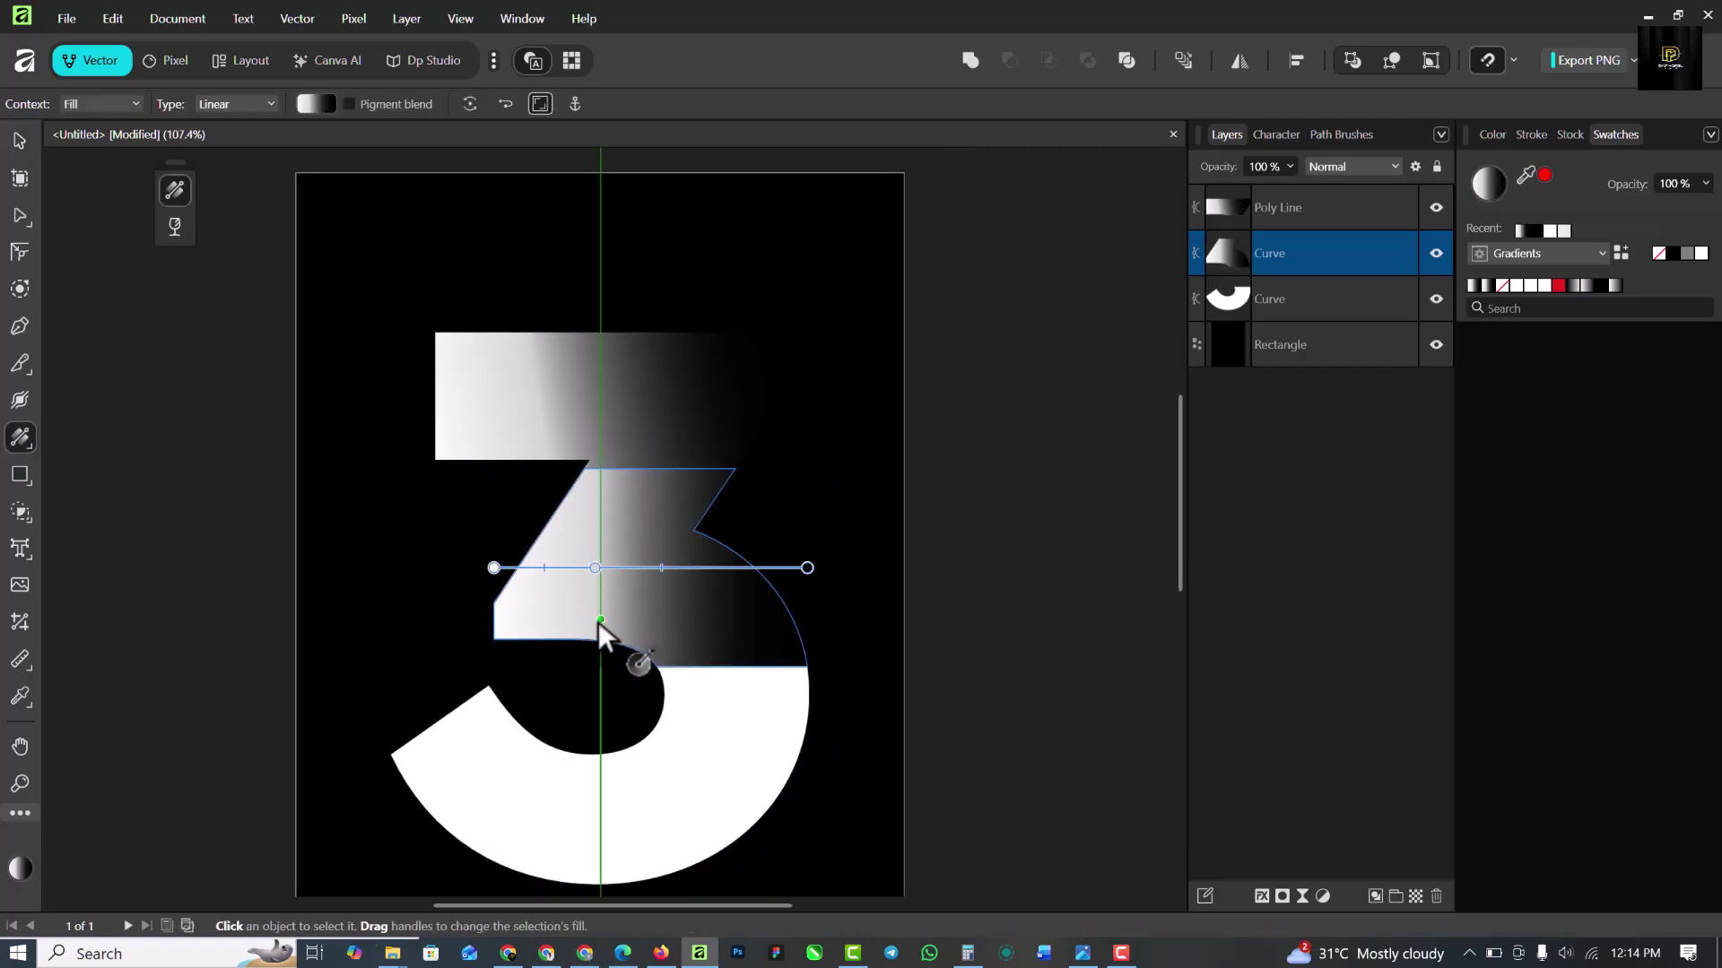
pyautogui.moveTo(663, 492); pyautogui.dragTo(761, 640)
pyautogui.moveTo(661, 492)
pyautogui.mouseDown()
pyautogui.moveTo(634, 448)
pyautogui.moveTo(649, 475)
pyautogui.mouseUp()
pyautogui.scroll(-2, 653, 488)
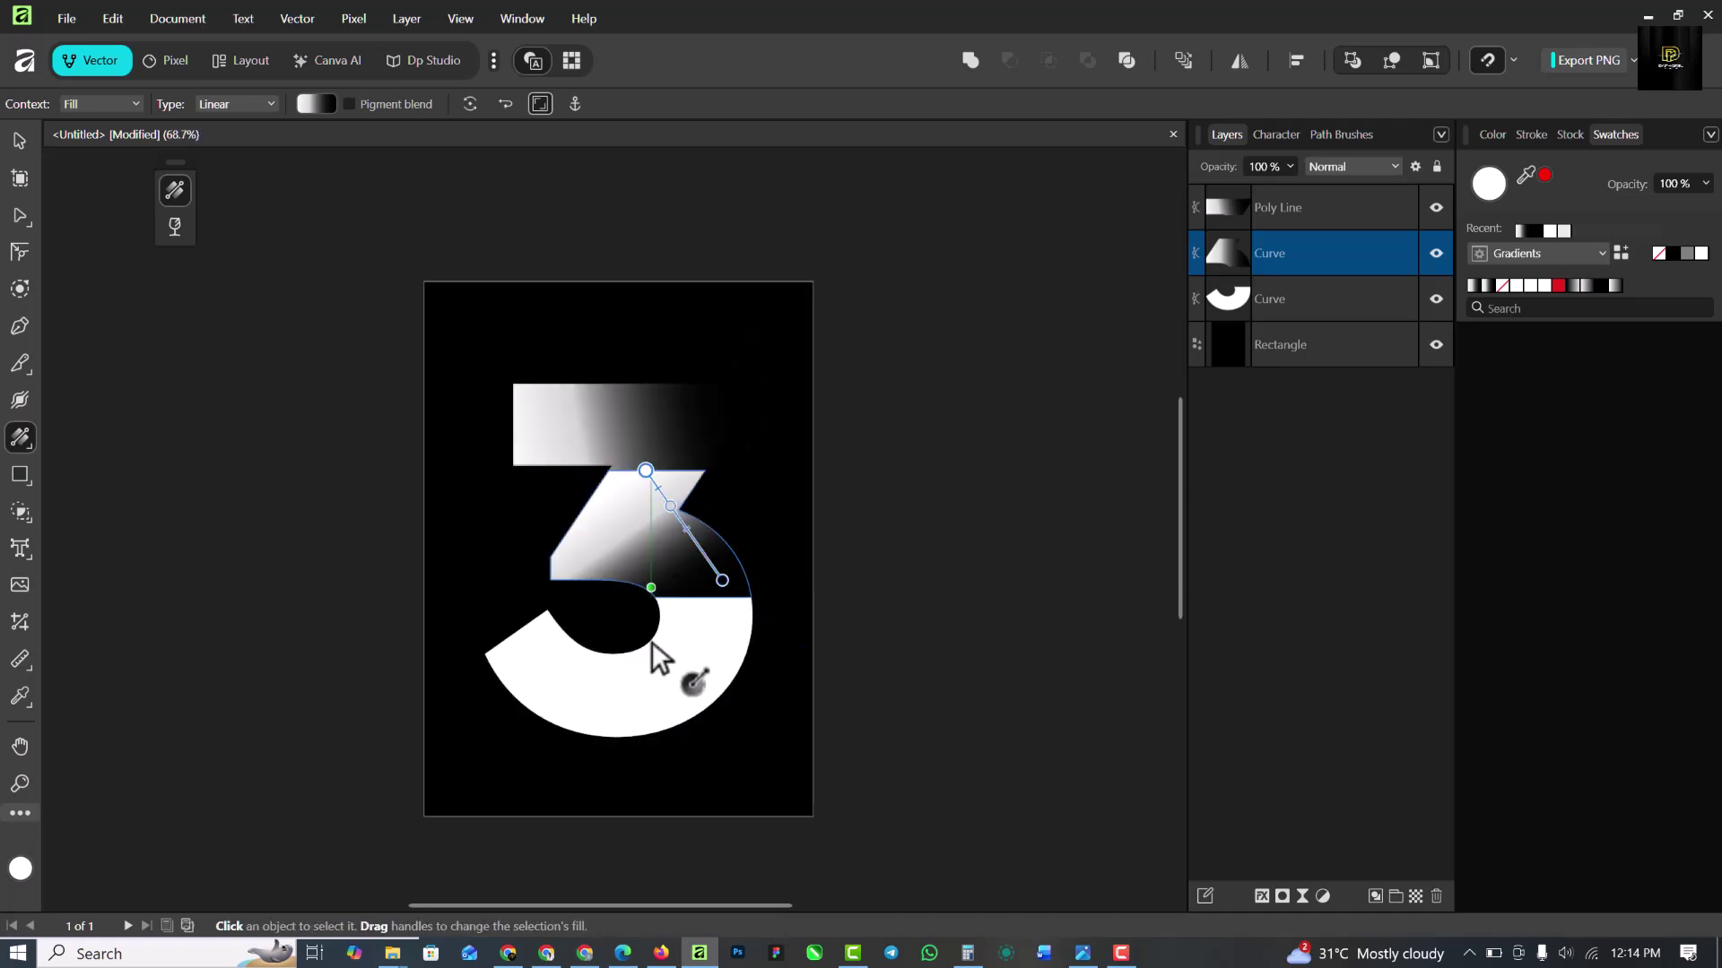
pyautogui.scroll(1, 661, 661)
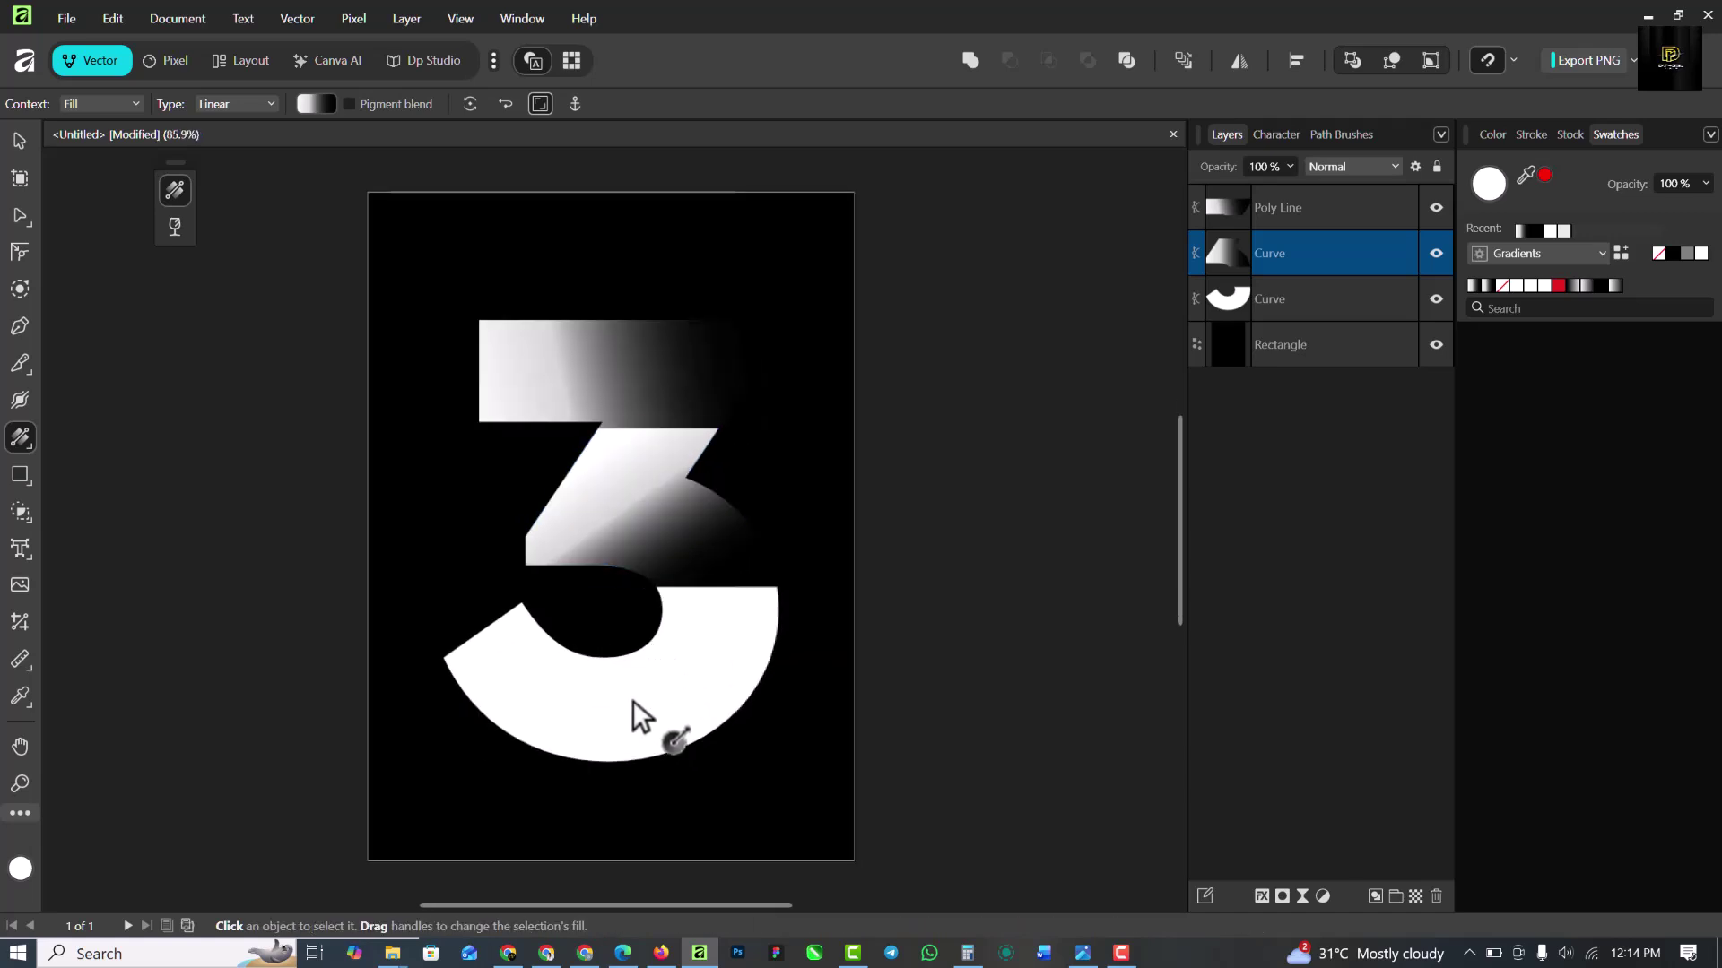
# Apply the saved gradient to the lower bowl and run it diagonally.
pyautogui.click(578, 720)
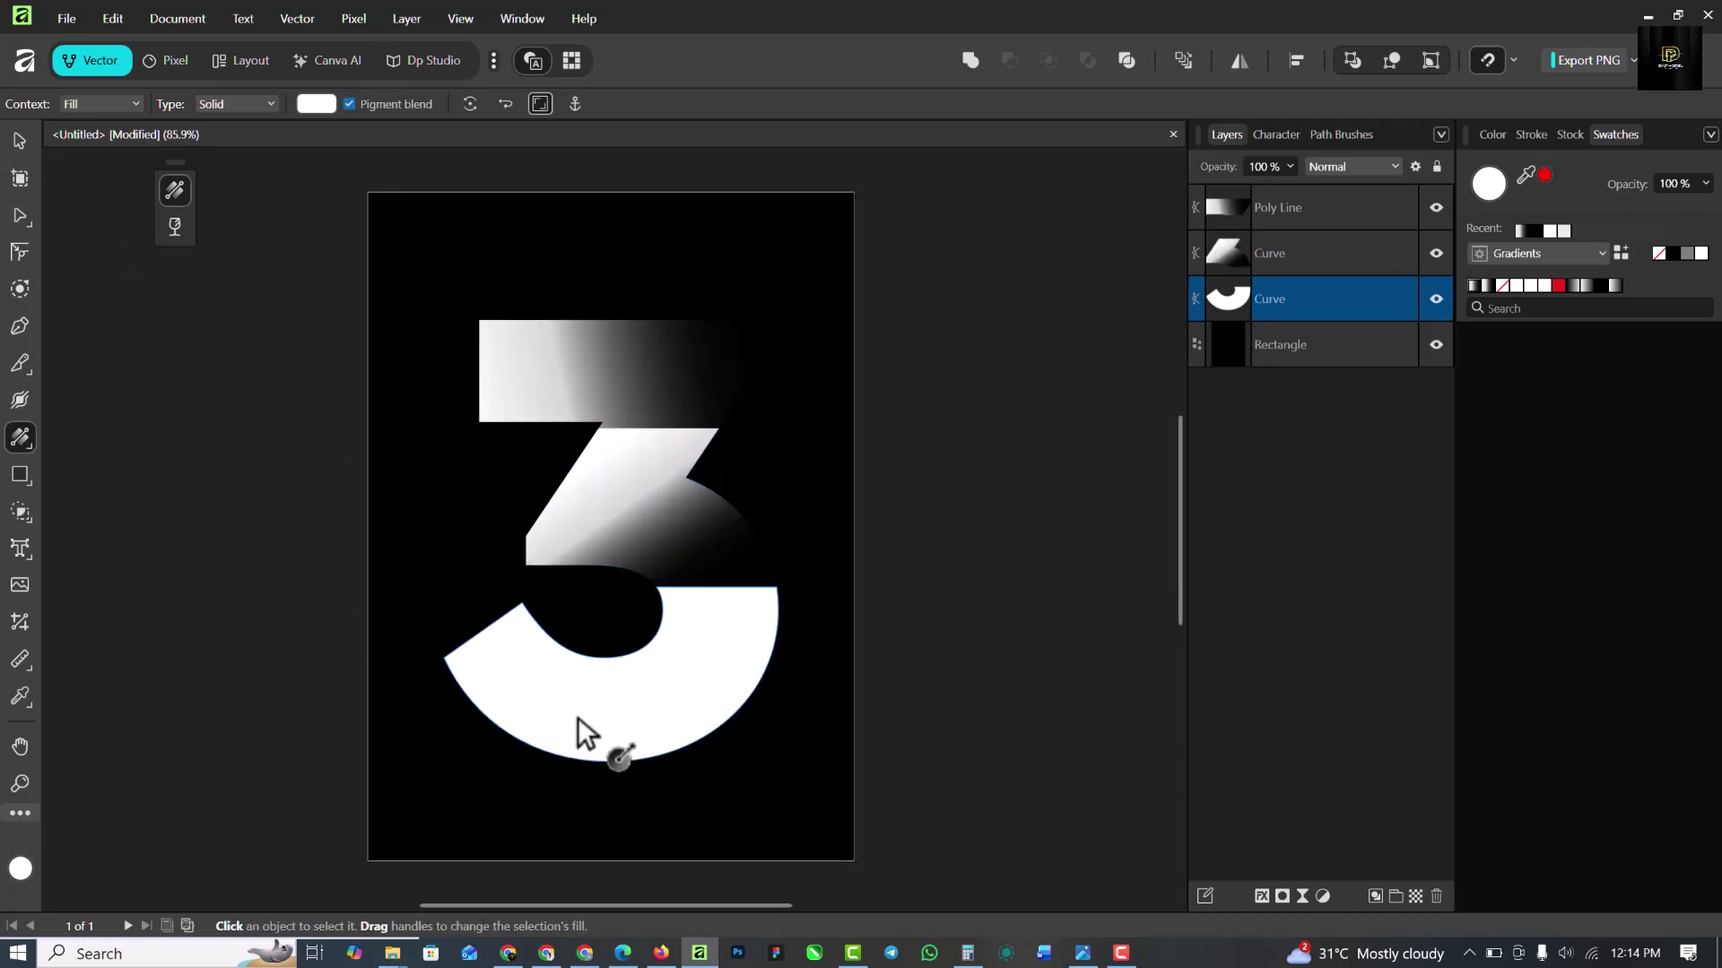
pyautogui.click(1471, 287)
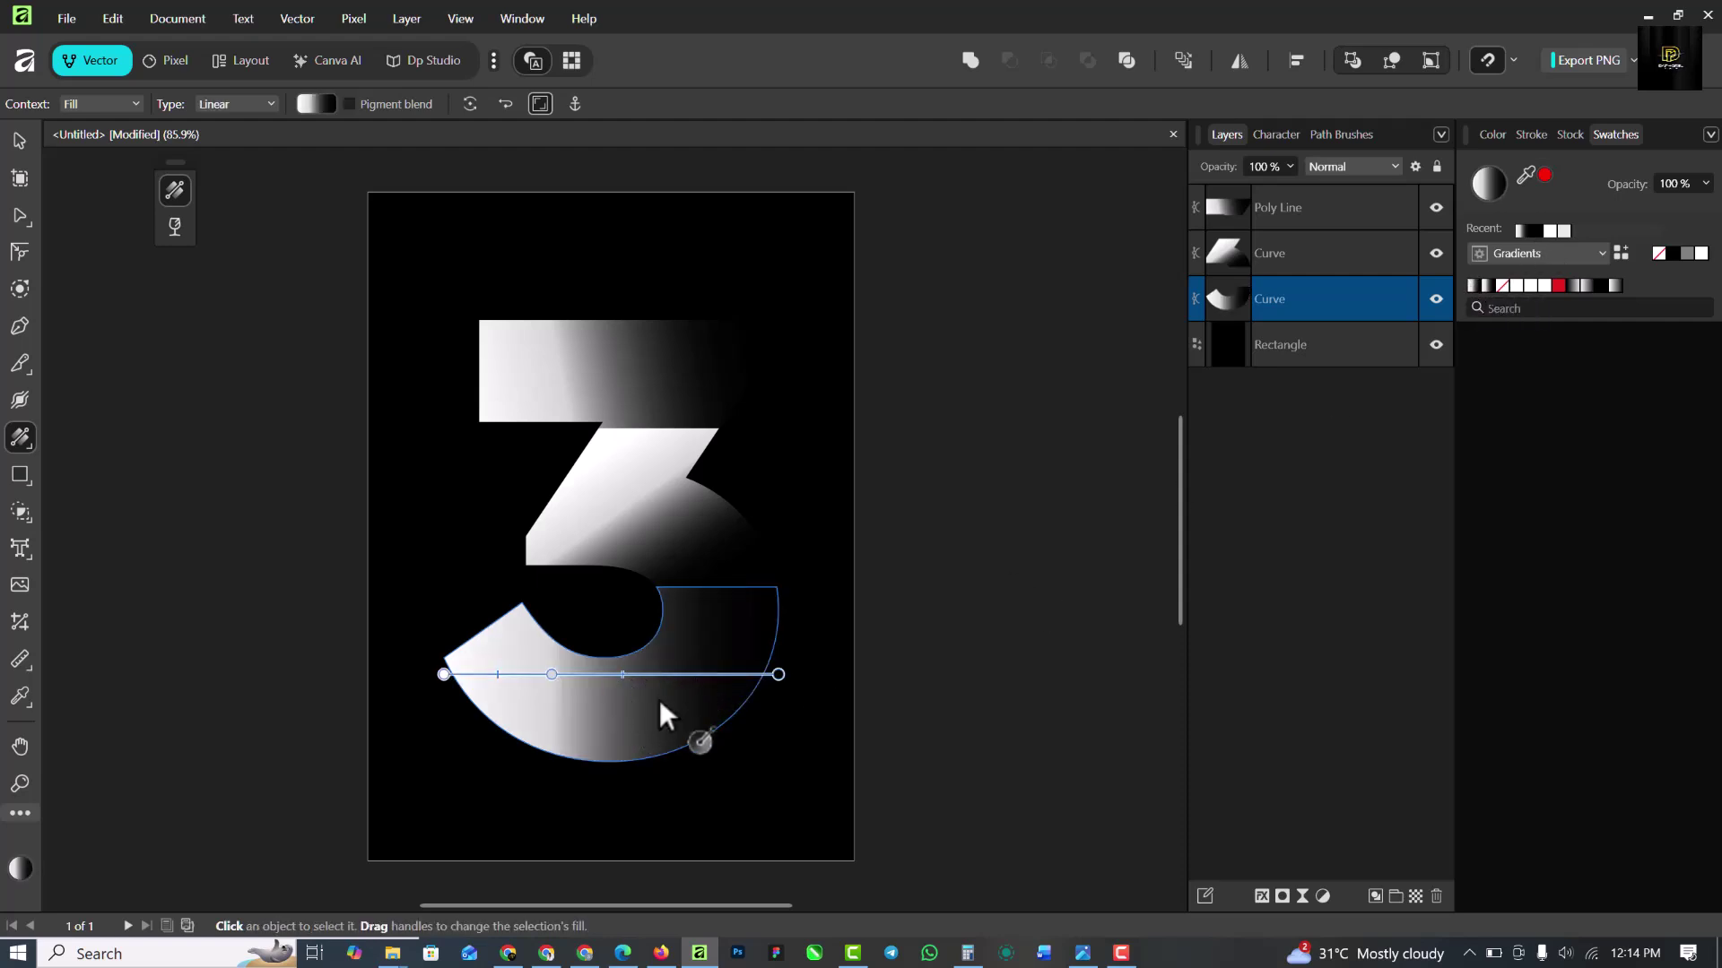
pyautogui.moveTo(719, 703); pyautogui.dragTo(514, 645)
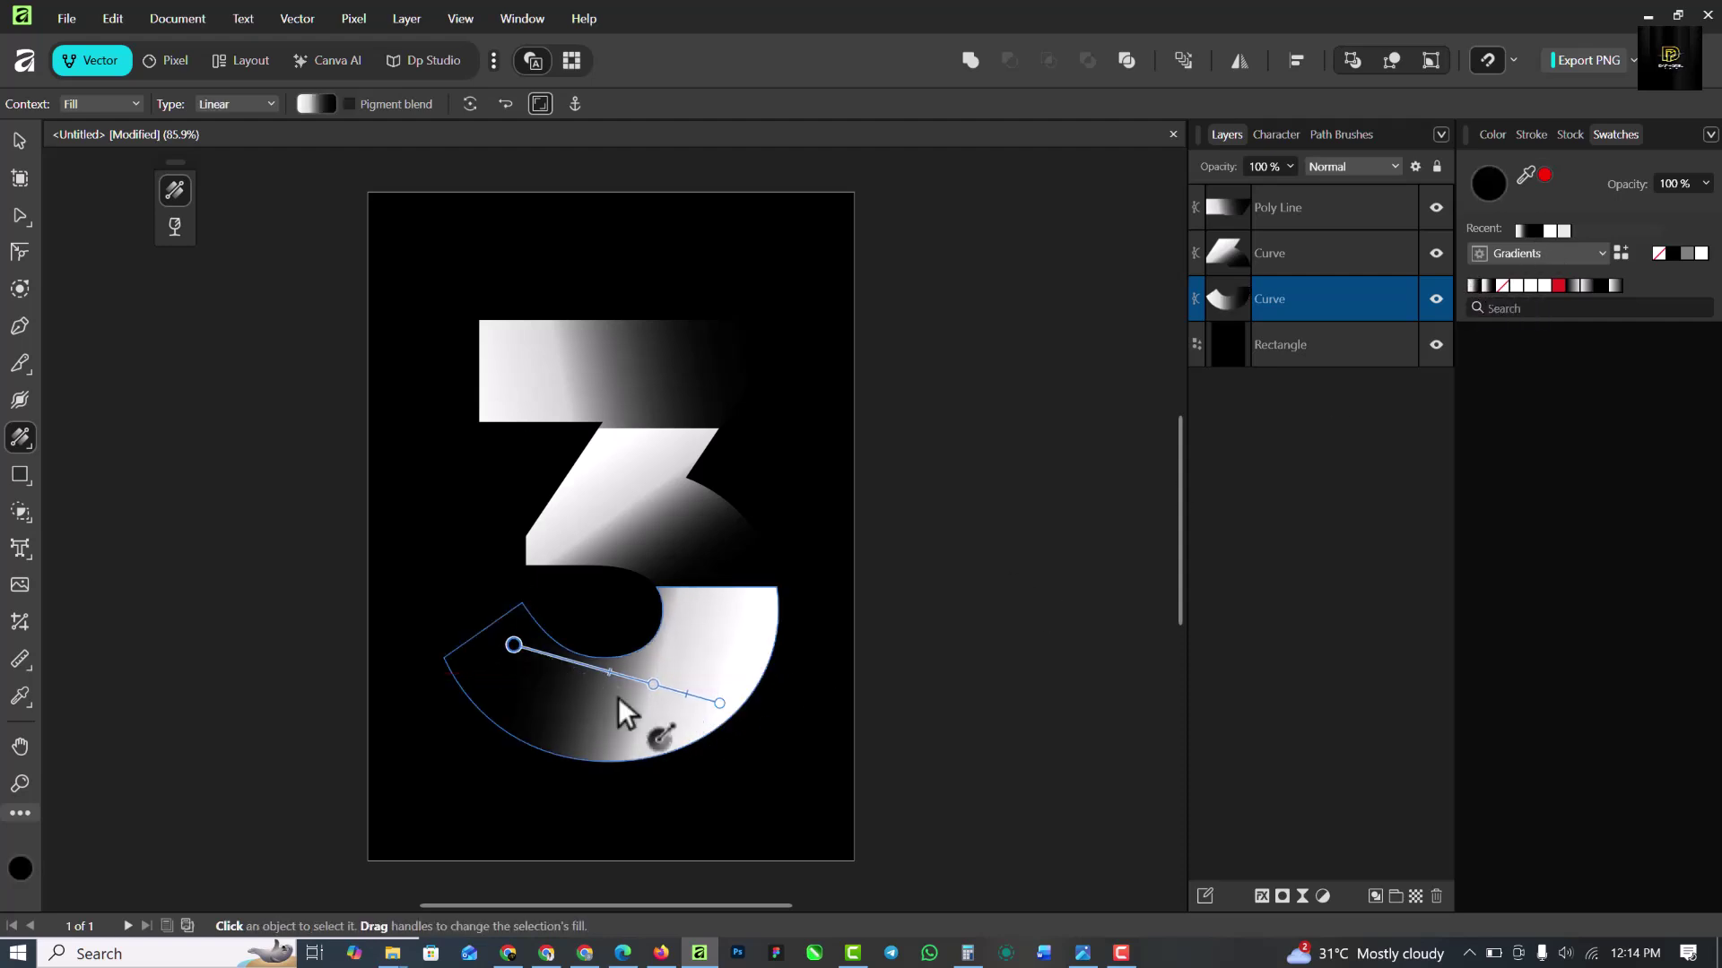
pyautogui.moveTo(719, 703); pyautogui.dragTo(788, 713)
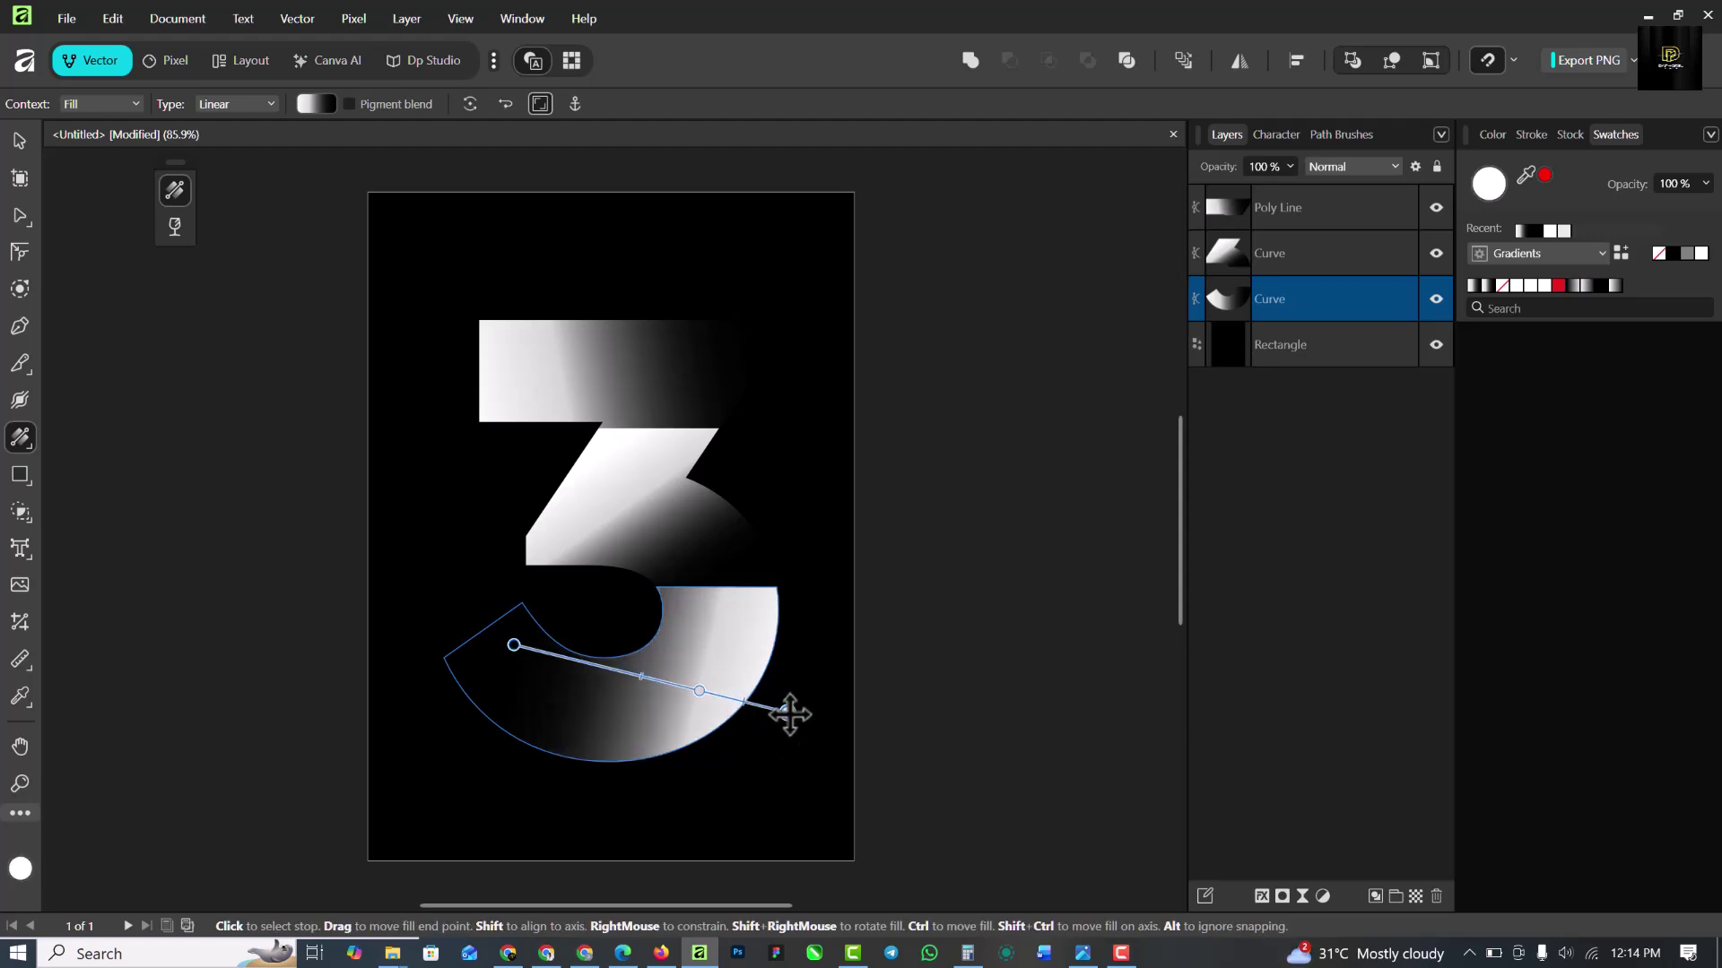
pyautogui.moveTo(514, 645); pyautogui.dragTo(537, 602)
pyautogui.click(18, 141)
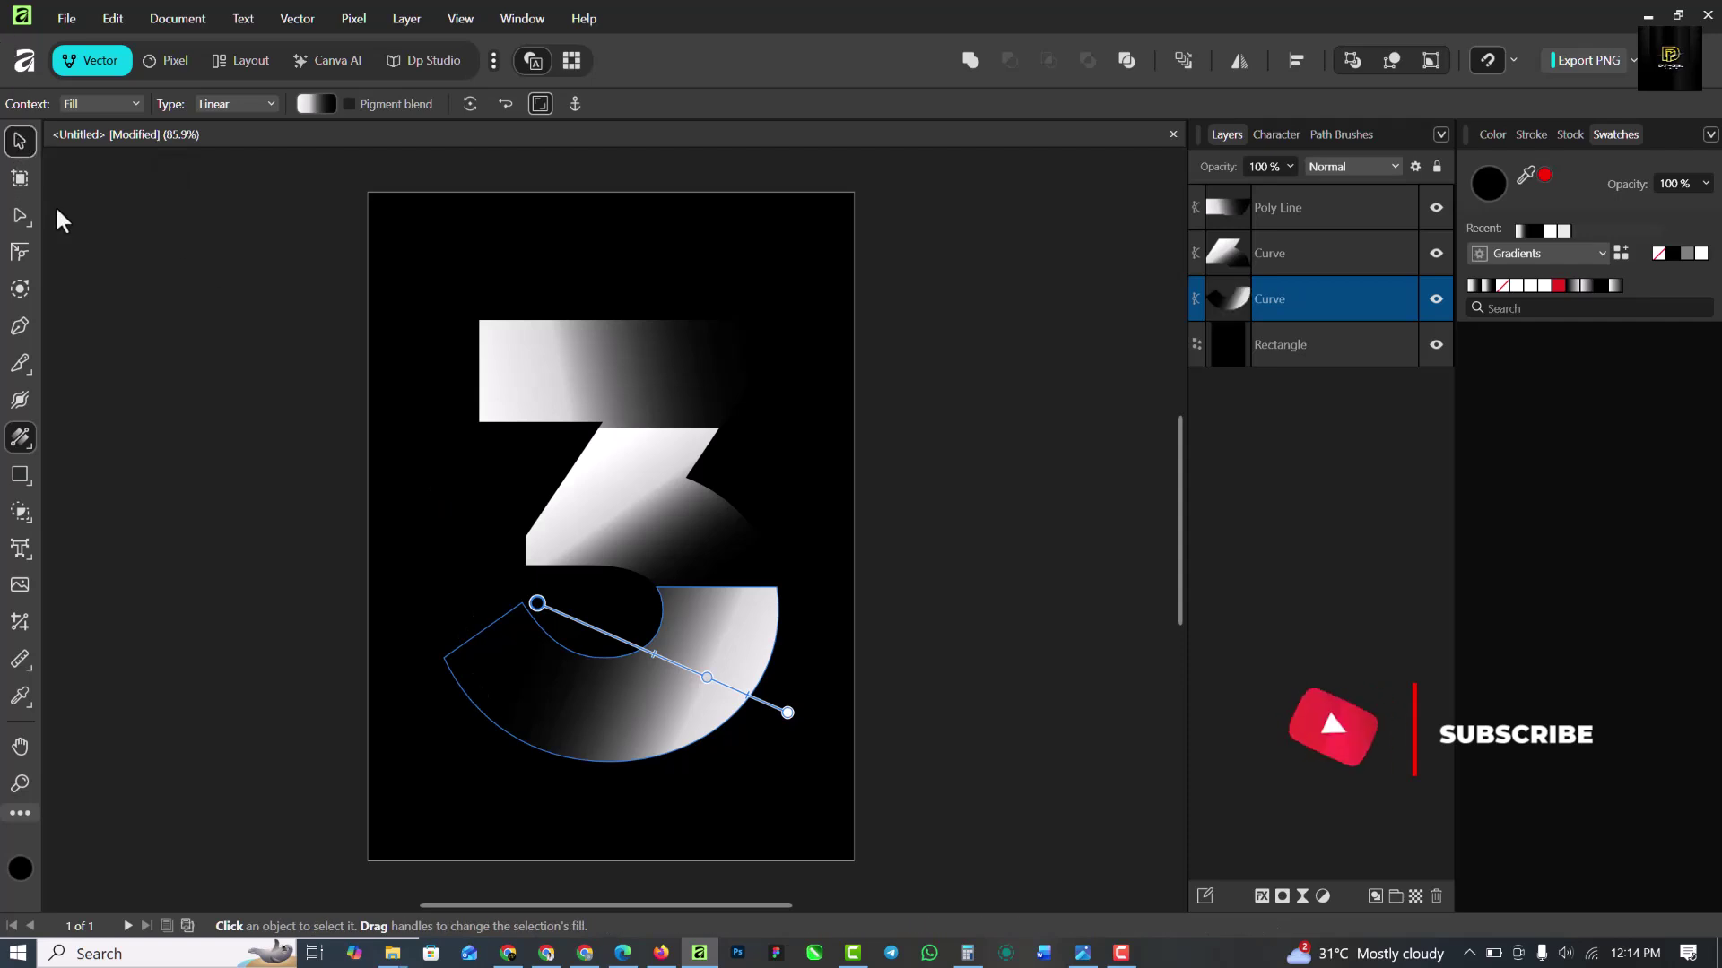
# Select the top bar, middle curve and lower bowl of the 3 together.
pyautogui.click(806, 332)
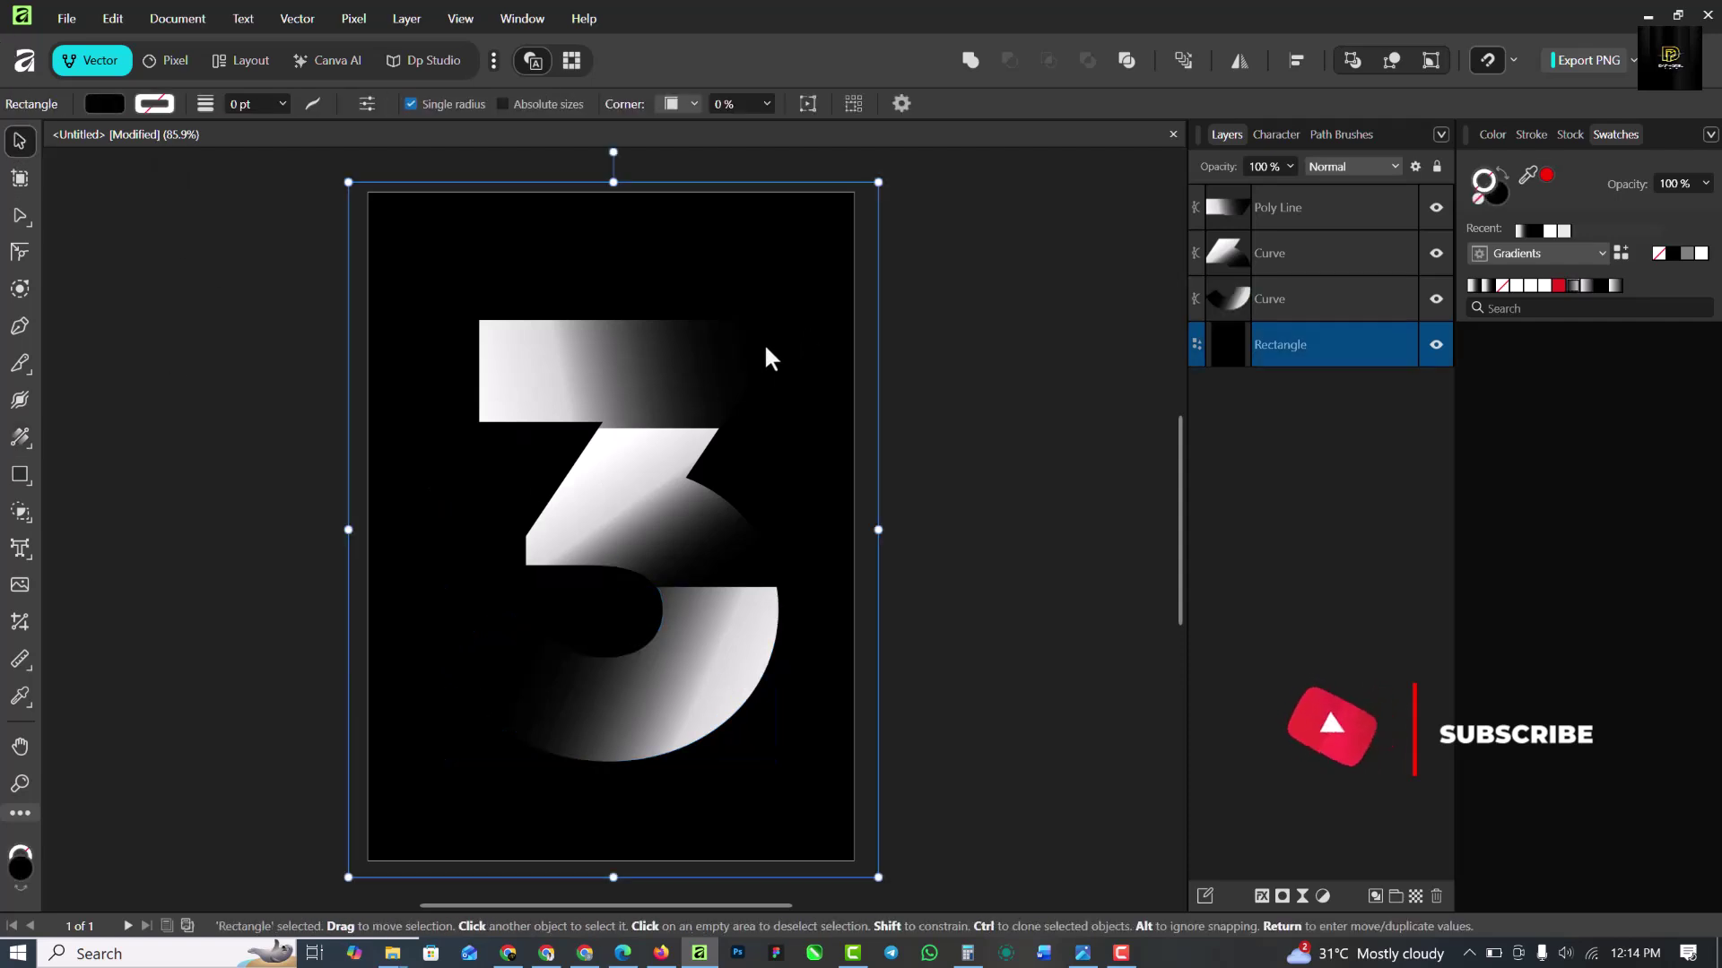
pyautogui.click(696, 374)
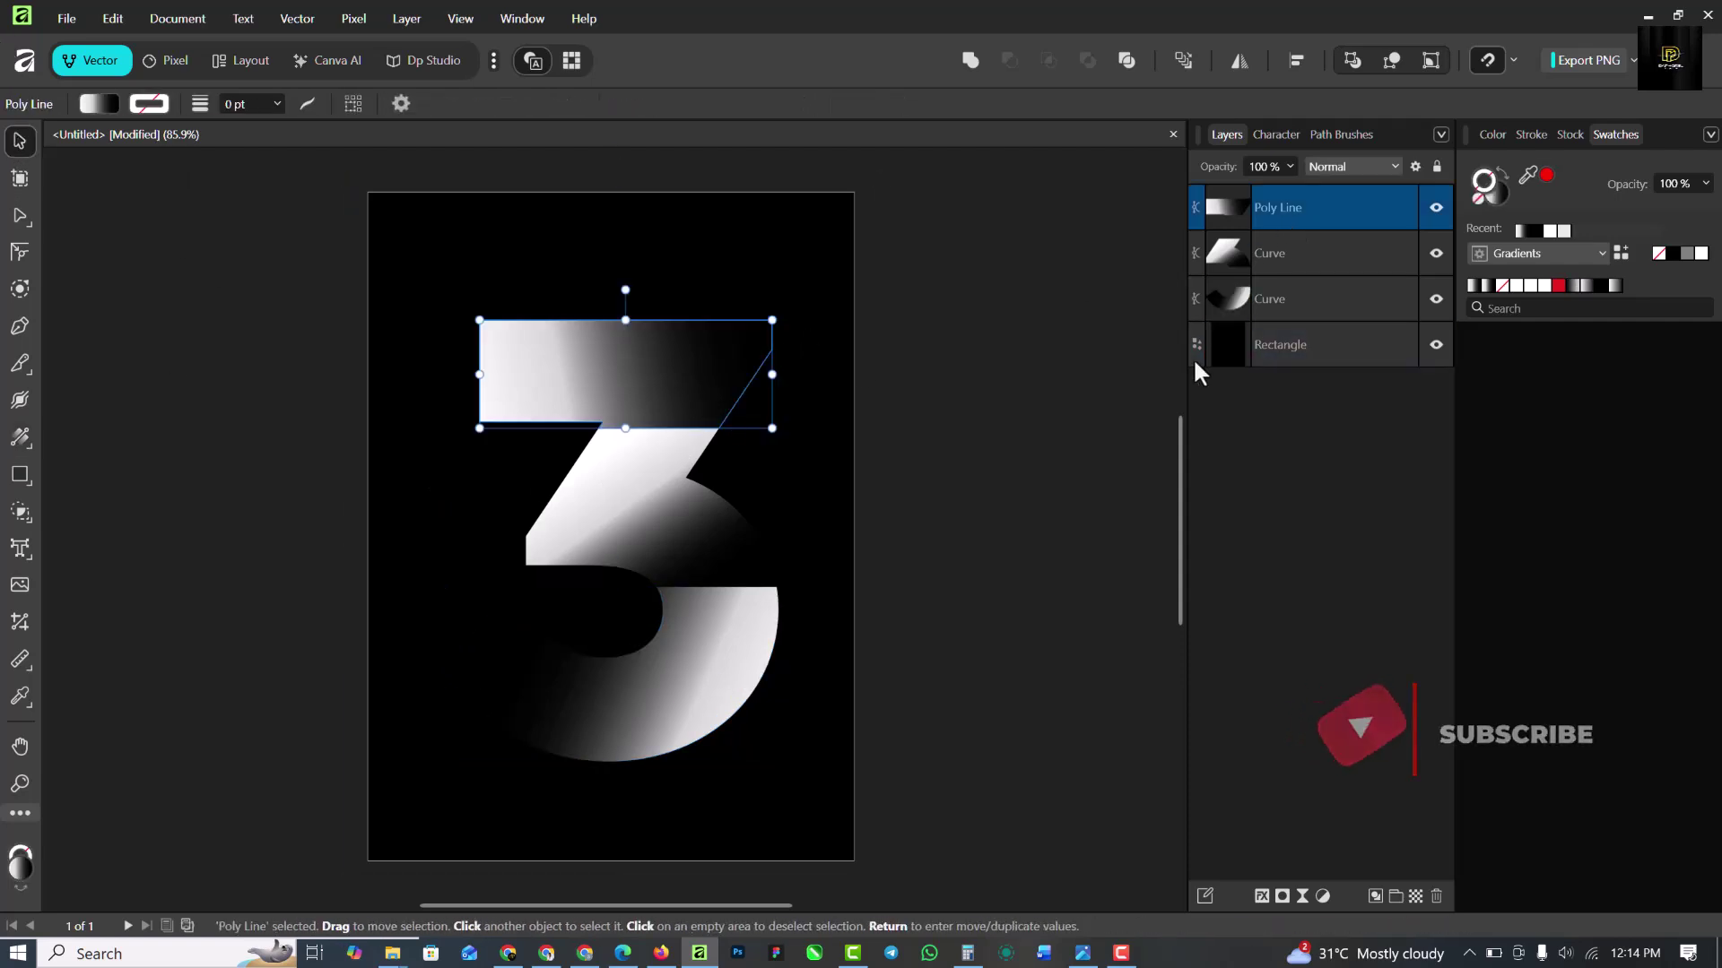
pyautogui.scroll(2, 583, 462)
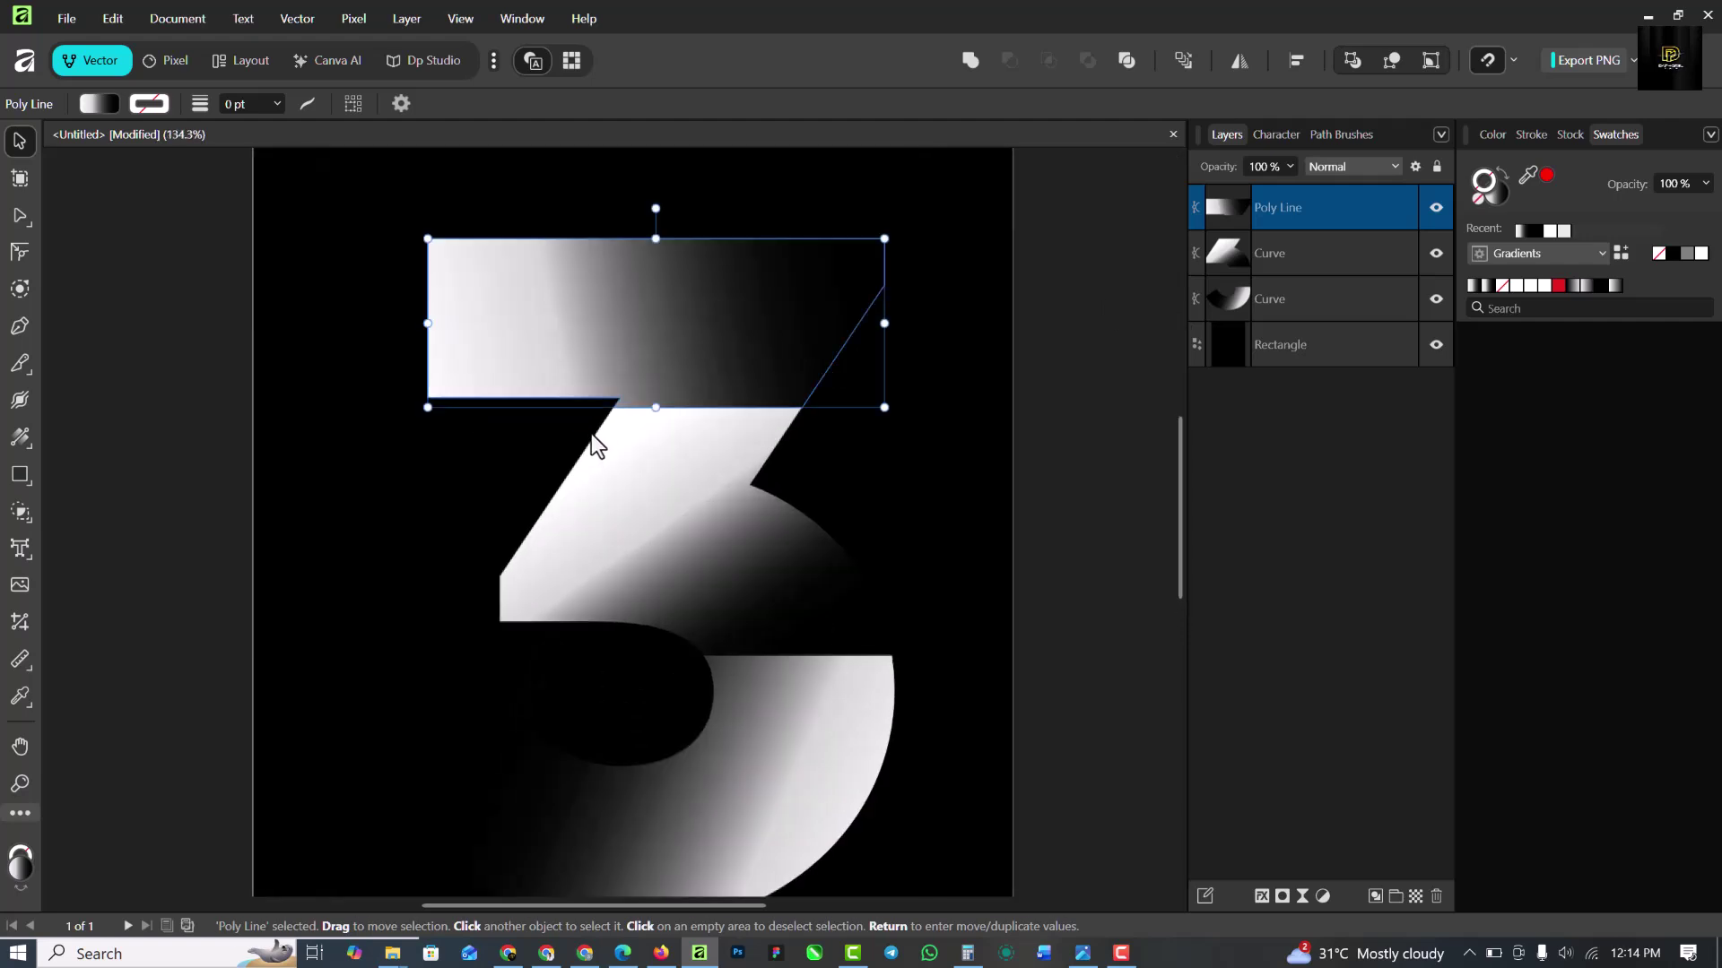
pyautogui.scroll(-1, 634, 346)
pyautogui.keyDown('shift'); pyautogui.click(681, 519); pyautogui.keyUp('shift')
pyautogui.keyDown('shift'); pyautogui.click(777, 762); pyautogui.keyUp('shift')
# Set the fill Noise slider to 100% on the three selected pieces.
pyautogui.click(1493, 136)
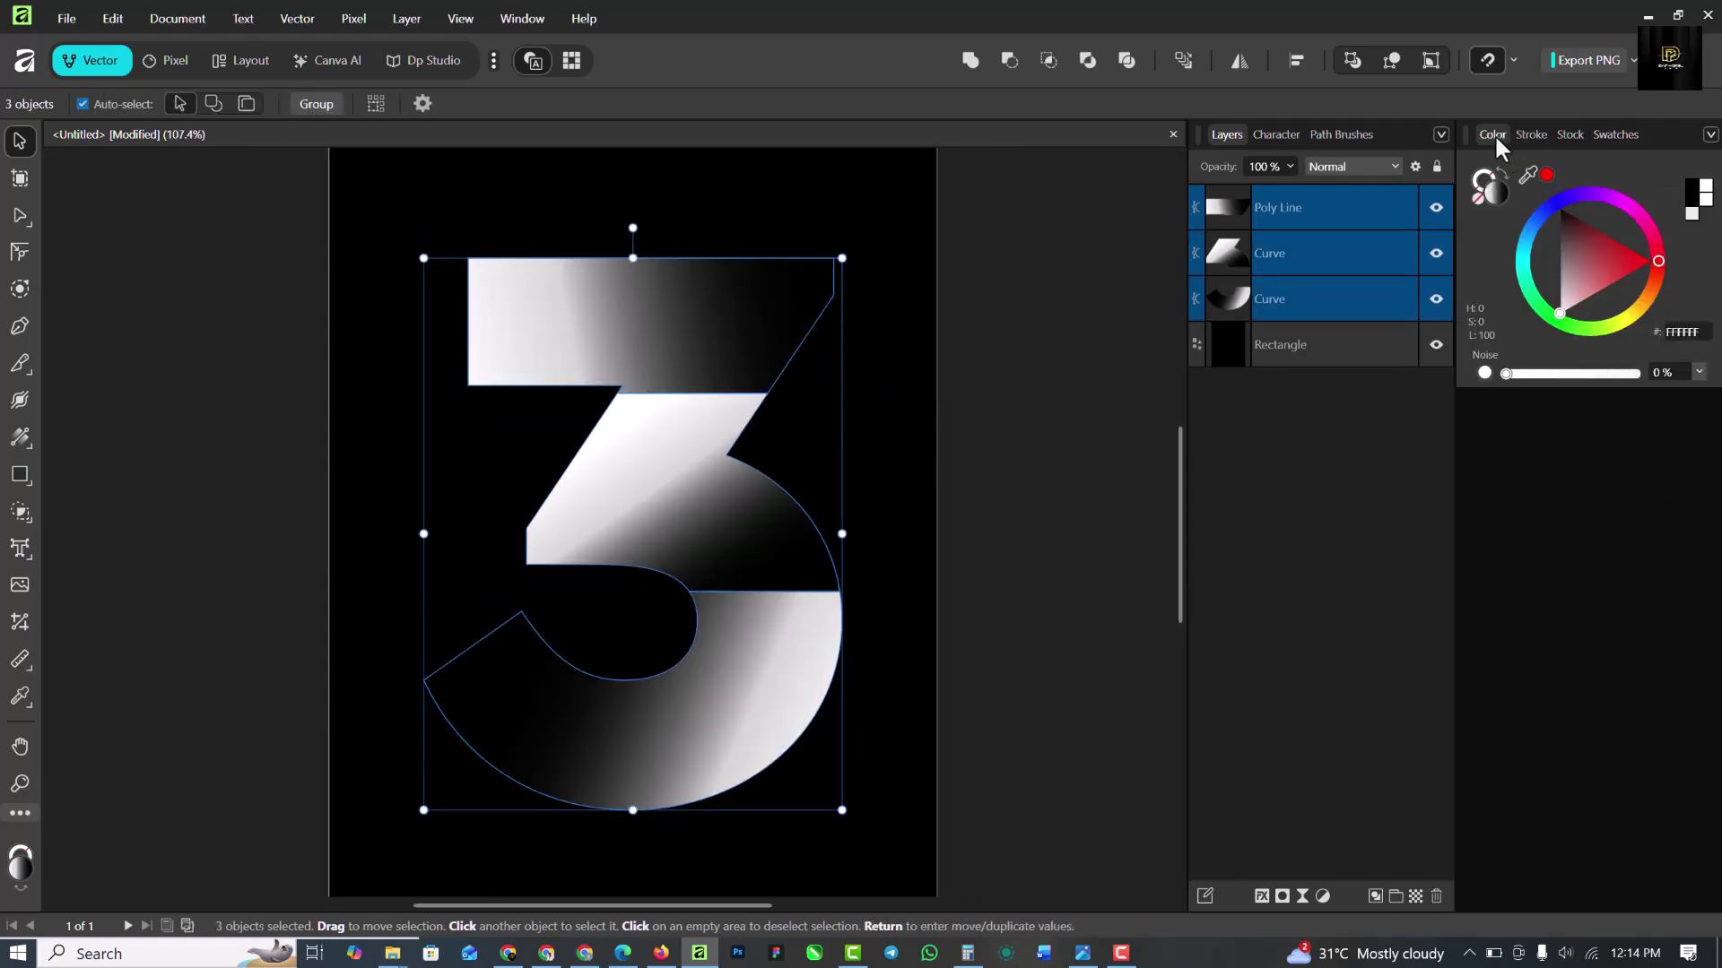
pyautogui.click(1485, 373)
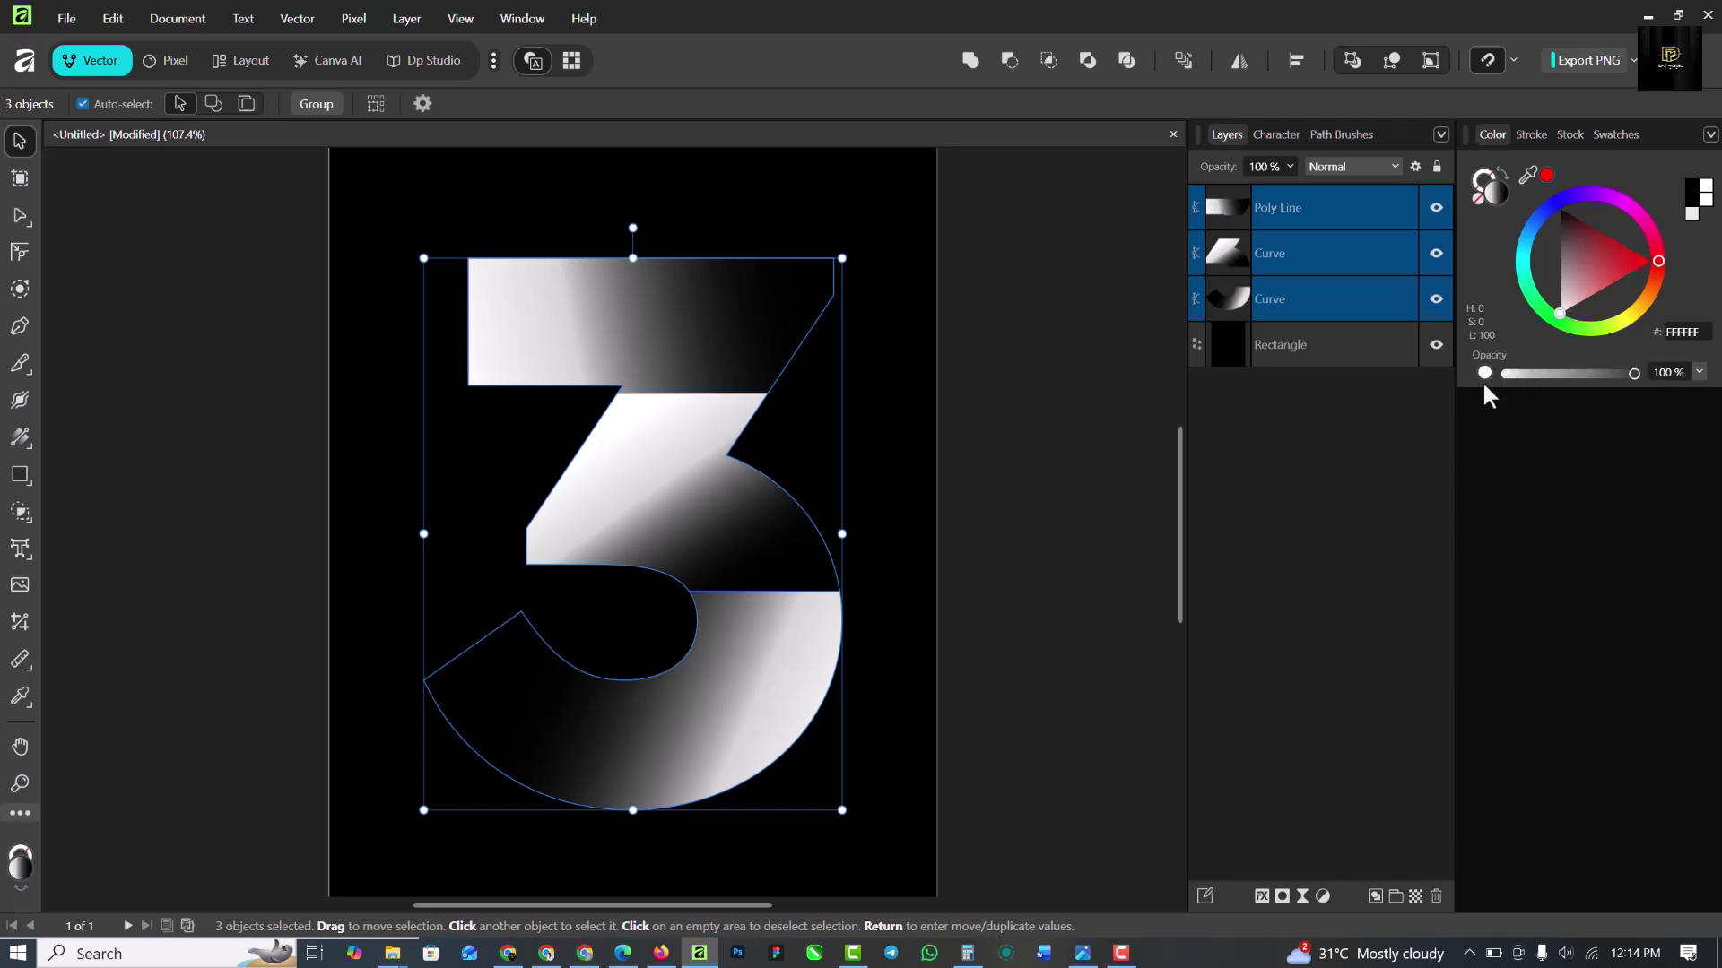
pyautogui.moveTo(1633, 371)
pyautogui.mouseDown()
pyautogui.moveTo(1558, 378)
pyautogui.moveTo(1633, 373)
pyautogui.mouseUp()
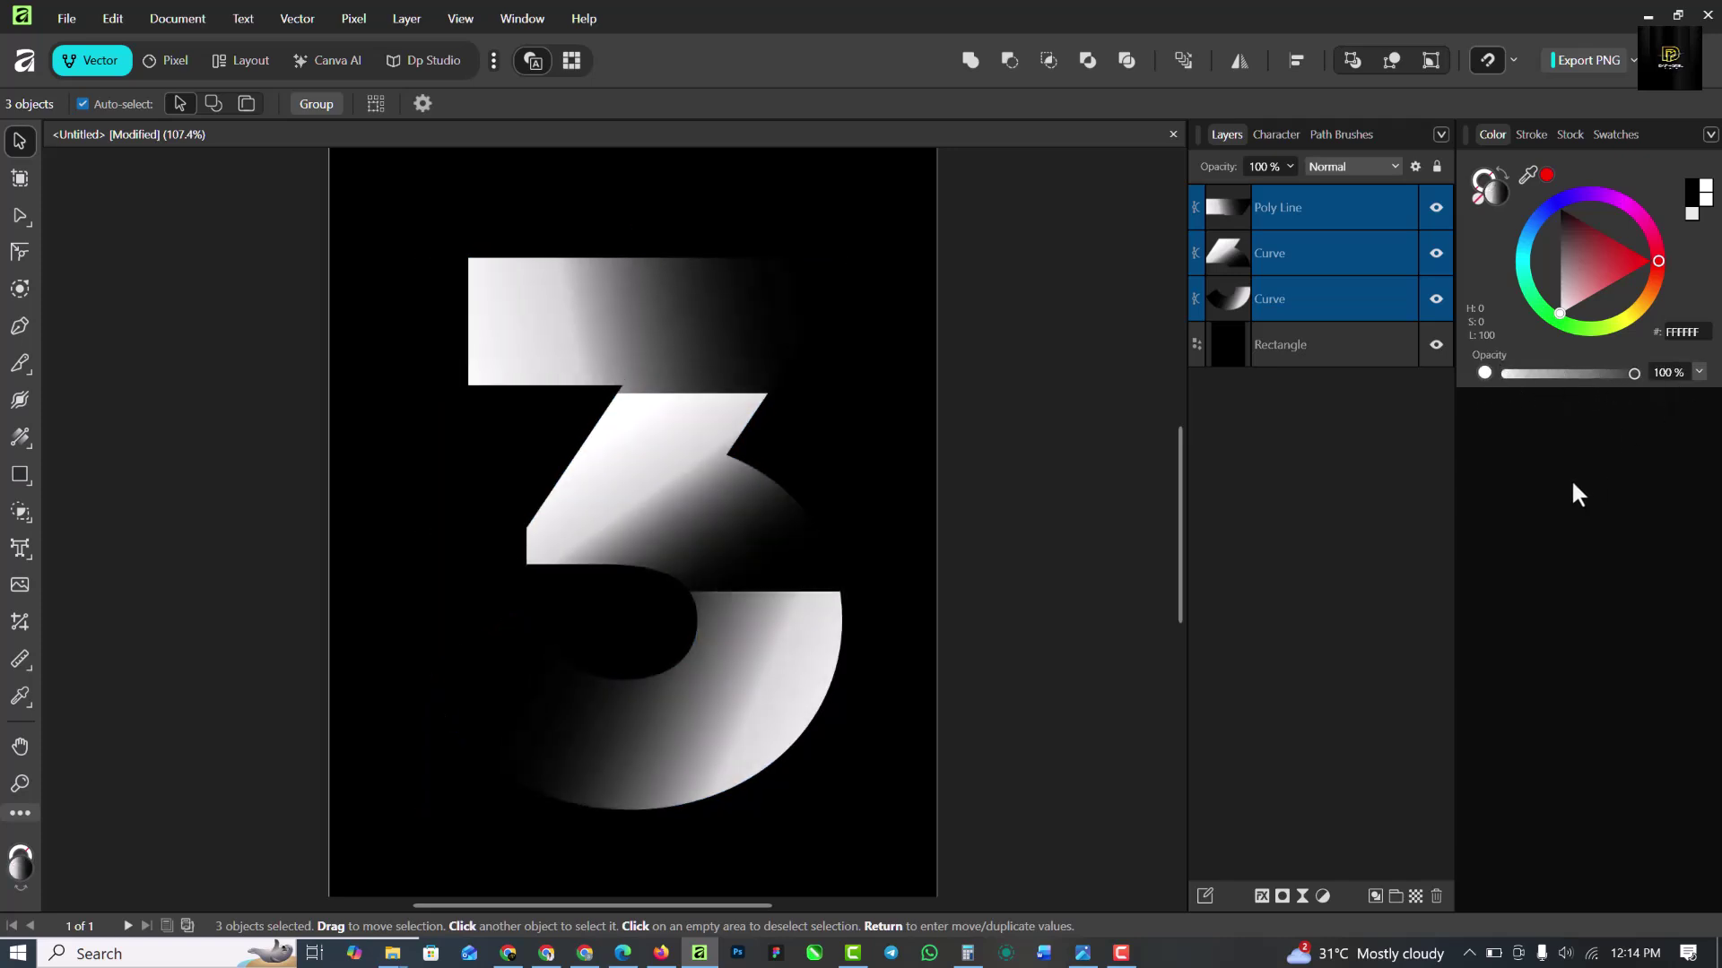
pyautogui.click(1485, 373)
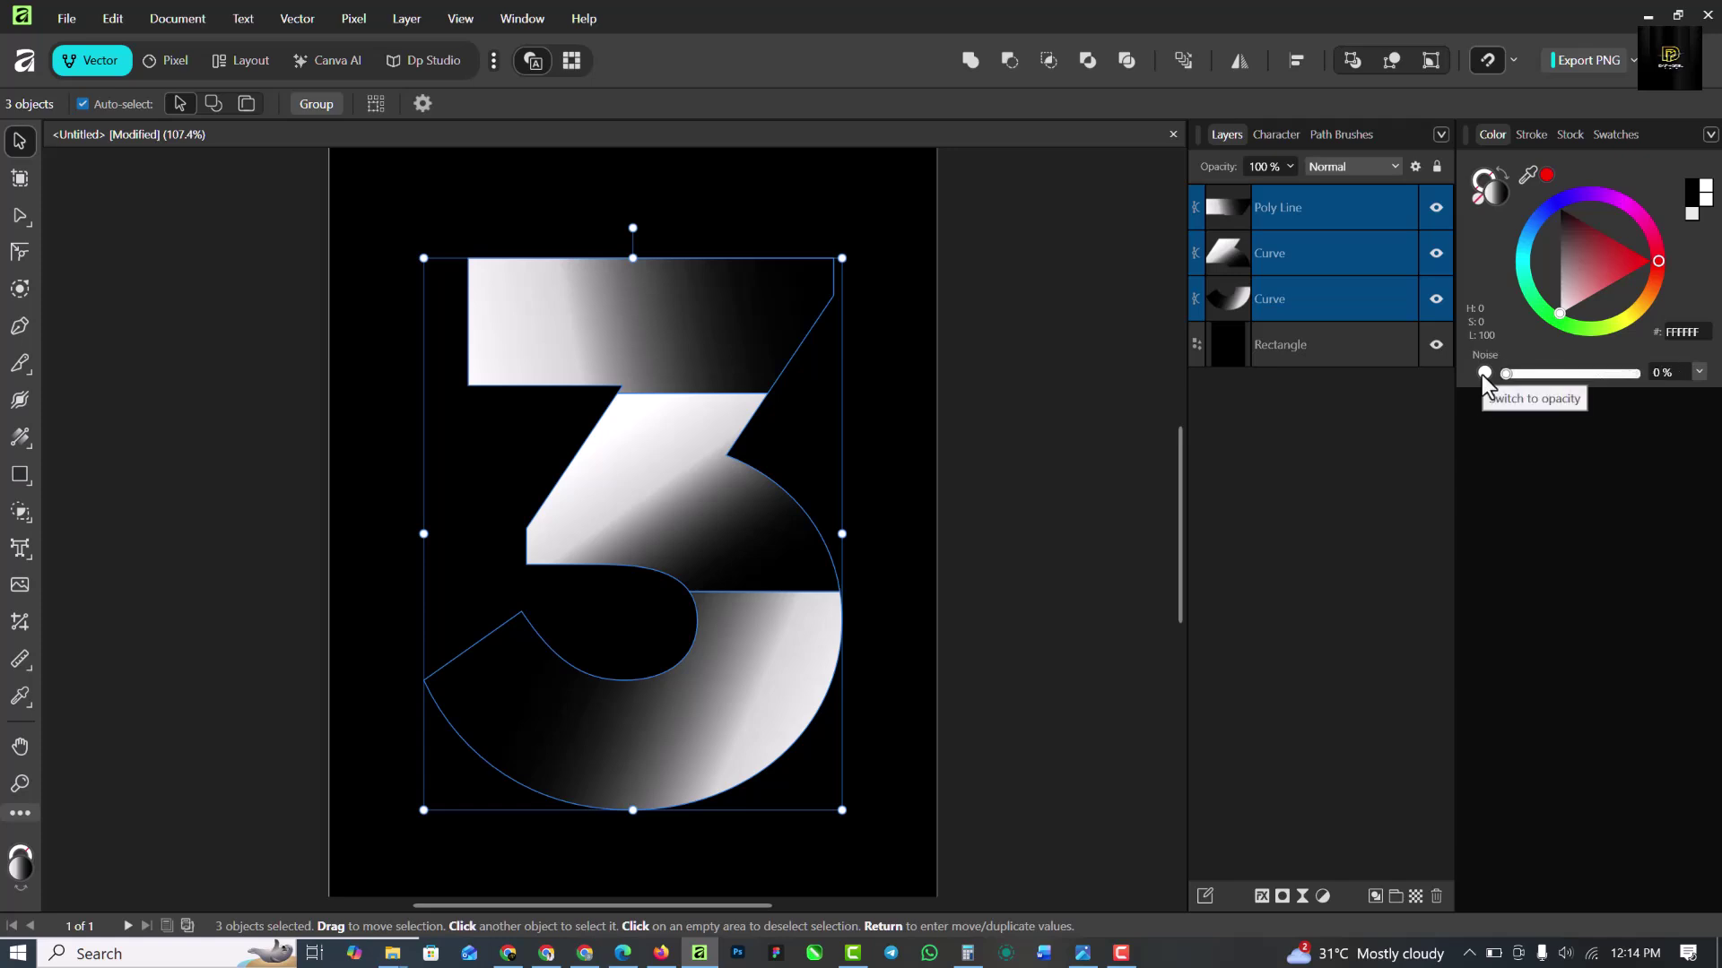
pyautogui.moveTo(1506, 375); pyautogui.dragTo(1657, 385)
pyautogui.scroll(-1, 701, 346)
pyautogui.scroll(6, 726, 321)
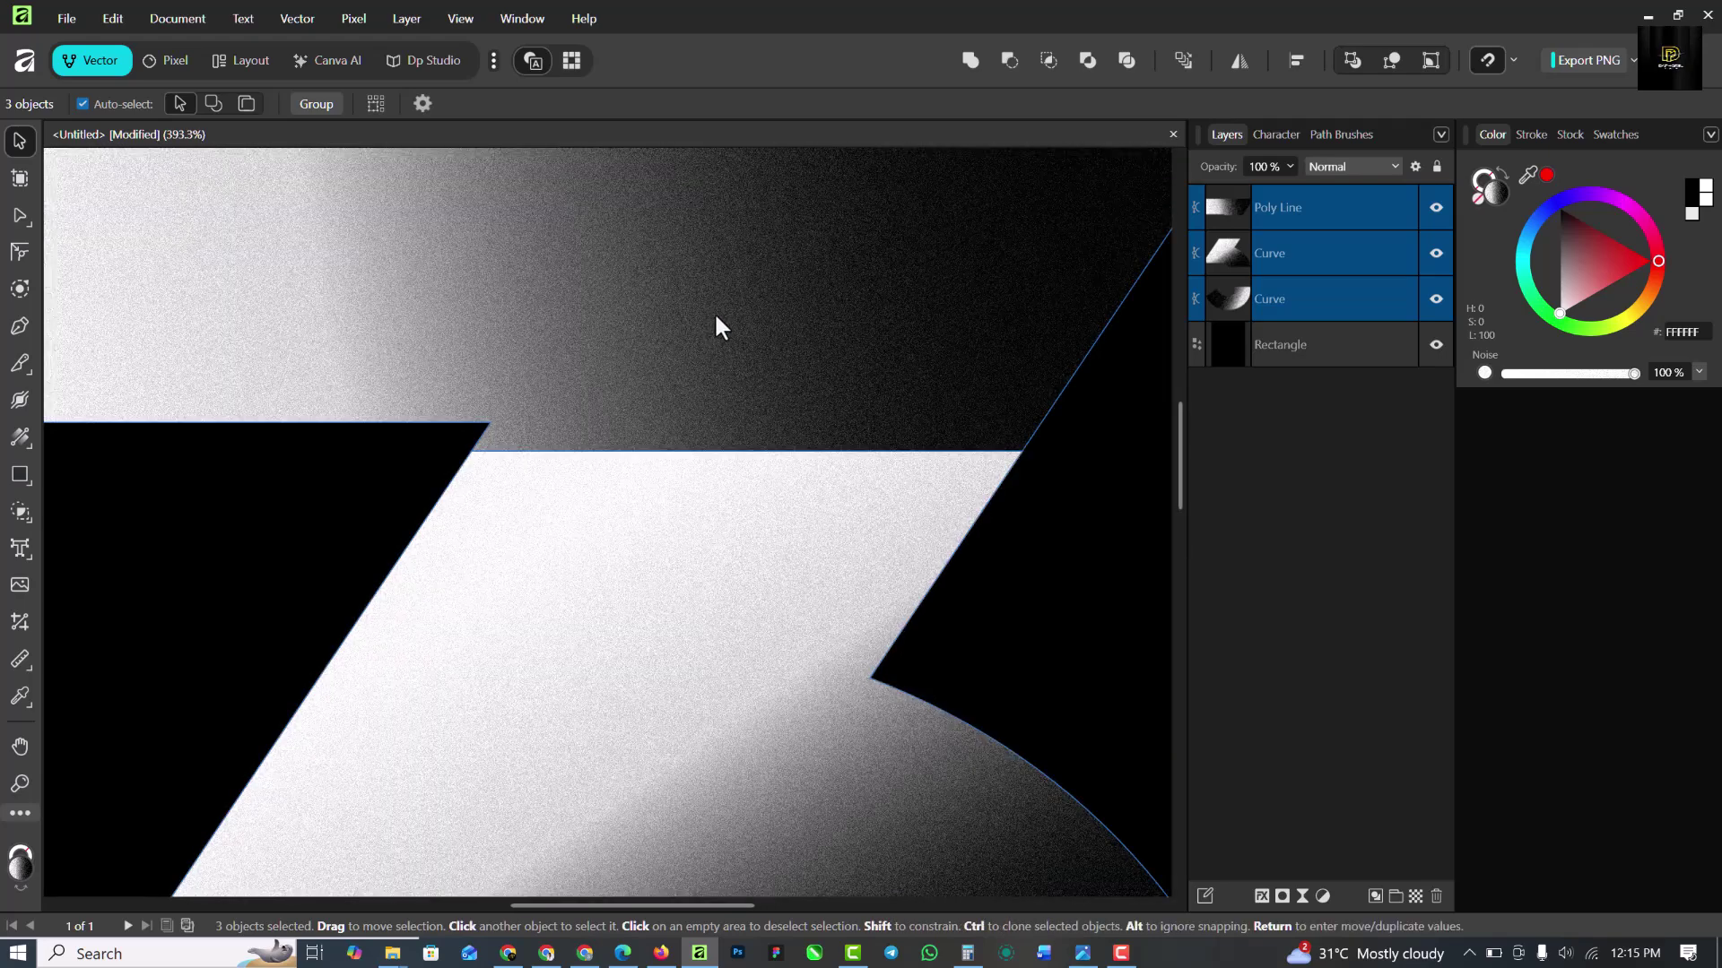
pyautogui.scroll(-6, 714, 311)
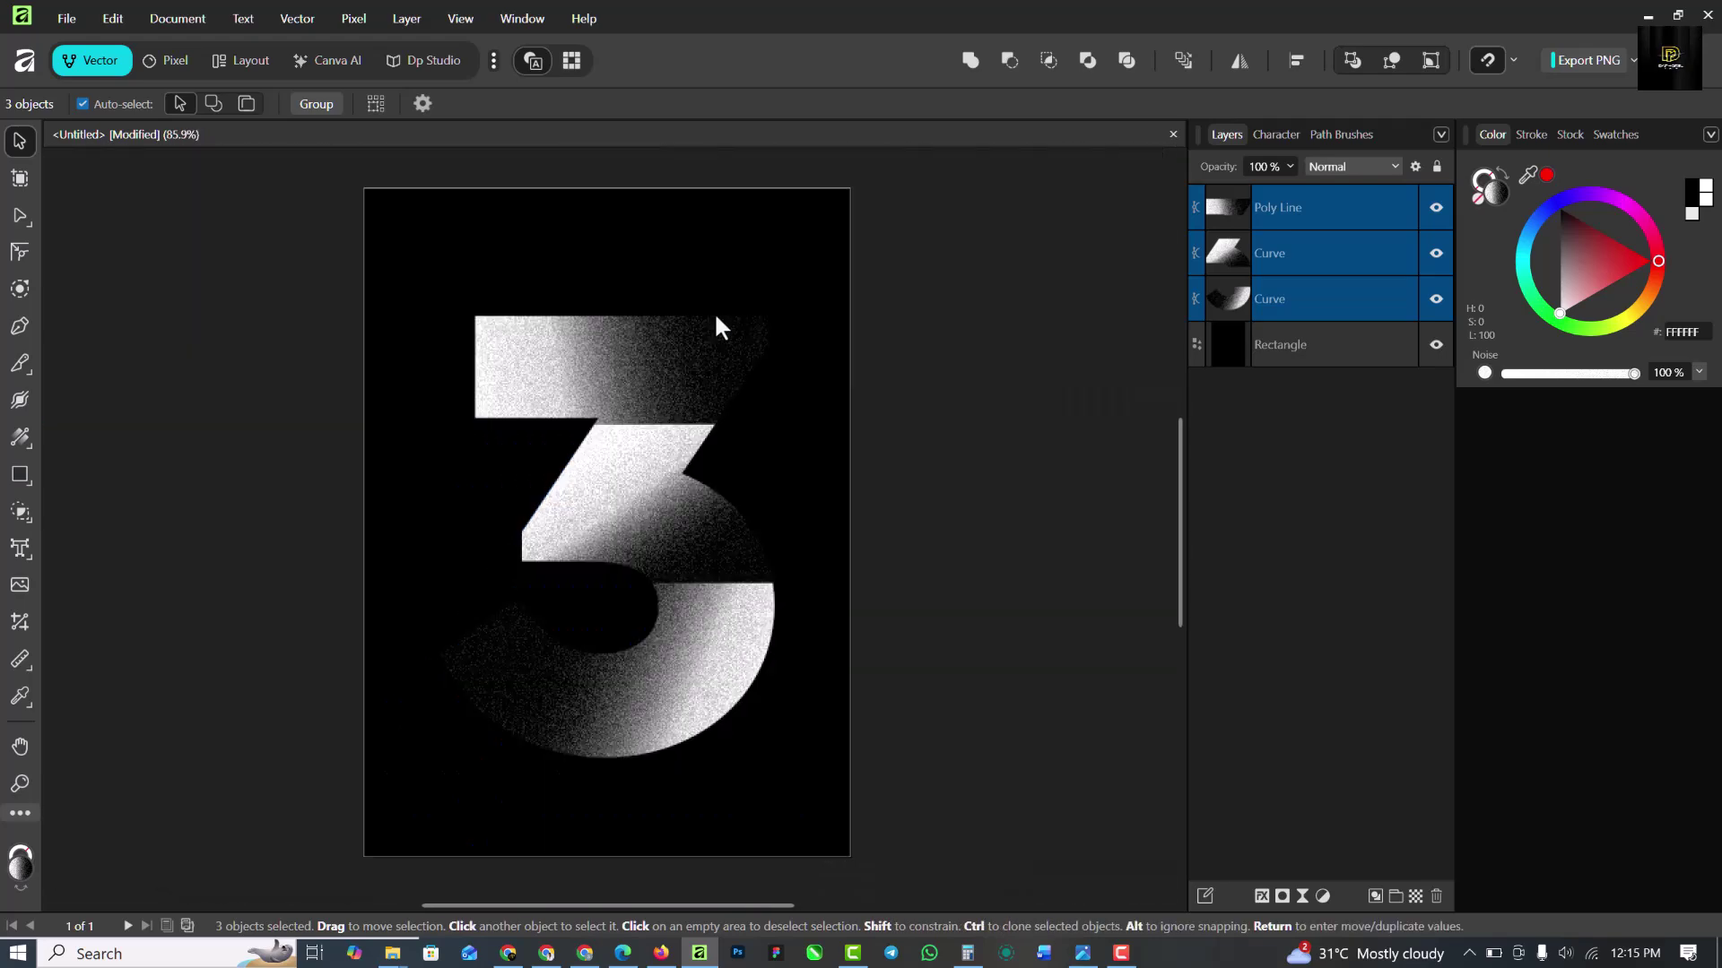
pyautogui.click(748, 224)
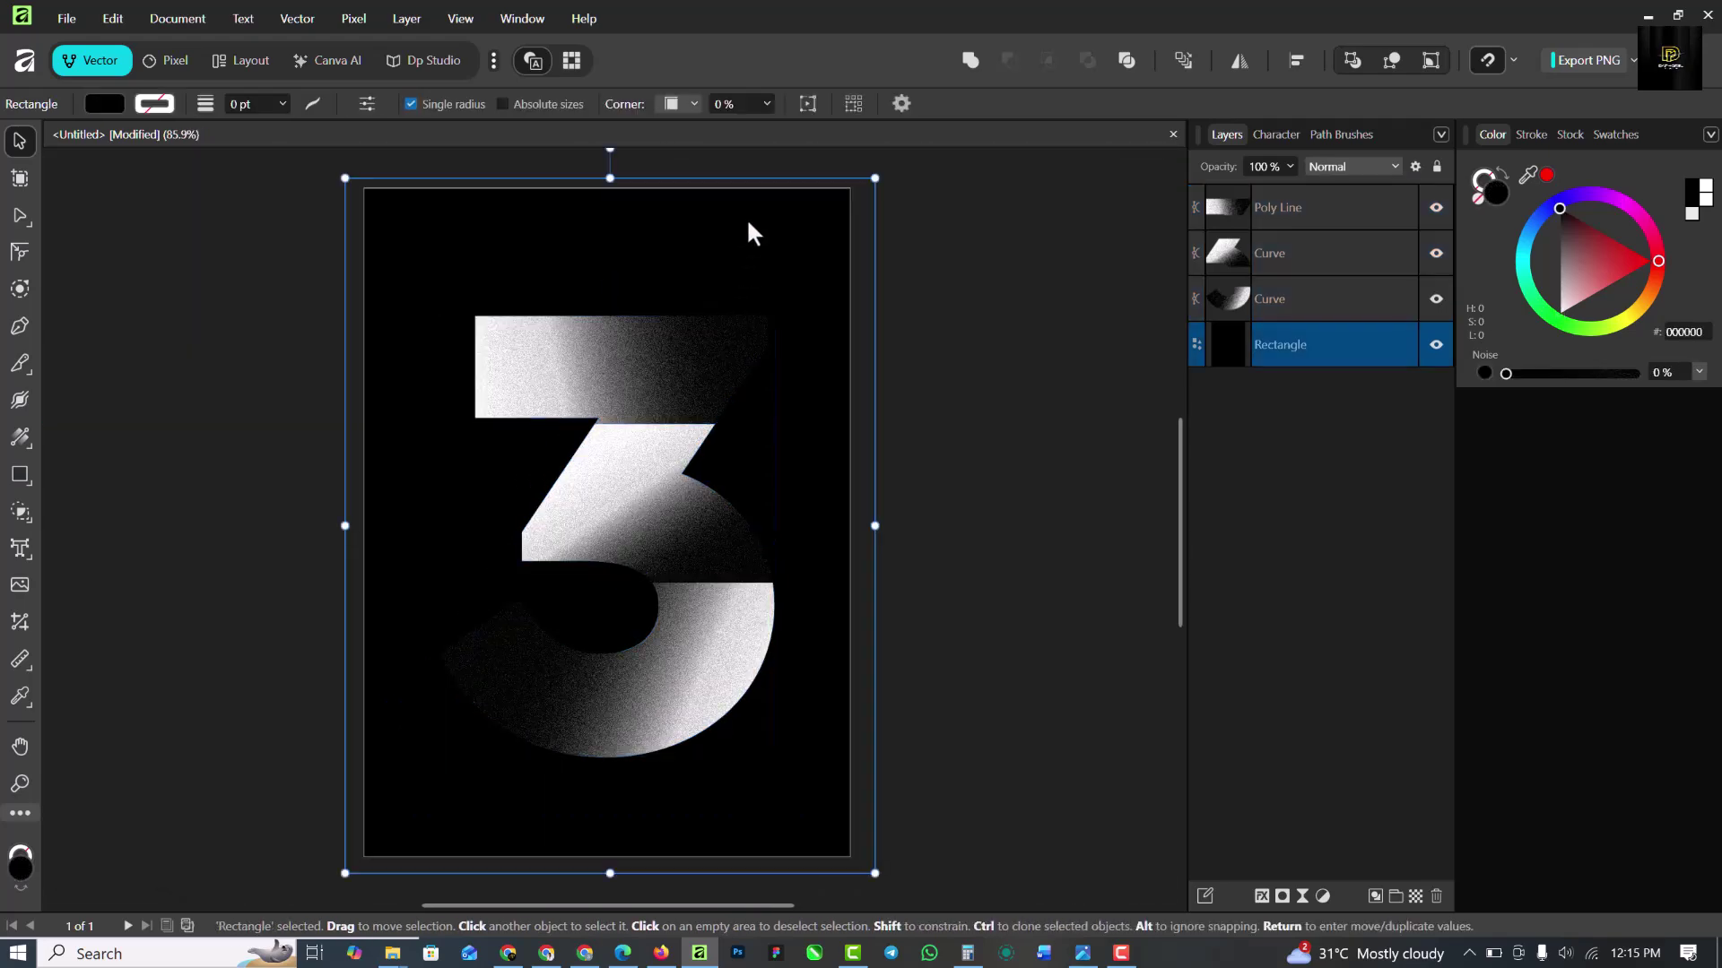
# Nudge the middle piece's gradient start point up-left with the Fill Tool.
pyautogui.click(1295, 298)
pyautogui.keyDown('shift'); pyautogui.click(1341, 214); pyautogui.keyUp('shift')
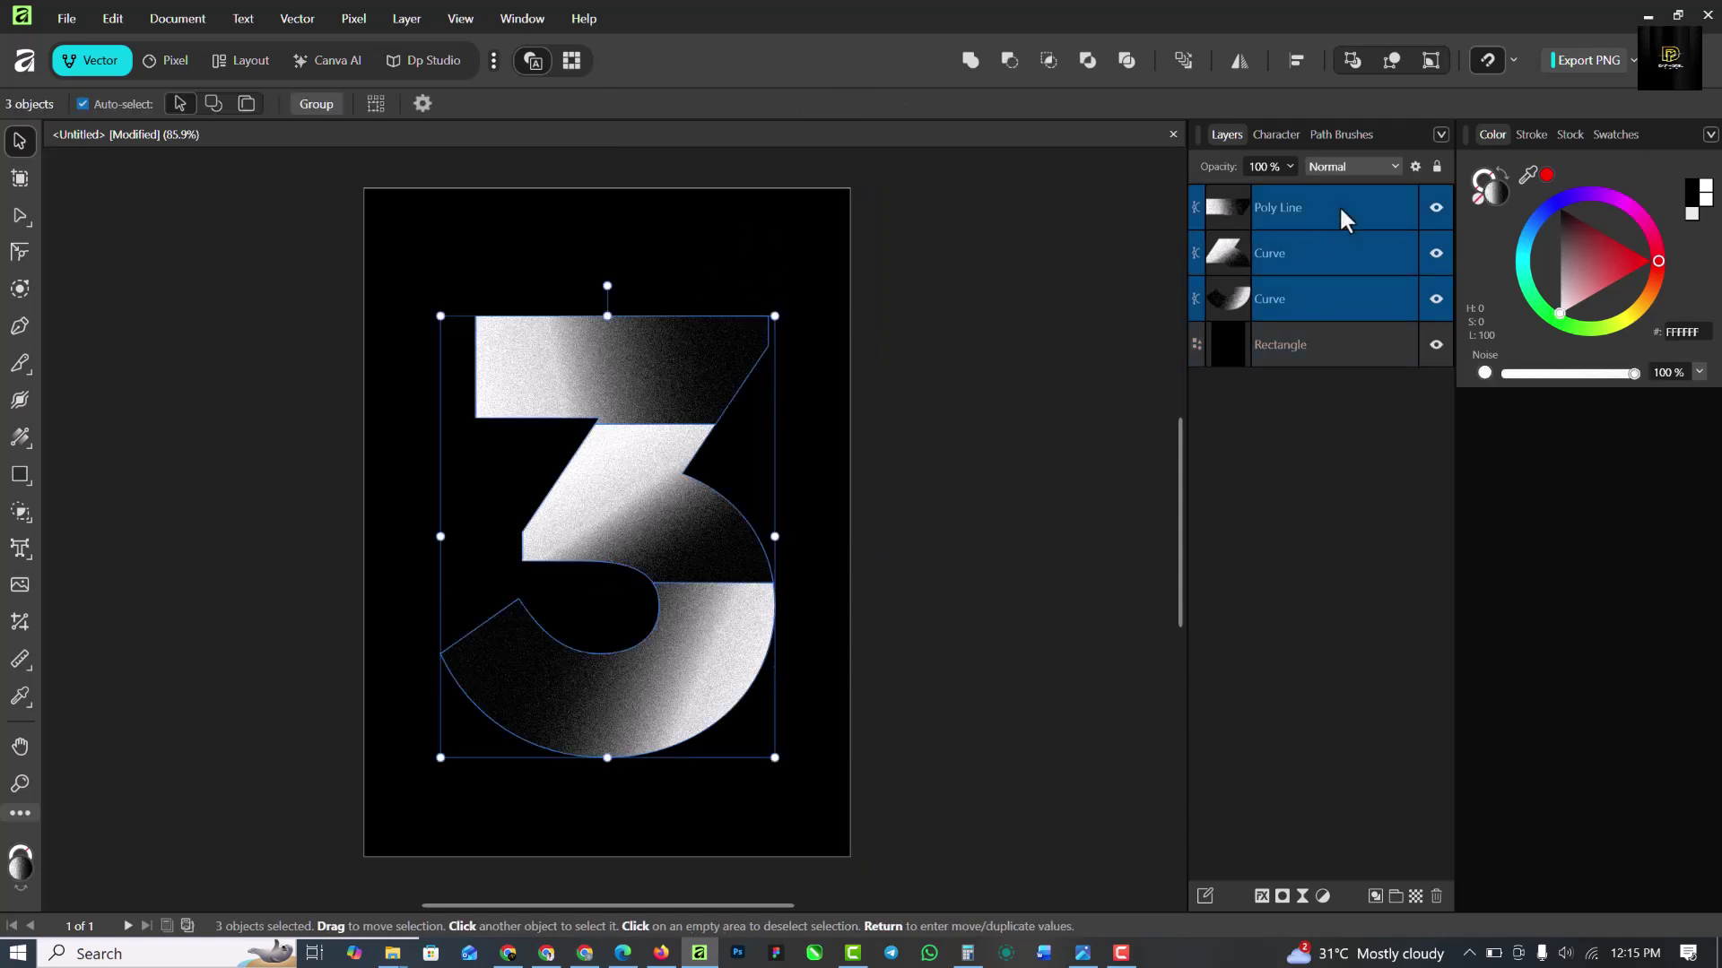
pyautogui.click(683, 527)
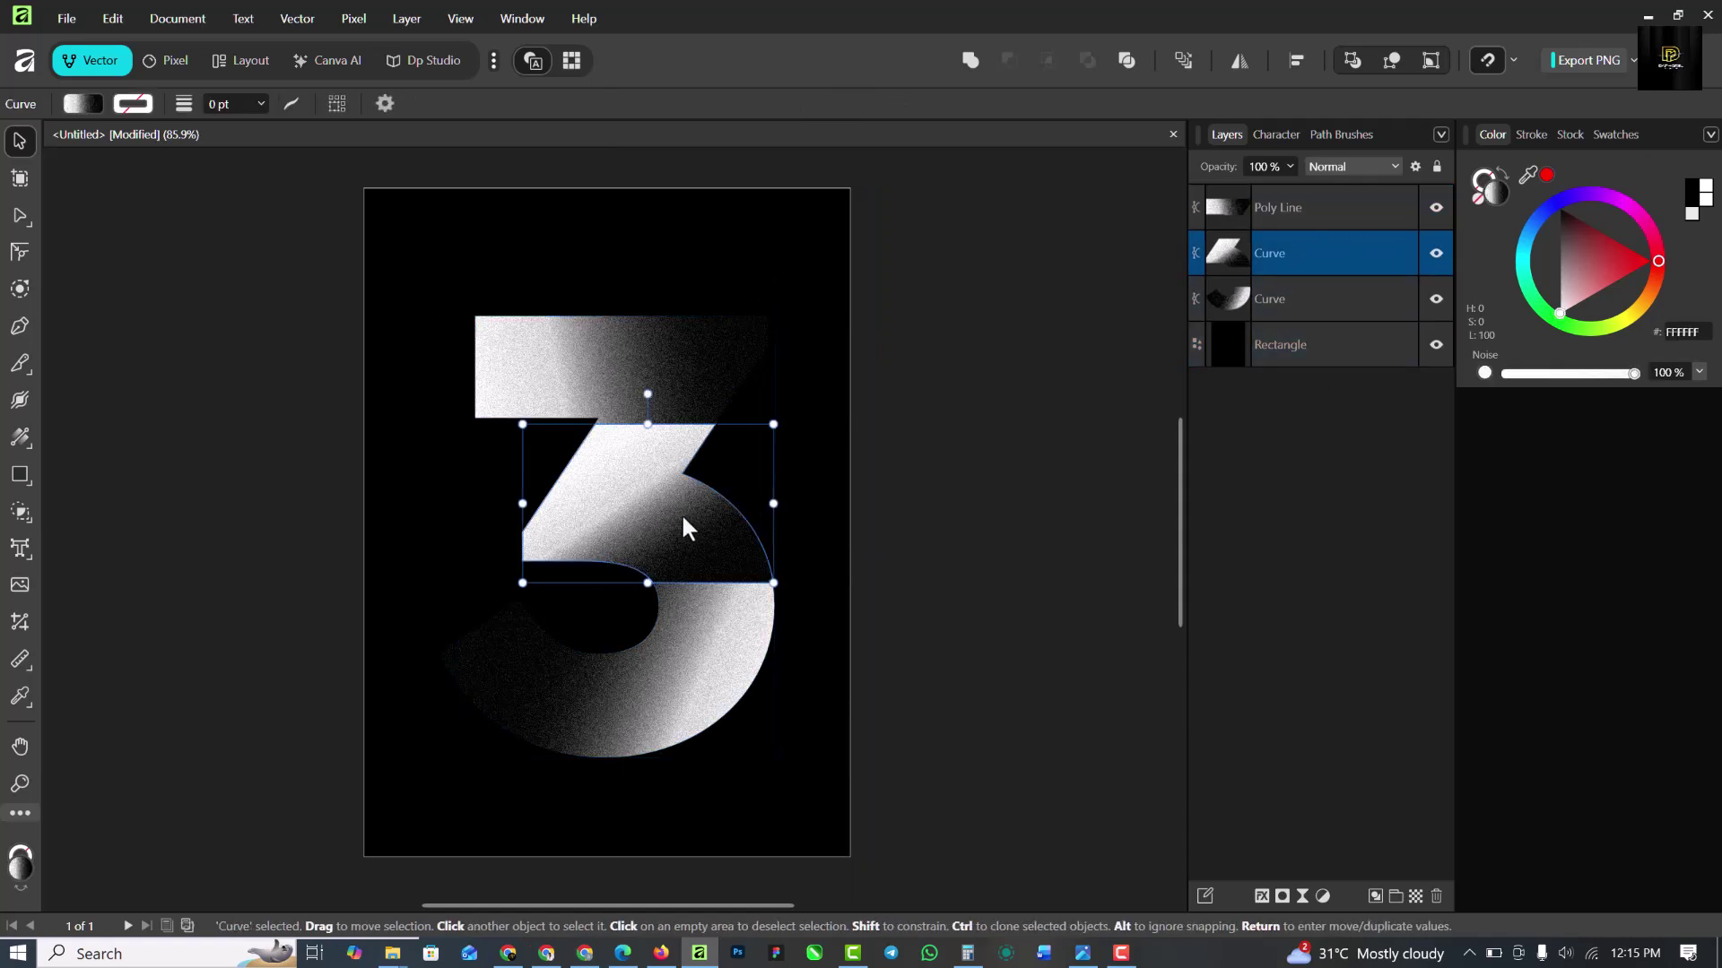
pyautogui.press('g')
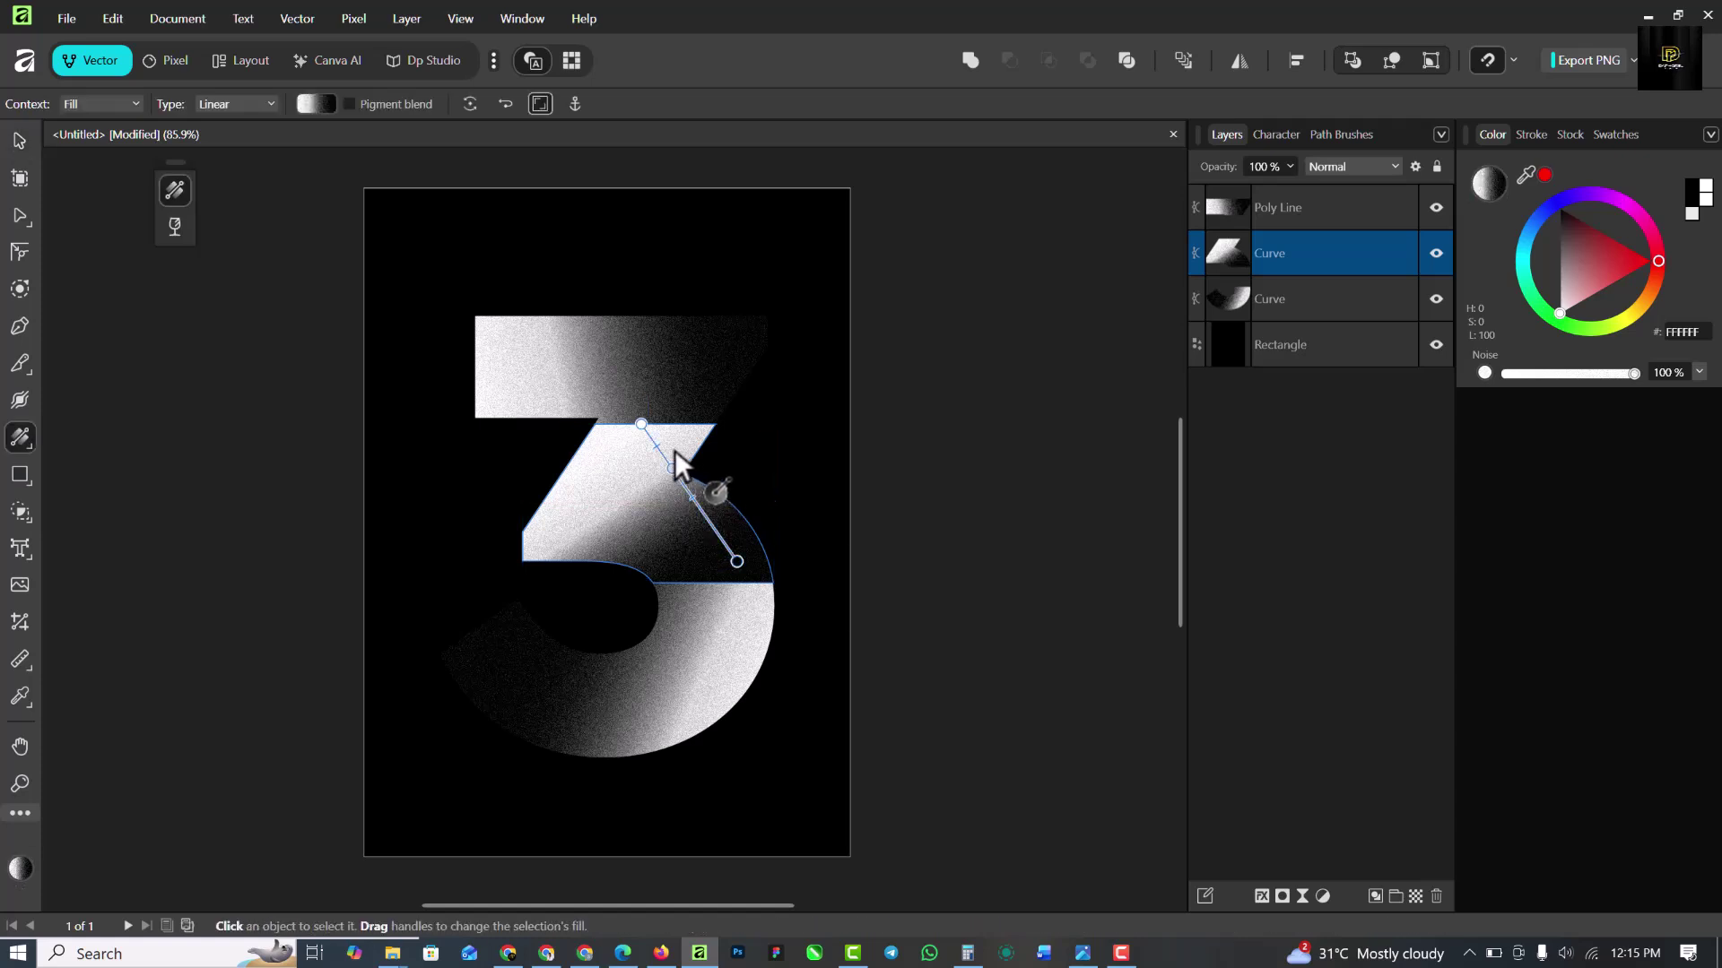
pyautogui.moveTo(621, 387); pyautogui.dragTo(622, 386)
# Group the three pieces with Ctrl+G and name the group 'NO 3'.
pyautogui.press('v')
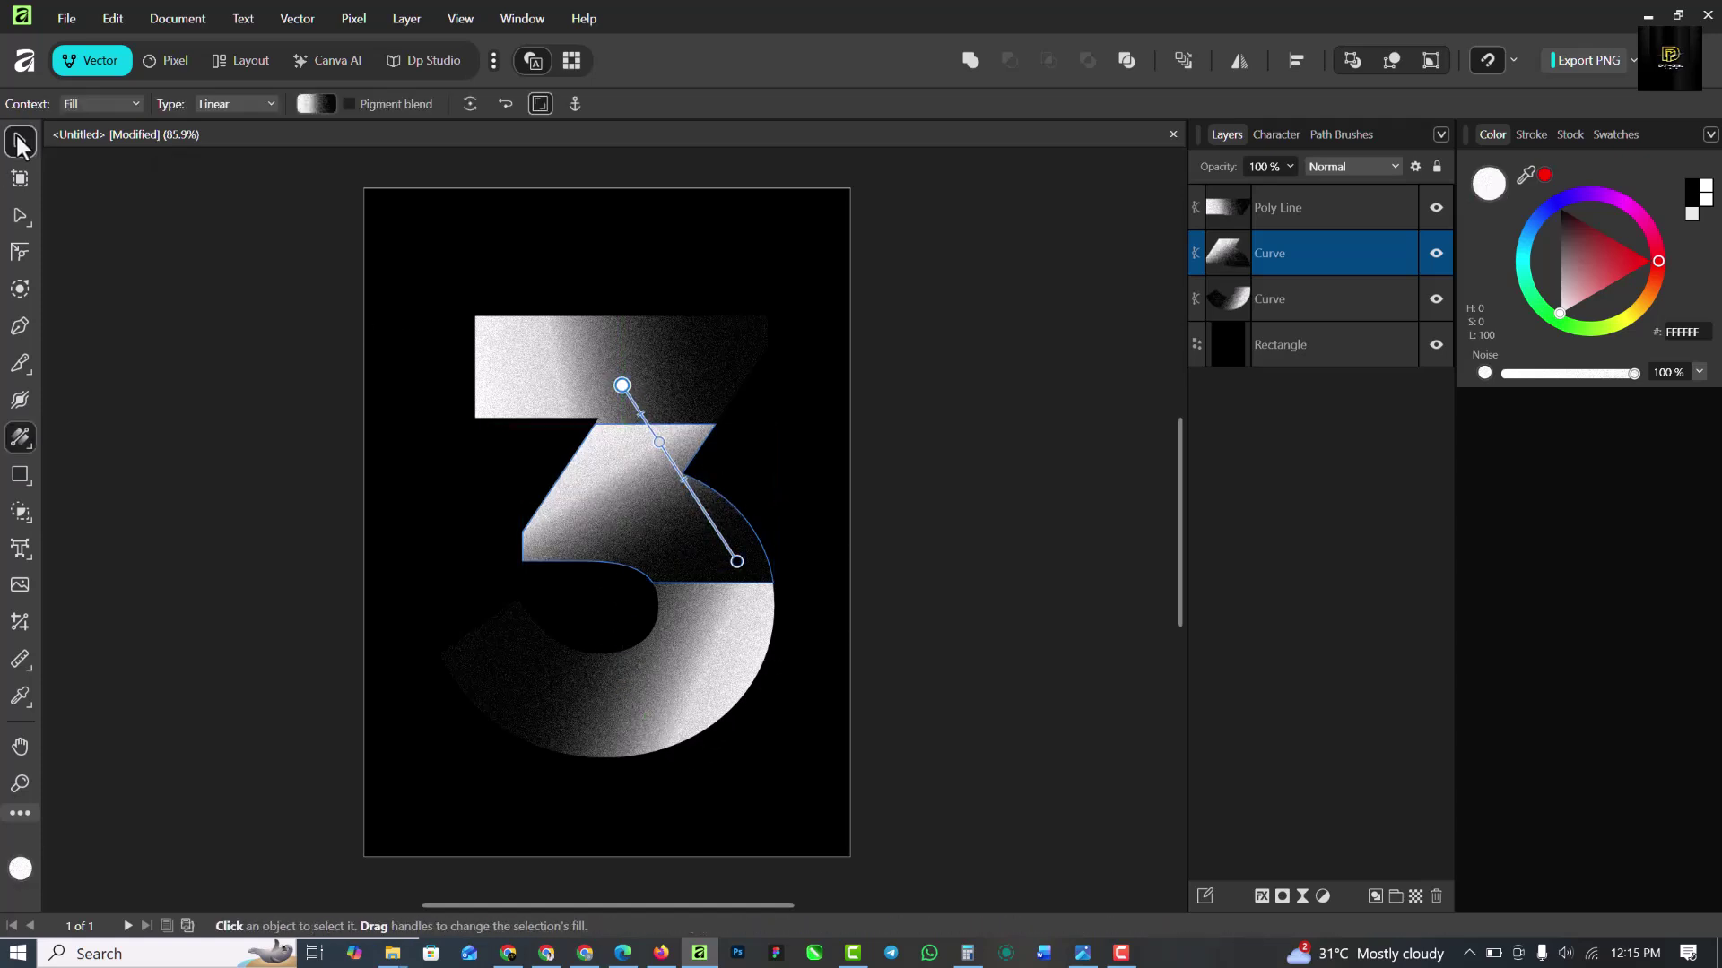
pyautogui.click(1330, 221)
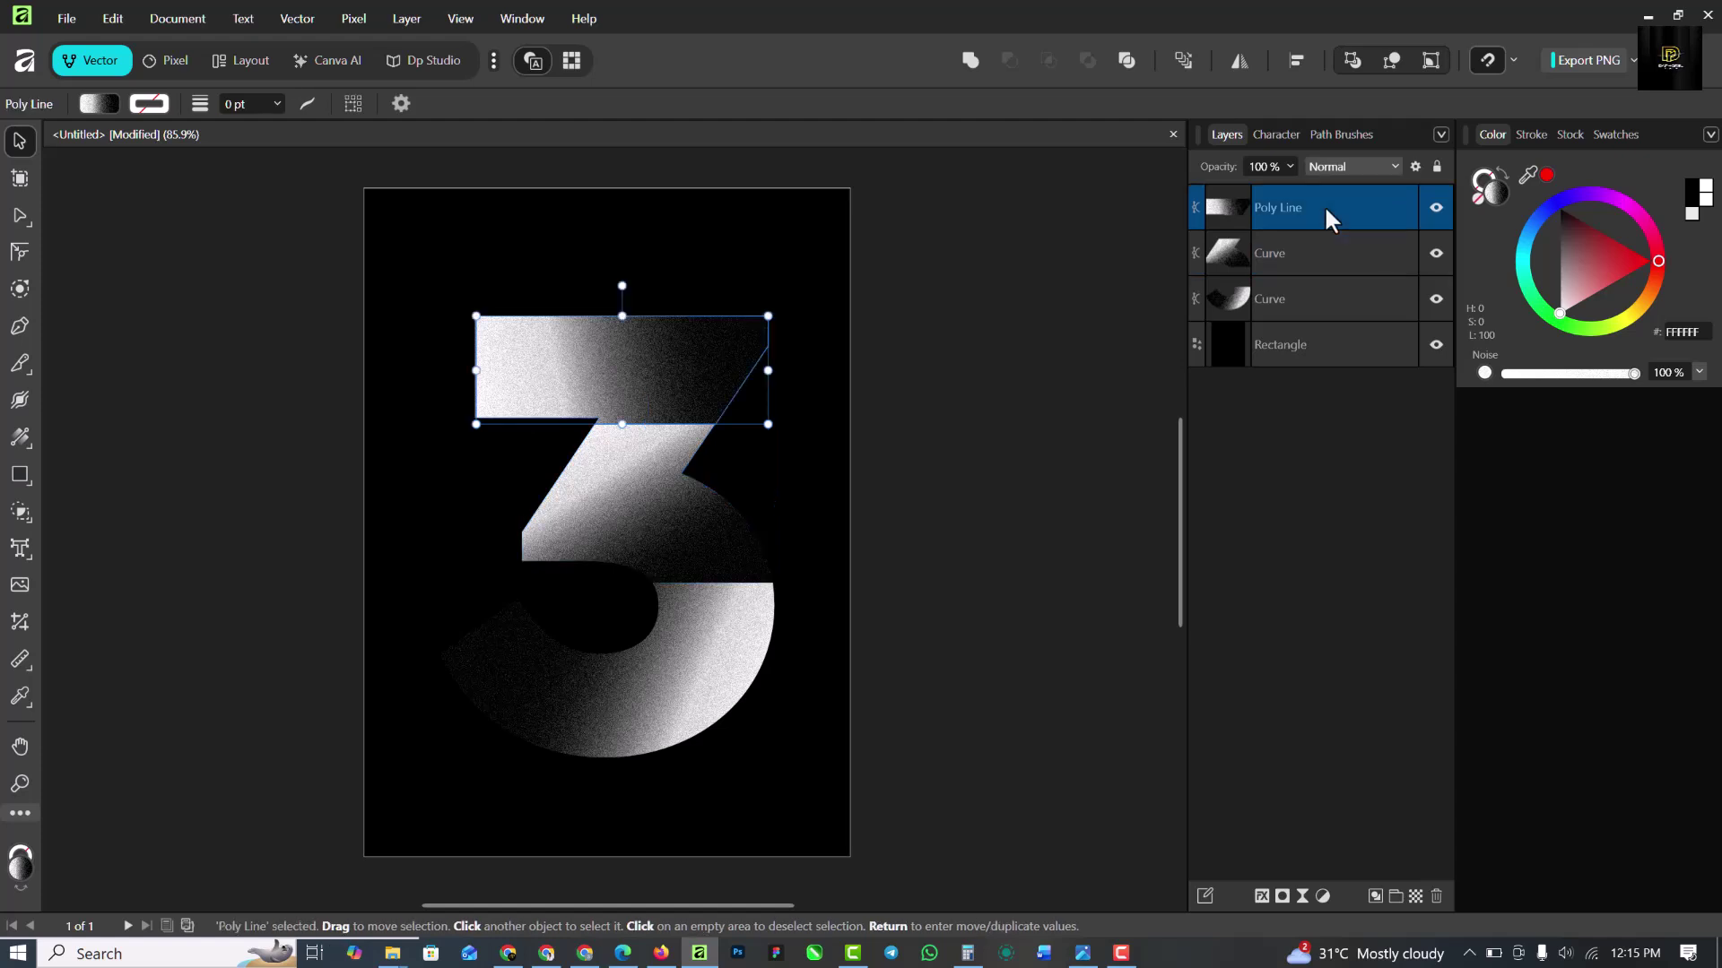
pyautogui.keyDown('shift'); pyautogui.click(1331, 301); pyautogui.keyUp('shift')
pyautogui.hotkey('ctrl', 'g')
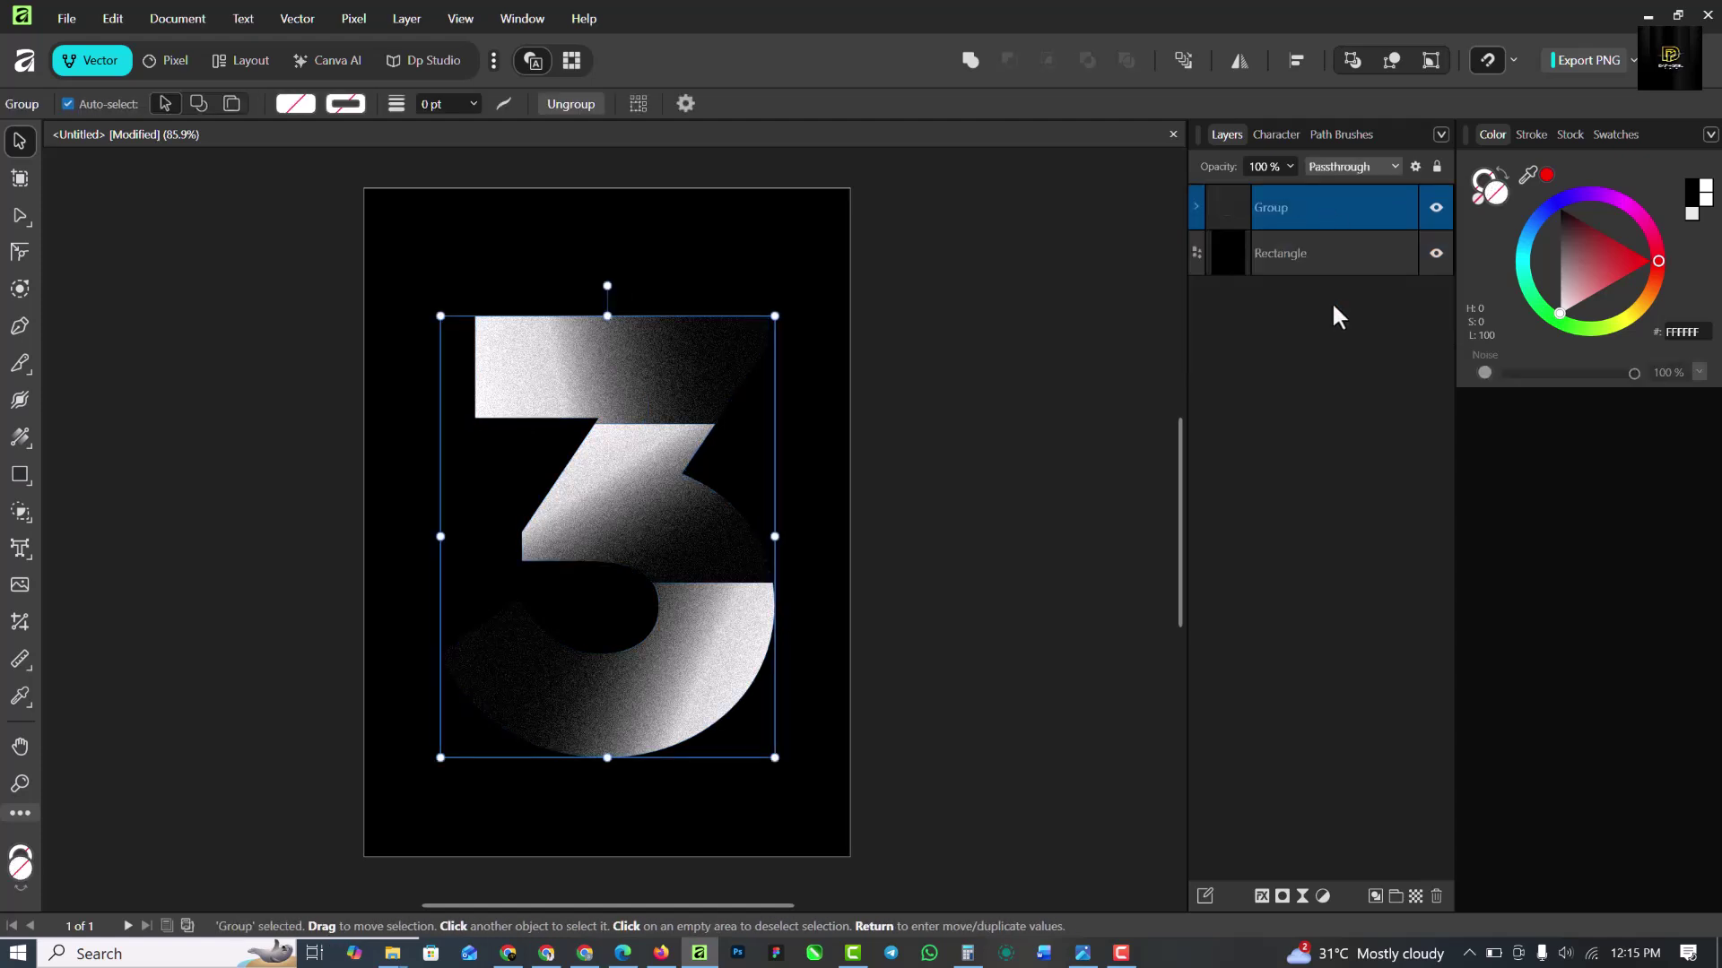
pyautogui.doubleClick(1271, 207)
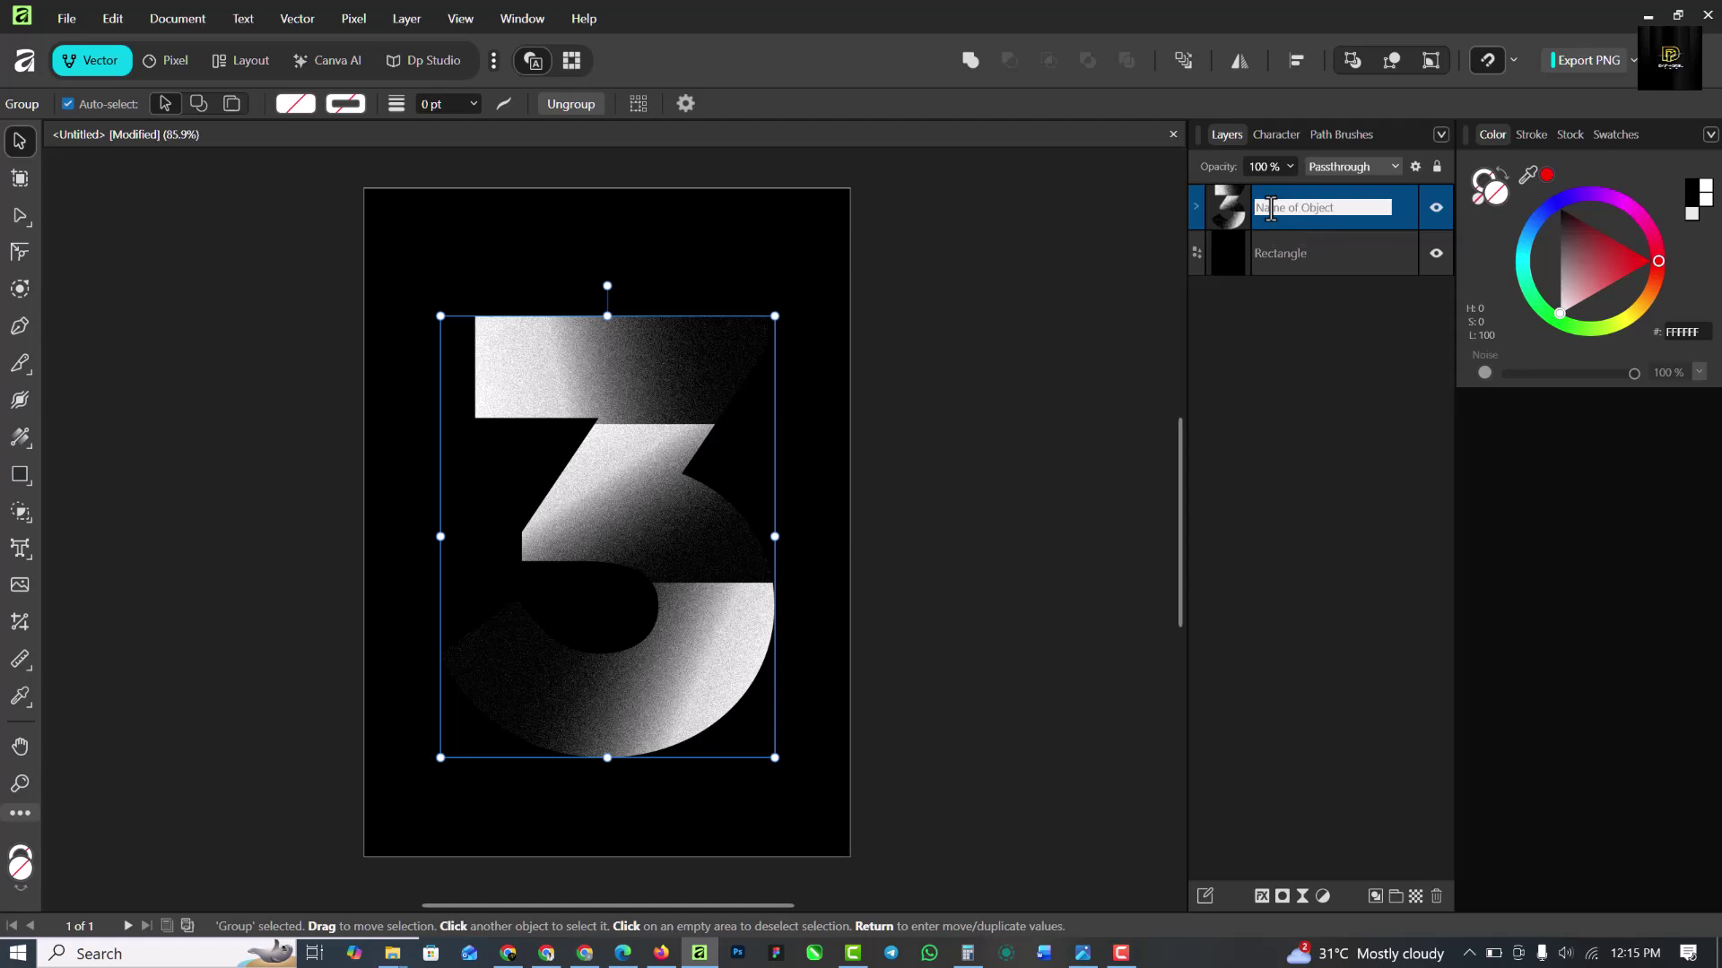
pyautogui.write('NO 3')
pyautogui.press('Return')
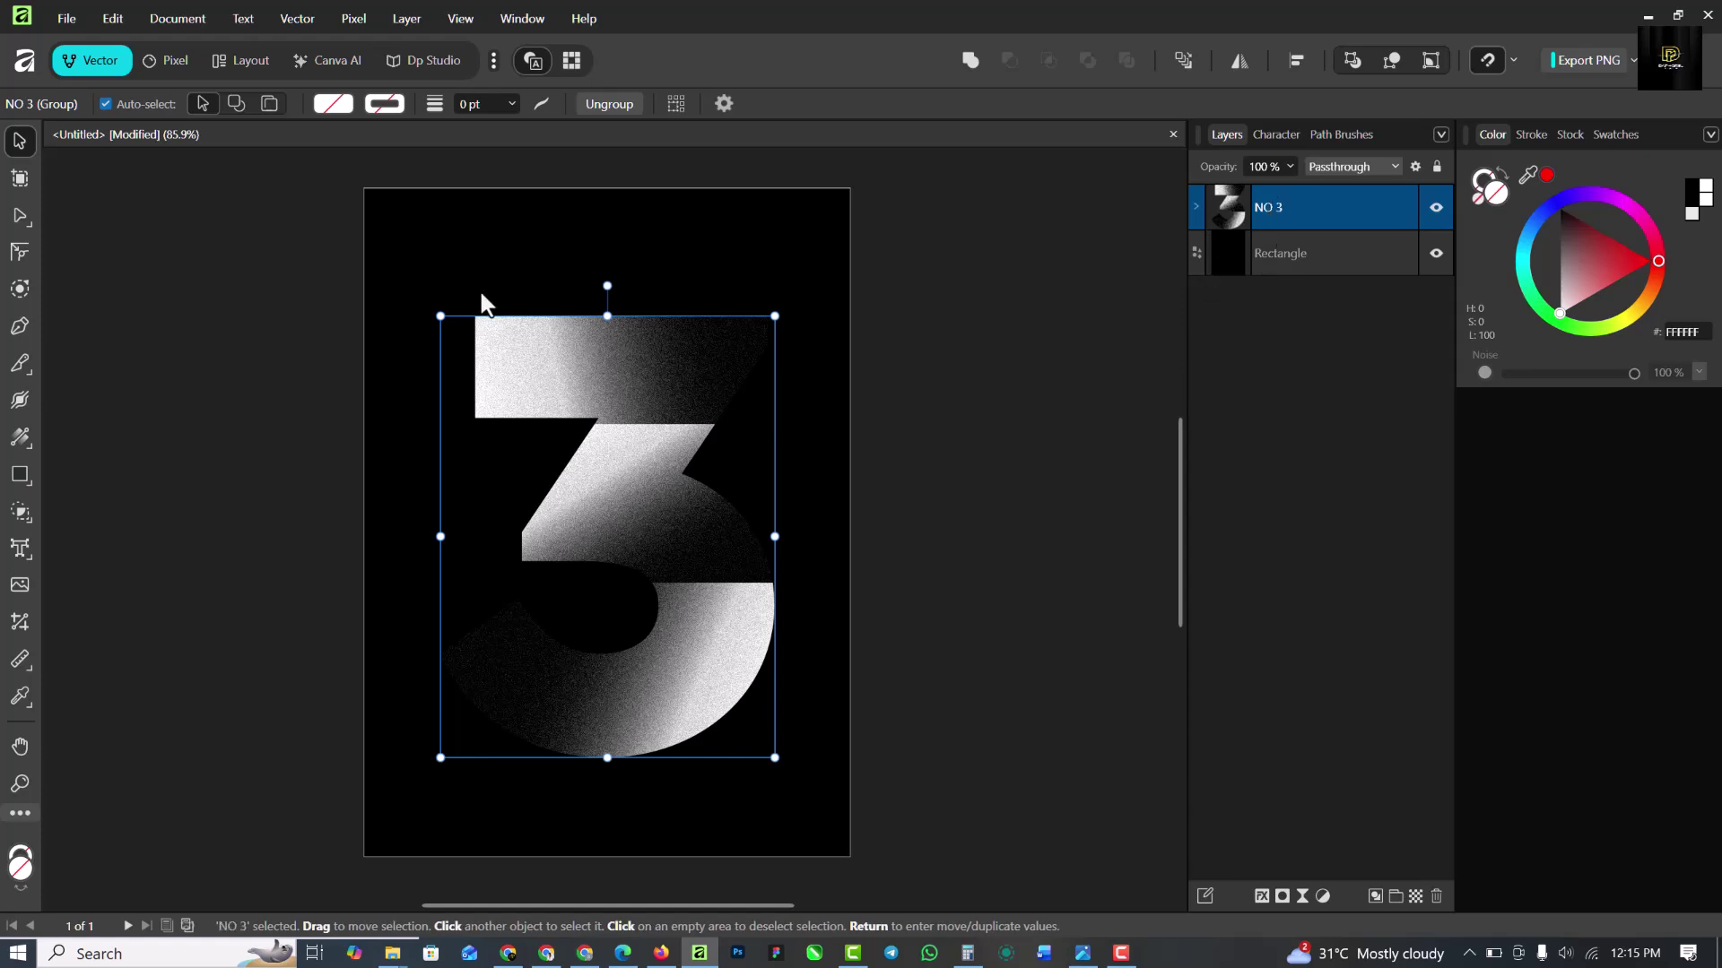
# Add a Recolor adjustment at hue 280 over the grainy number 3.
pyautogui.click(1322, 896)
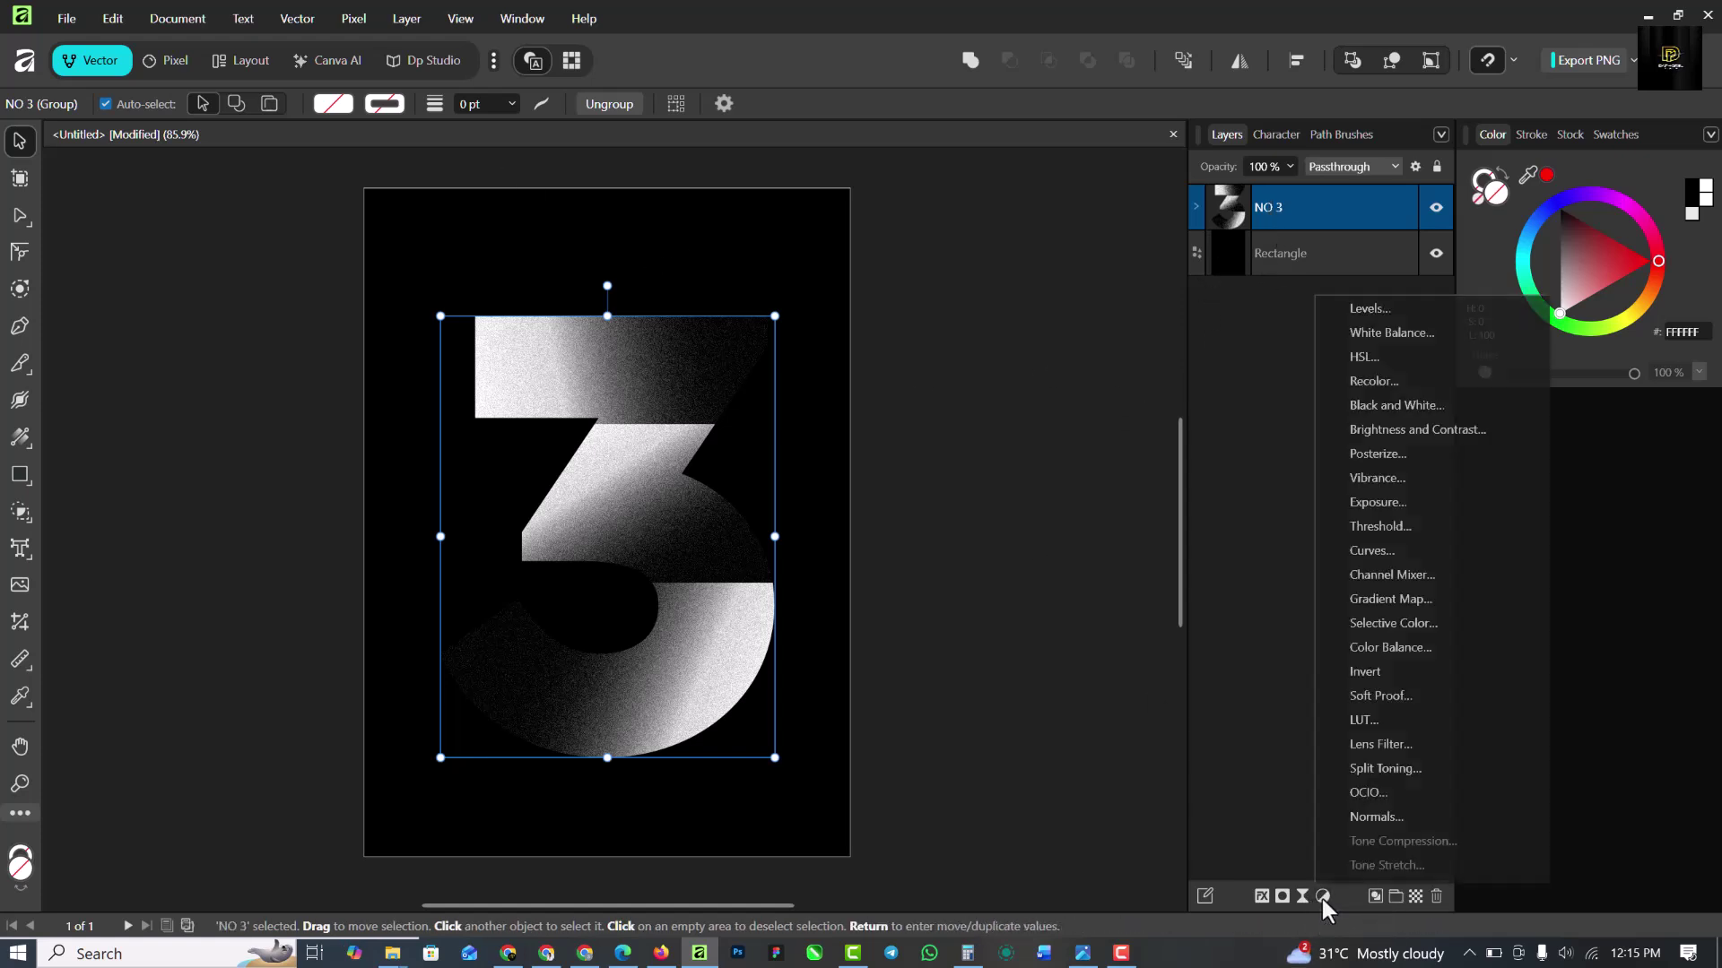
pyautogui.click(1411, 381)
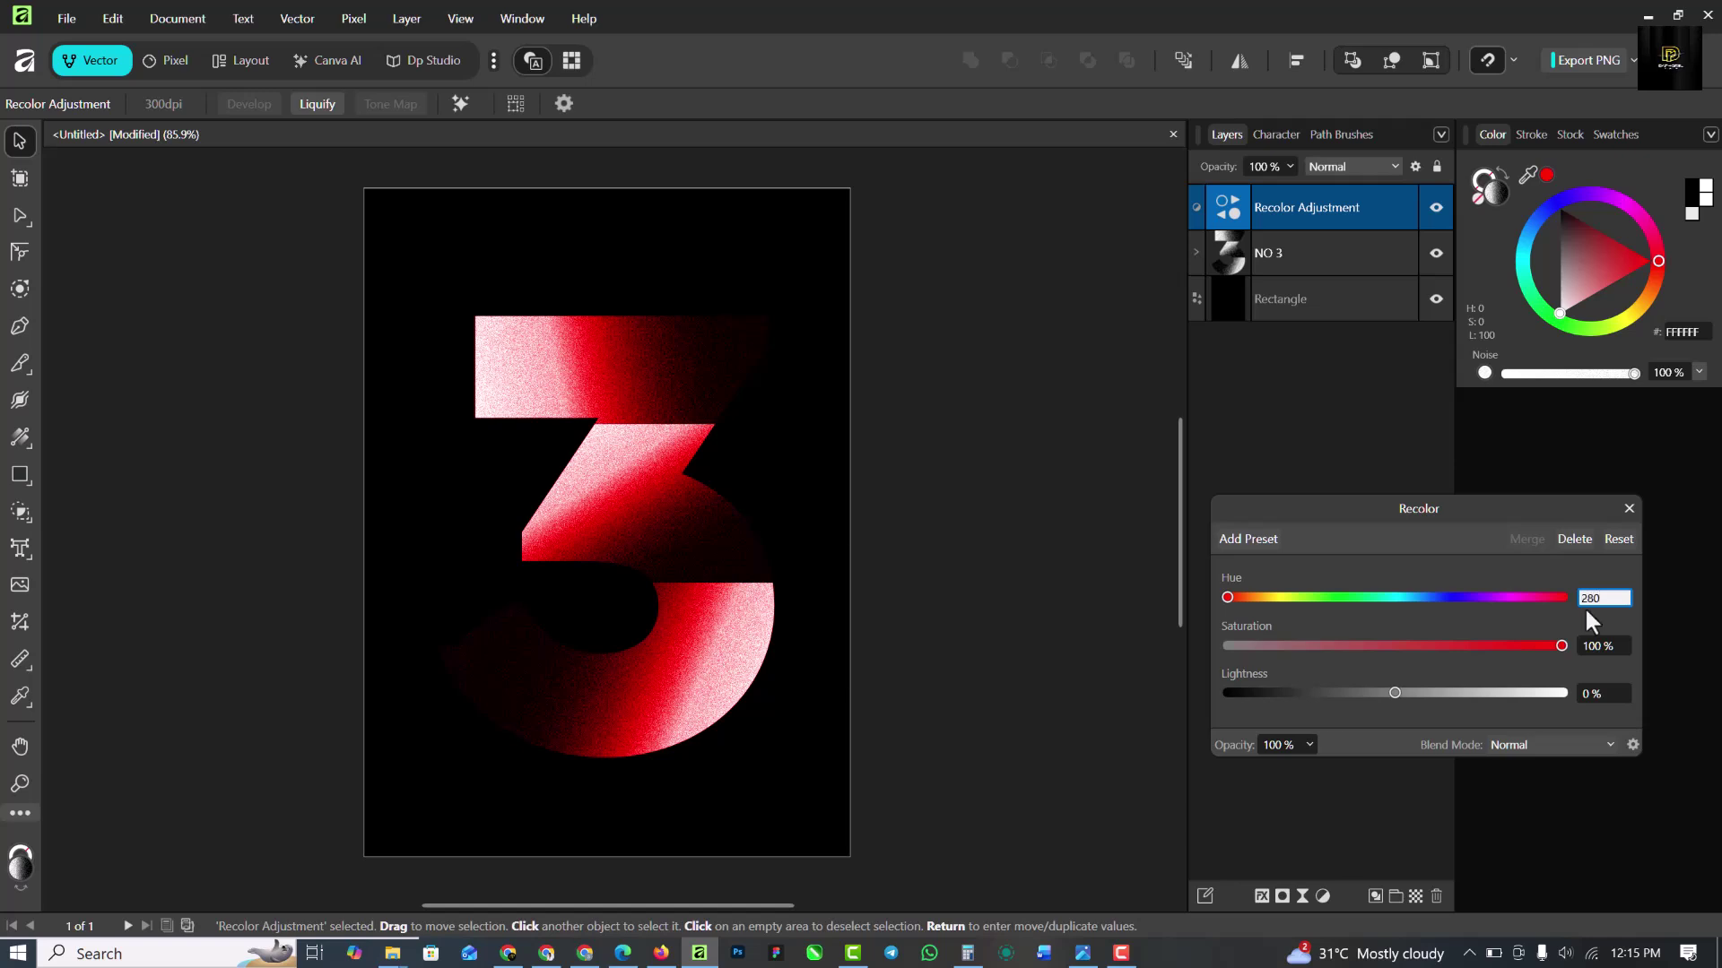
pyautogui.press('Return')
# Reshape the middle piece's gradient with the Gradient tool, undoing a too-short attempt.
pyautogui.click(608, 491)
pyautogui.press('g')
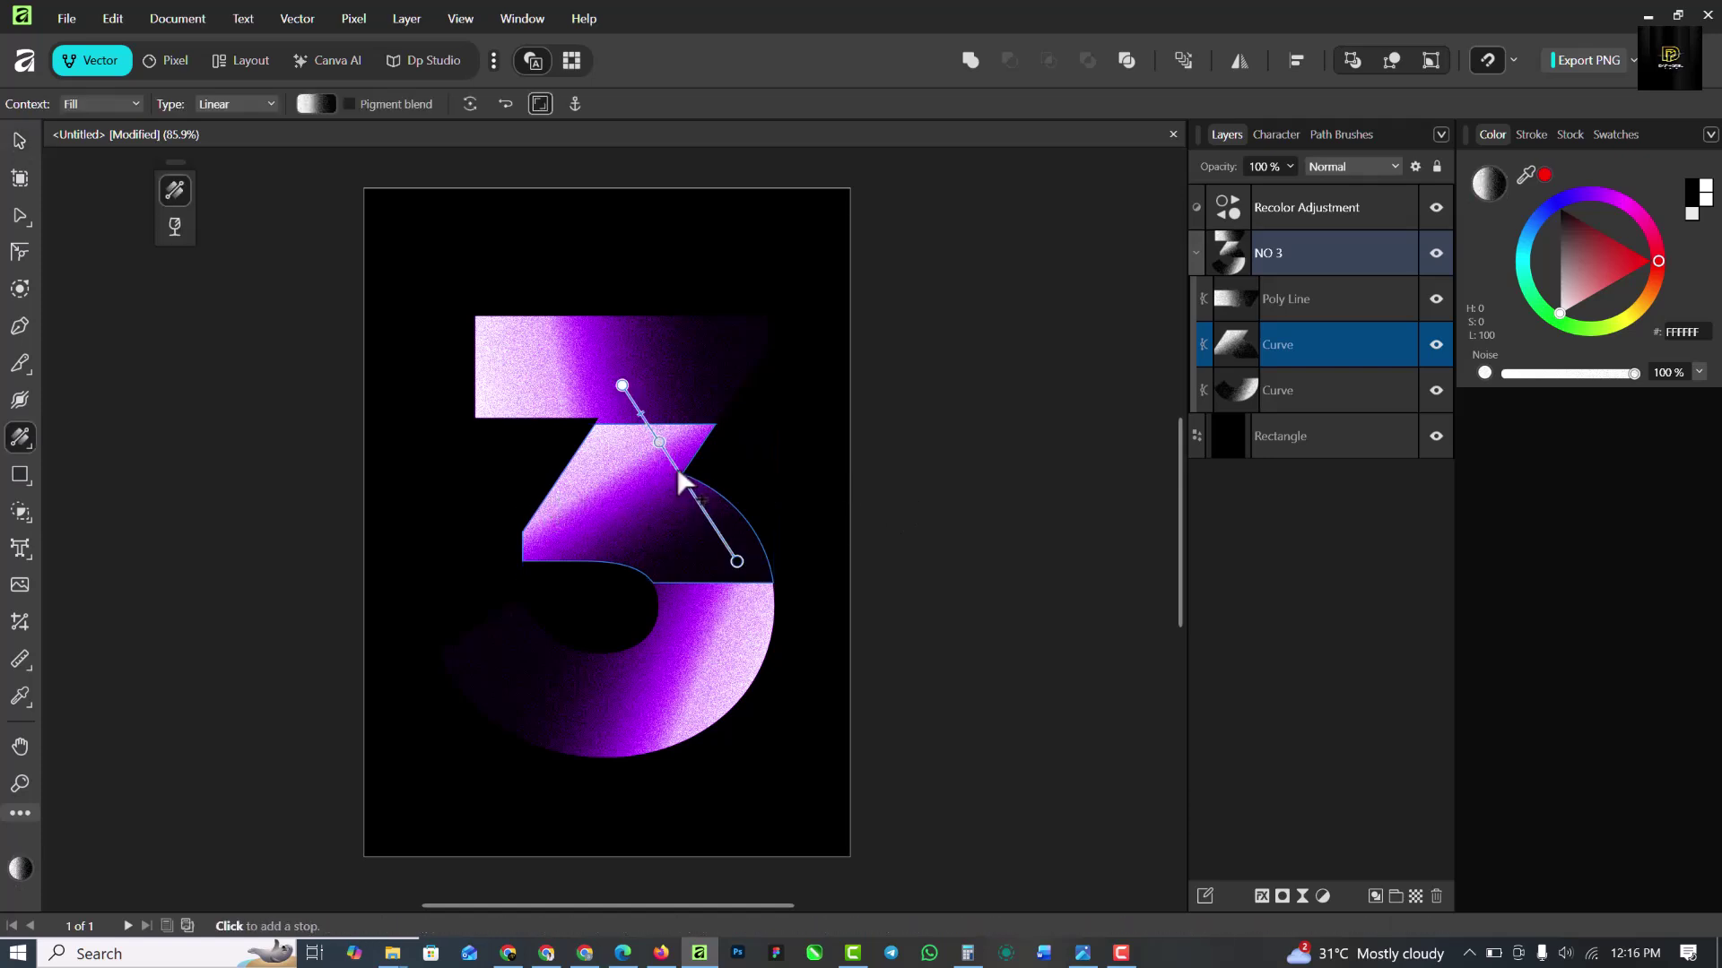
pyautogui.moveTo(678, 470); pyautogui.dragTo(715, 530)
pyautogui.hotkey('ctrl', 'z')
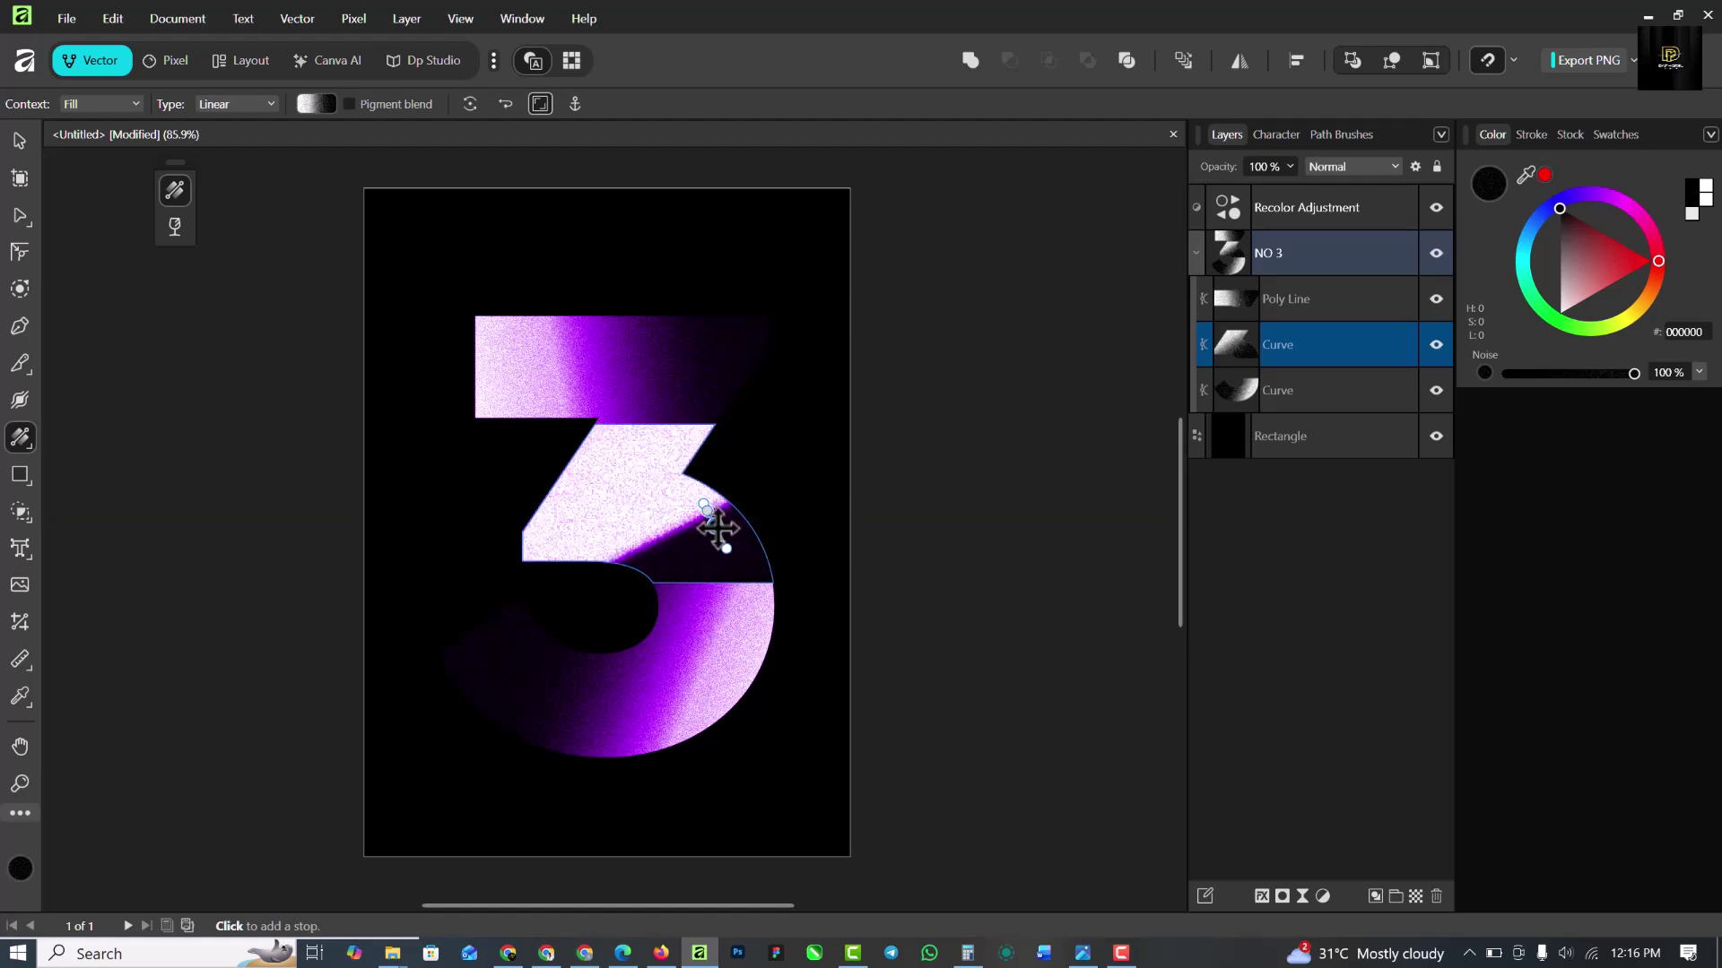
pyautogui.hotkey('ctrl', 'z')
pyautogui.moveTo(622, 386); pyautogui.dragTo(639, 423)
# Pull in the lower piece and top bar gradients, then collapse NO 3 and deselect.
pyautogui.click(692, 725)
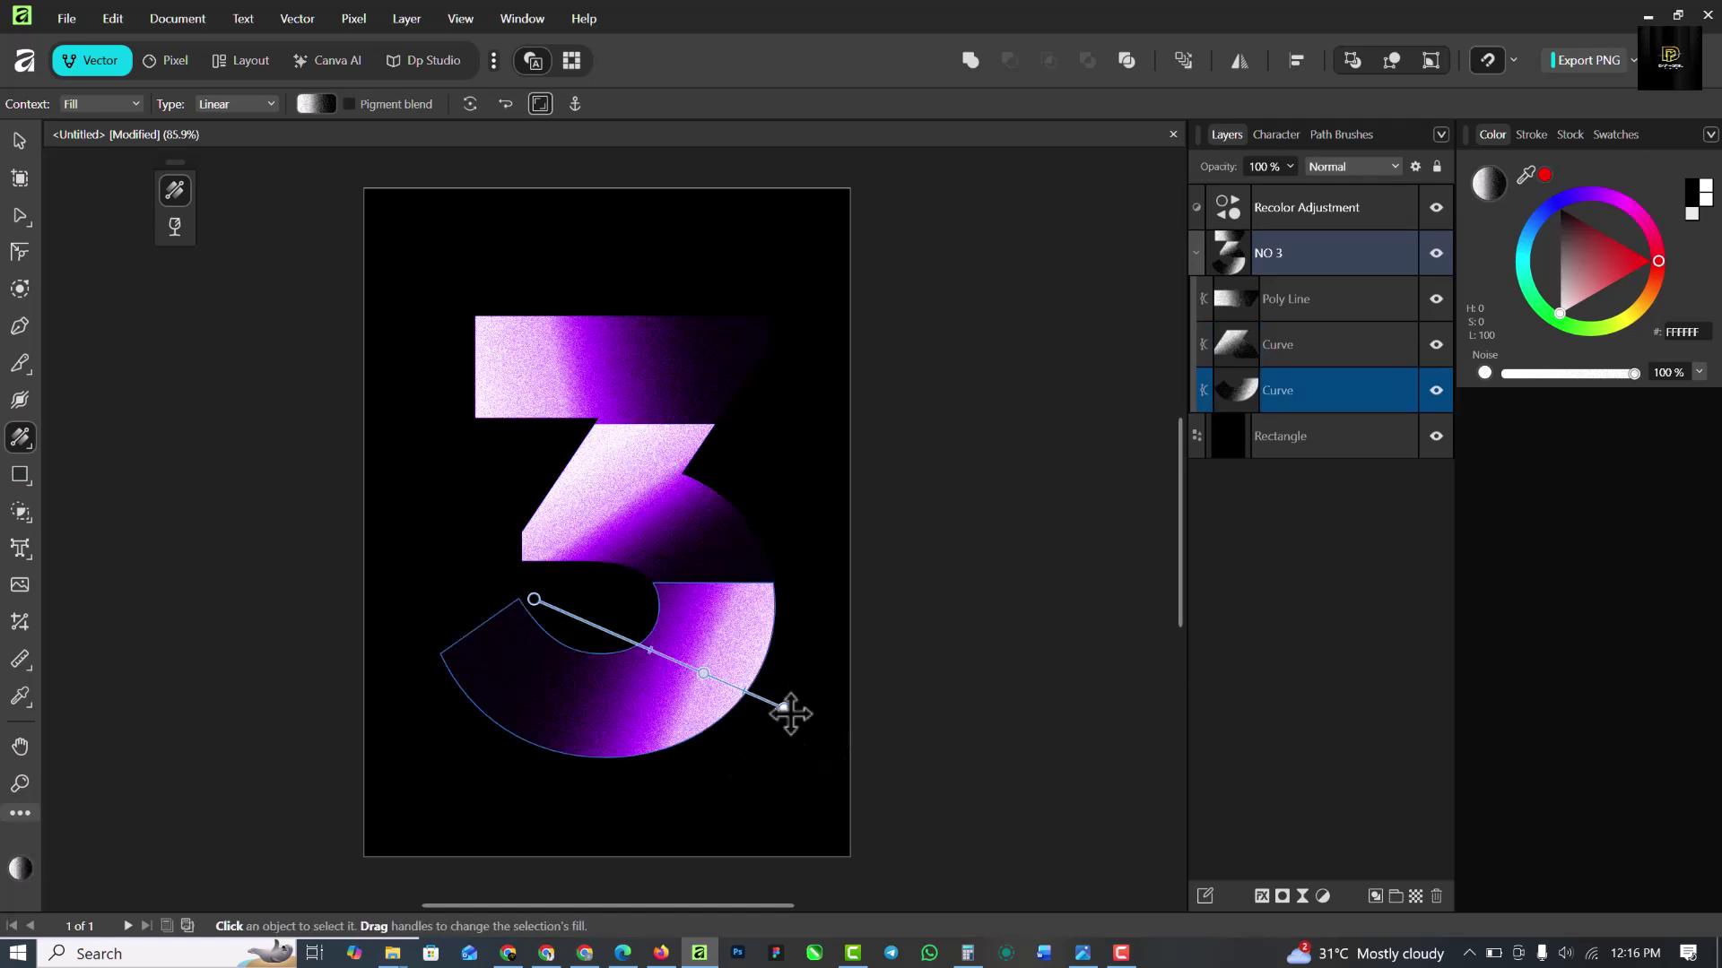
pyautogui.moveTo(769, 704); pyautogui.dragTo(751, 695)
pyautogui.click(496, 405)
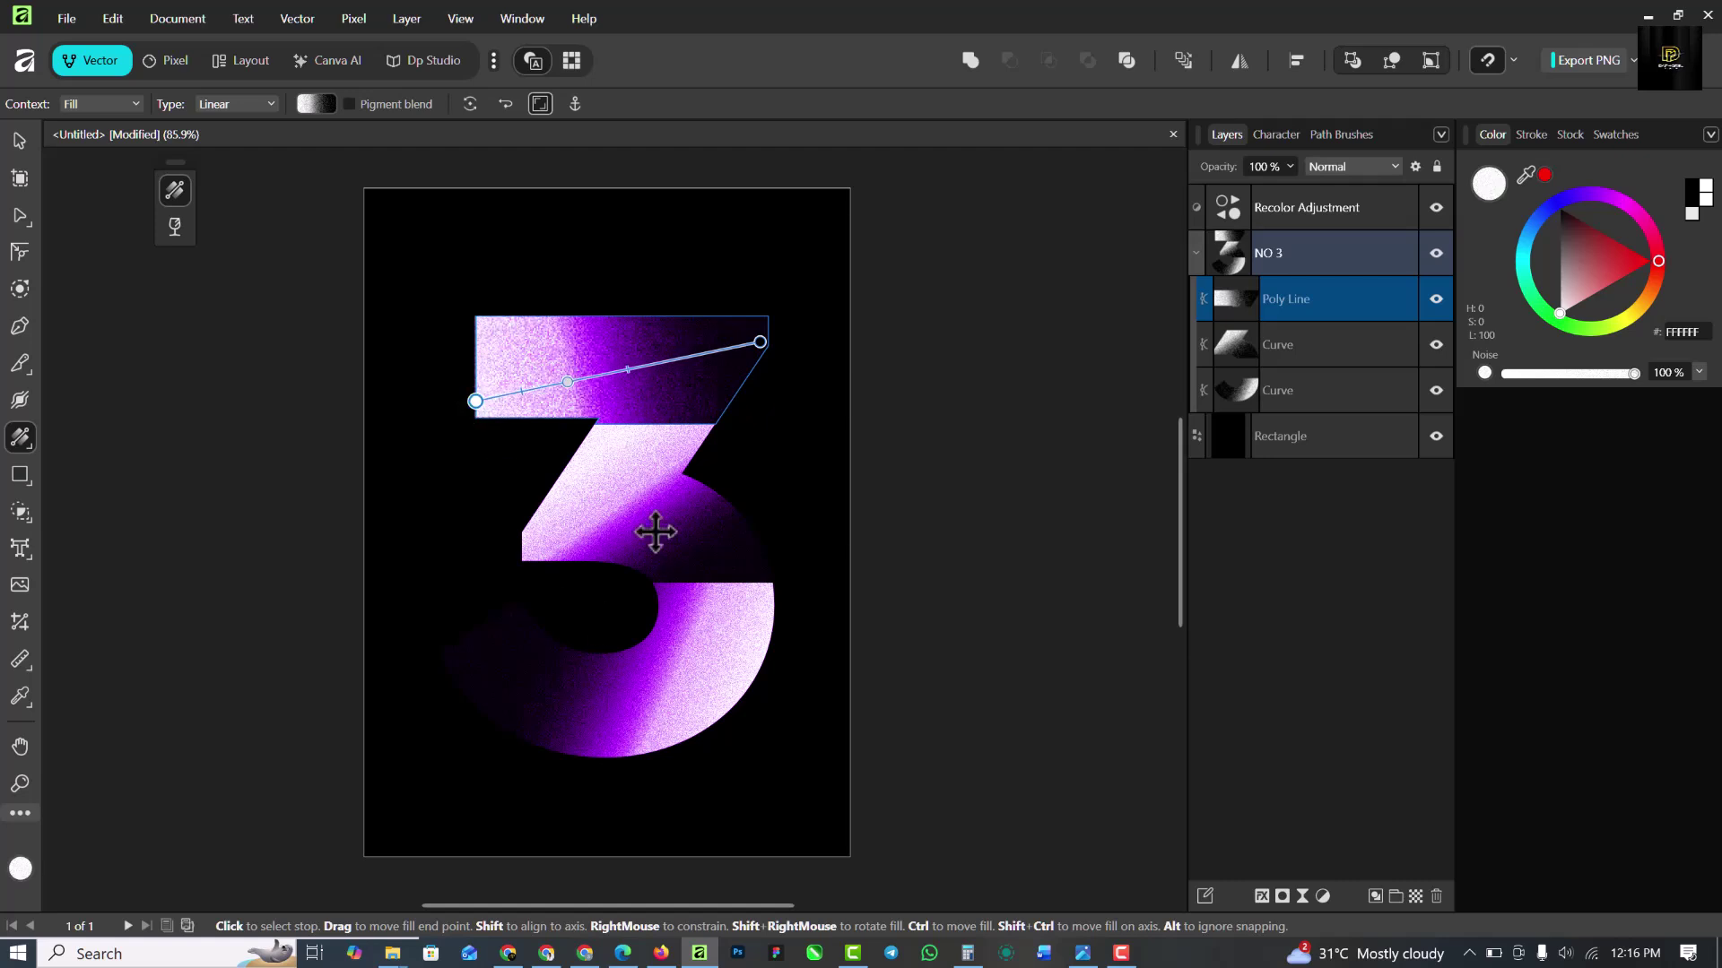
pyautogui.click(1193, 254)
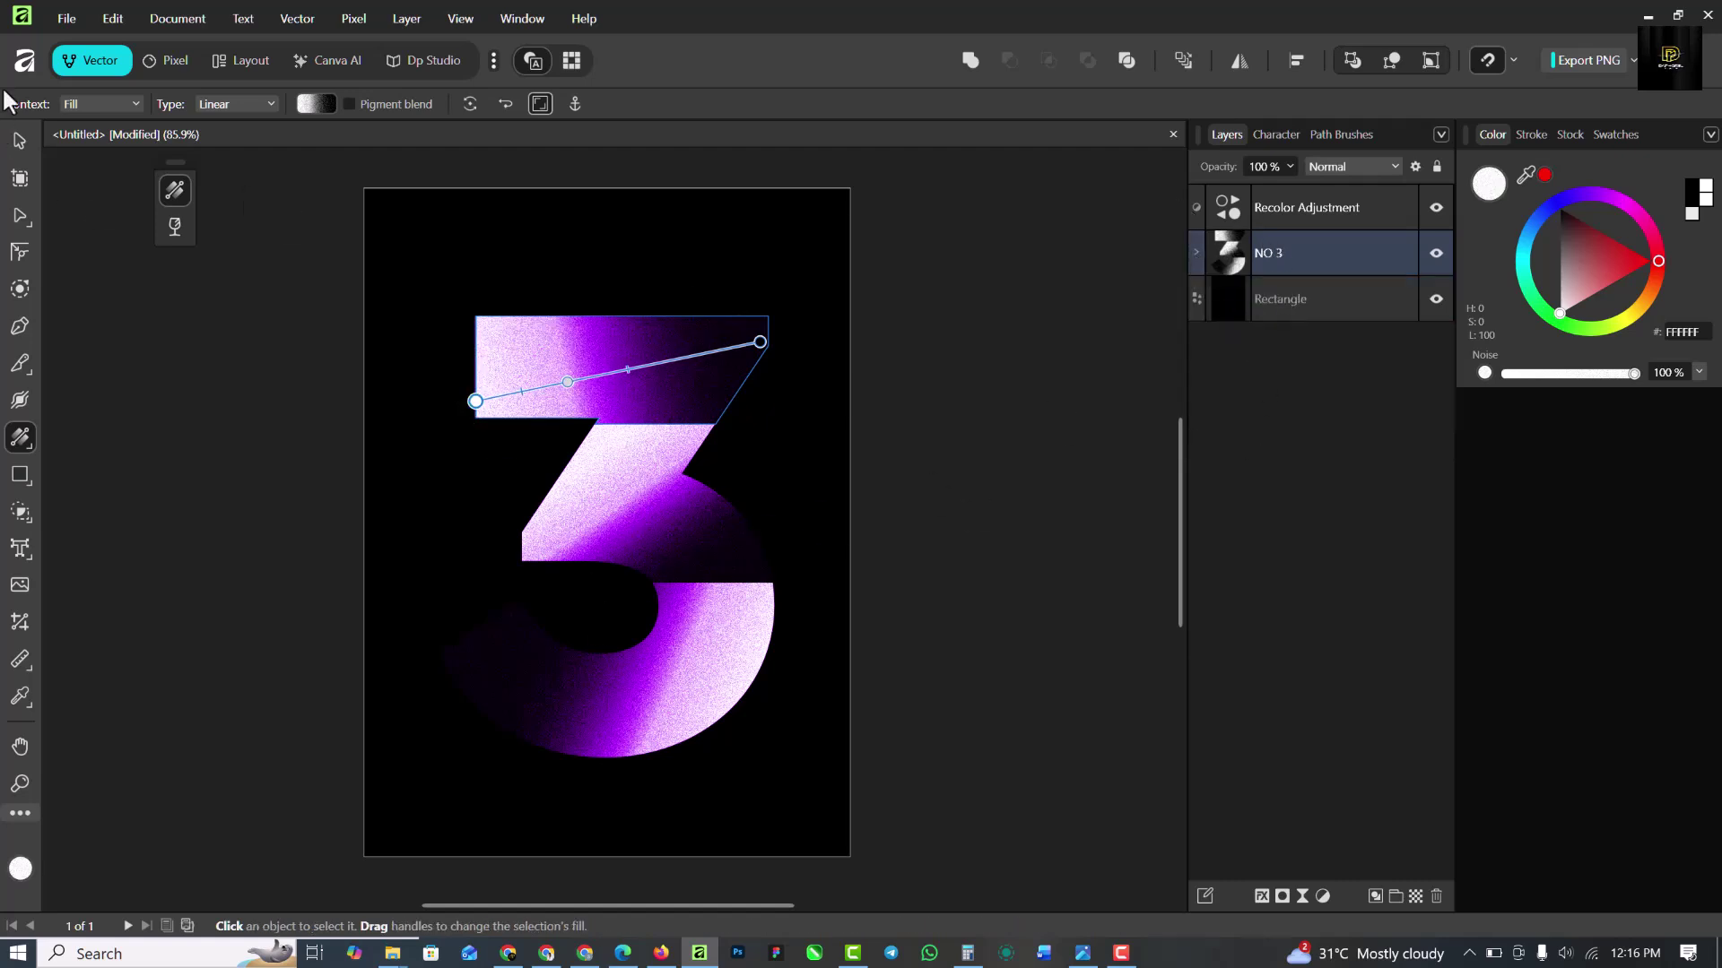
pyautogui.click(20, 141)
pyautogui.click(972, 384)
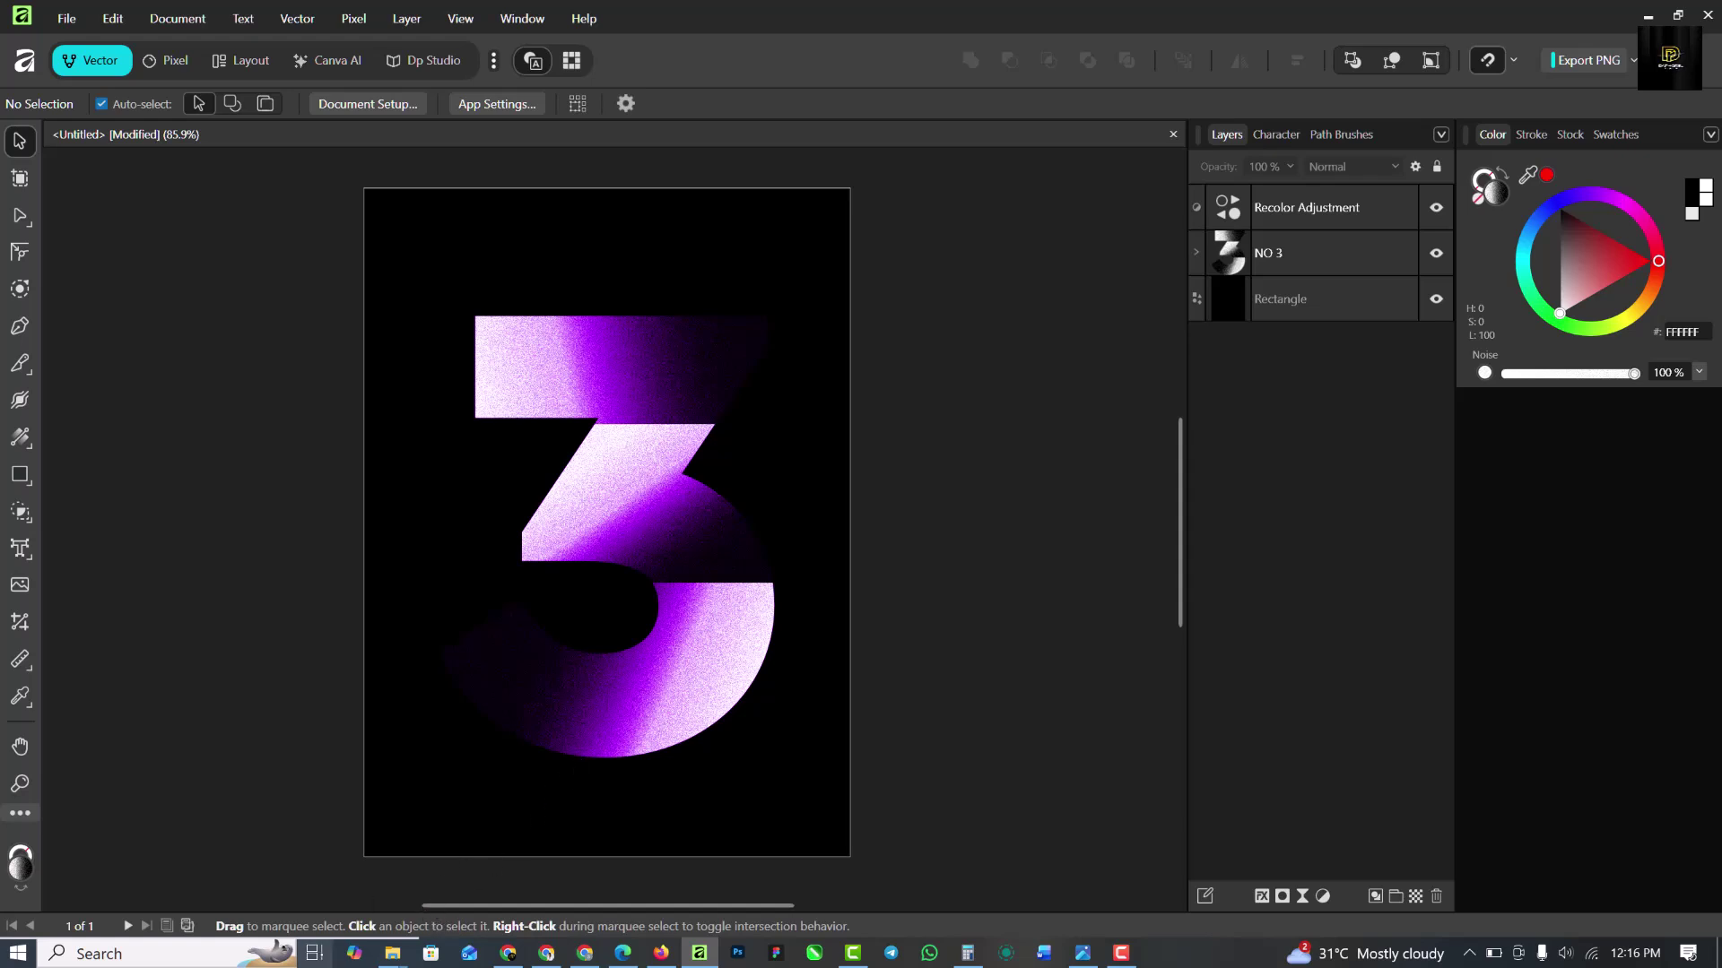
# Drag the crumpled foil JPG from the TYPOGRAPHY POSTER folder onto the poster canvas.
pyautogui.moveTo(395, 958)
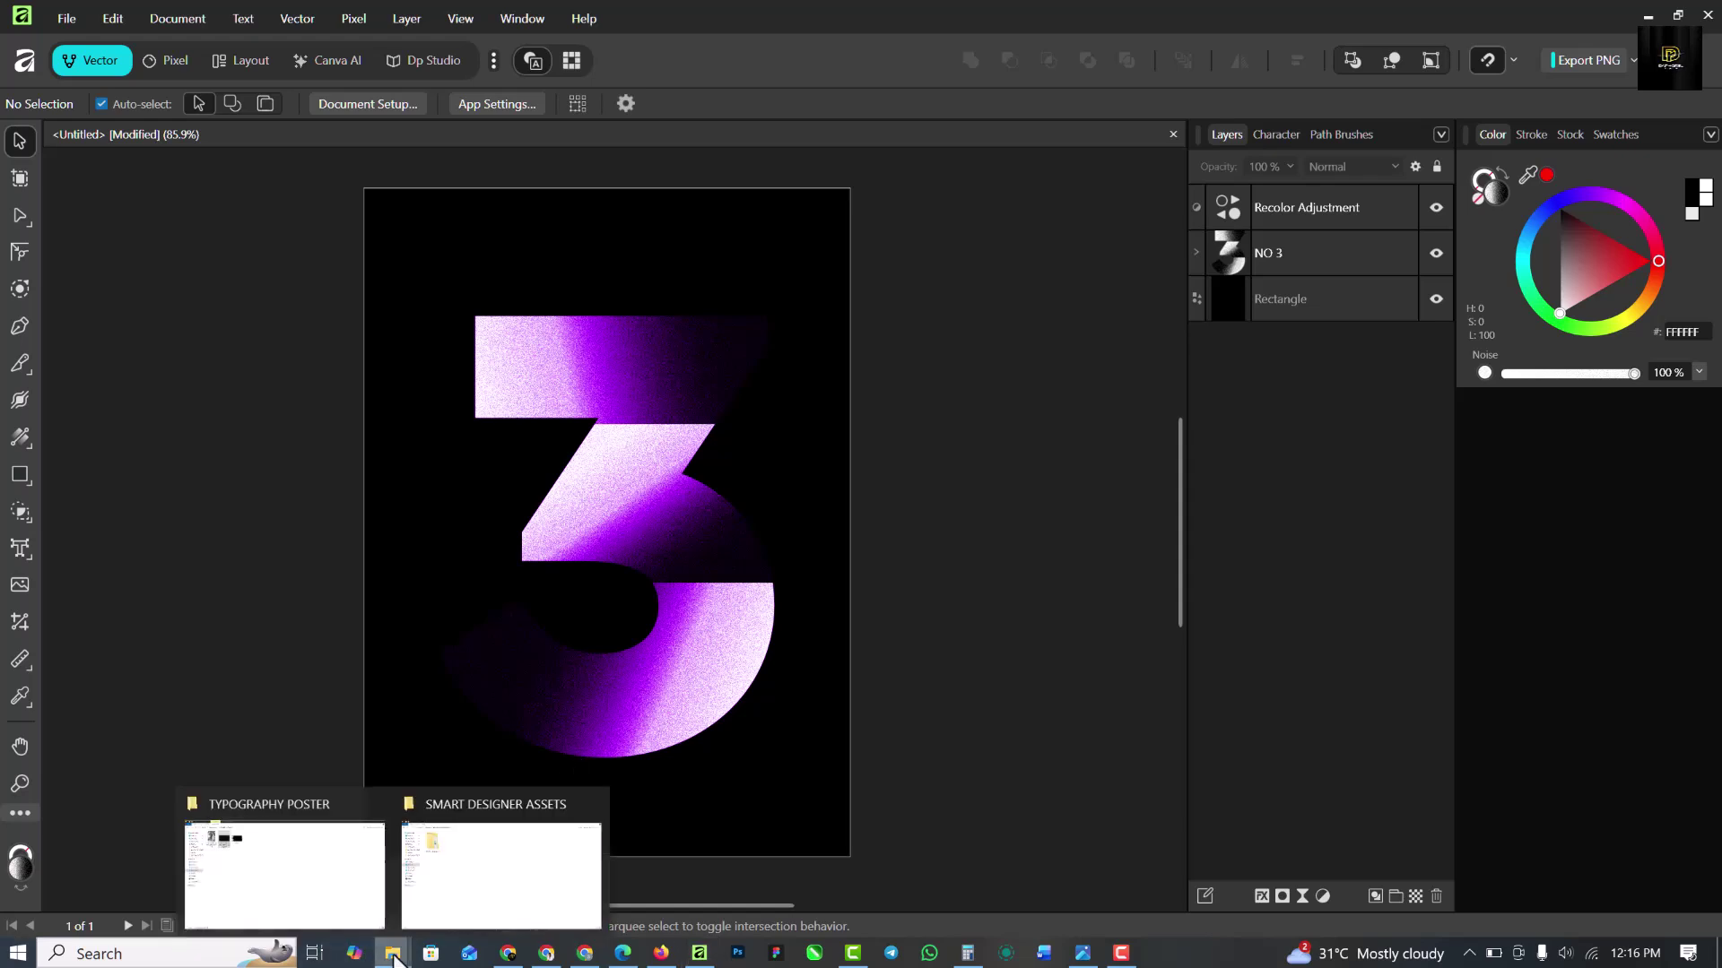
pyautogui.click(264, 886)
pyautogui.click(217, 163)
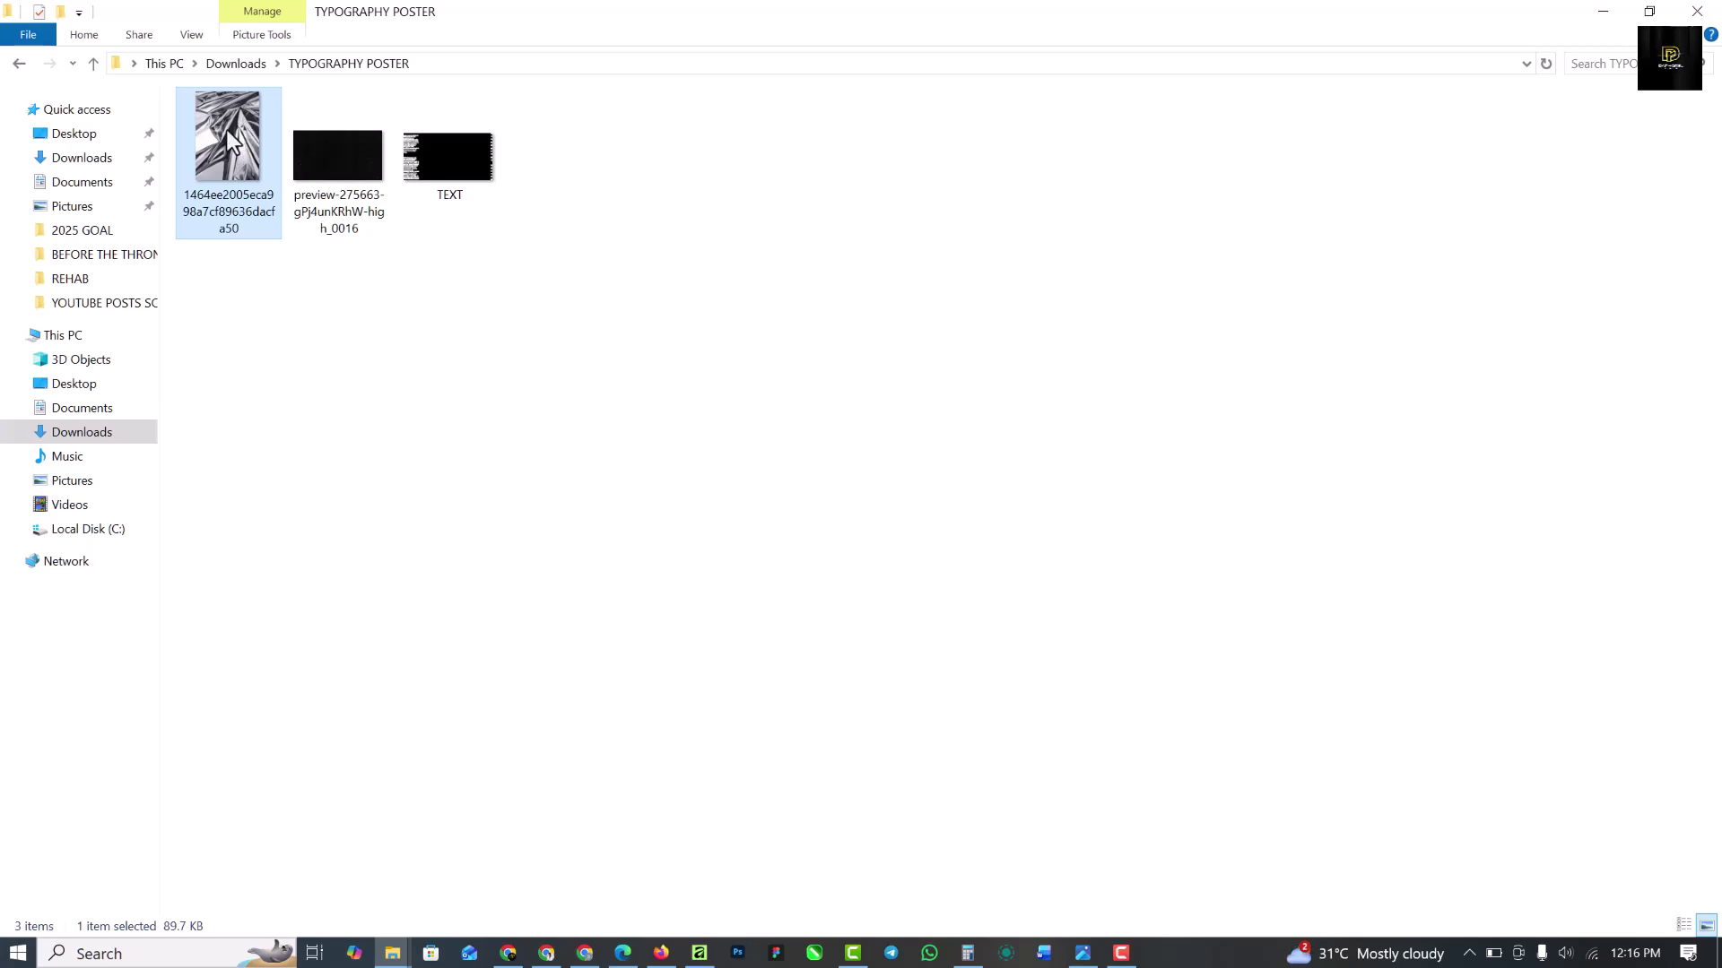
pyautogui.moveTo(235, 135); pyautogui.dragTo(494, 343)
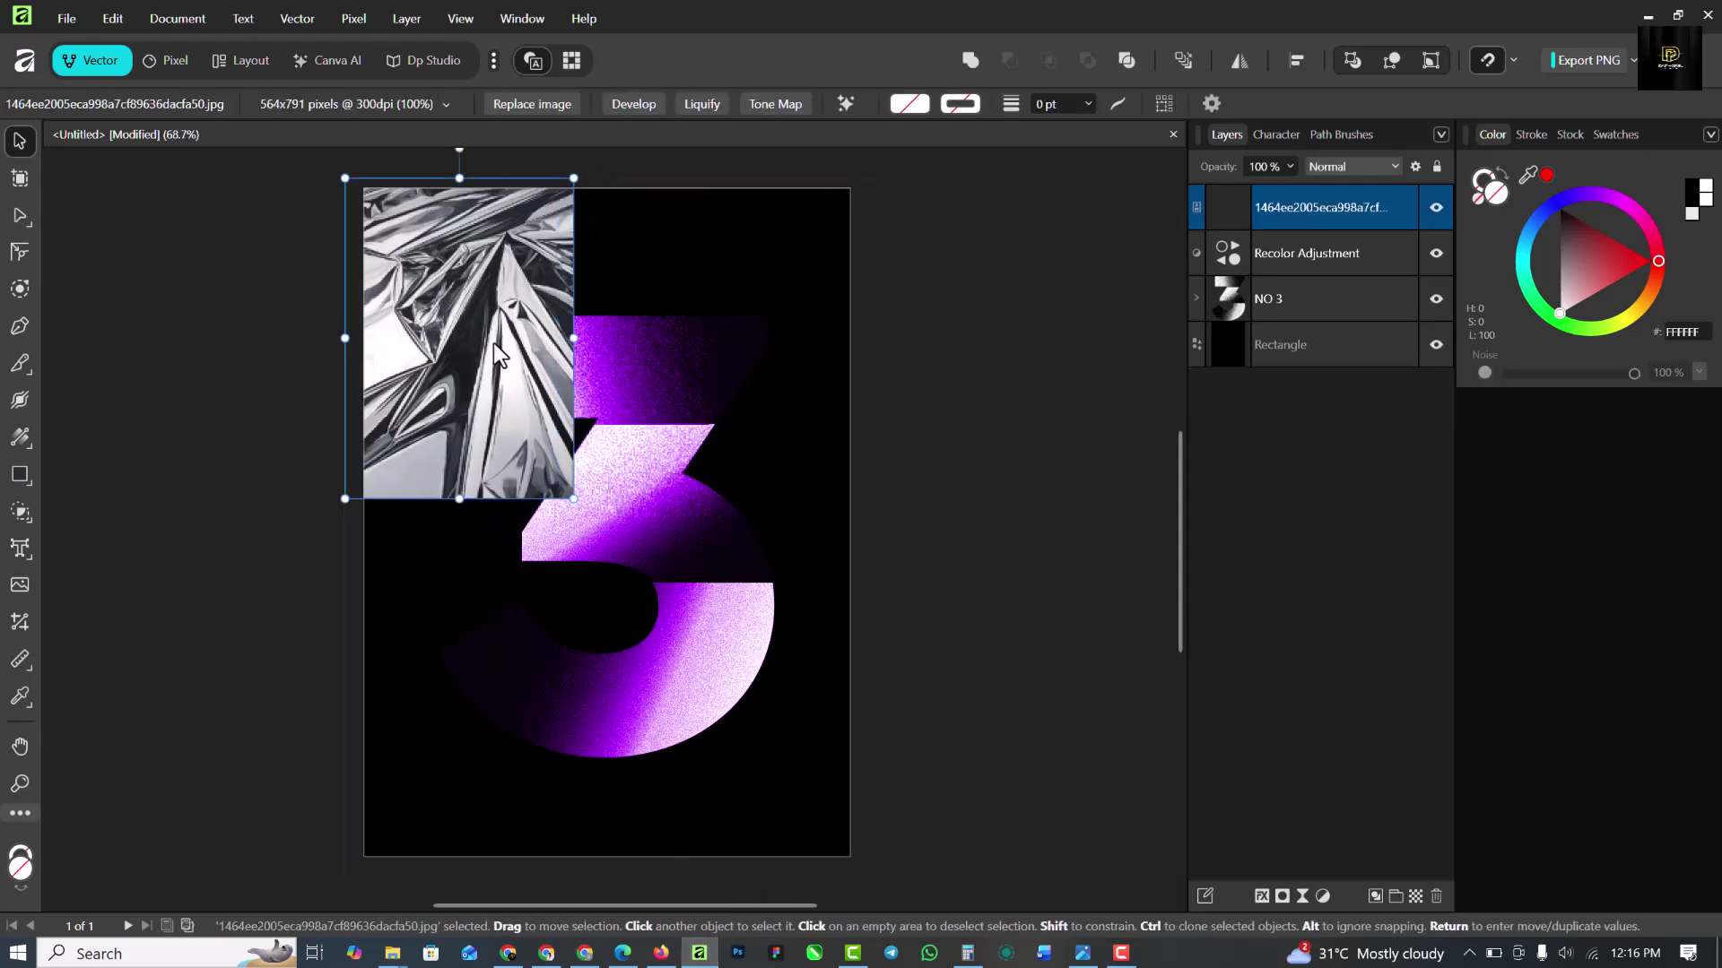
# Scale up the foil image and shift it so it fills the whole page.
pyautogui.scroll(-3, 493, 342)
pyautogui.moveTo(545, 446); pyautogui.dragTo(774, 697)
pyautogui.moveTo(652, 546); pyautogui.dragTo(655, 522)
pyautogui.scroll(1, 633, 427)
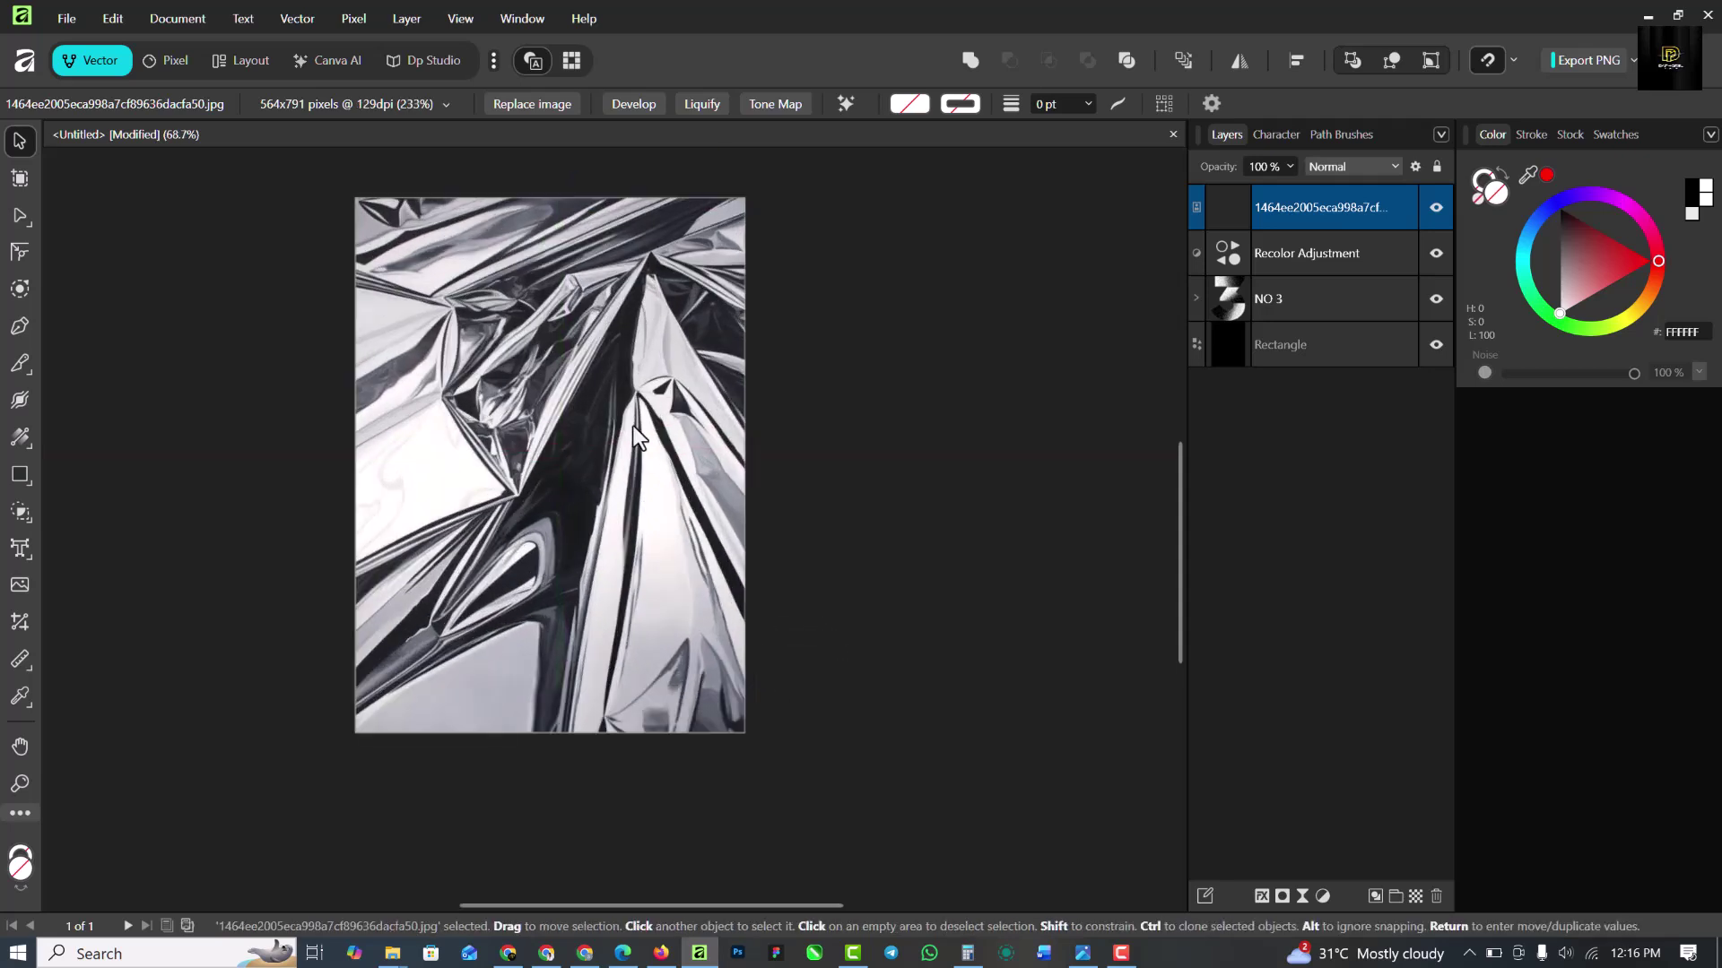
pyautogui.scroll(1, 633, 427)
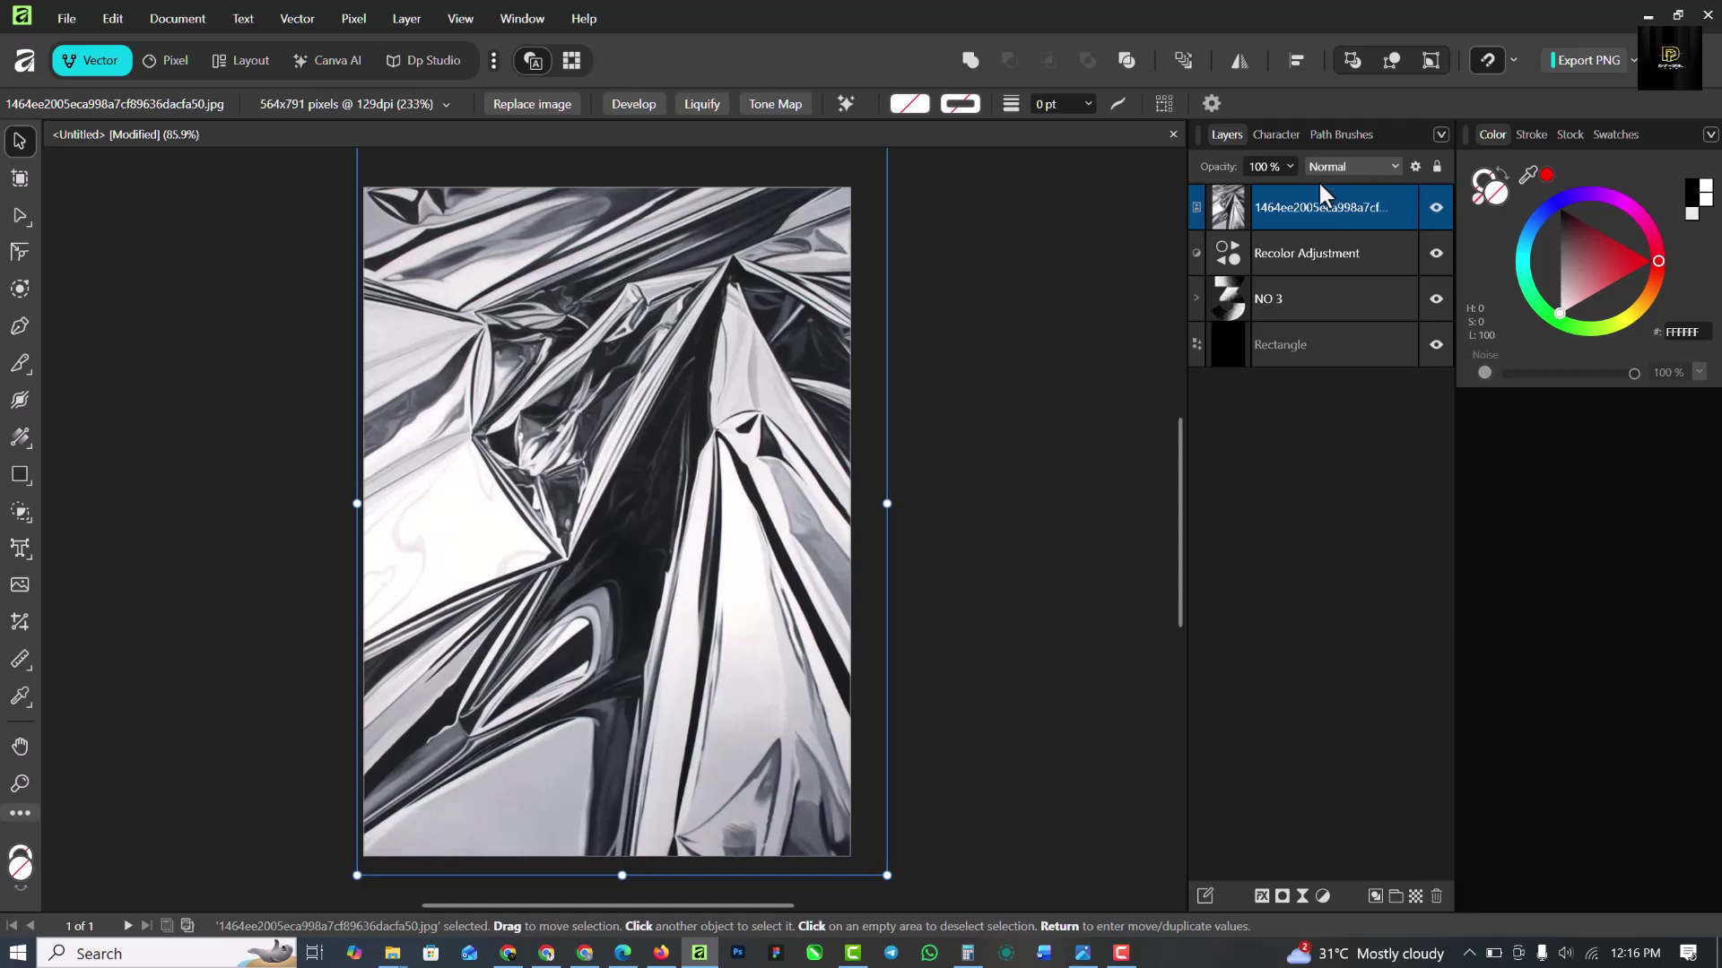
# In the foil's Blend Options, pull down both ends of the Underlying range curve.
pyautogui.click(1414, 166)
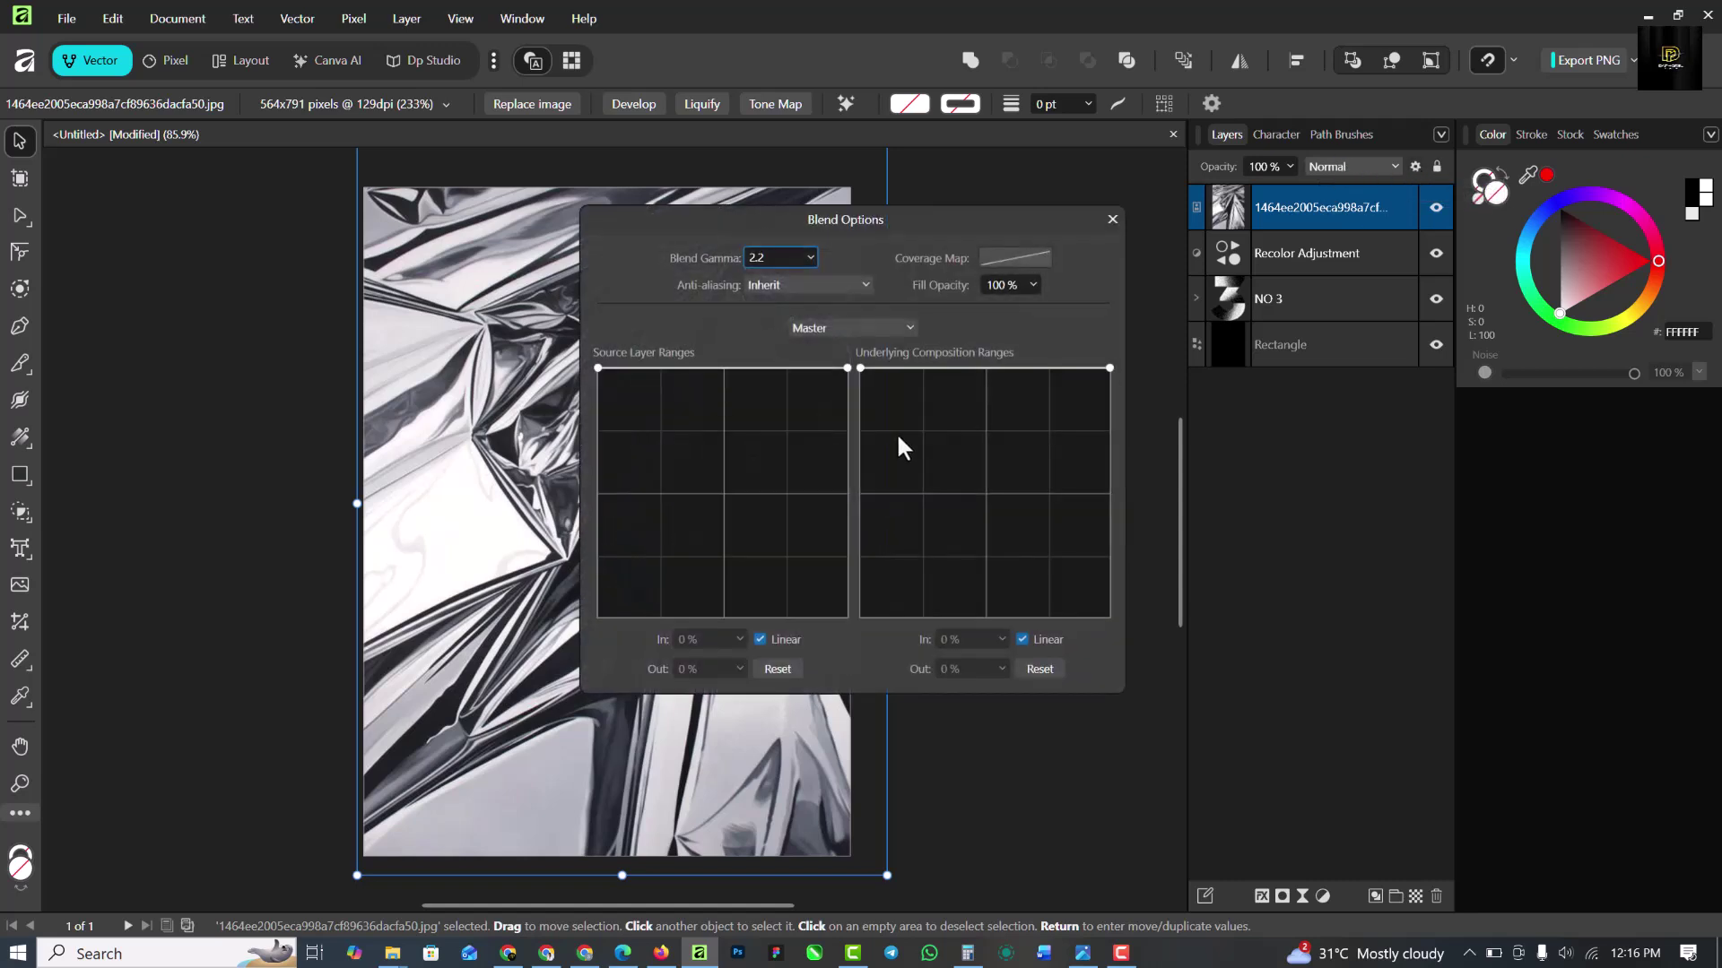
pyautogui.moveTo(861, 369)
pyautogui.mouseDown()
pyautogui.moveTo(860, 553)
pyautogui.moveTo(873, 369)
pyautogui.mouseUp()
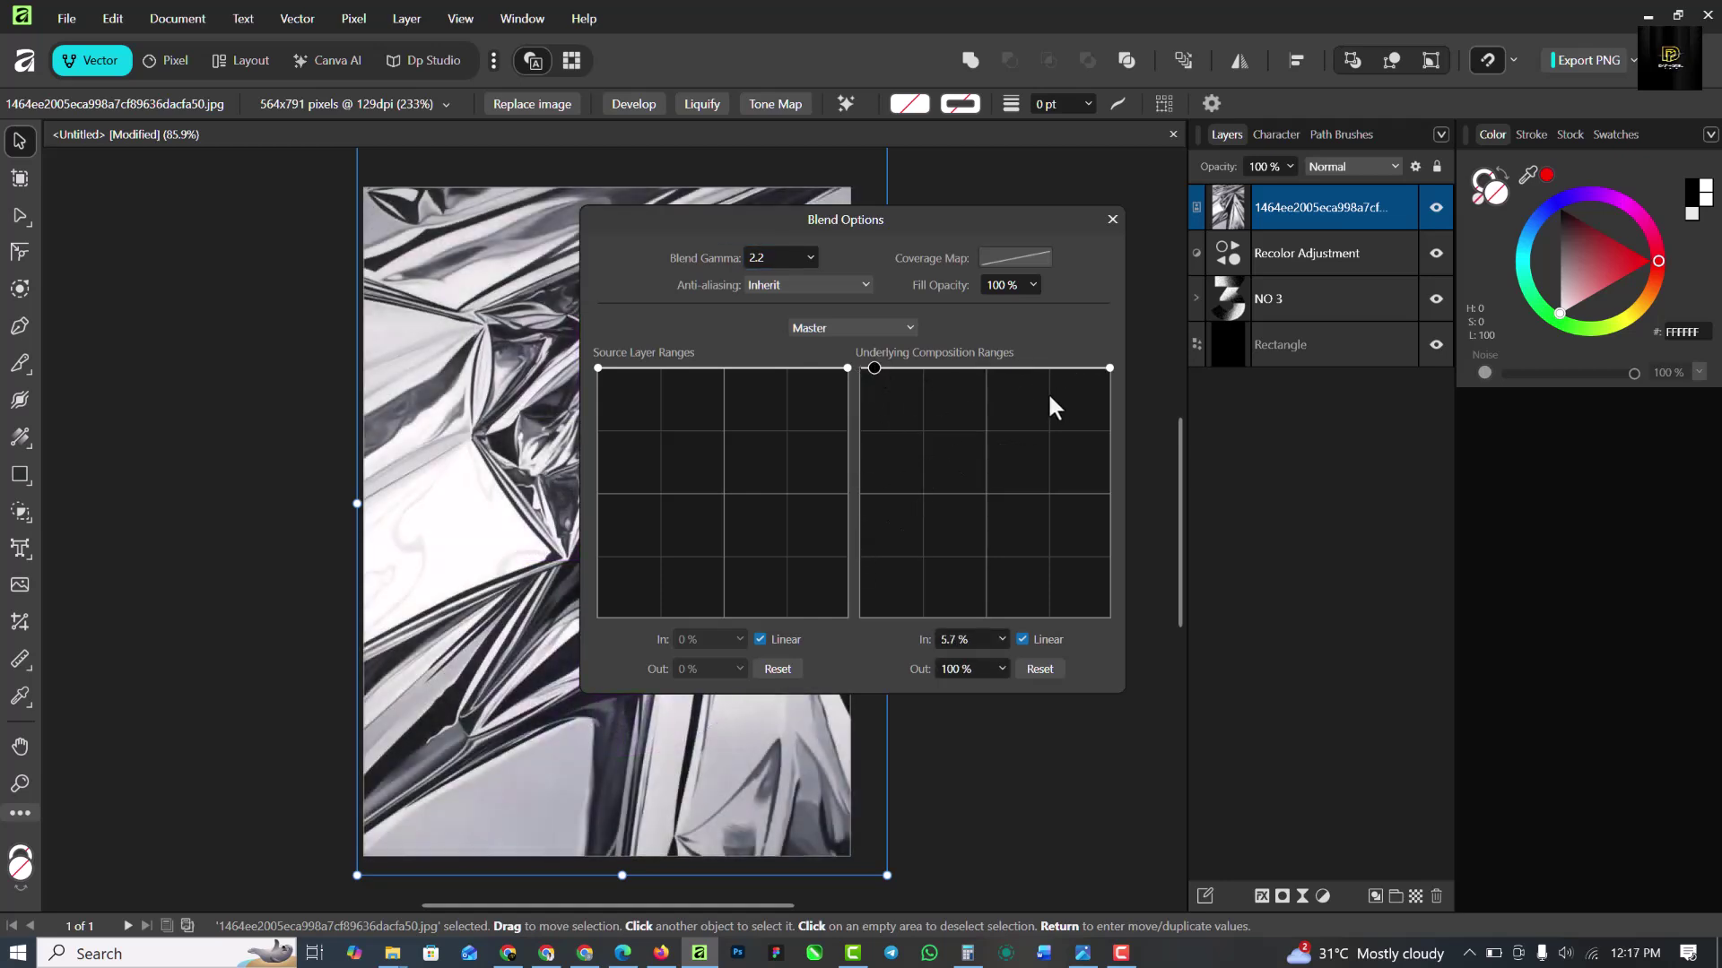
pyautogui.click(987, 371)
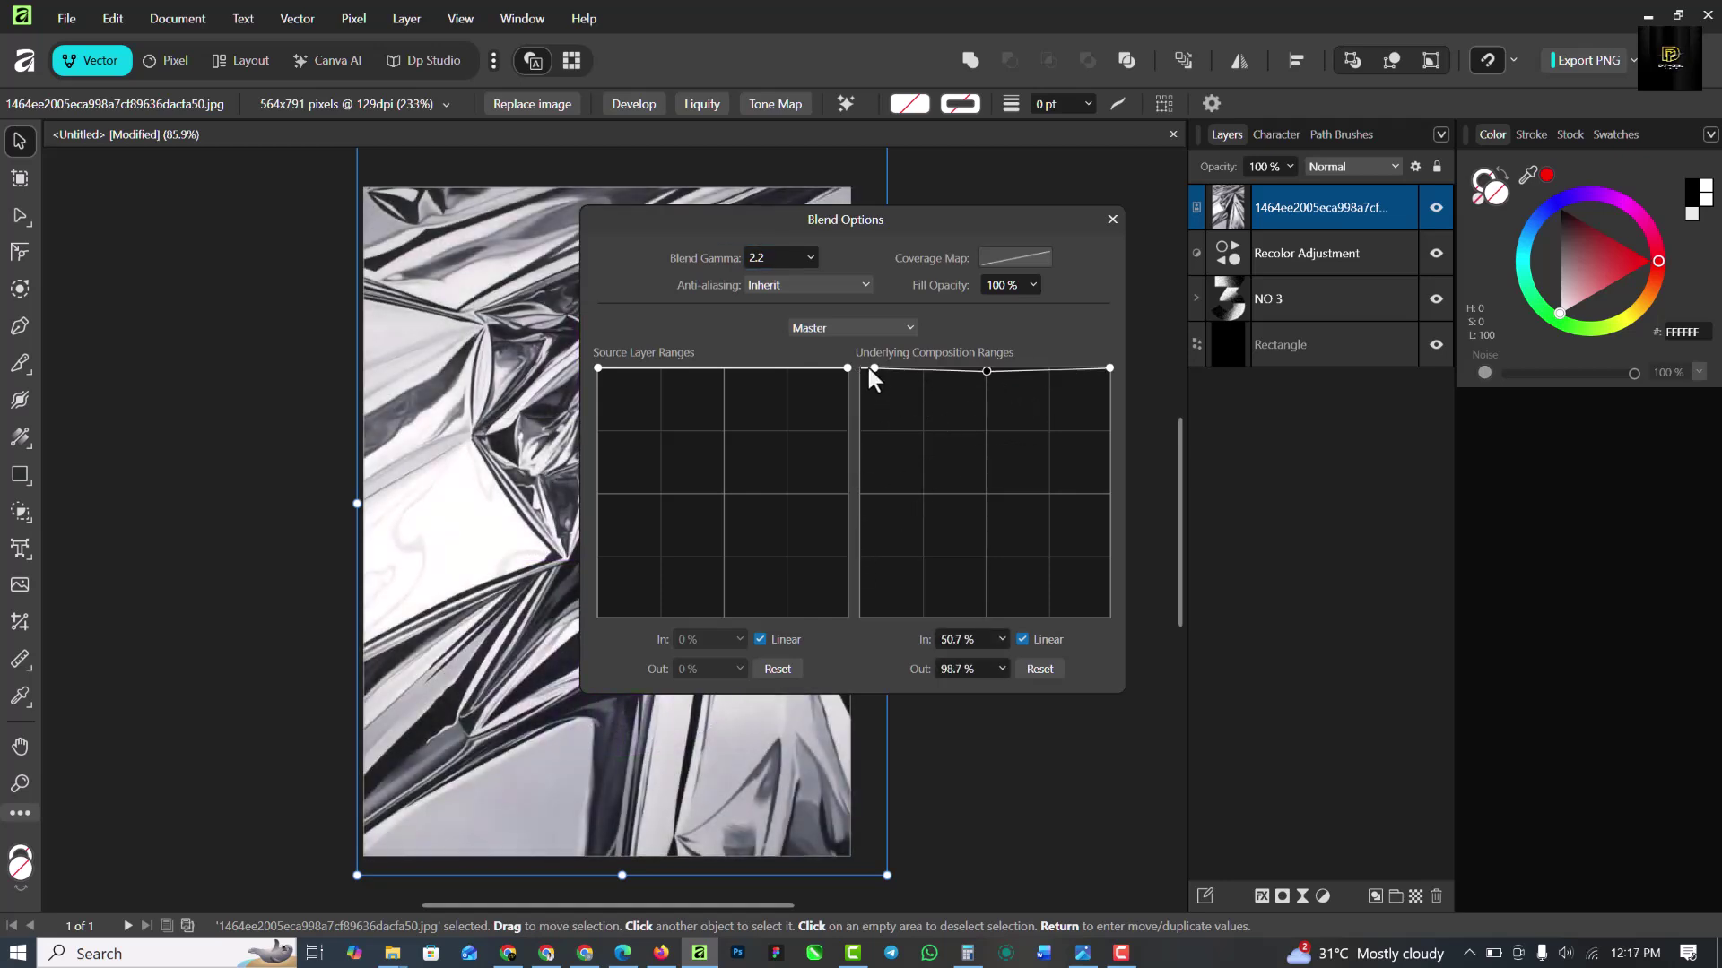
pyautogui.moveTo(870, 370); pyautogui.dragTo(859, 560)
pyautogui.moveTo(1109, 368); pyautogui.dragTo(1100, 582)
# Make the Source range curve dip in the middle and close Blend Options.
pyautogui.moveTo(906, 228); pyautogui.dragTo(1434, 273)
pyautogui.click(1231, 413)
pyautogui.moveTo(1231, 412); pyautogui.dragTo(1234, 522)
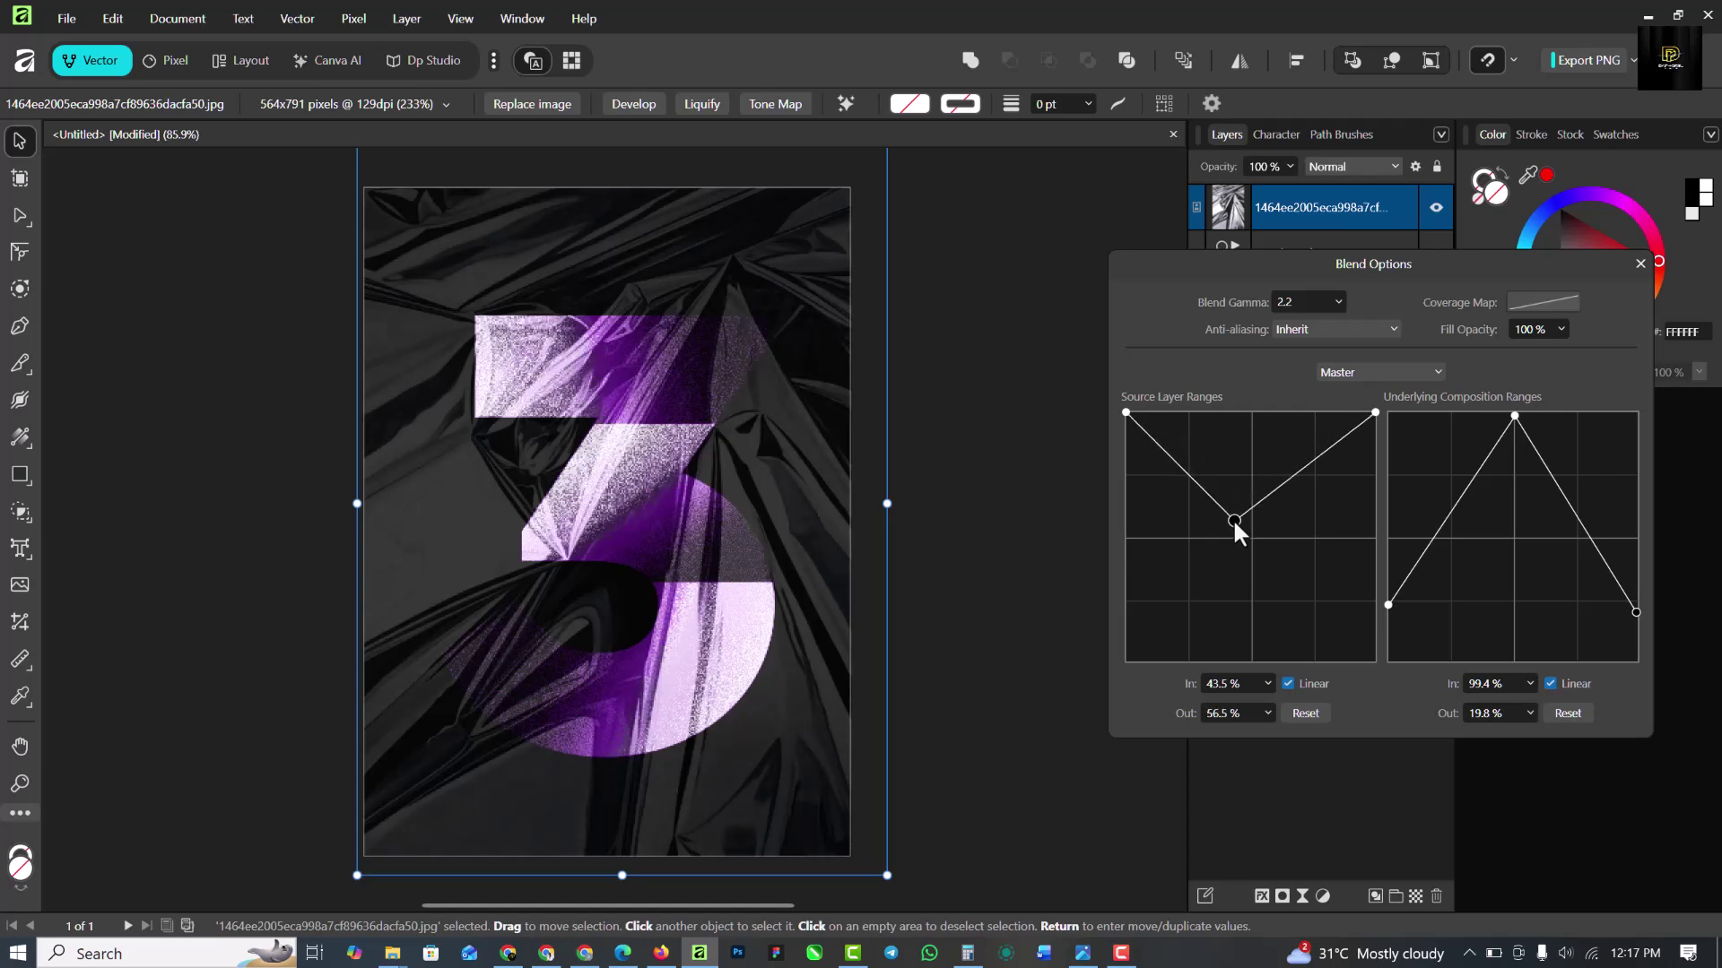
pyautogui.click(1639, 263)
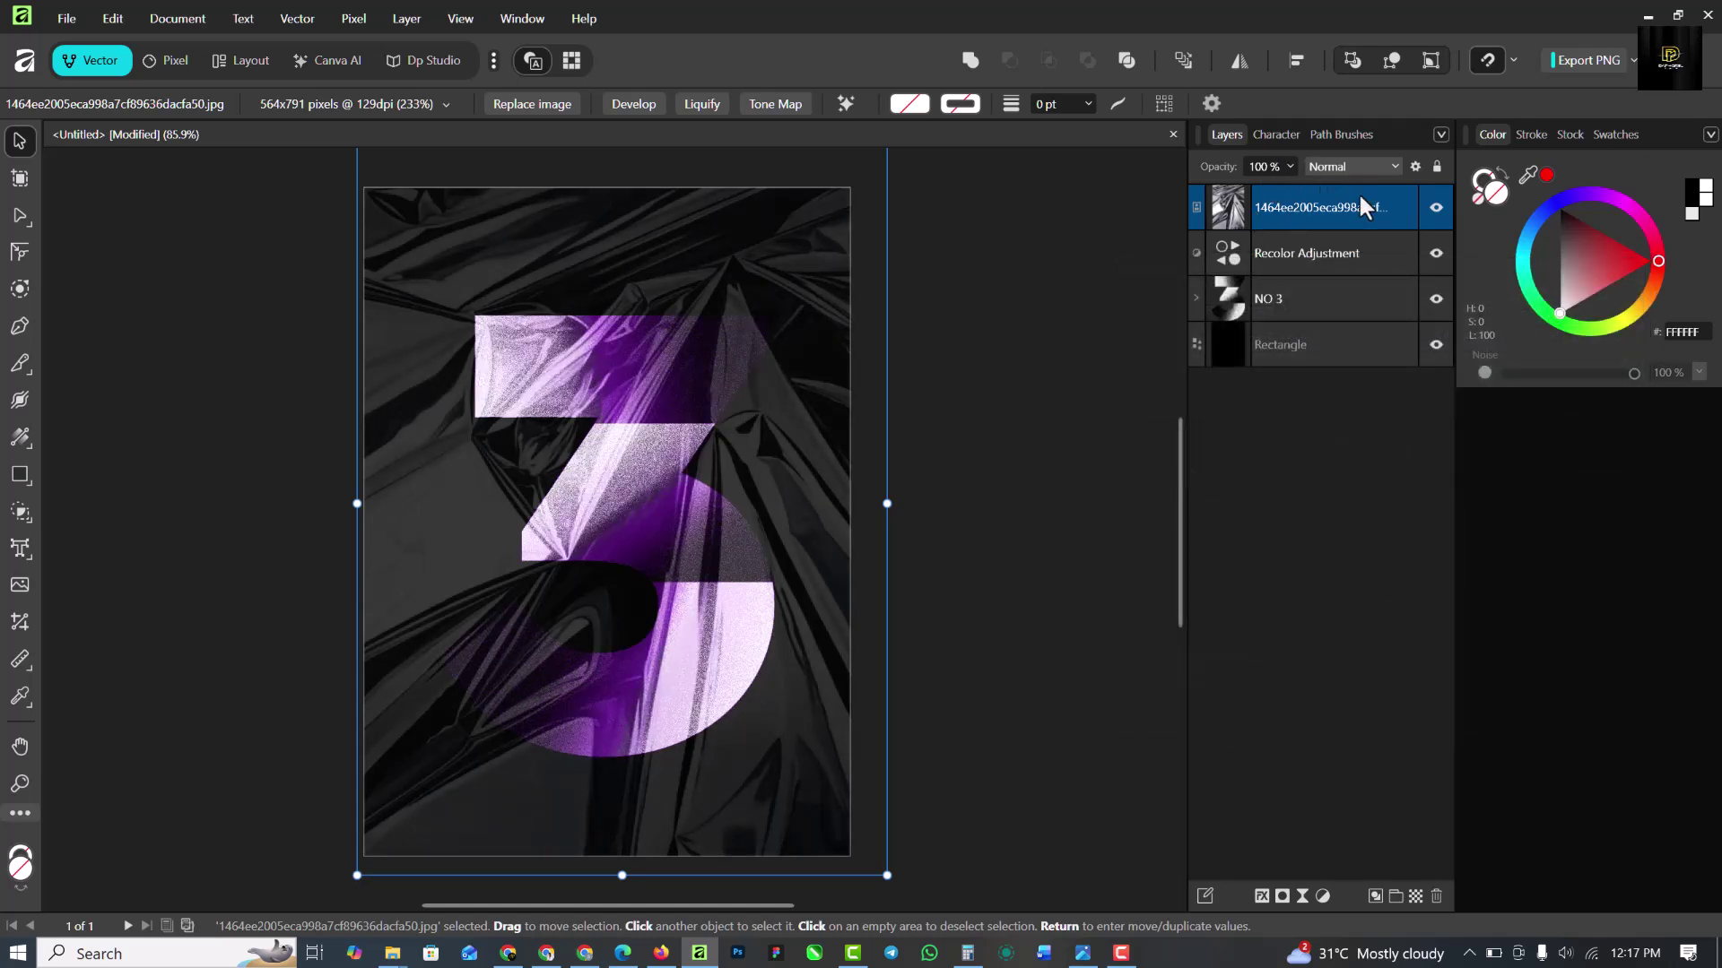
pyautogui.click(1356, 169)
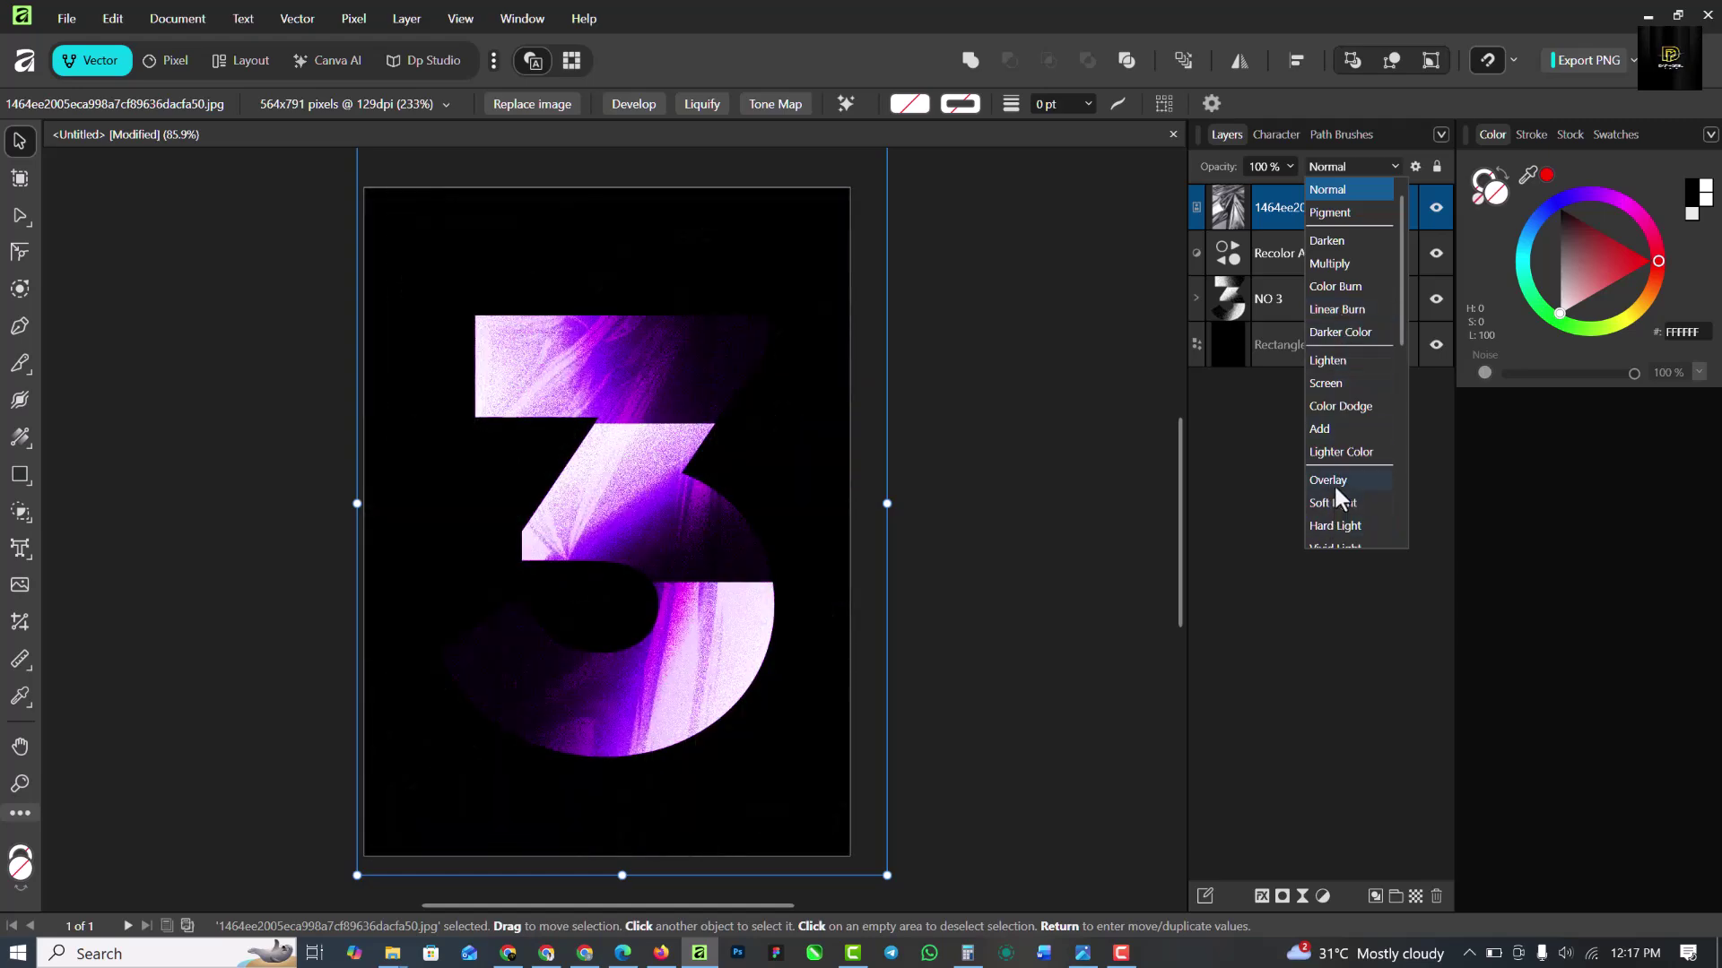
# Set the foil image layer's blend mode to Overlay.
pyautogui.click(1332, 482)
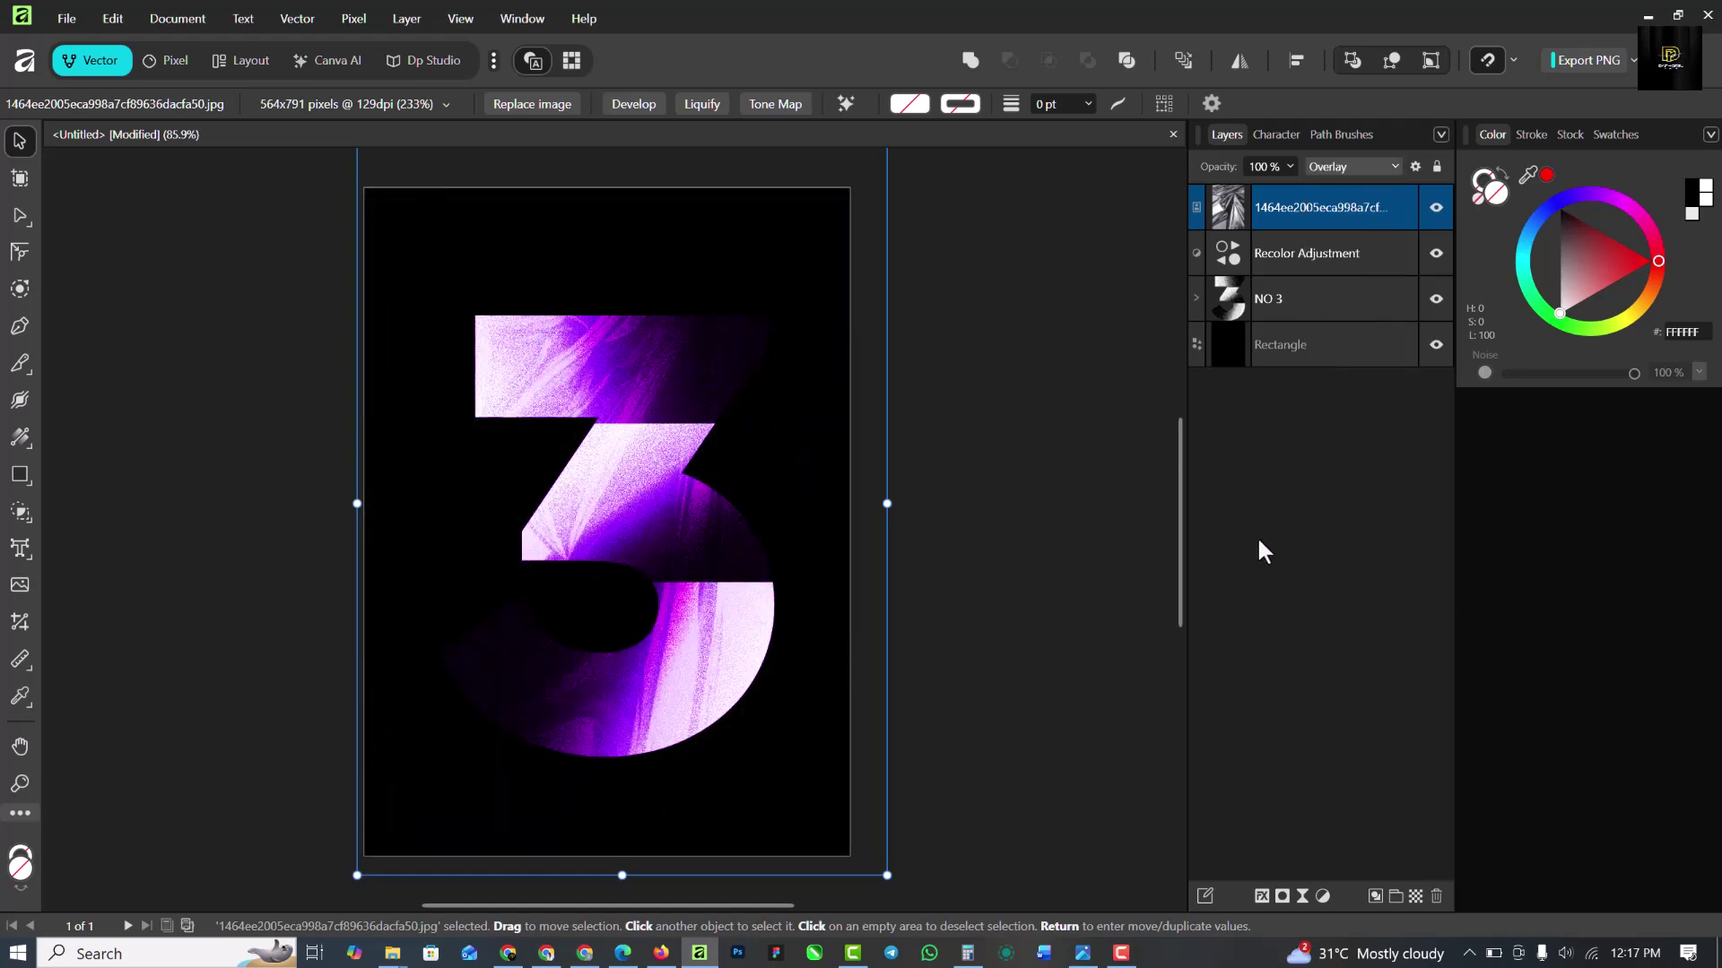
pyautogui.click(1031, 447)
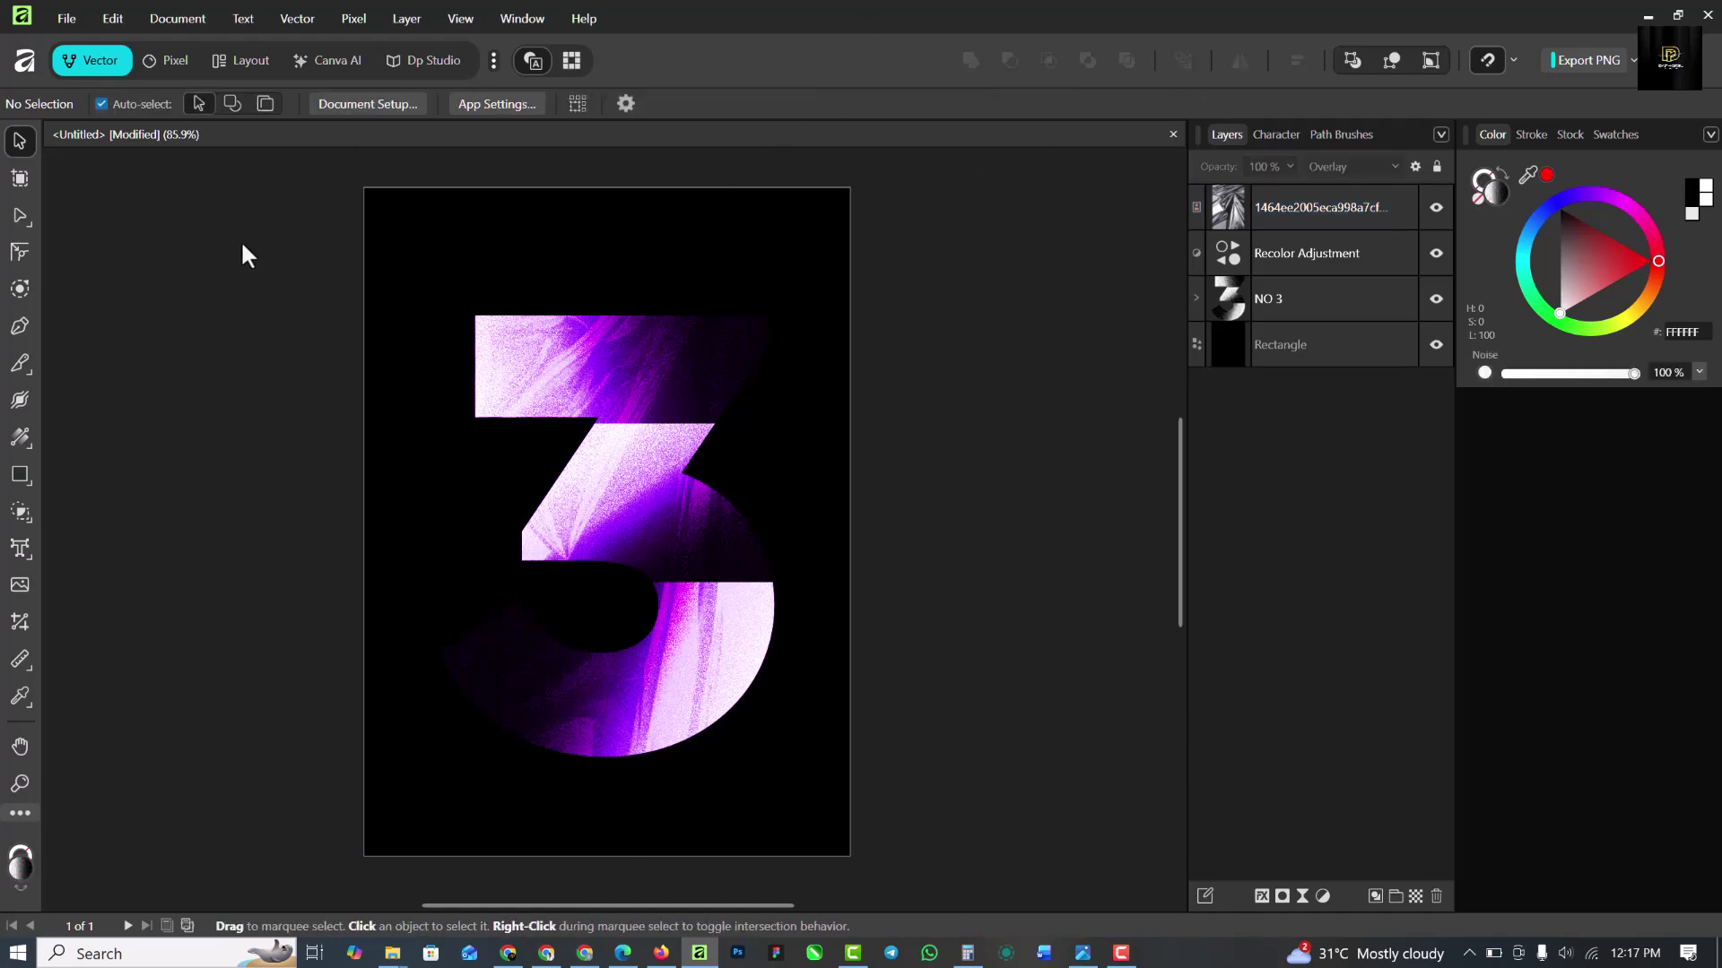
pyautogui.scroll(6, 538, 403)
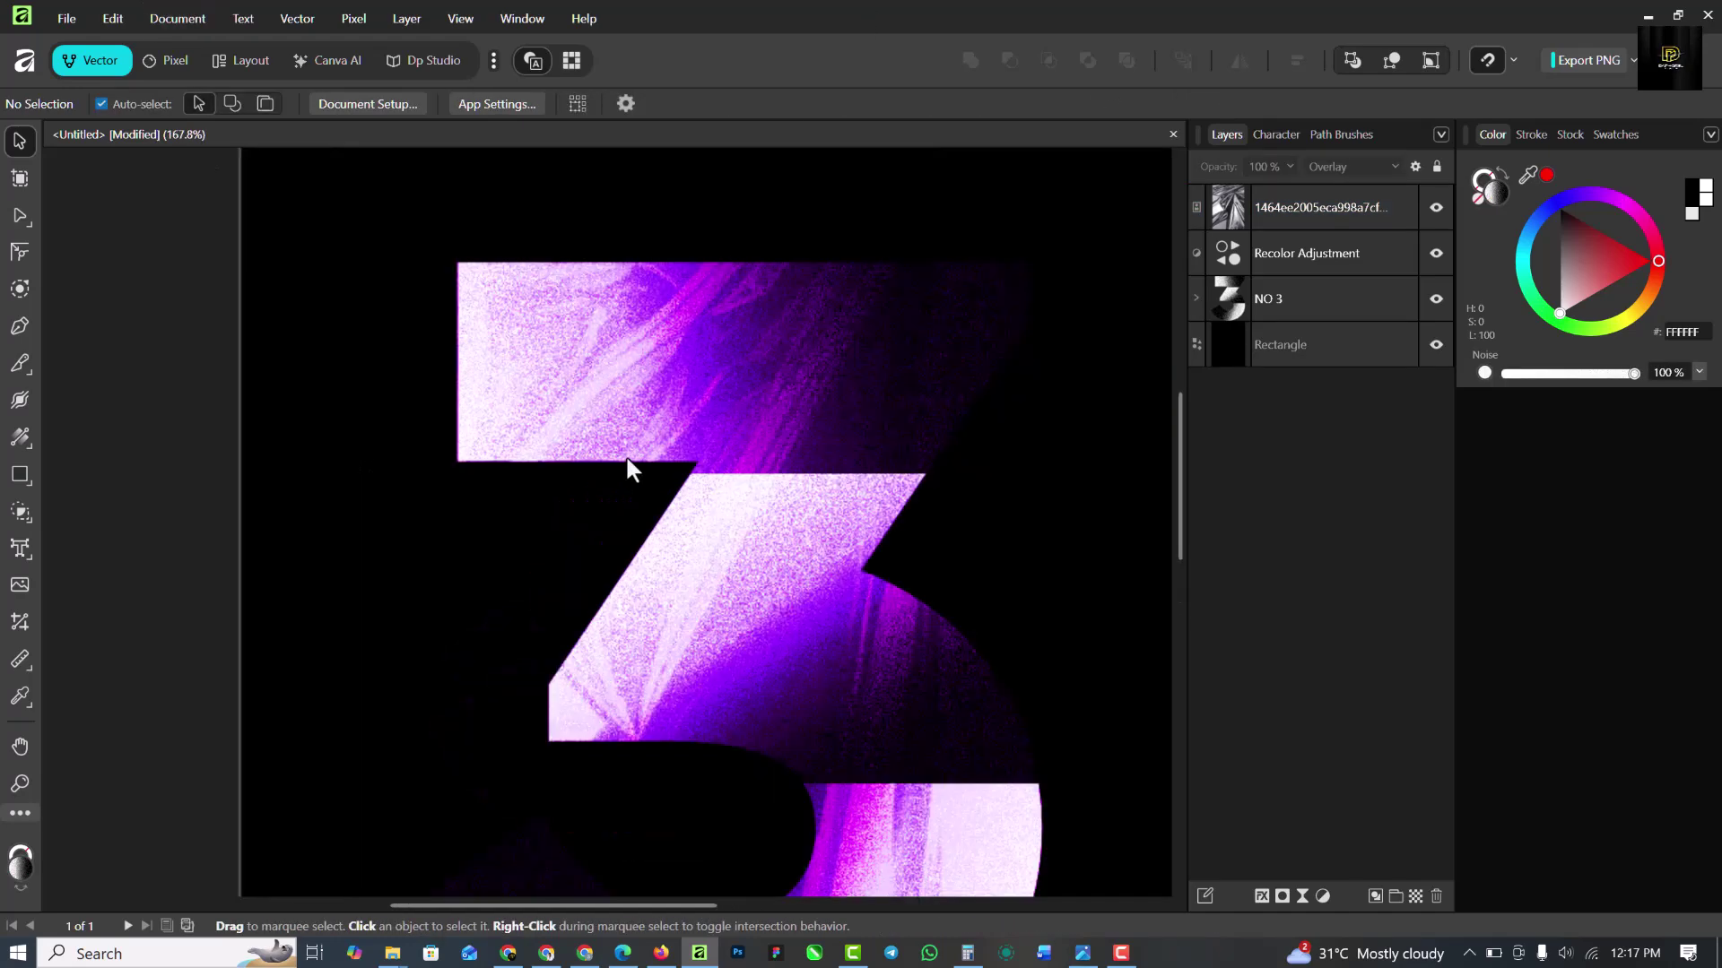
pyautogui.scroll(-3, 541, 324)
pyautogui.click(1352, 206)
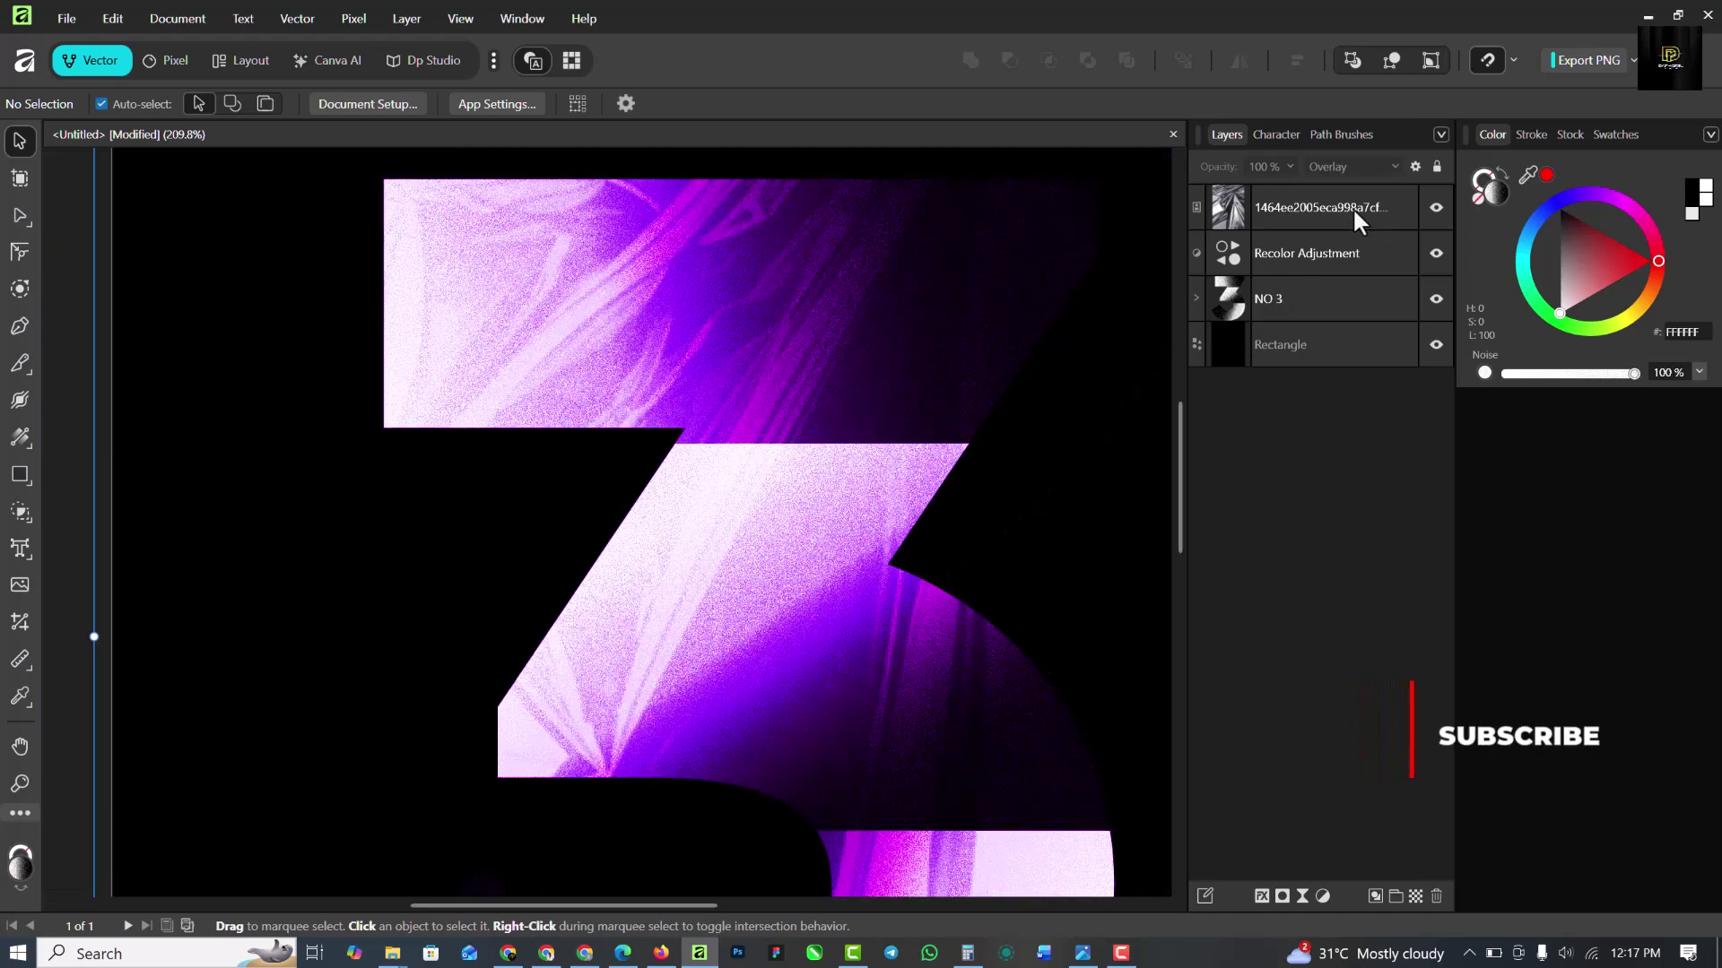
pyautogui.scroll(-4, 538, 430)
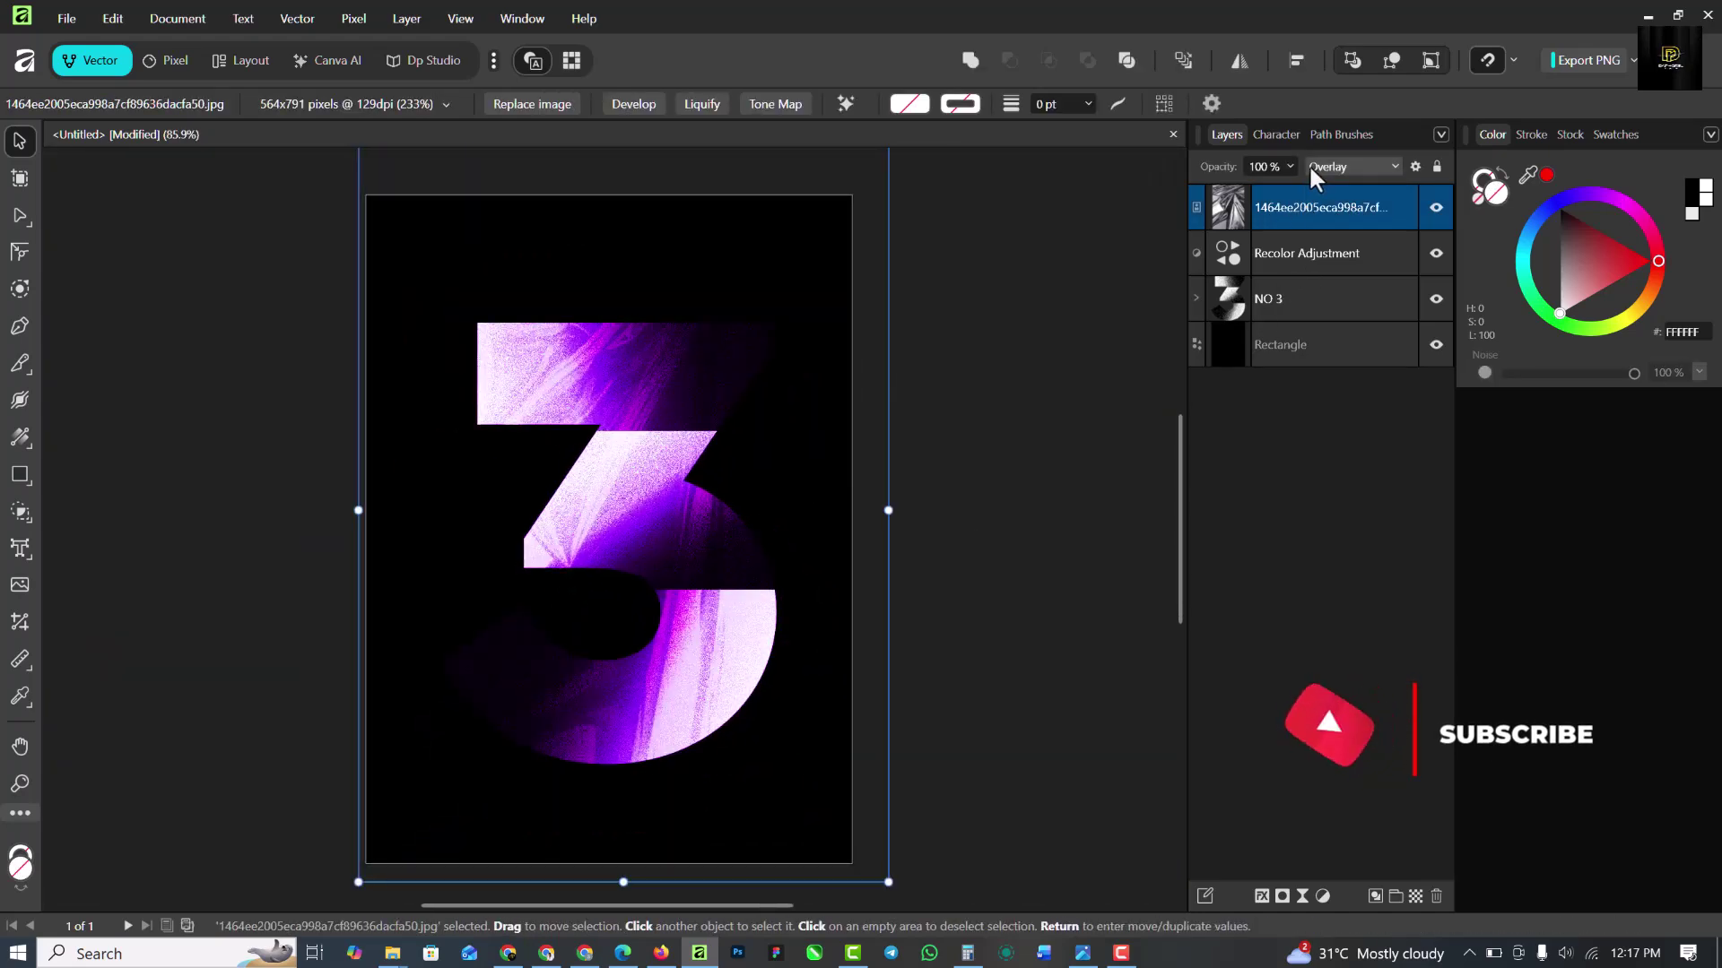
pyautogui.click(1018, 366)
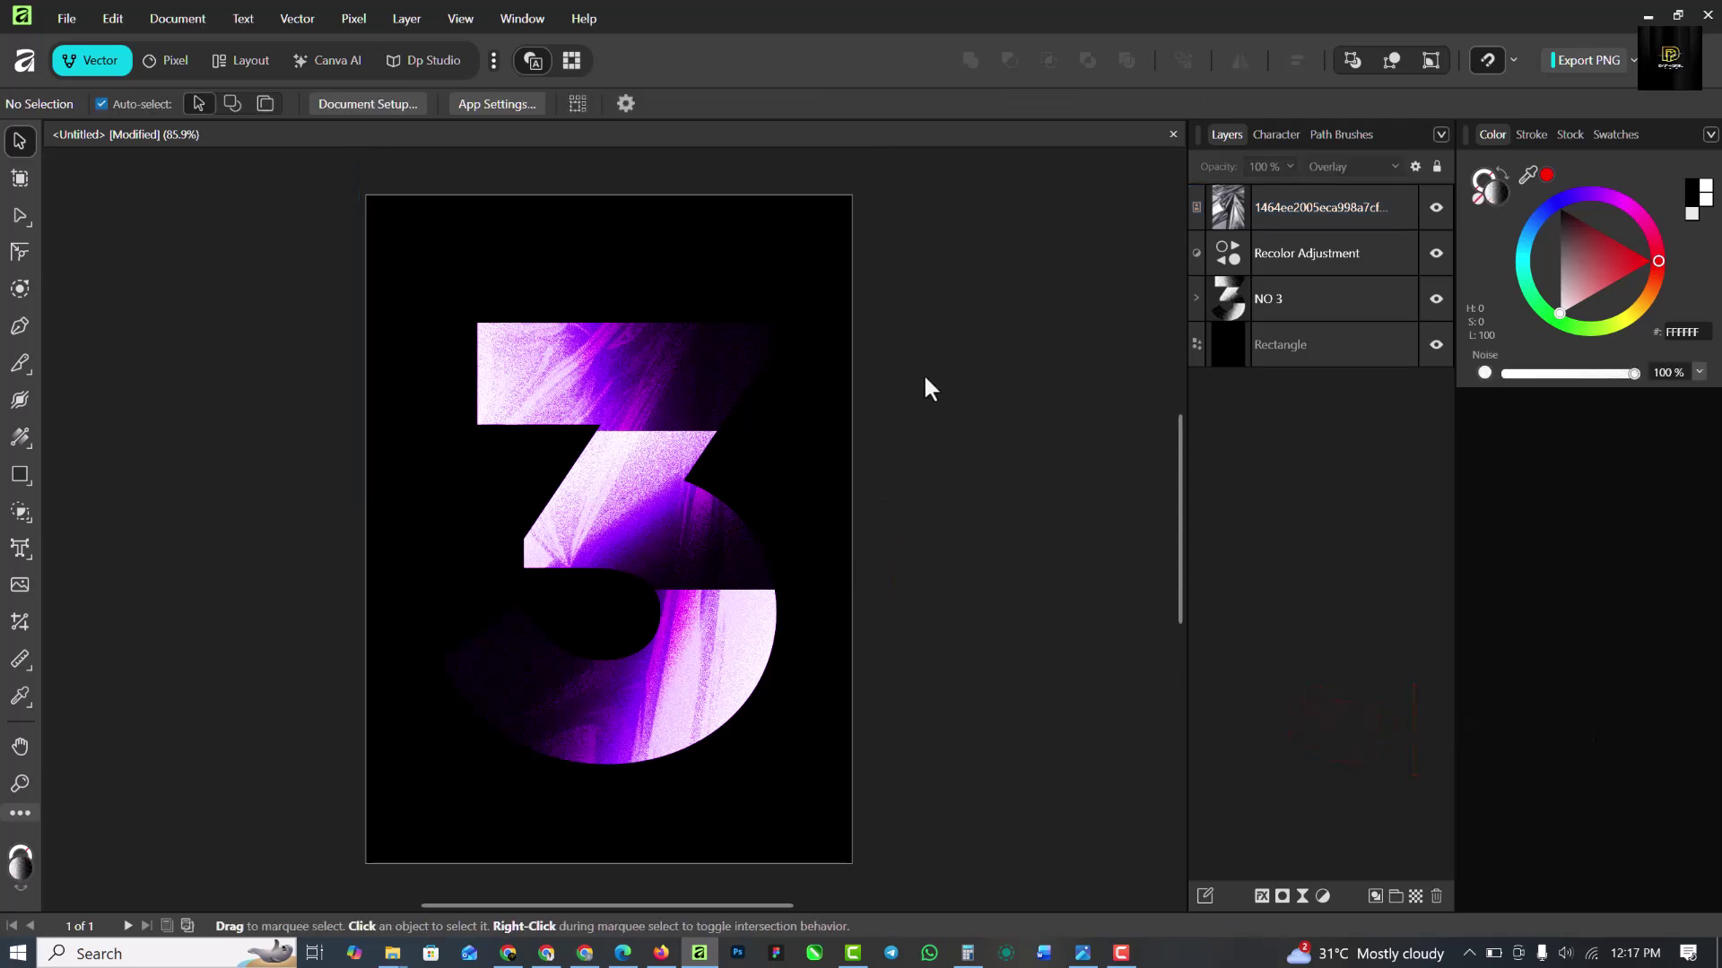
pyautogui.click(1349, 205)
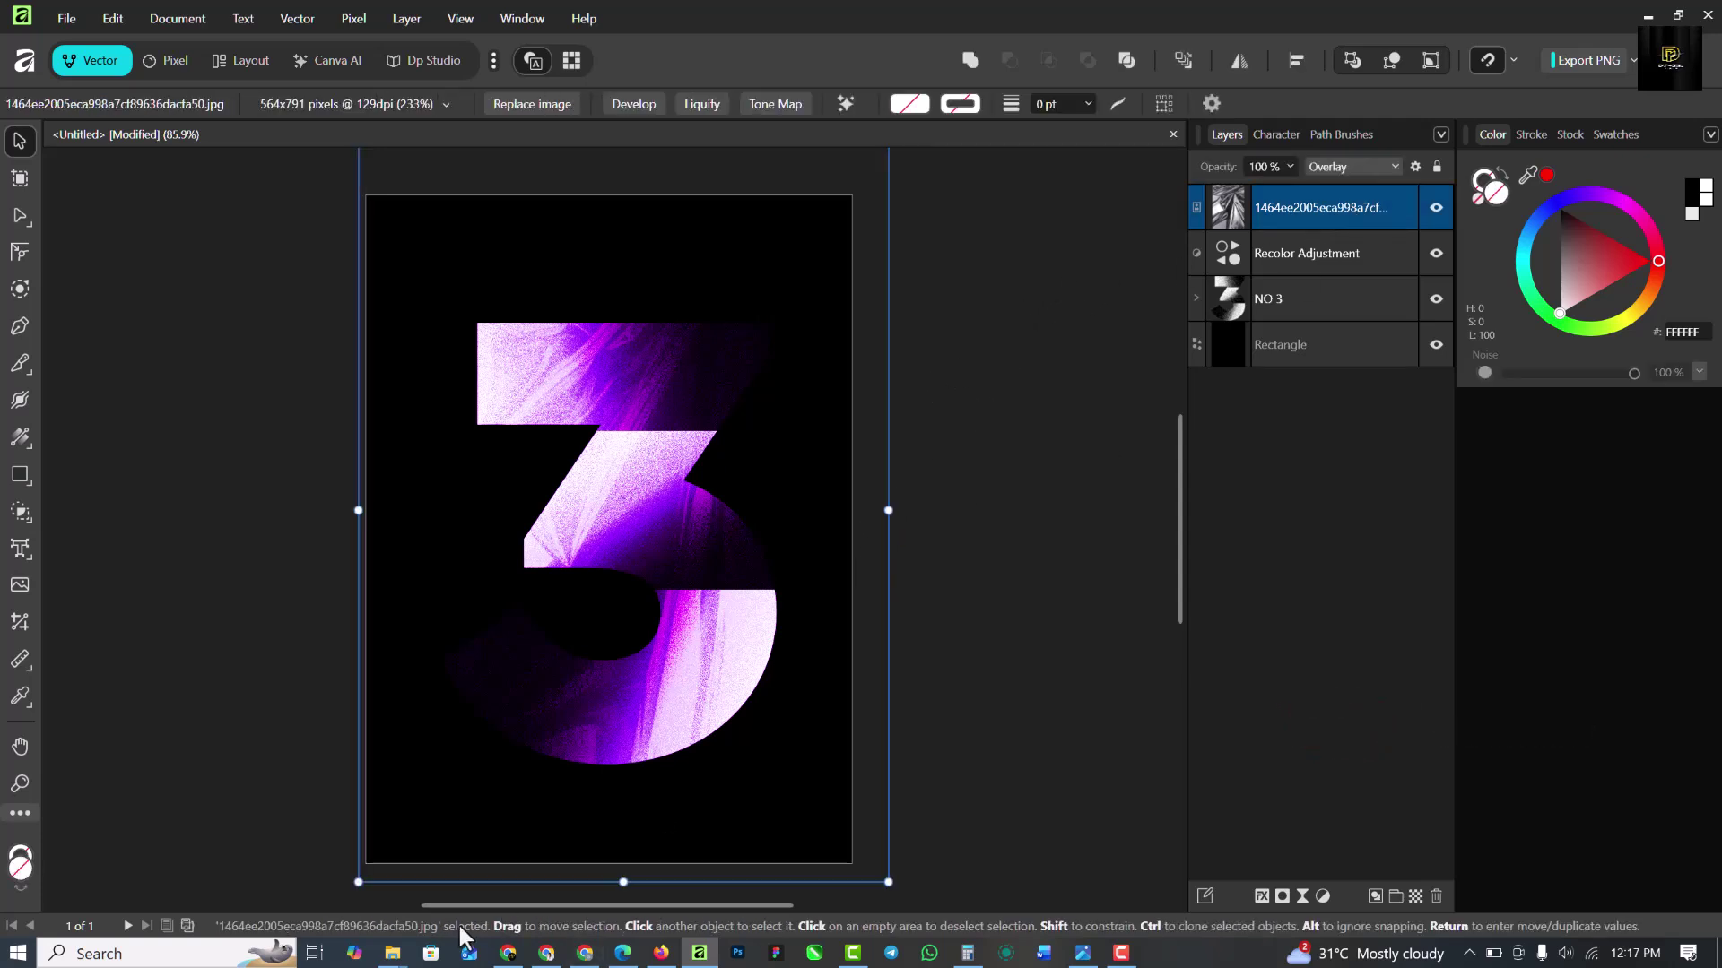
# Drag the preview-275663…_0016.jpg dust texture from the TYPOGRAPHY POSTER folder onto the canvas.
pyautogui.moveTo(395, 957)
pyautogui.click(246, 857)
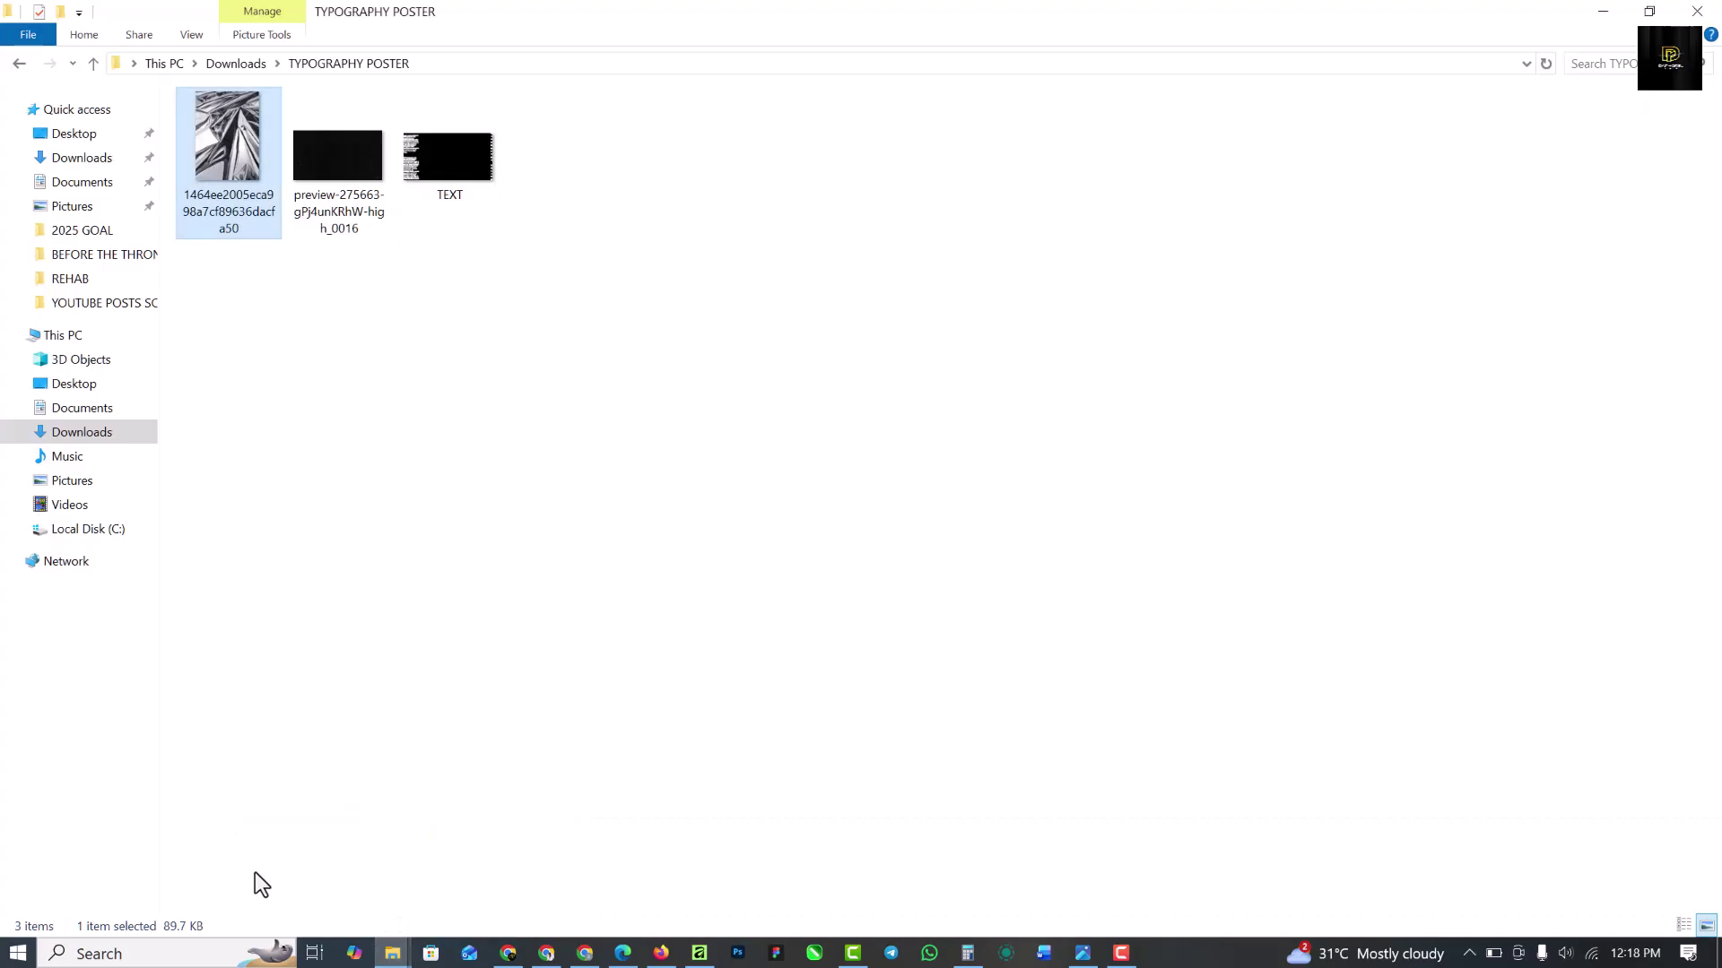
pyautogui.moveTo(320, 161); pyautogui.dragTo(630, 471)
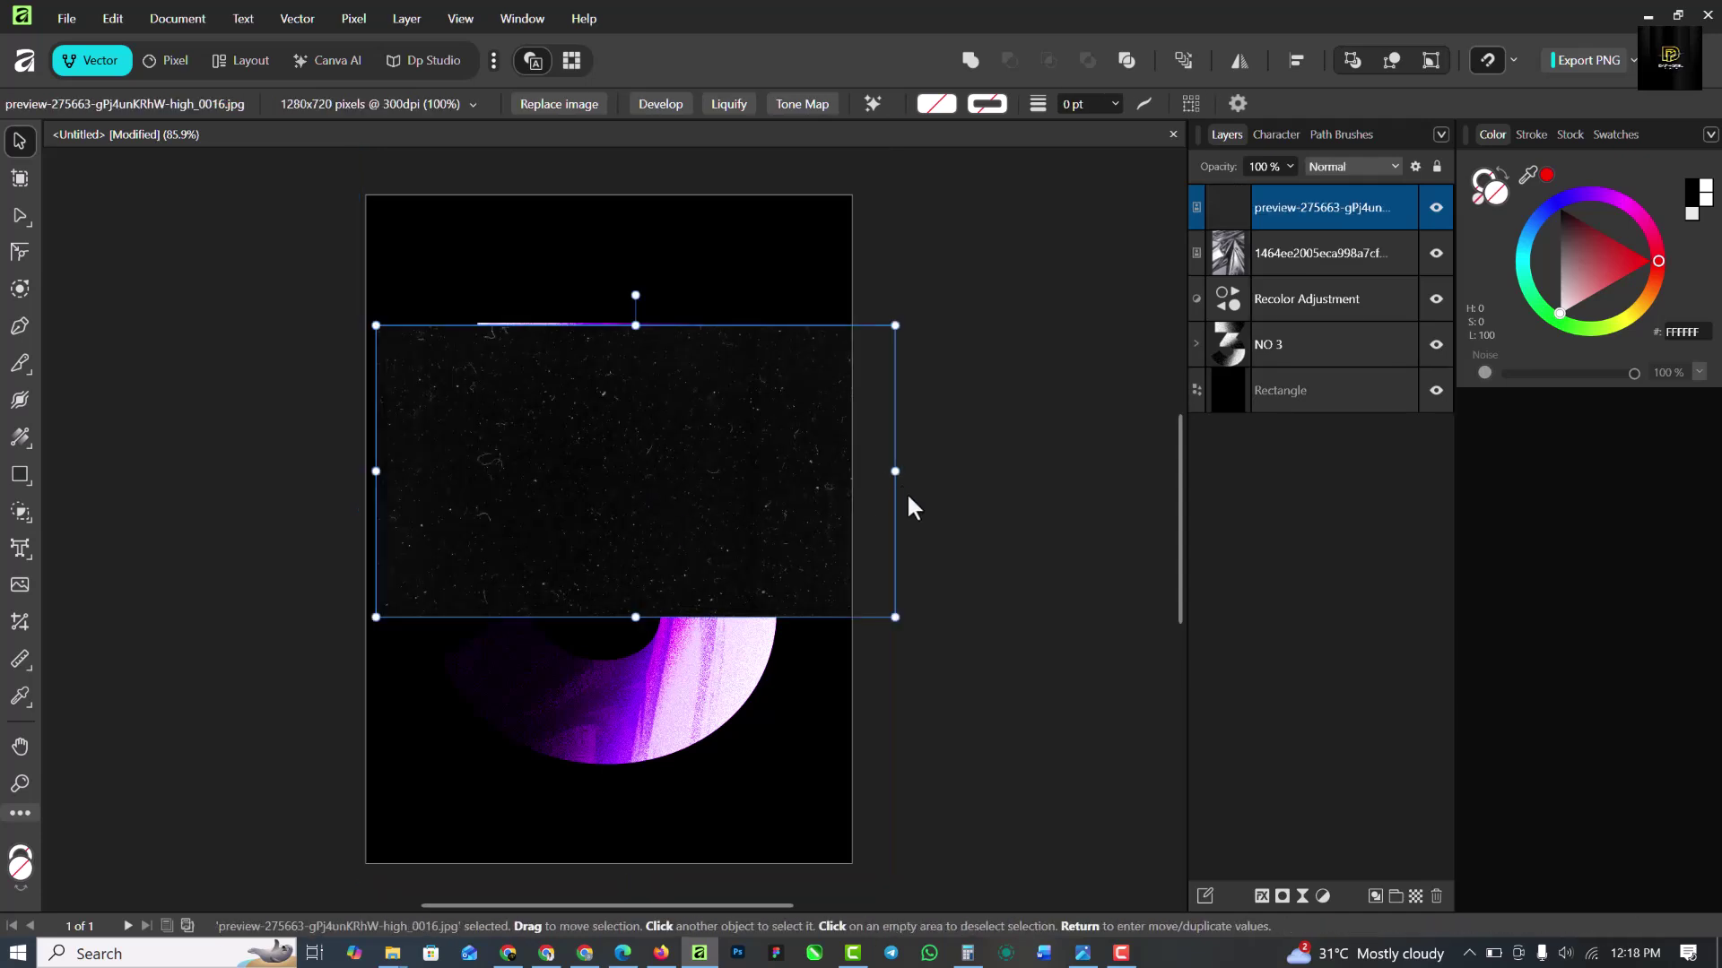
# Rotate the dust texture -75°, then enlarge and move it to cover the page.
pyautogui.moveTo(900, 316); pyautogui.dragTo(742, 701)
pyautogui.moveTo(614, 473); pyautogui.dragTo(568, 448)
pyautogui.scroll(-1, 605, 622)
pyautogui.scroll(-1, 604, 622)
pyautogui.moveTo(608, 620); pyautogui.dragTo(859, 839)
pyautogui.moveTo(724, 800); pyautogui.dragTo(714, 642)
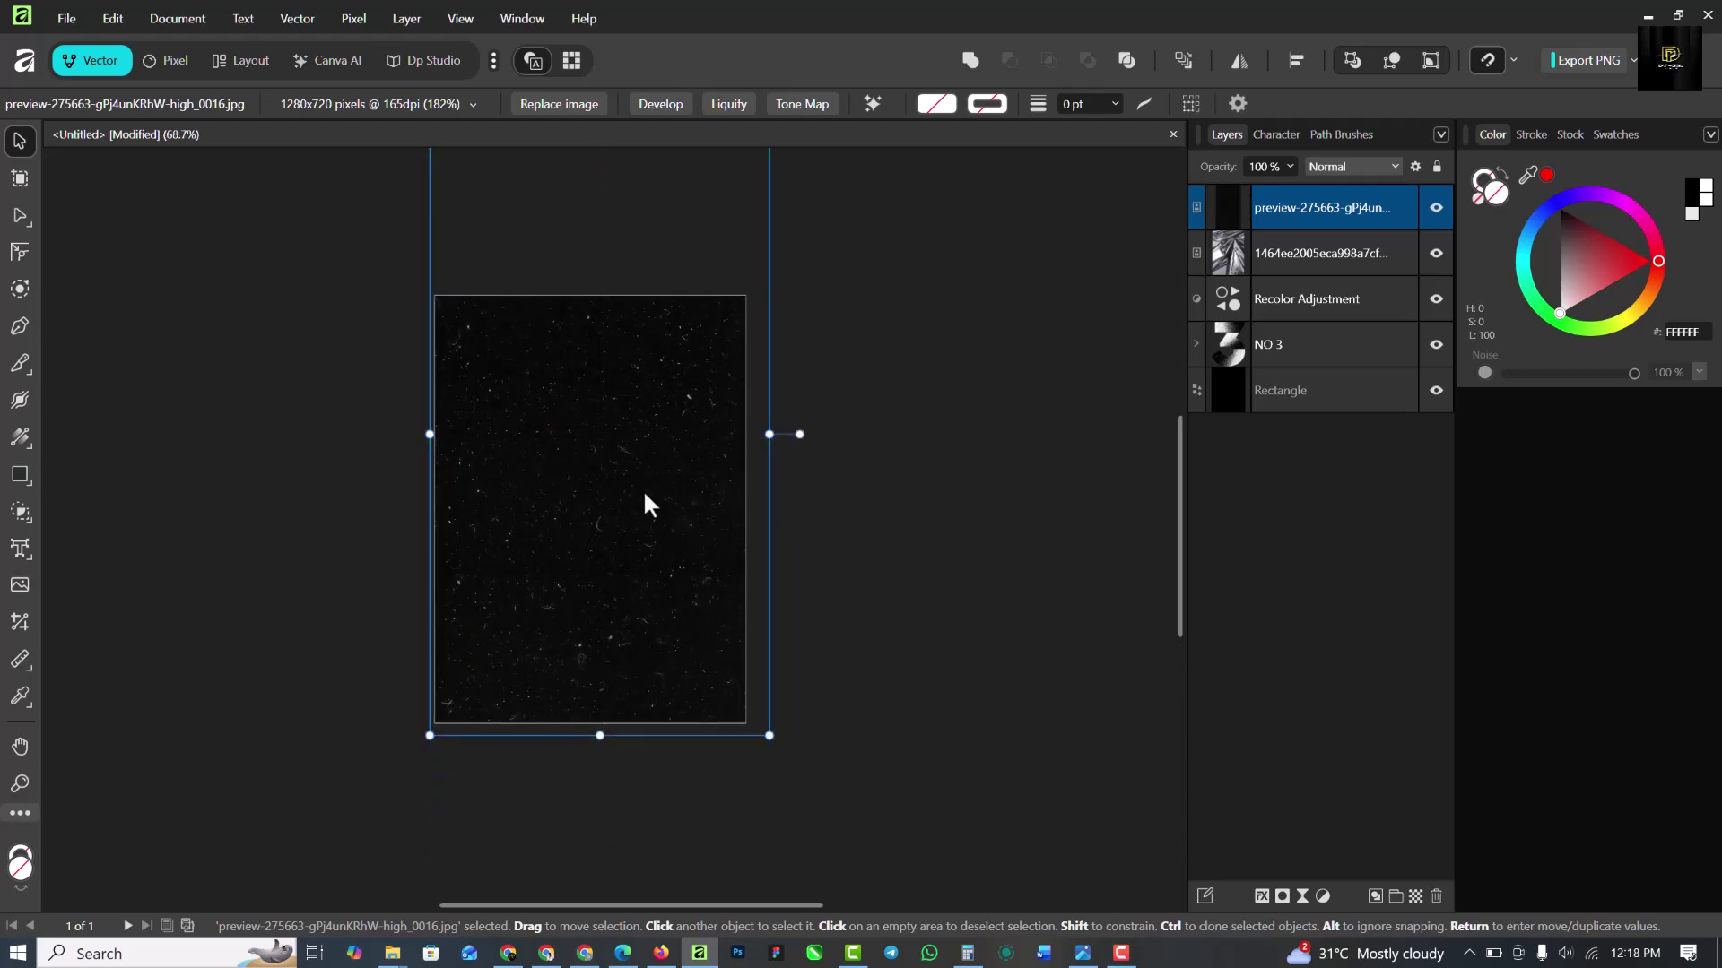
pyautogui.scroll(2, 640, 490)
pyautogui.hscroll(-1, 640, 491)
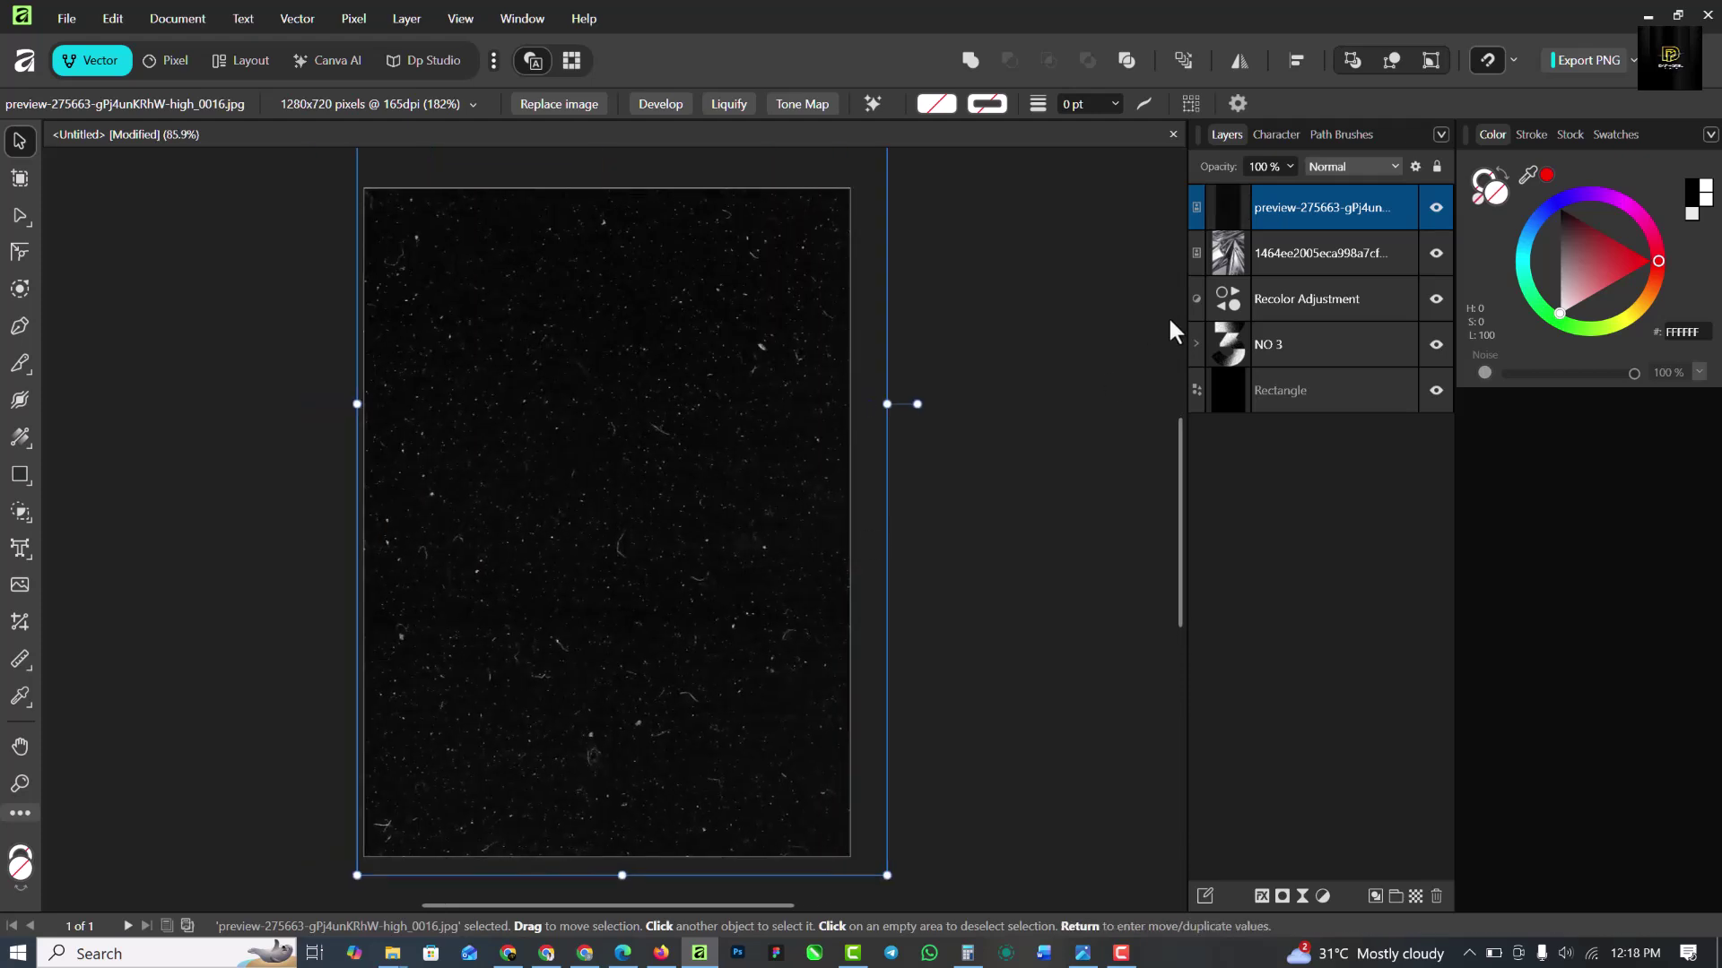
# Set the dust layer to Screen blend mode with 59% opacity.
pyautogui.click(1347, 166)
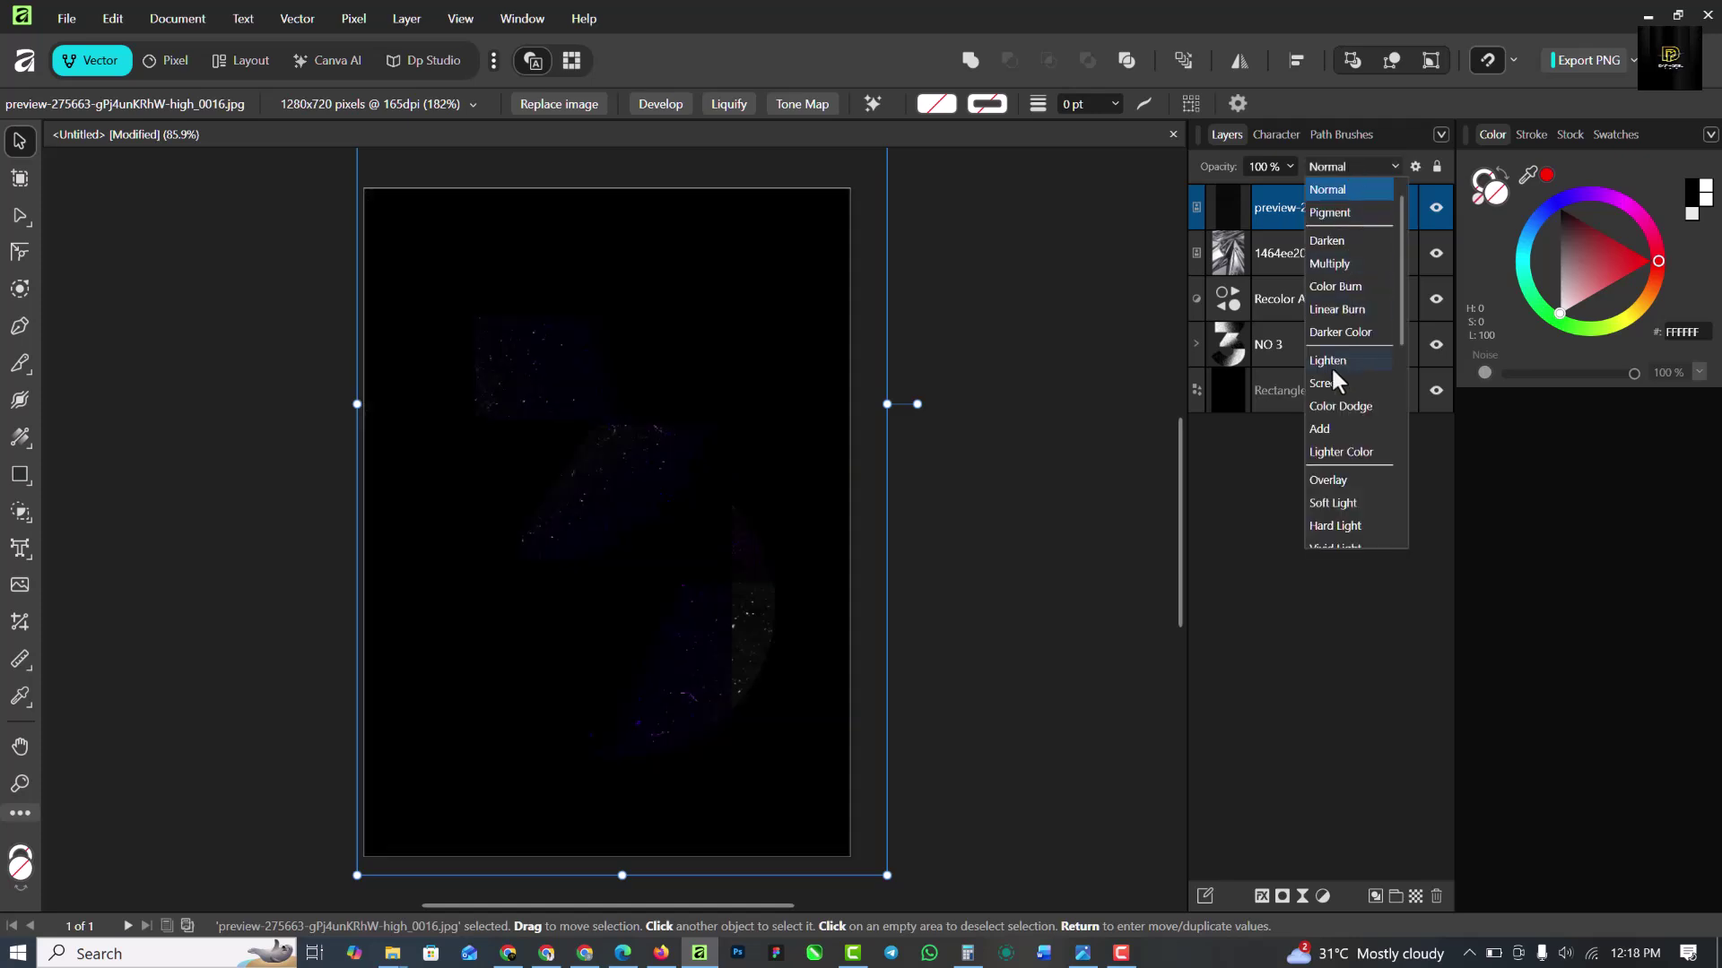
pyautogui.click(1326, 384)
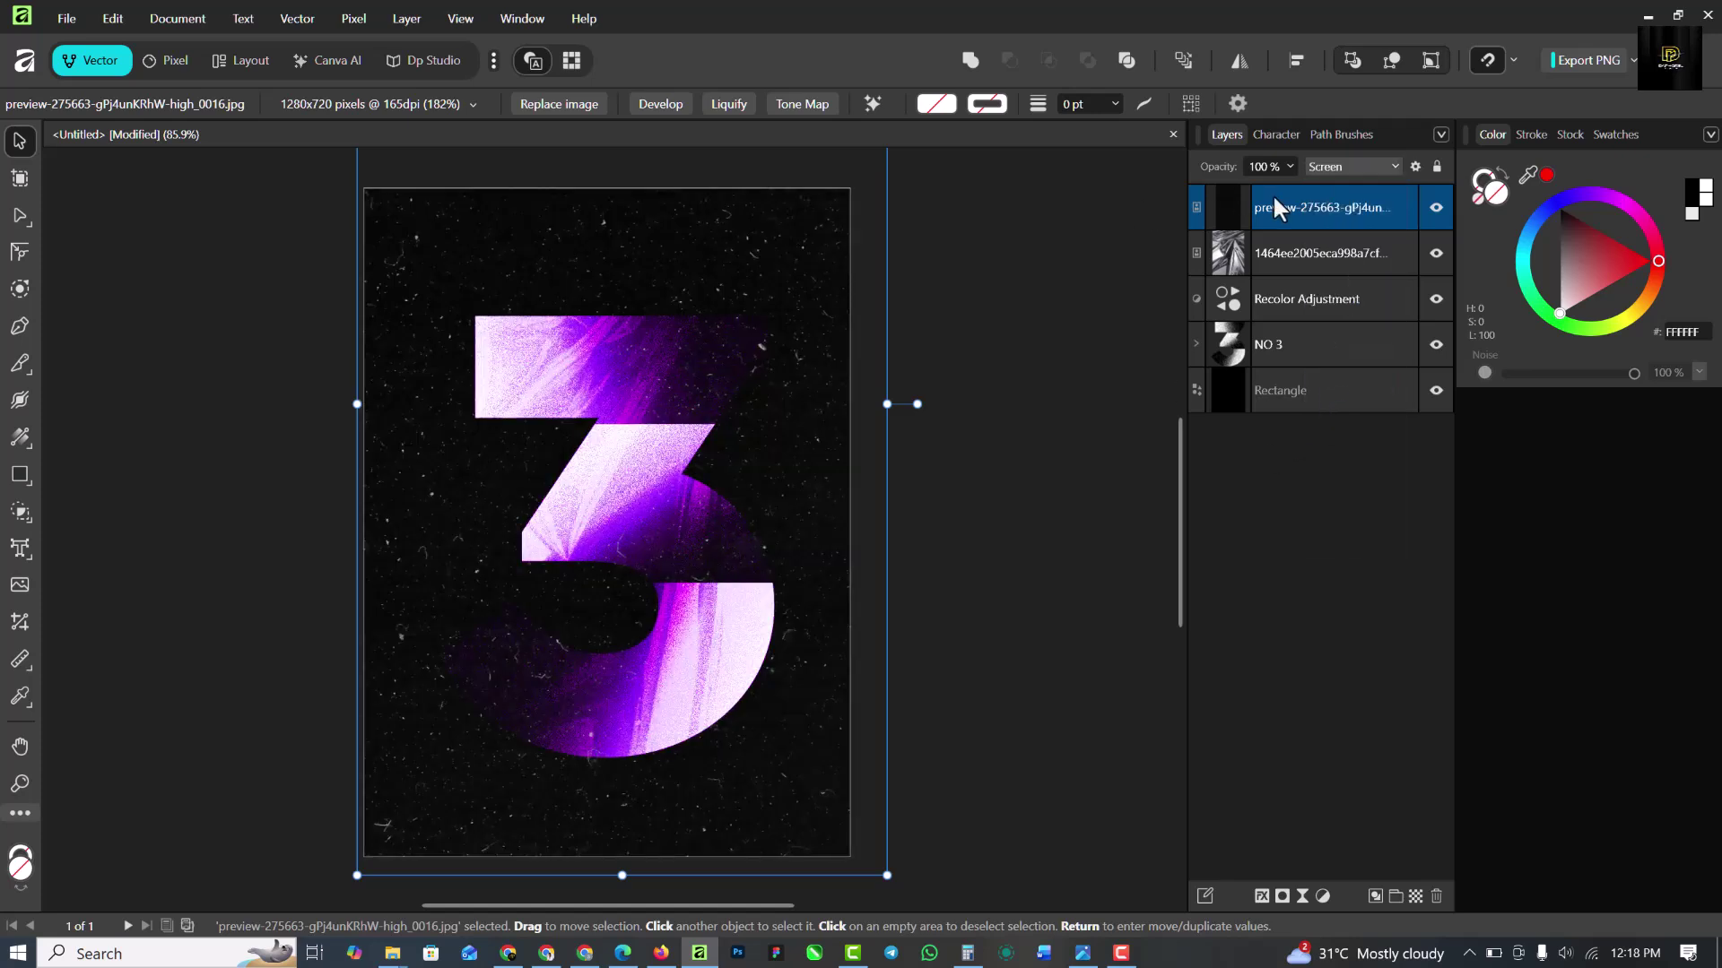
pyautogui.click(1290, 167)
pyautogui.moveTo(1283, 190); pyautogui.dragTo(1254, 190)
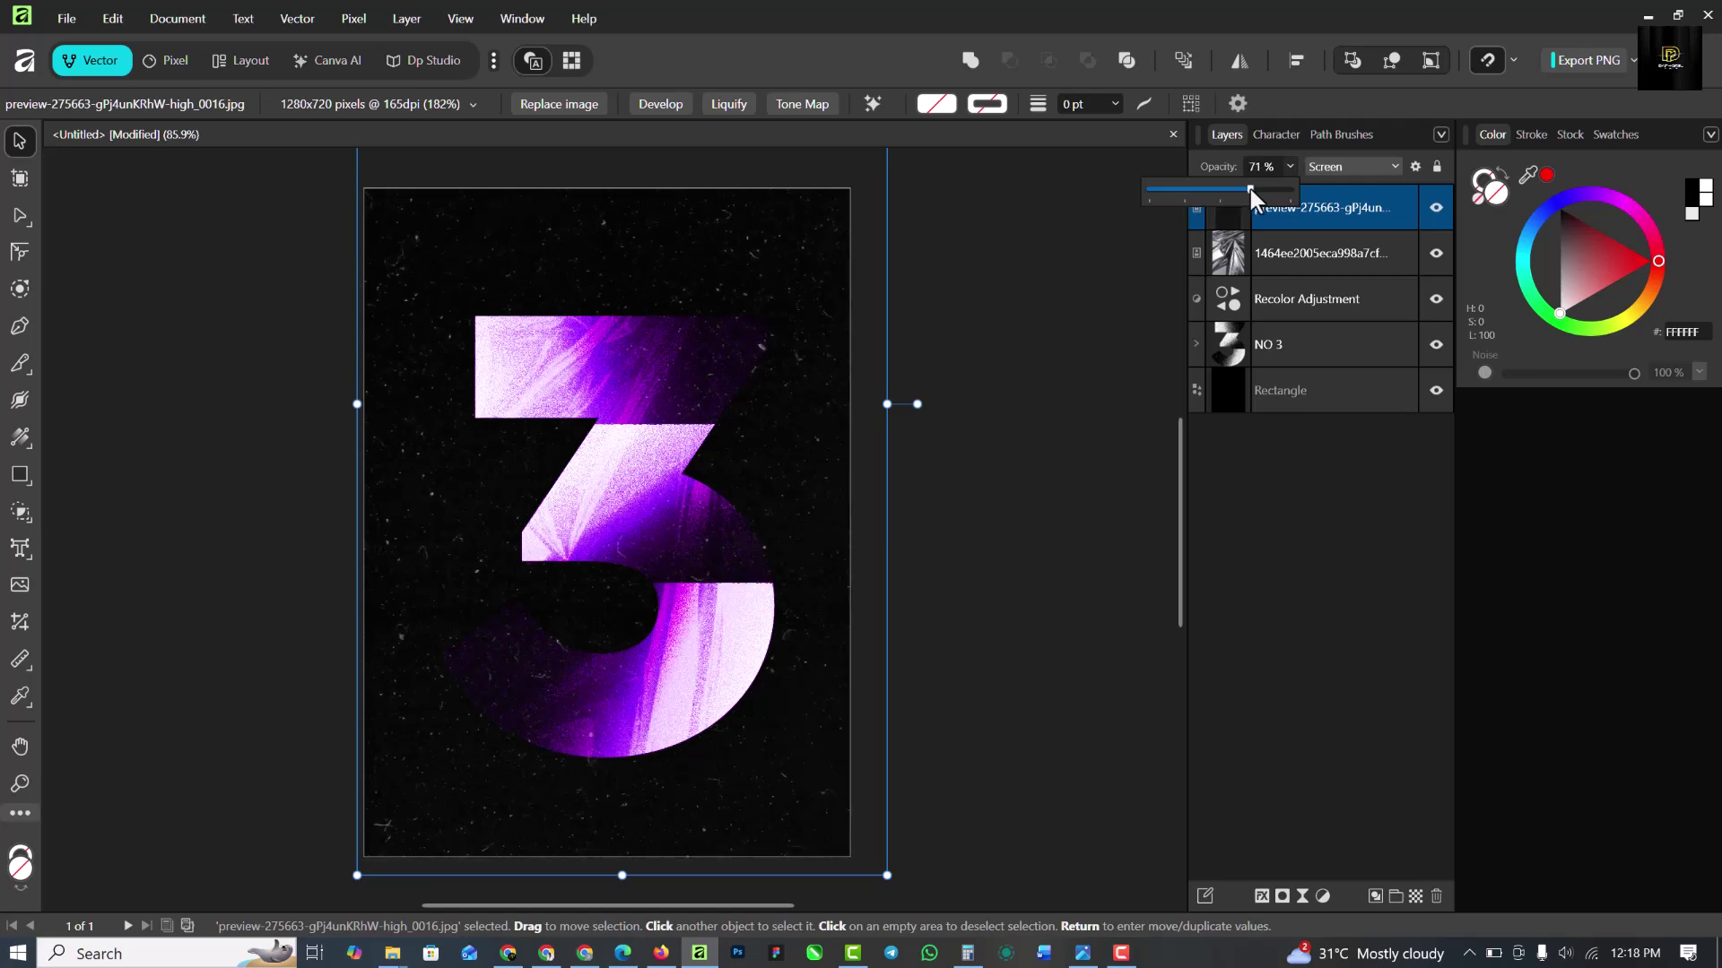
pyautogui.click(994, 373)
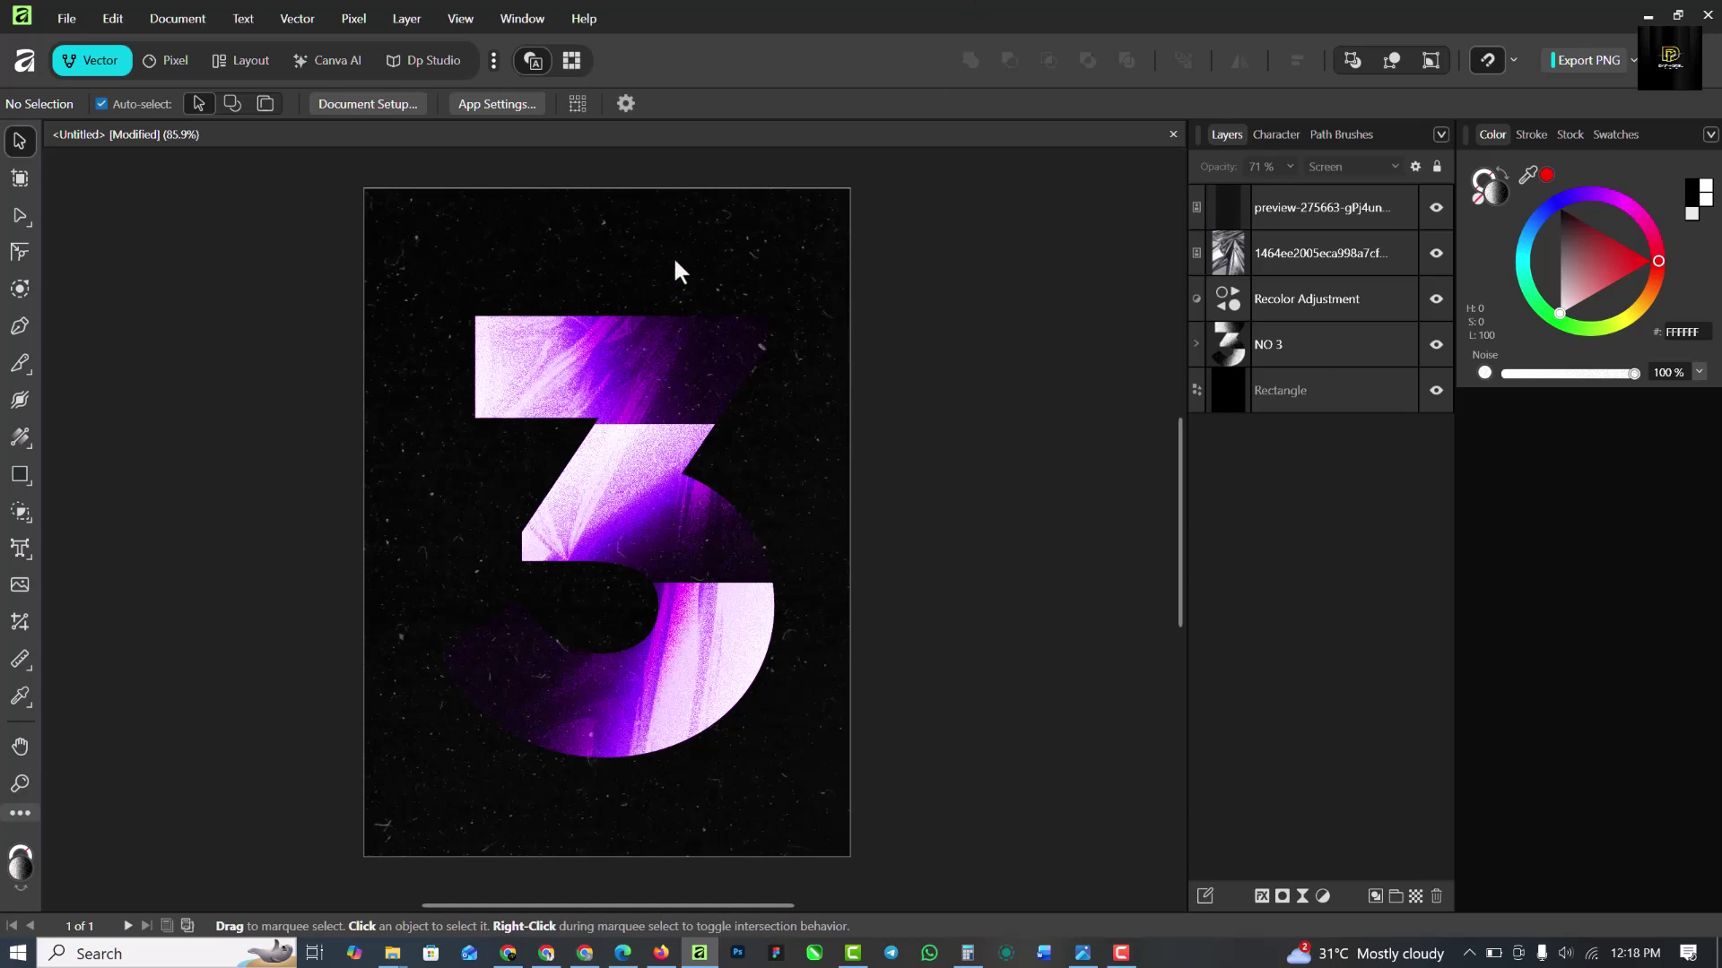
pyautogui.click(1391, 206)
pyautogui.click(1288, 167)
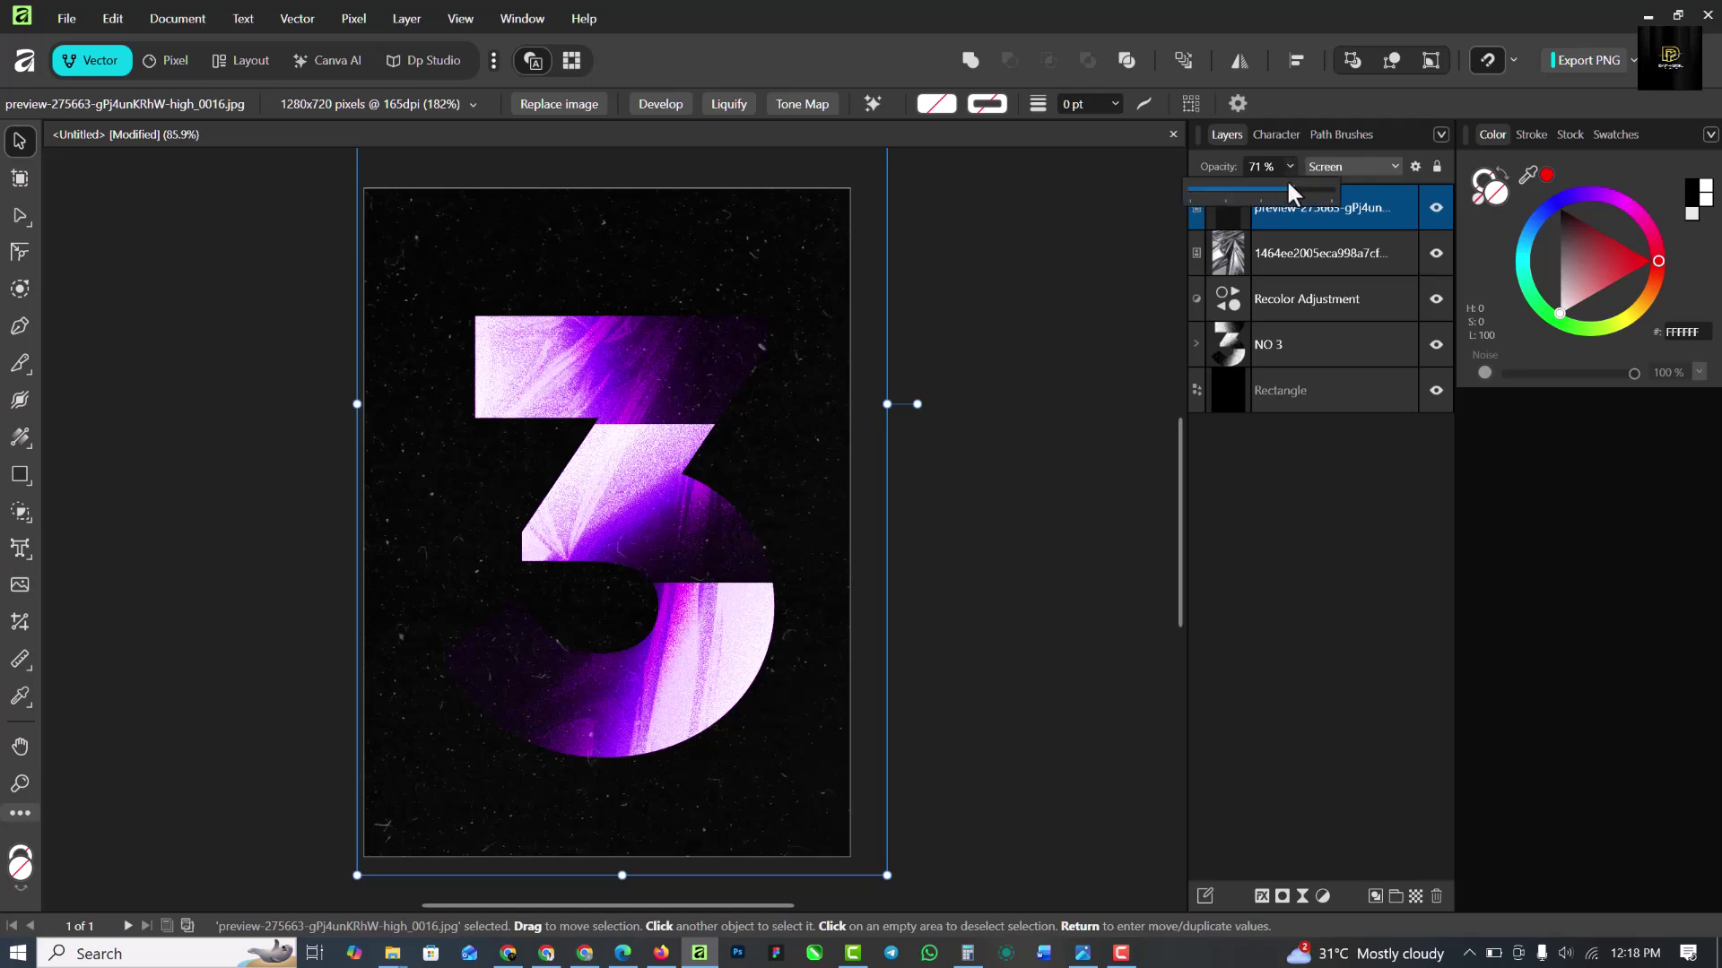
pyautogui.moveTo(1286, 186); pyautogui.dragTo(1273, 189)
pyautogui.click(961, 606)
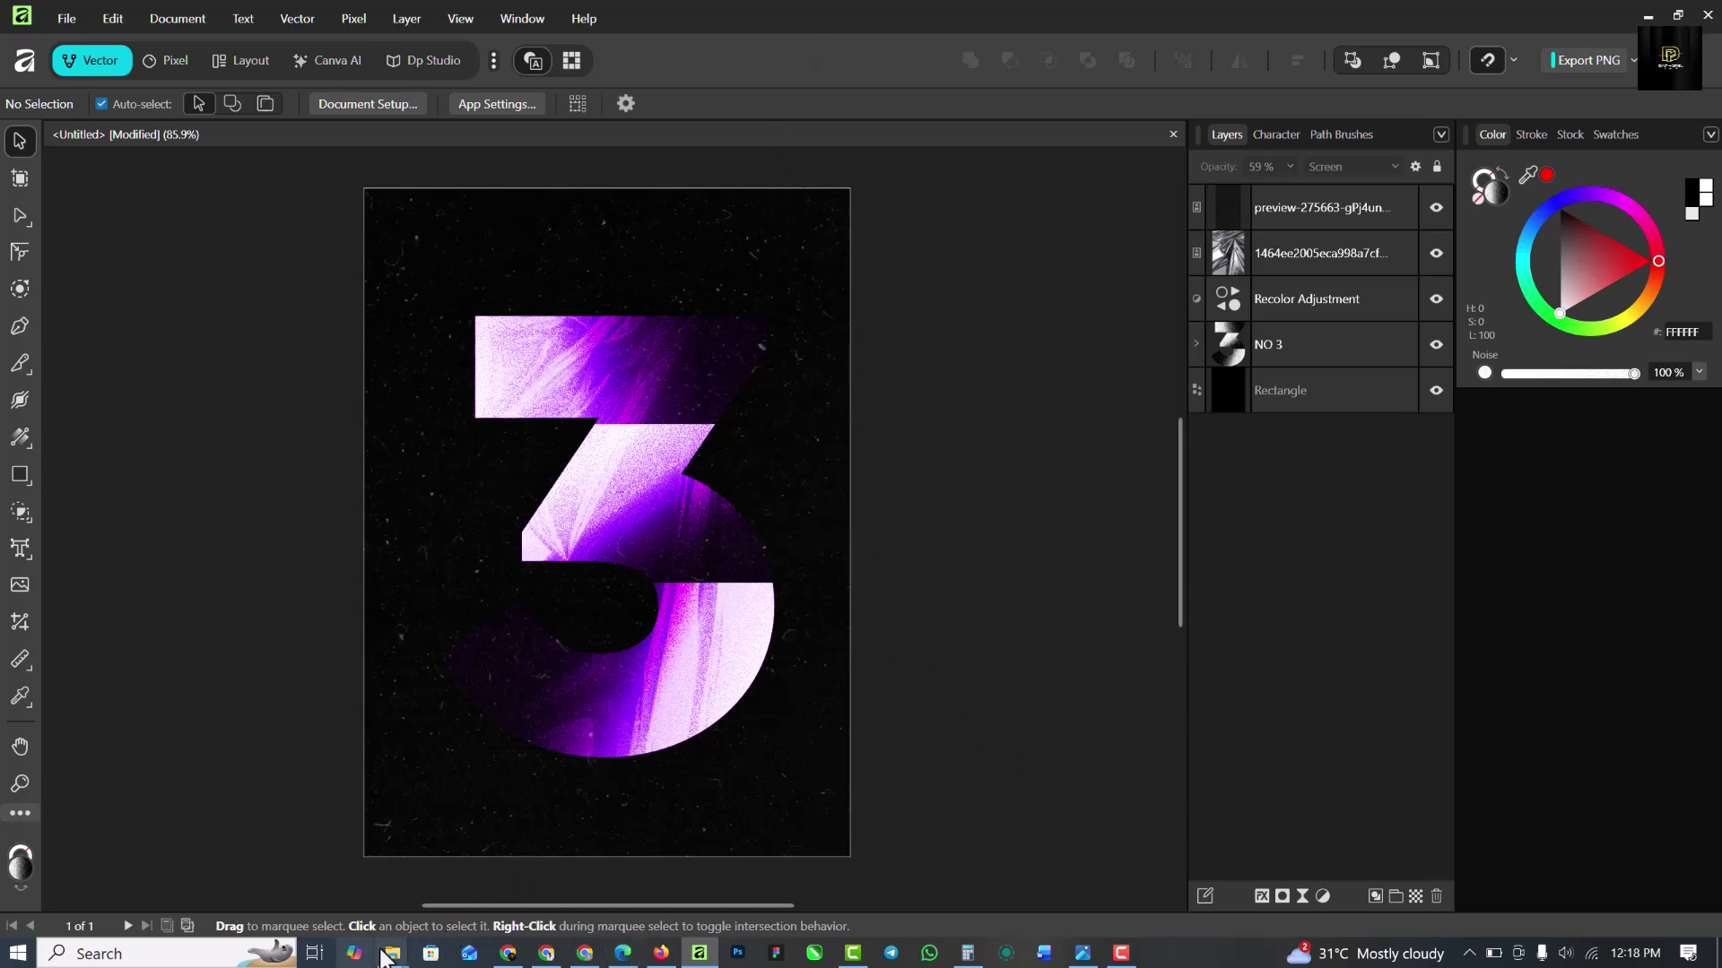
# Drag TEXT.png from the TYPOGRAPHY POSTER folder onto the canvas as the top layer.
pyautogui.moveTo(389, 961)
pyautogui.click(325, 874)
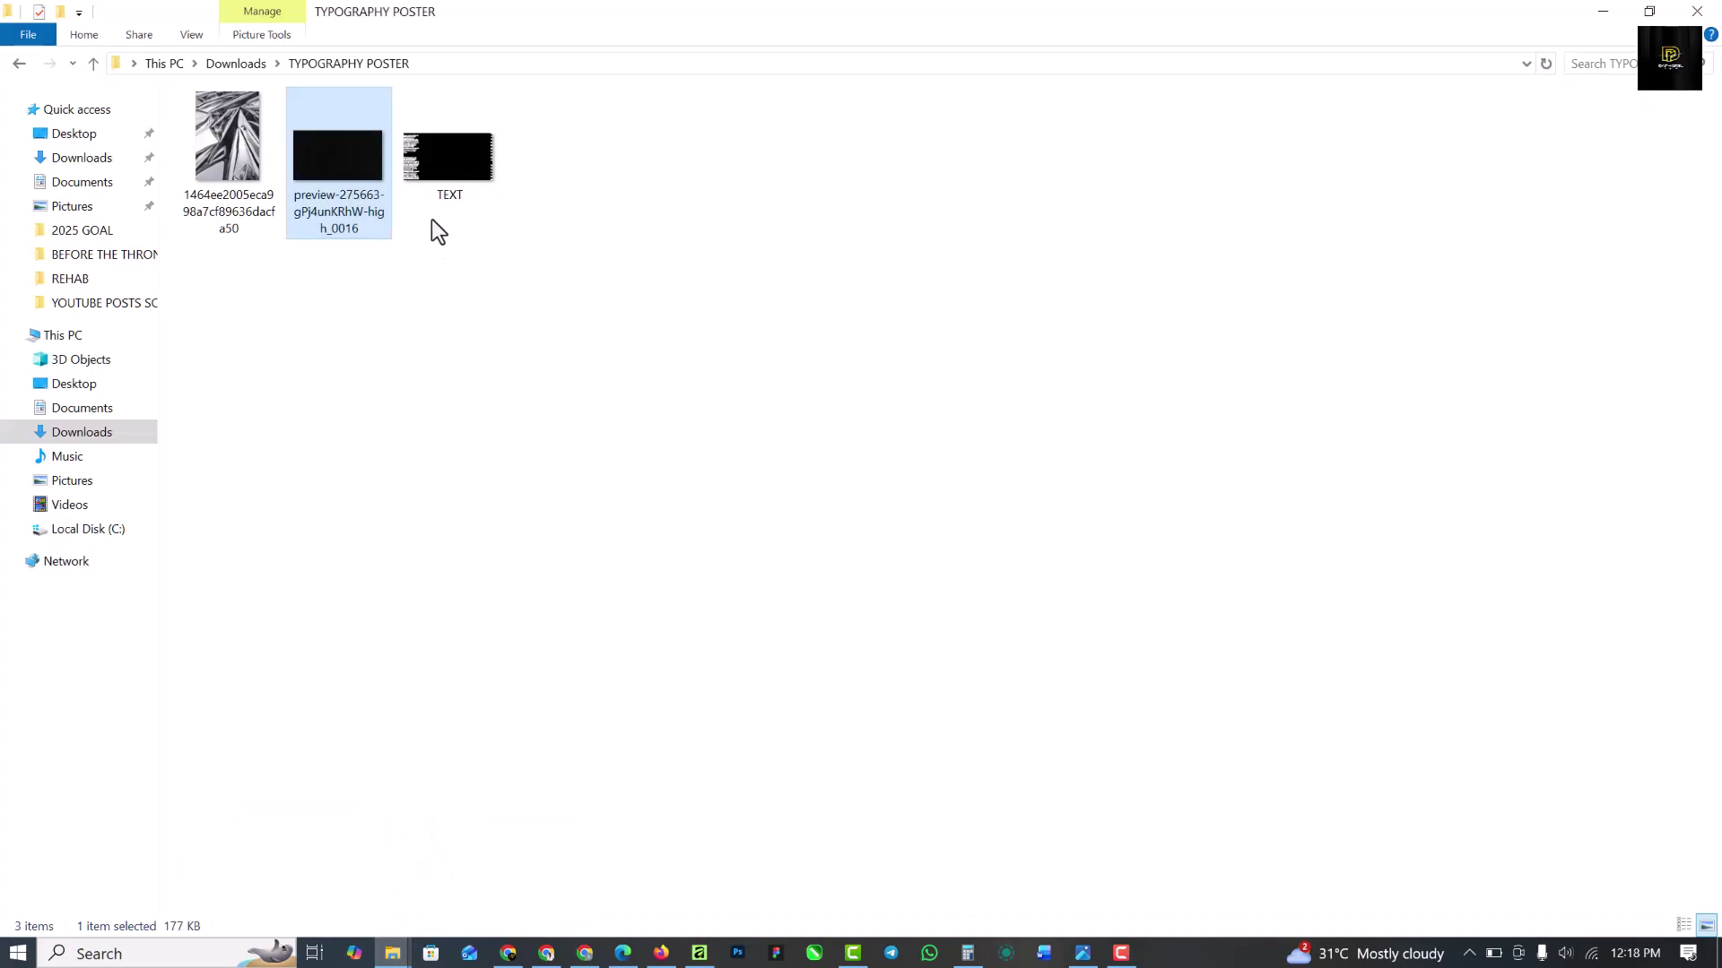
pyautogui.click(433, 149)
pyautogui.moveTo(504, 195); pyautogui.dragTo(617, 490)
# With the TEXT.png layer selected, open the Layers panel's adjustment list.
pyautogui.click(924, 467)
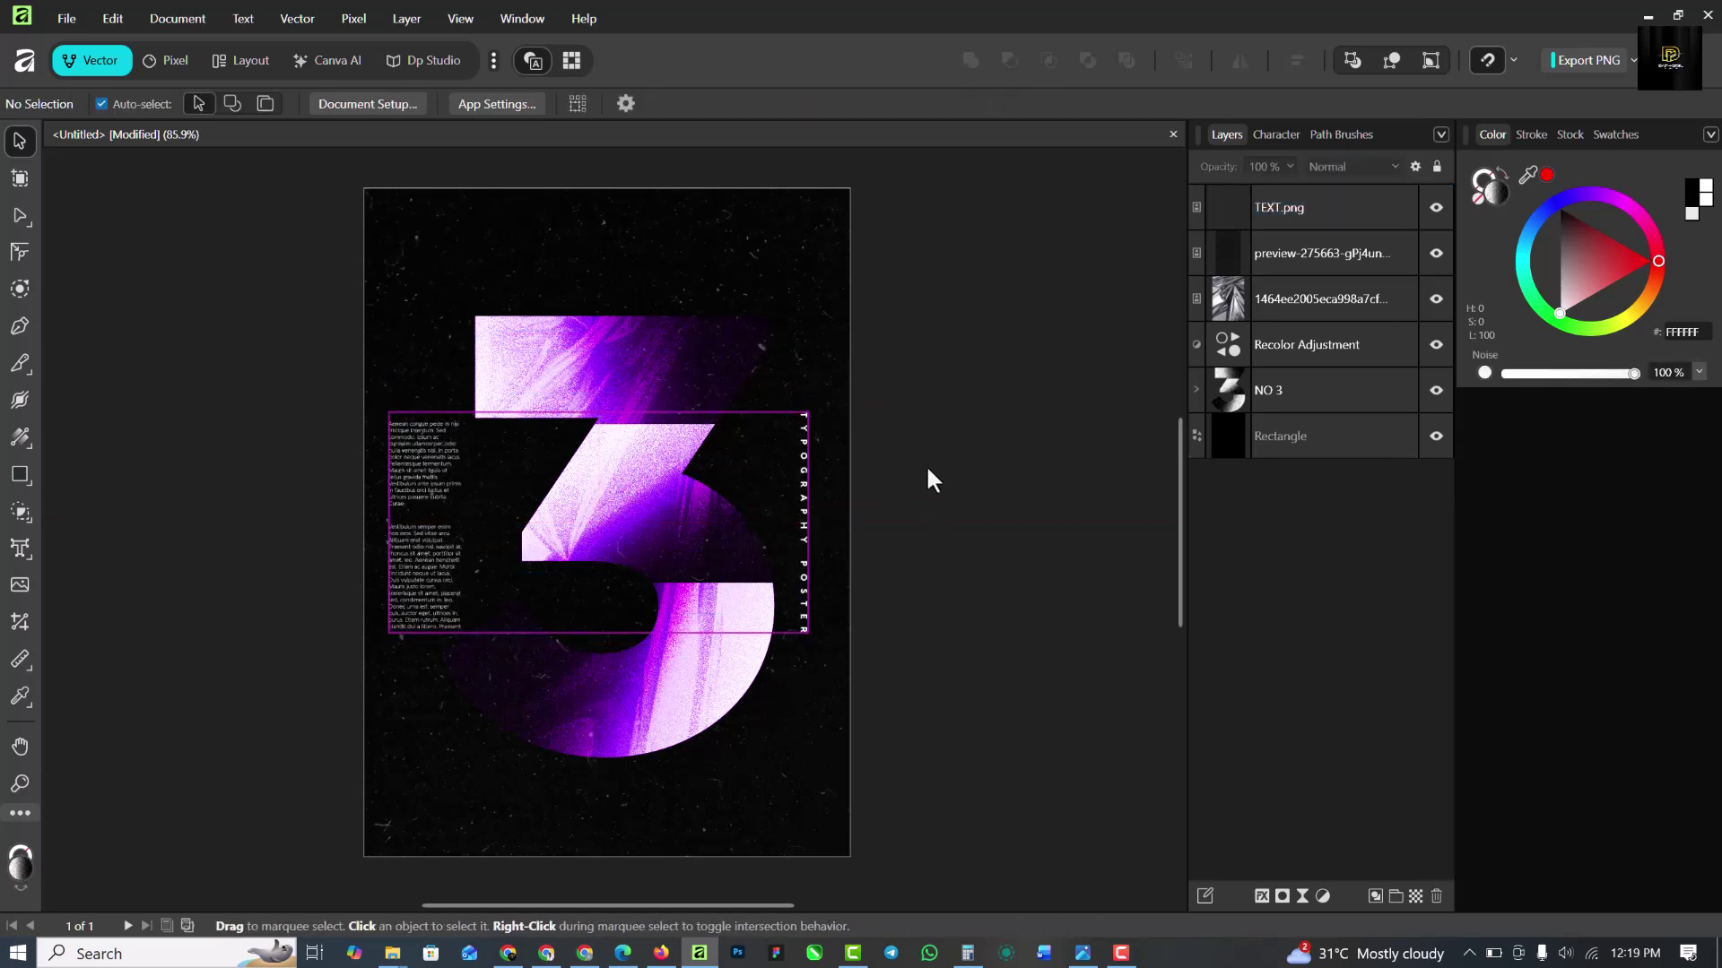
pyautogui.click(1339, 220)
pyautogui.click(1323, 896)
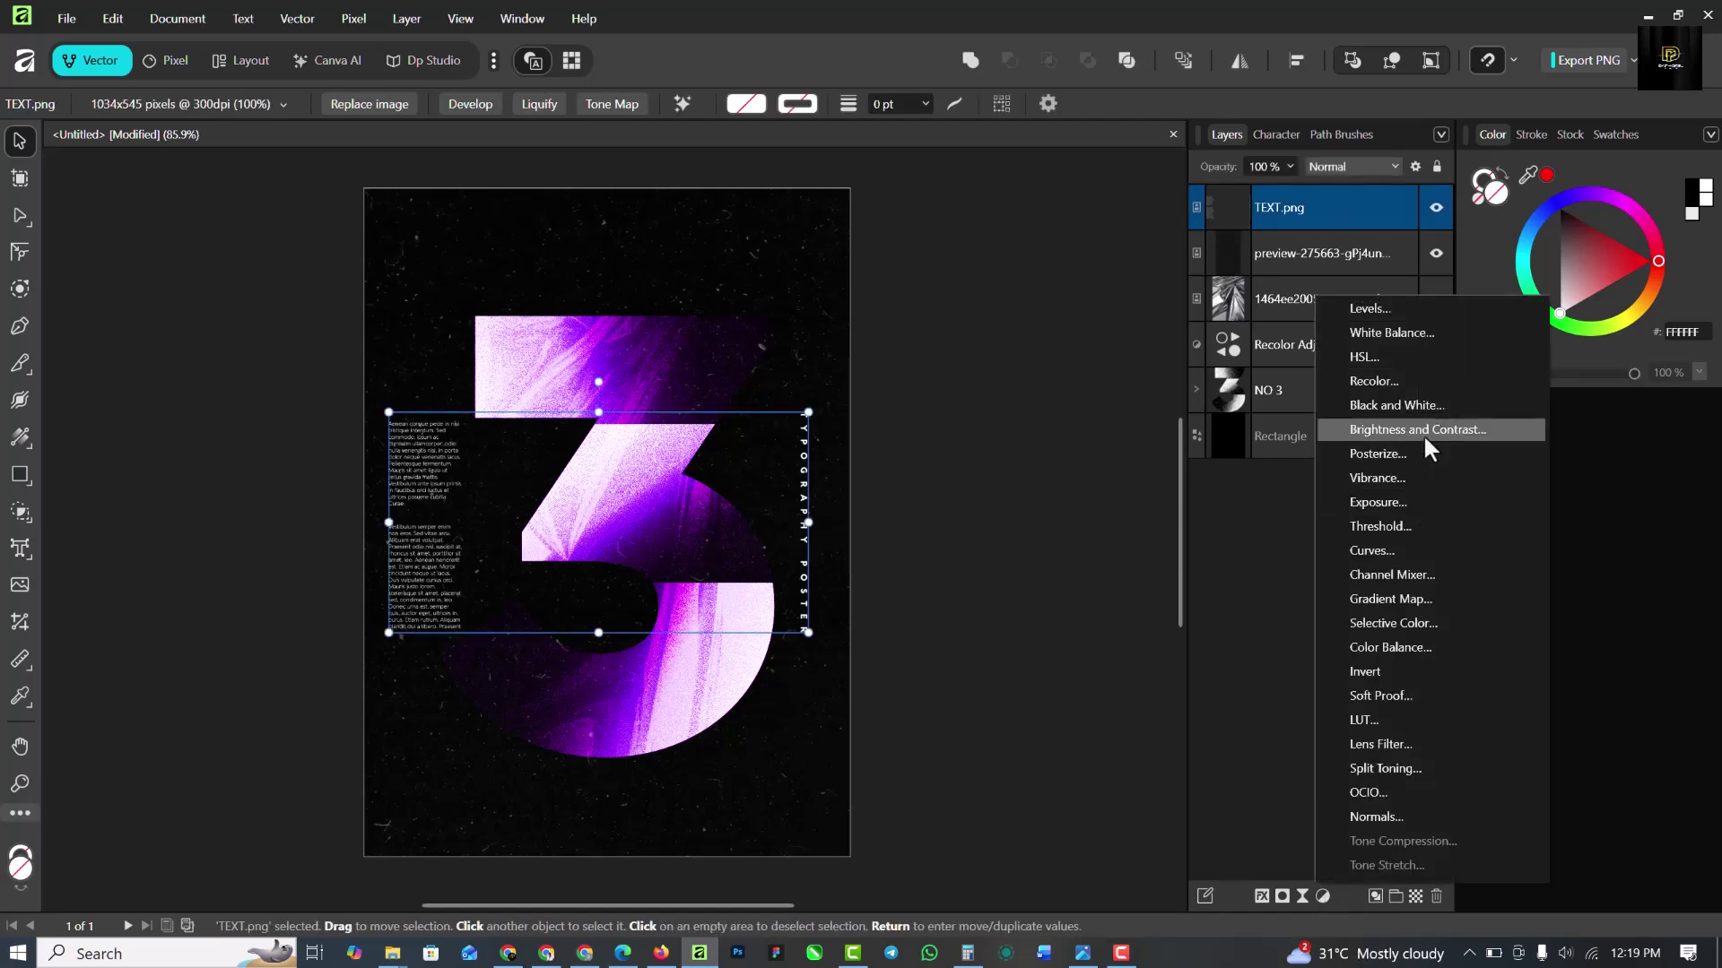
# Add a Color Balance adjustment and shift the midtones and shadows toward magenta.
pyautogui.click(1400, 648)
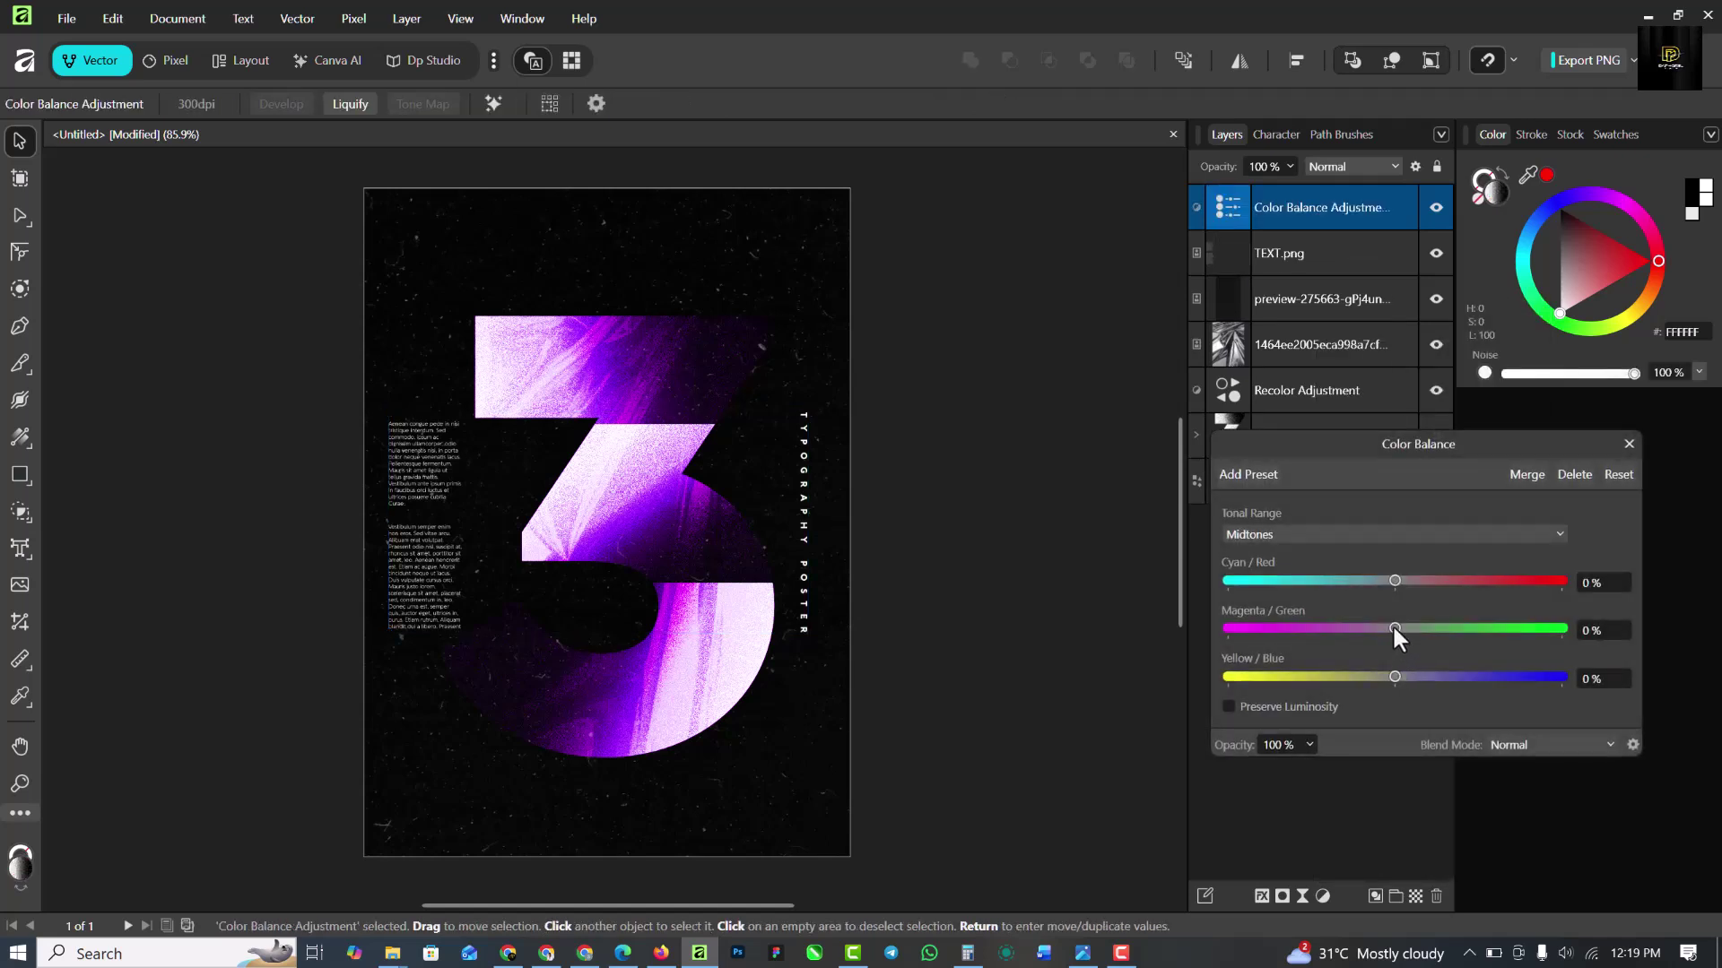
pyautogui.moveTo(1392, 630); pyautogui.dragTo(1373, 629)
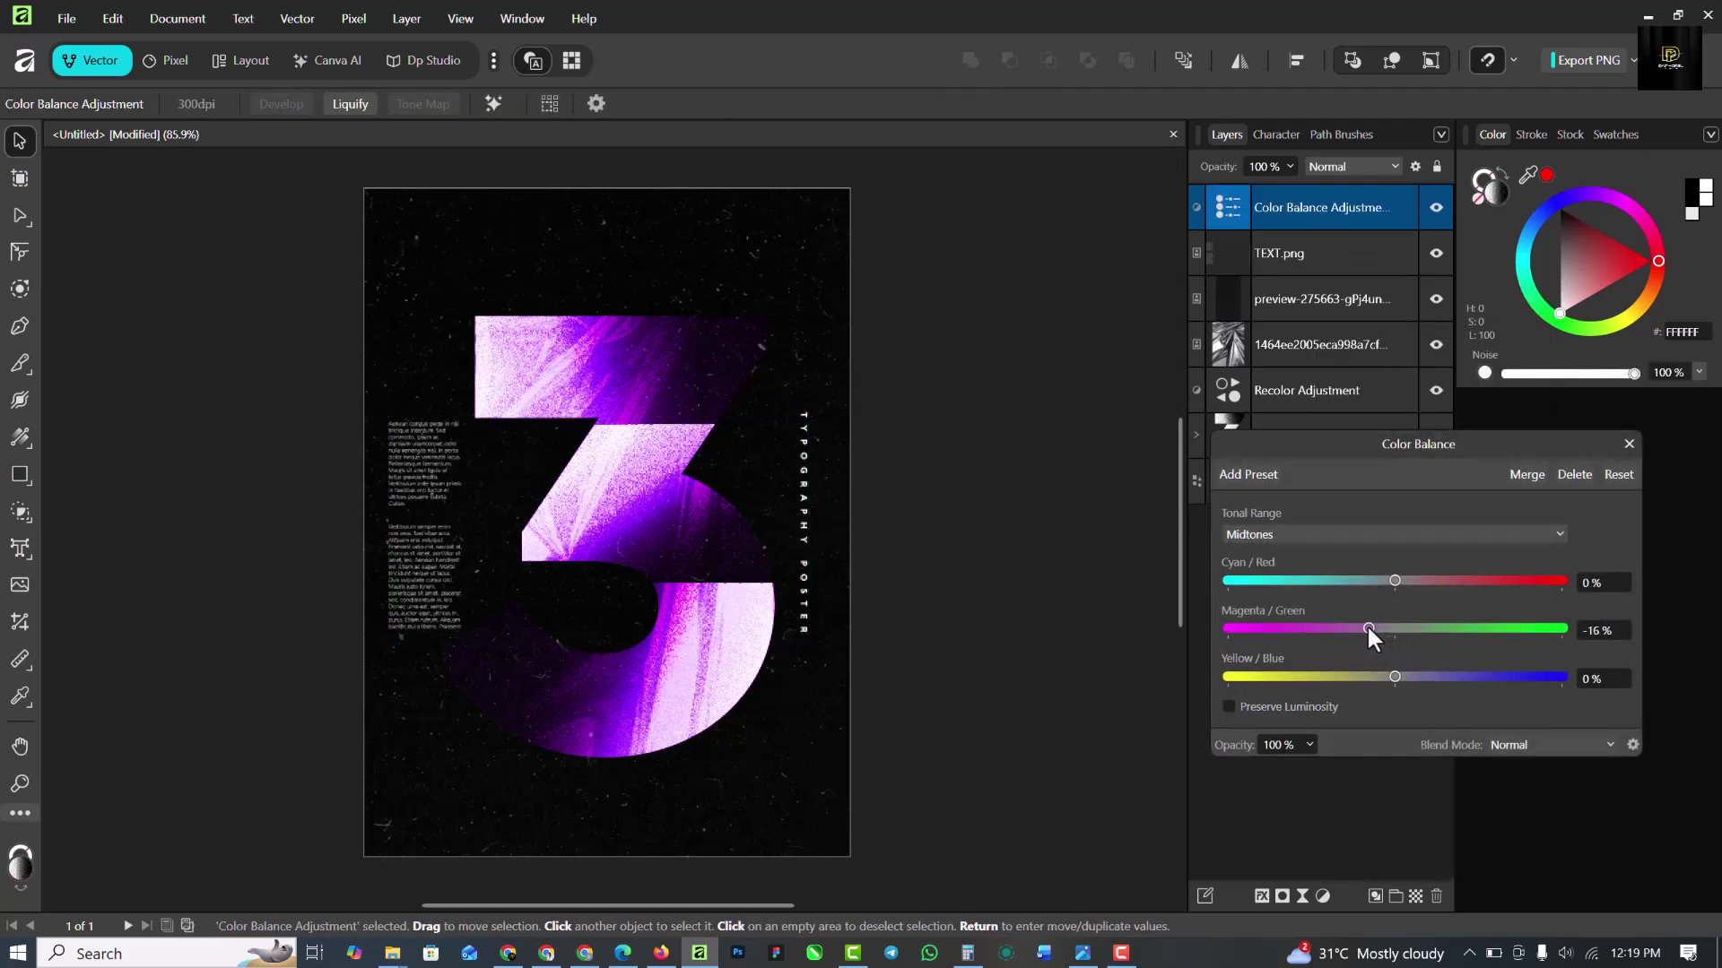
pyautogui.click(1348, 538)
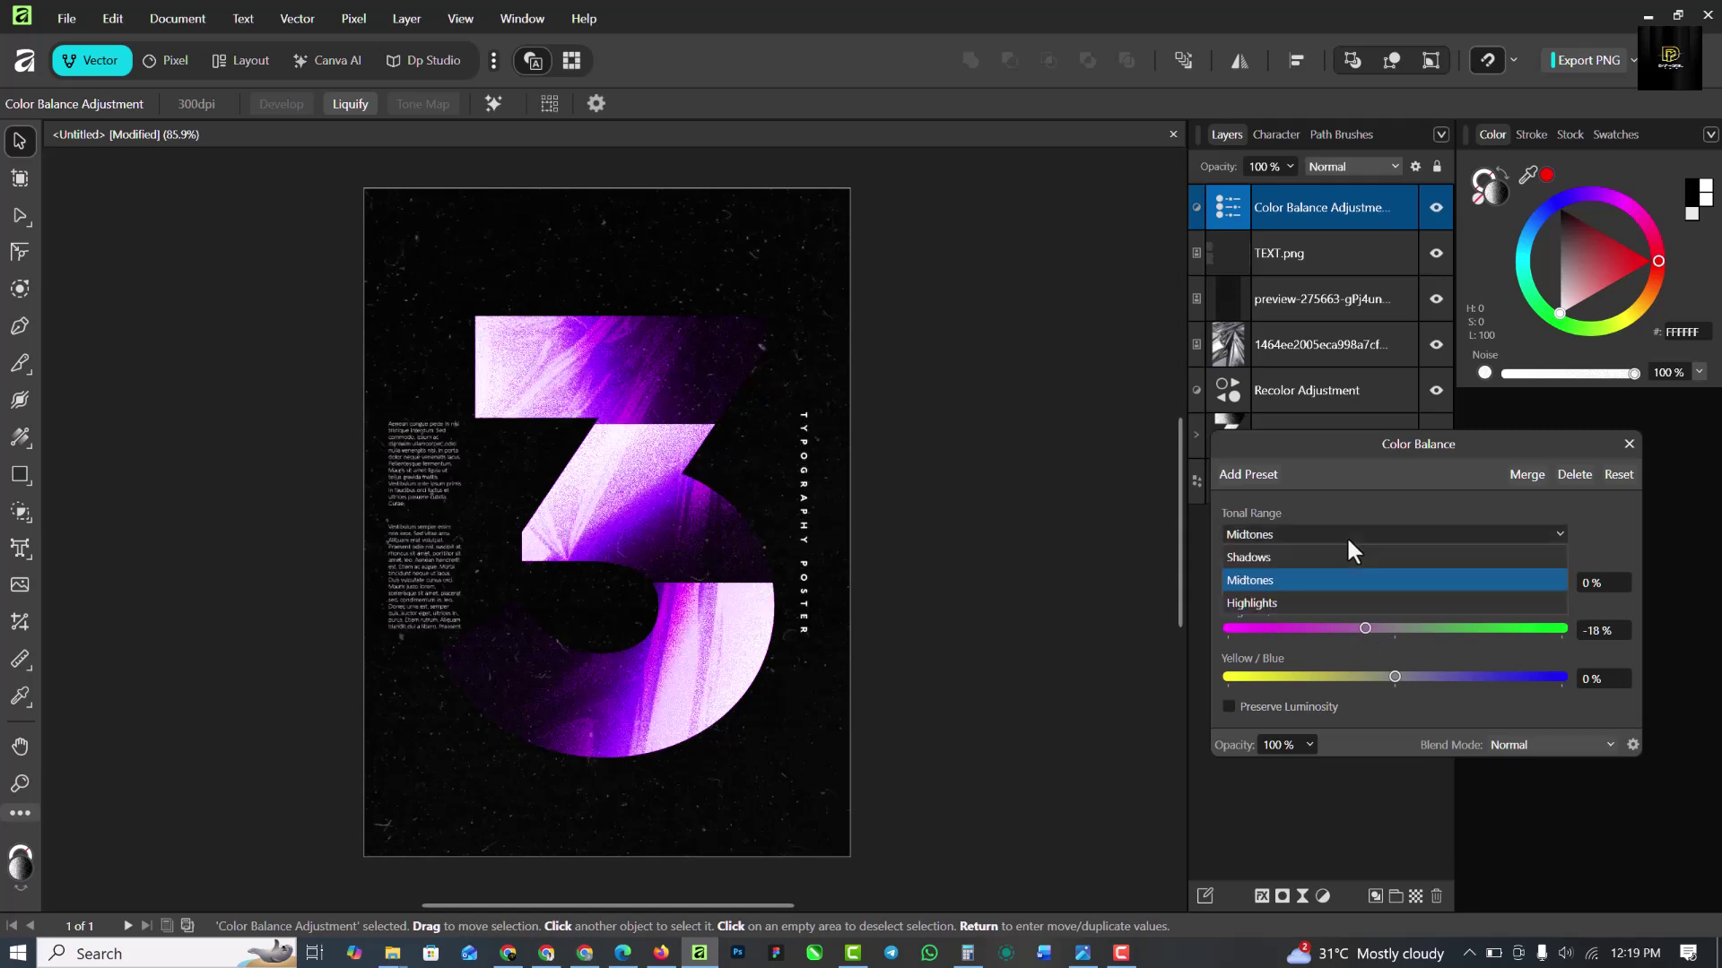
pyautogui.click(1277, 556)
pyautogui.moveTo(1395, 628)
pyautogui.mouseDown()
pyautogui.moveTo(1363, 629)
pyautogui.moveTo(1388, 628)
pyautogui.mouseUp()
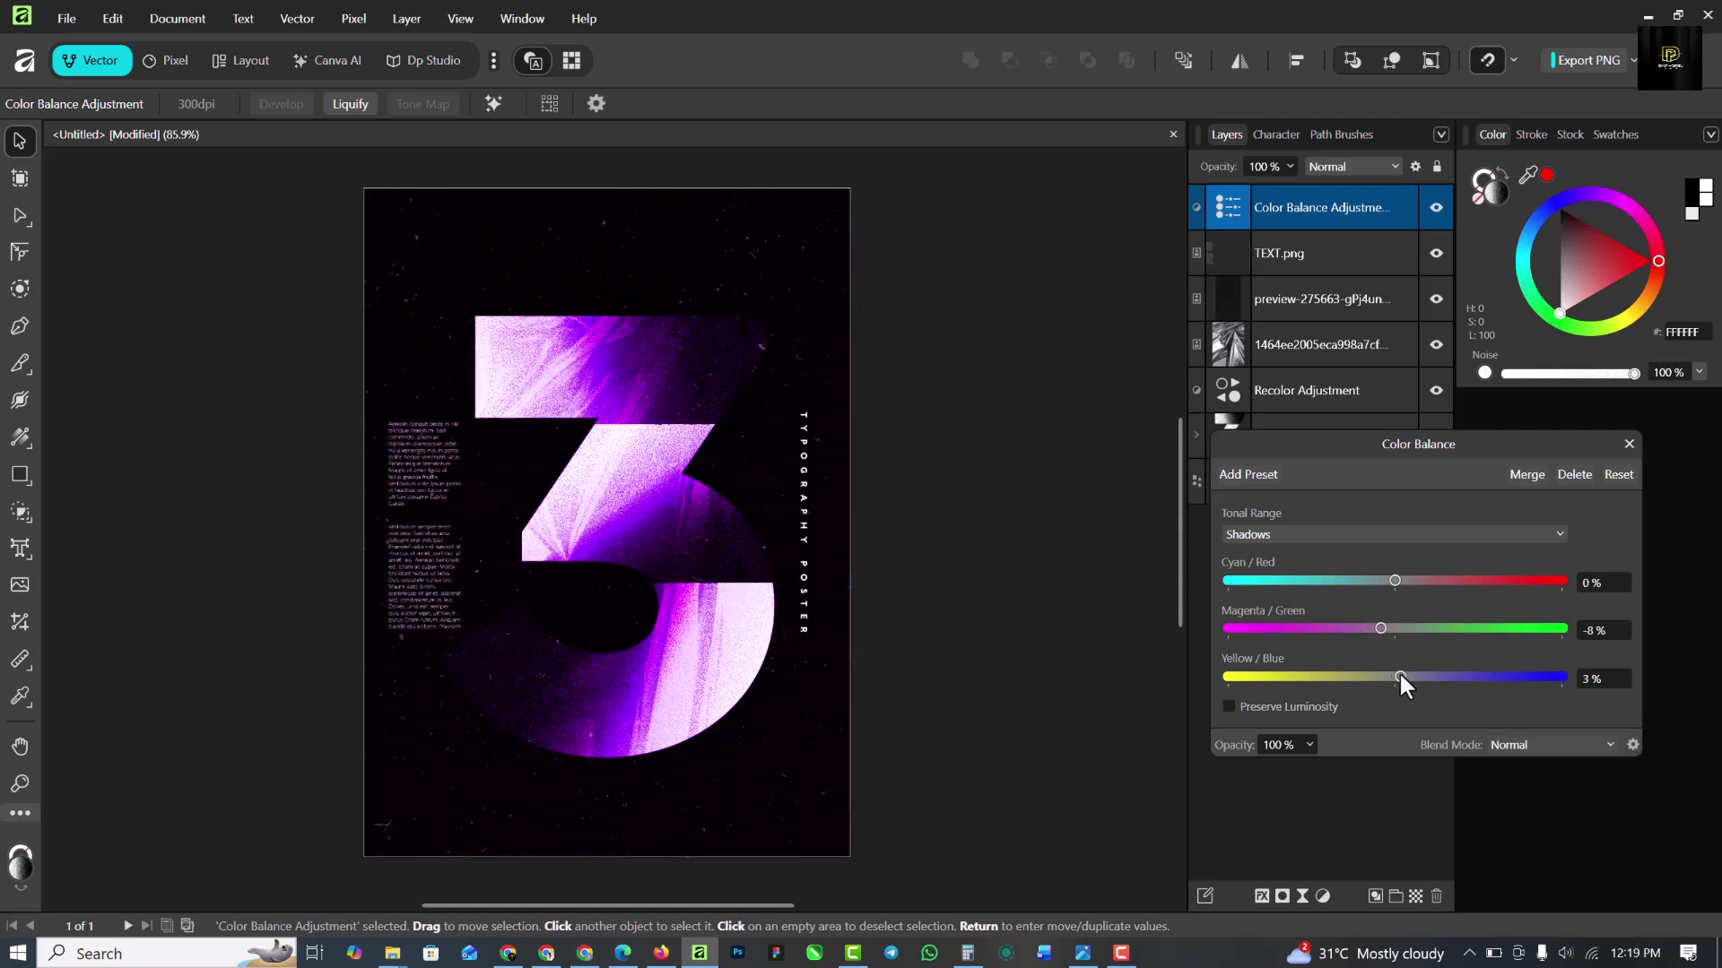
# Shift the highlights toward magenta too, then select the dust texture layer.
pyautogui.click(1336, 533)
pyautogui.click(1255, 603)
pyautogui.moveTo(1391, 627); pyautogui.dragTo(1361, 627)
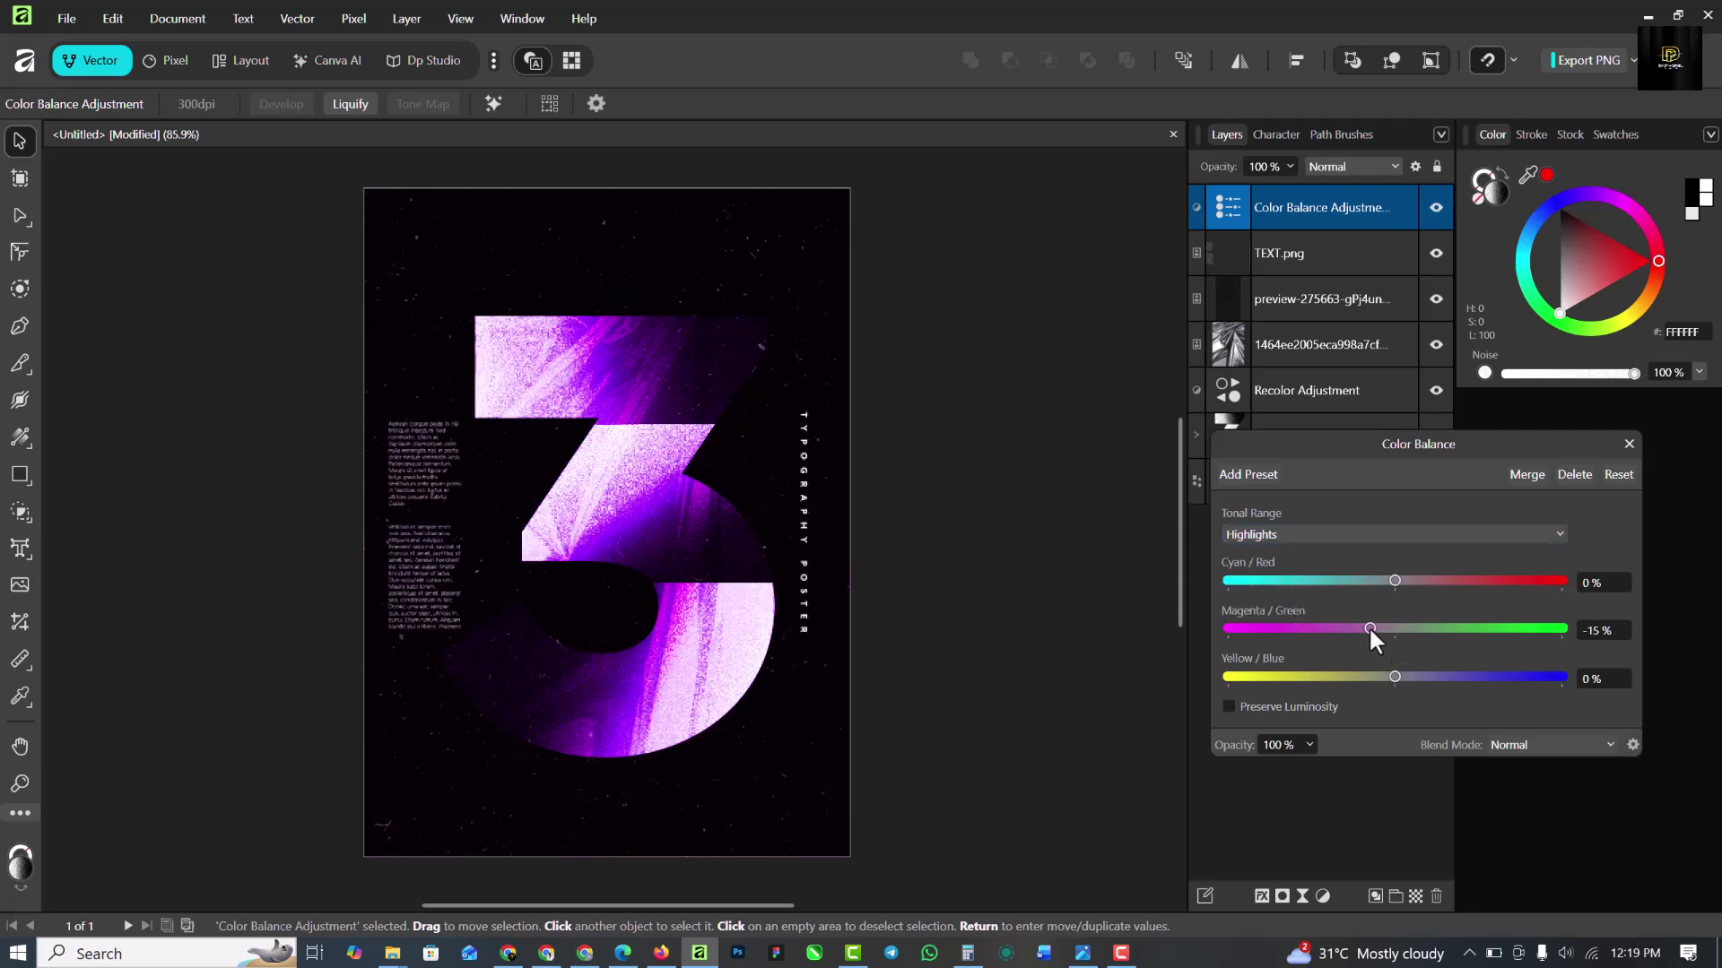
pyautogui.click(1046, 208)
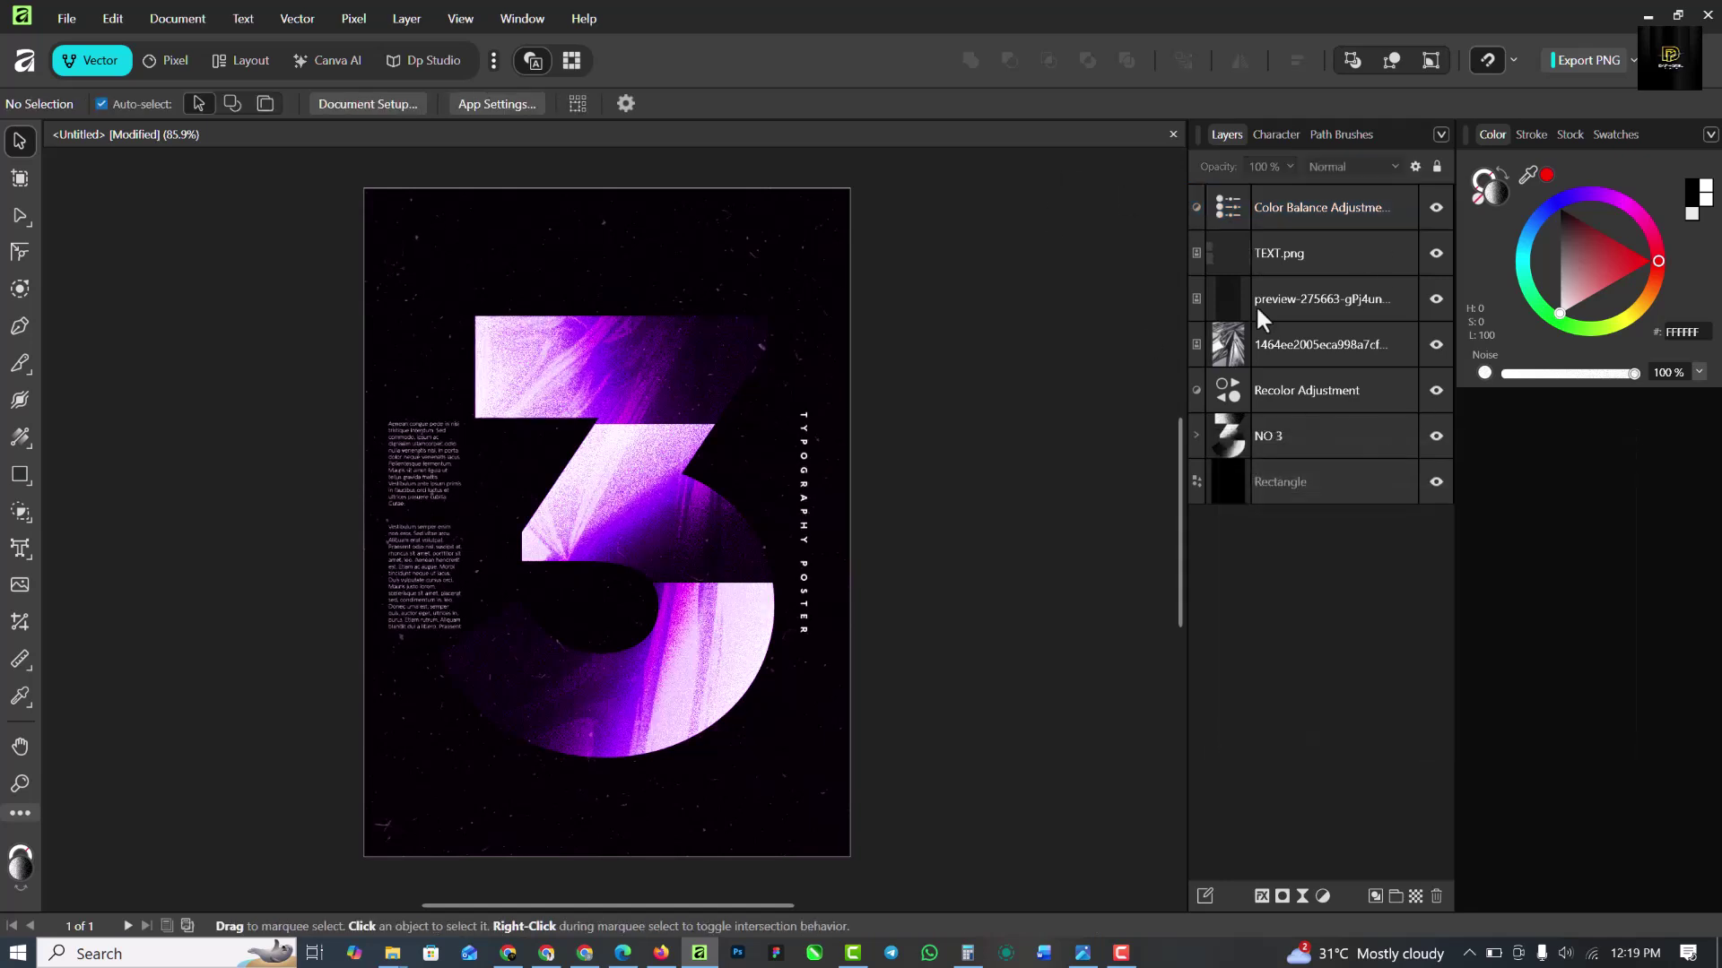
pyautogui.click(597, 349)
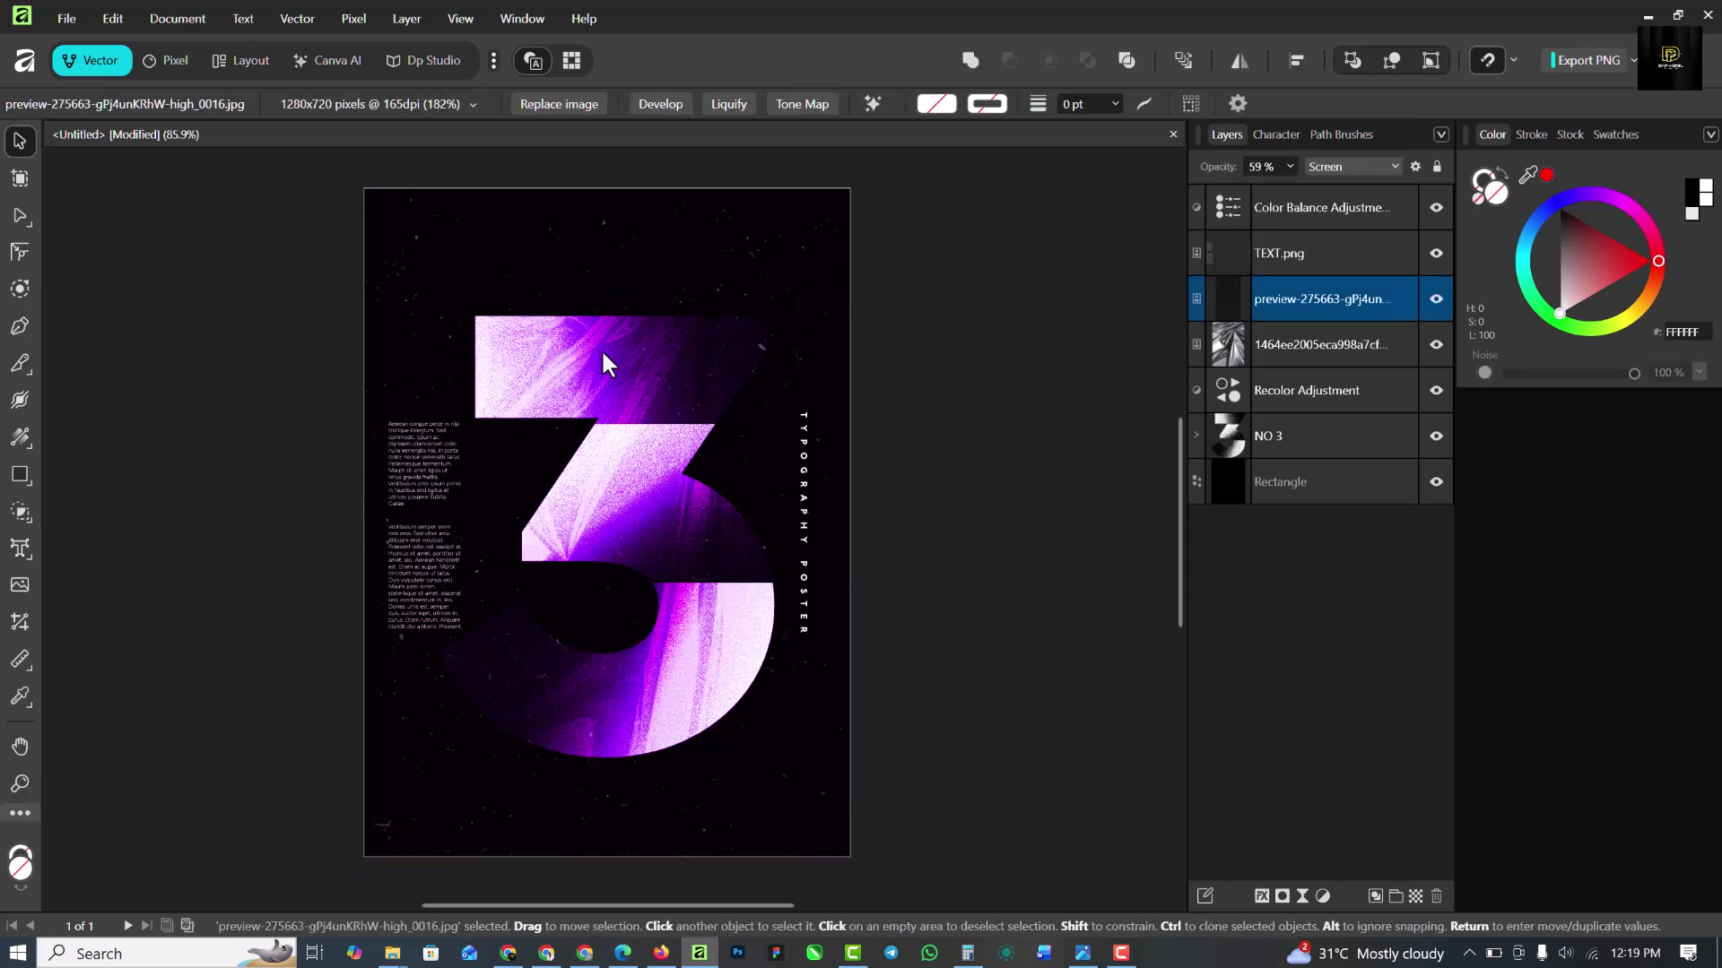
pyautogui.scroll(5, 613, 411)
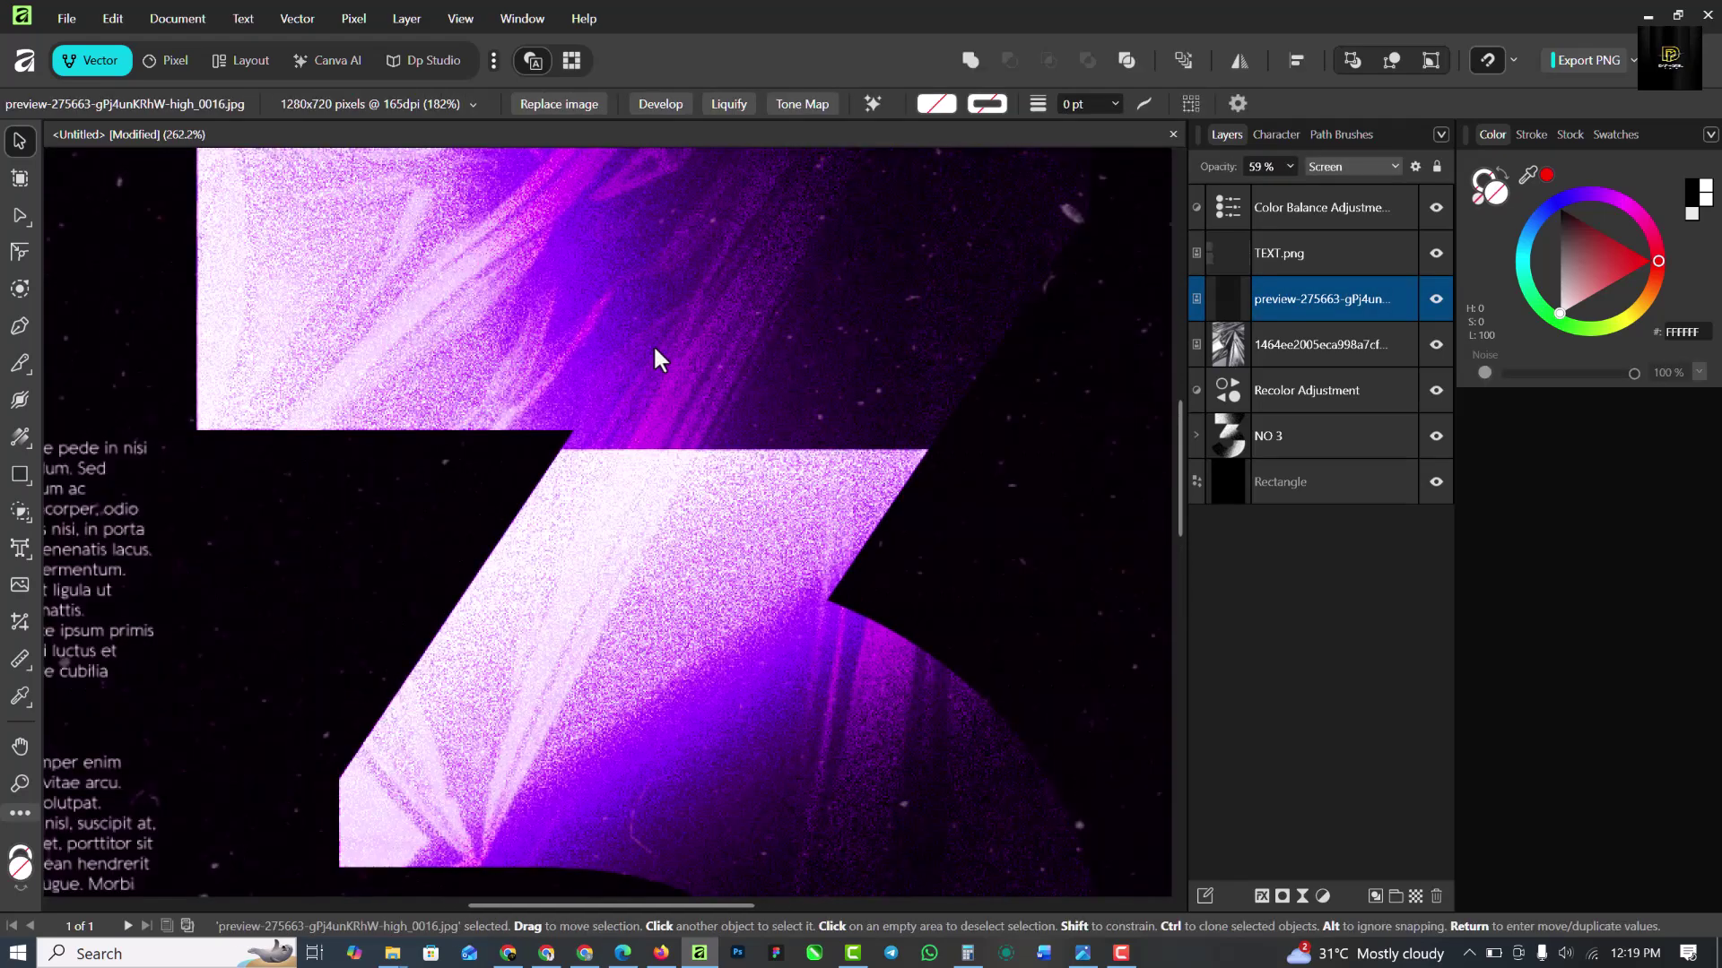